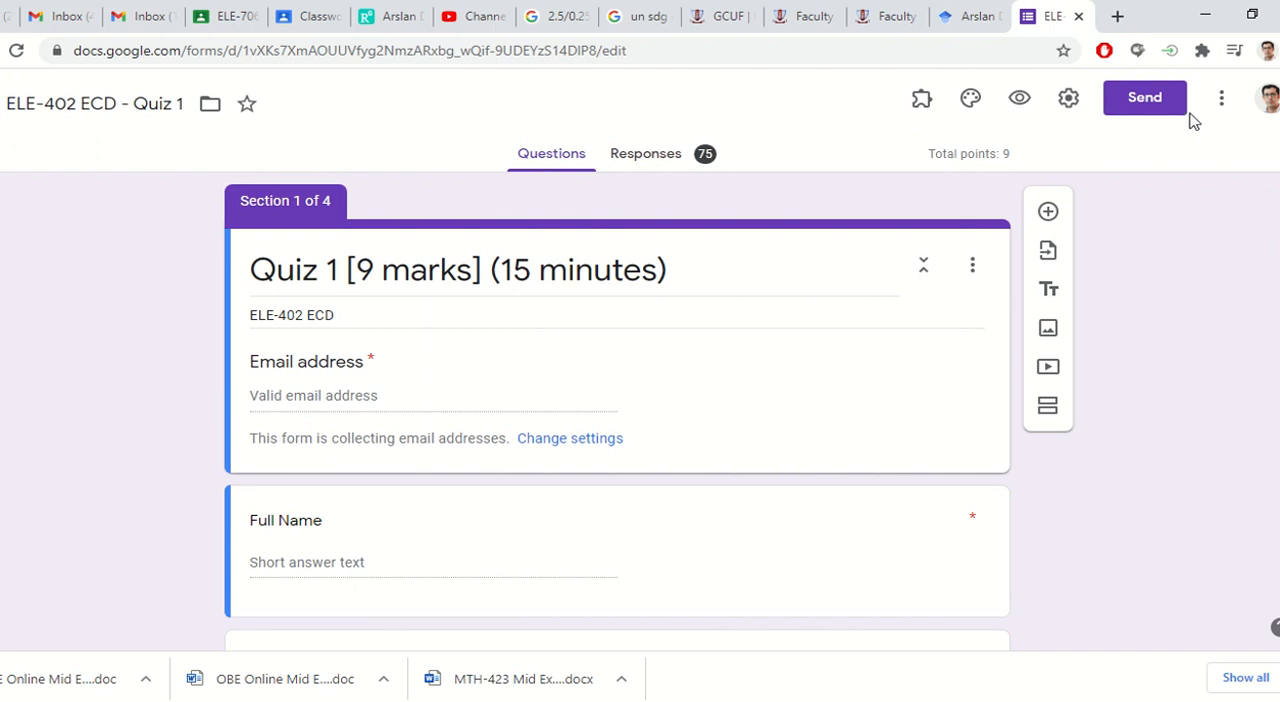
Step: Leave the existing ELE-402 ECD quiz form and create a new blank quiz from the forms overview
scroll(491, 350, down, 20)
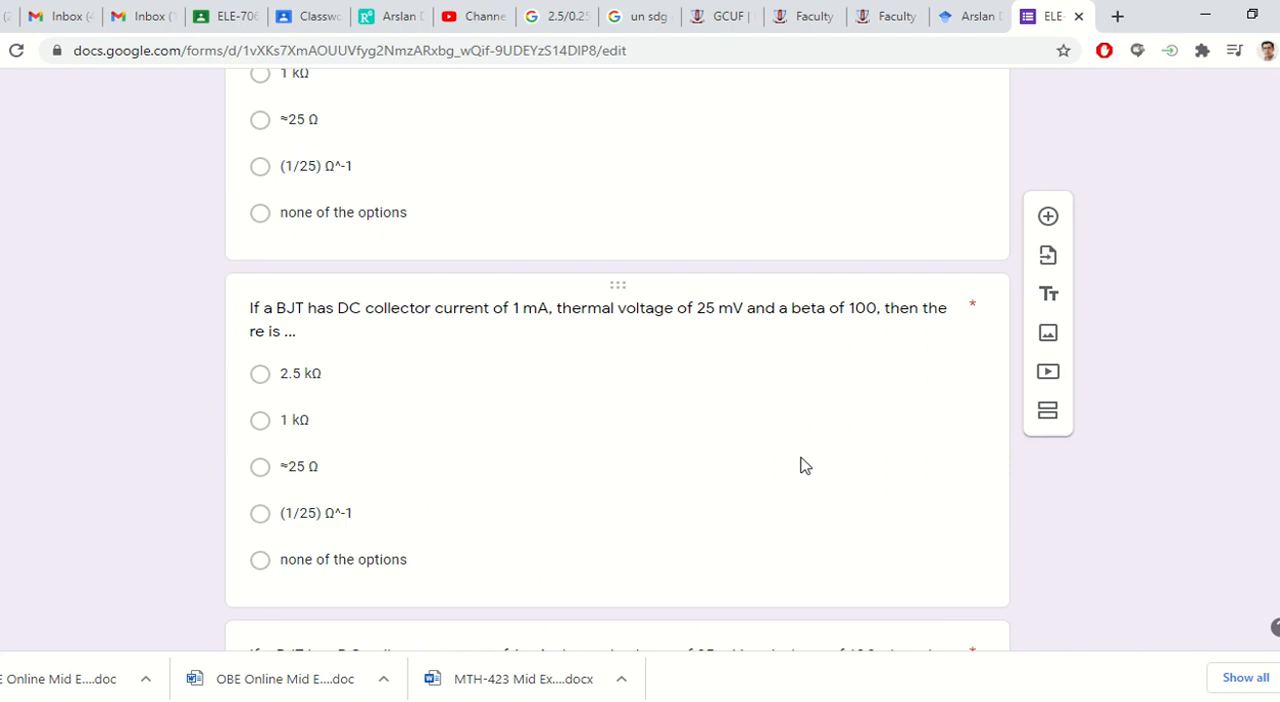
scroll(819, 458, up, 20)
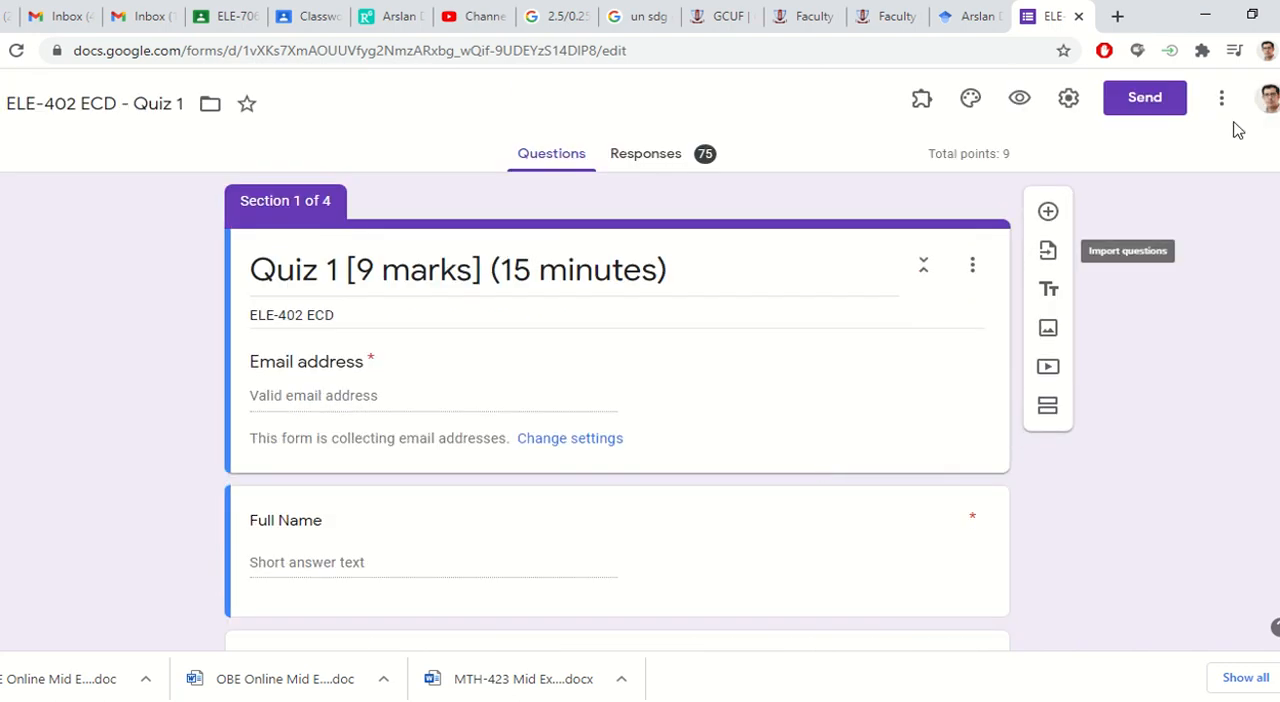
key(F5)
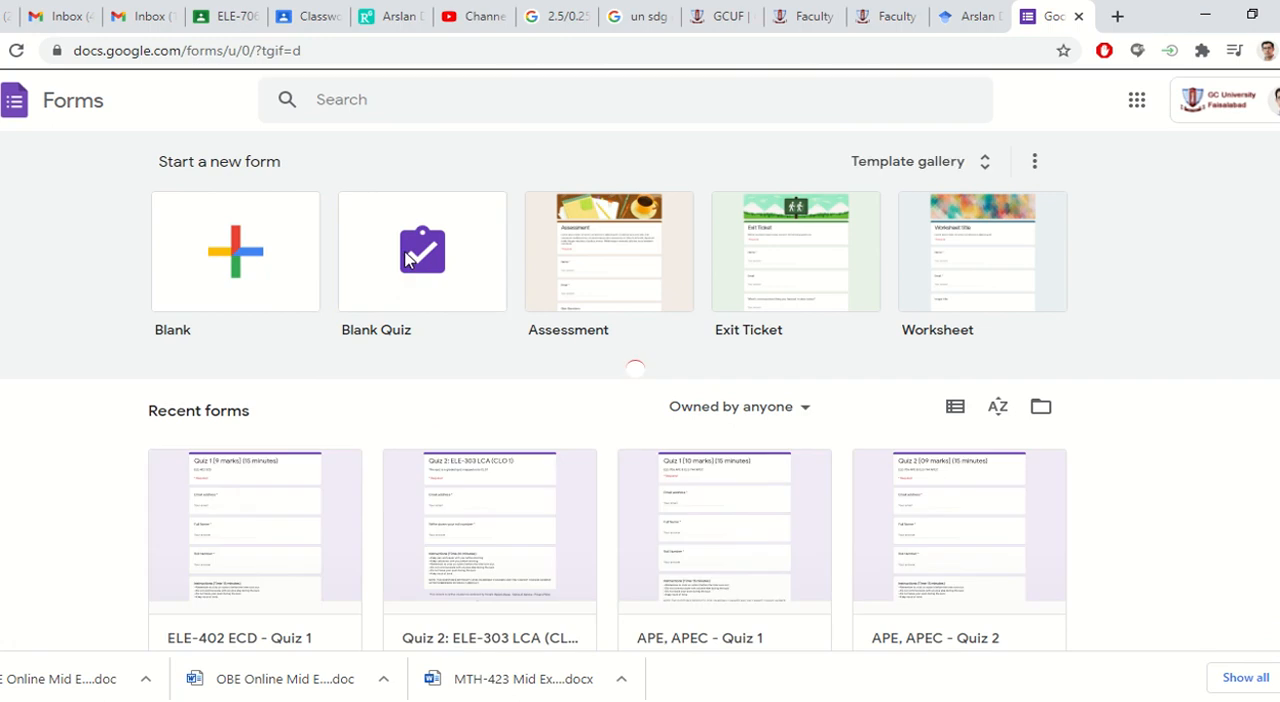
click(407, 259)
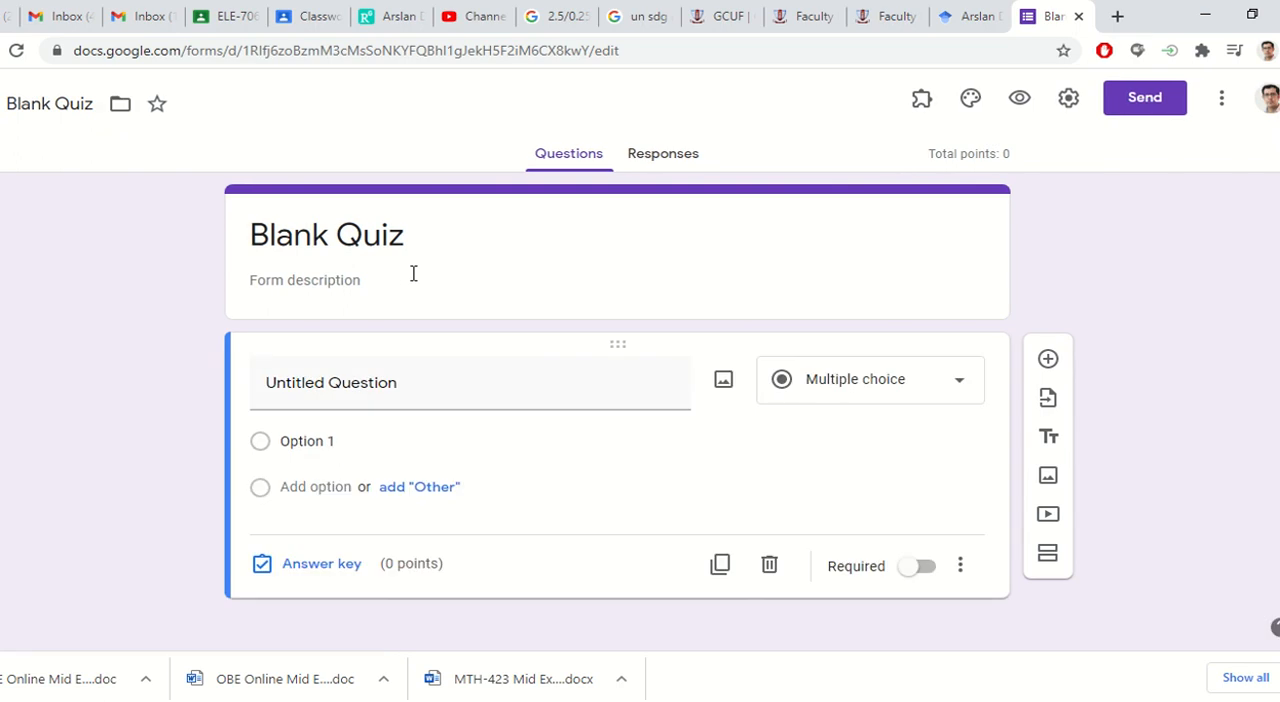
Step: Open the new quiz's settings and resize the browser window so the whole settings page fits on screen
scroll(807, 242, down, 1)
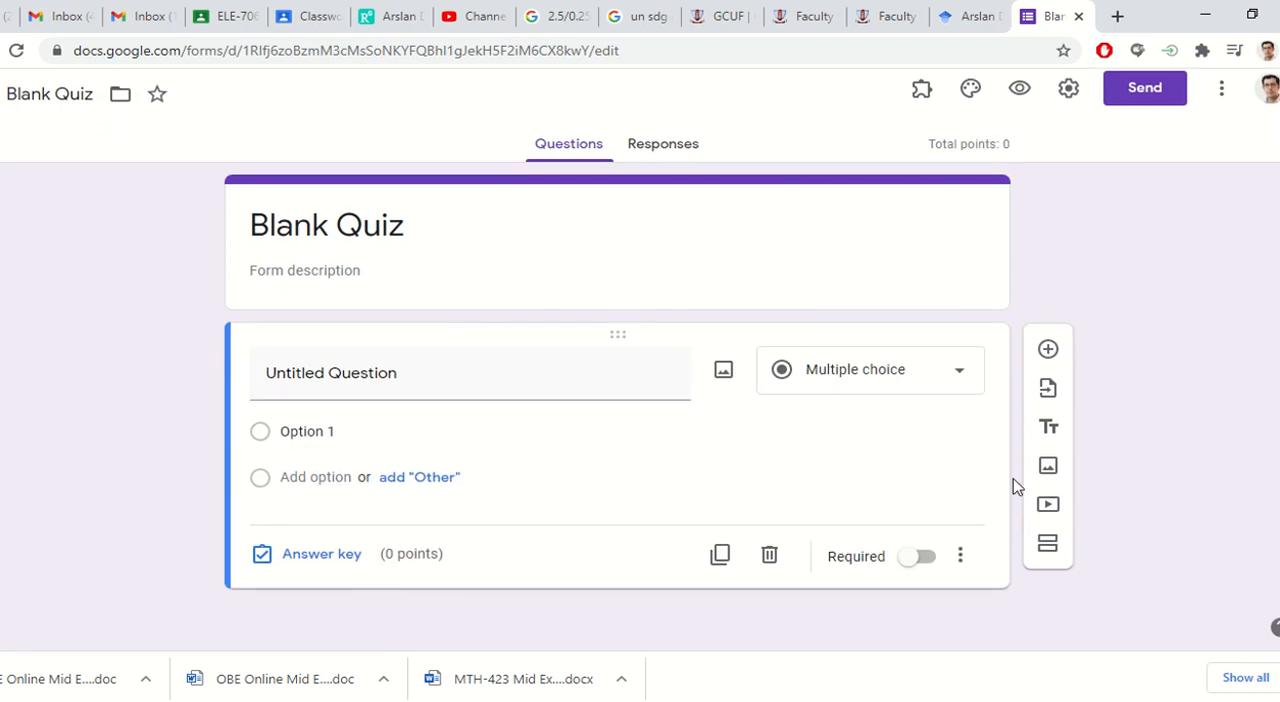
click(1068, 91)
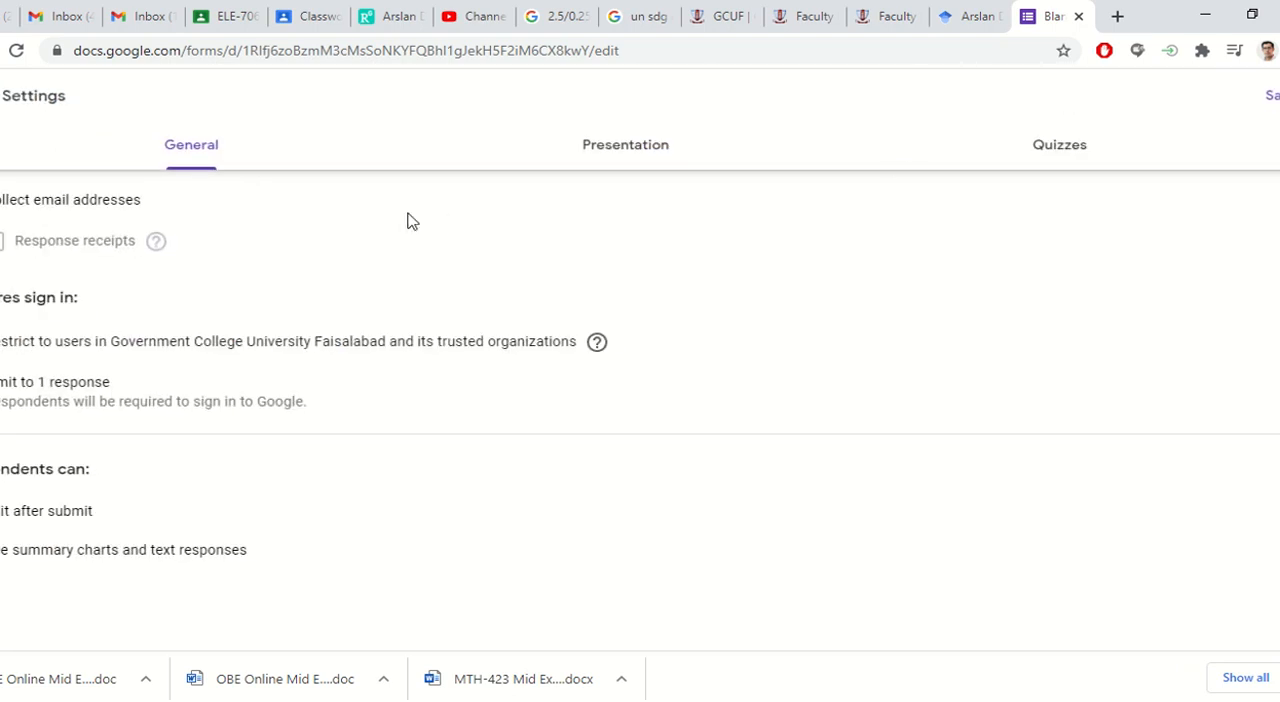
click(1252, 14)
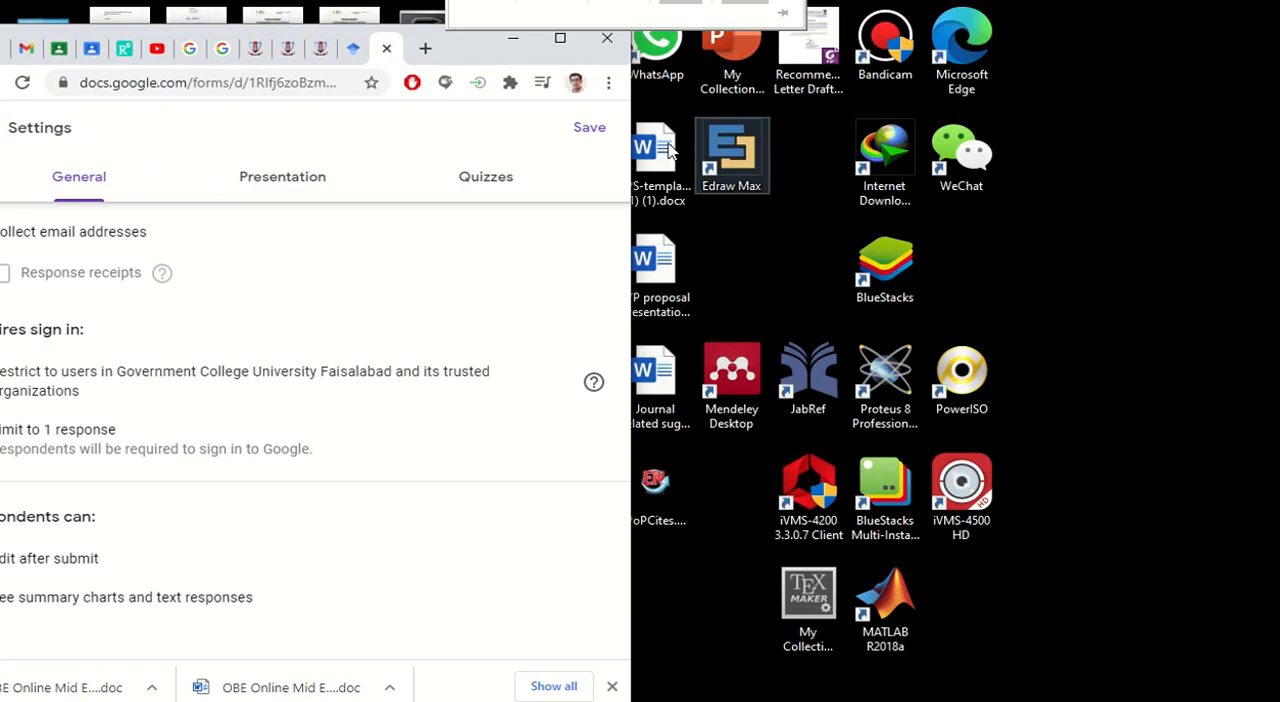
drag(452, 42, 521, 22)
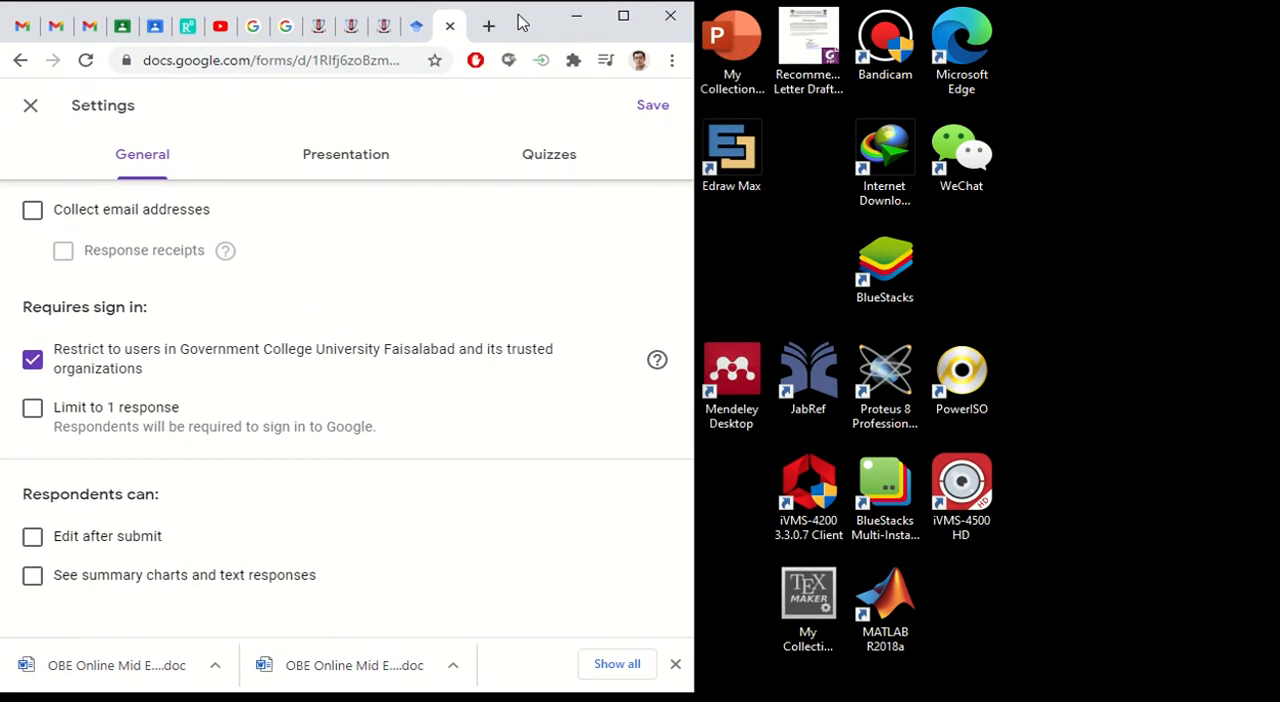
drag(690, 186, 1275, 186)
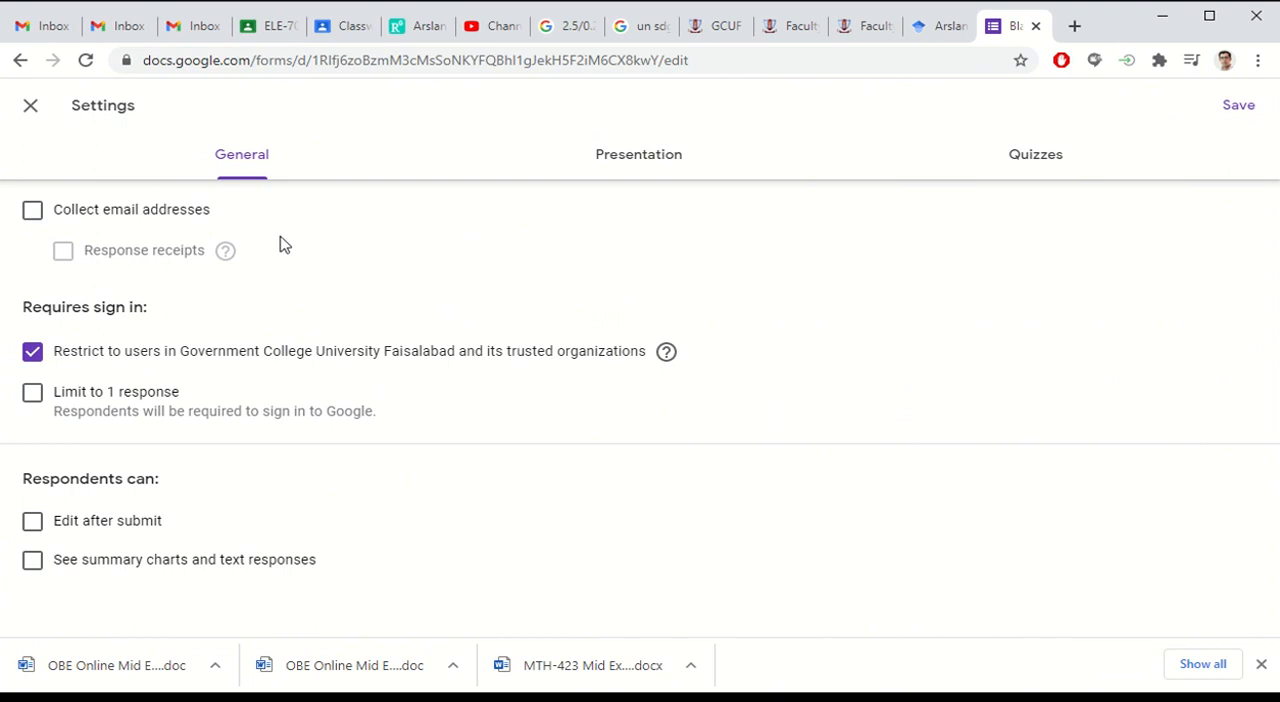
Step: Enable collection of email addresses and try the response receipt options, leaving response receipts switched off
click(33, 215)
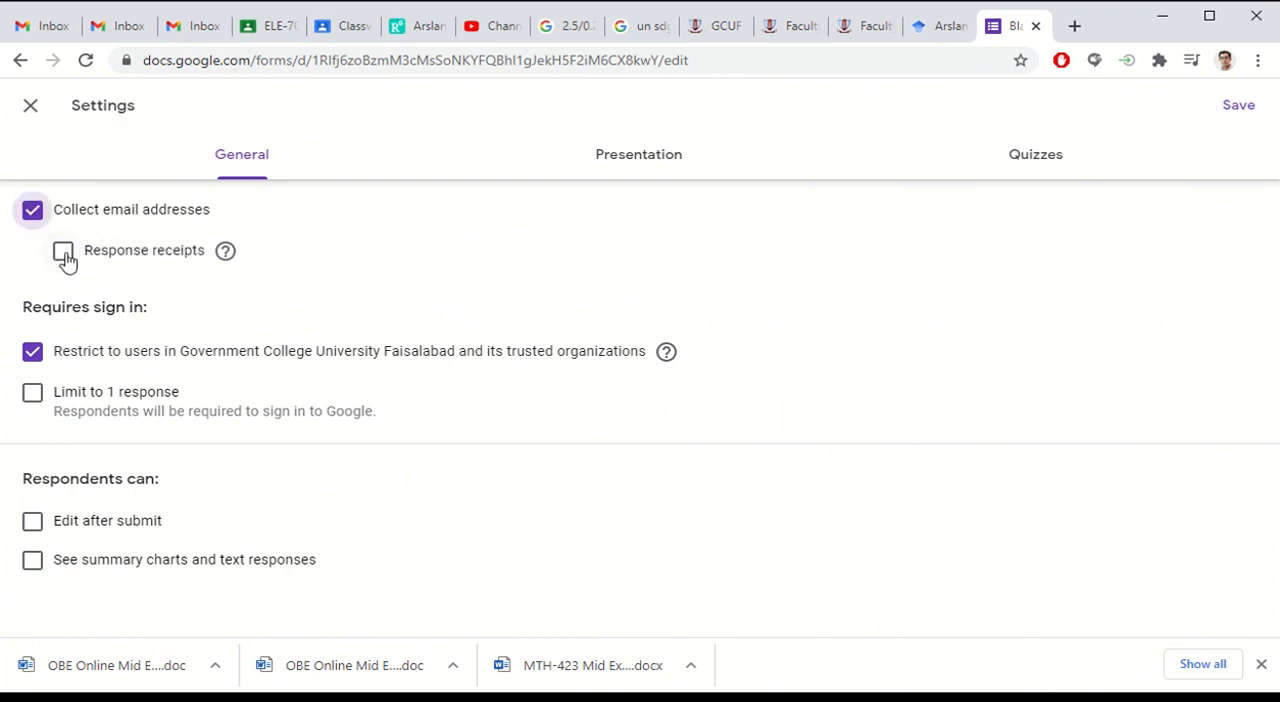
click(64, 255)
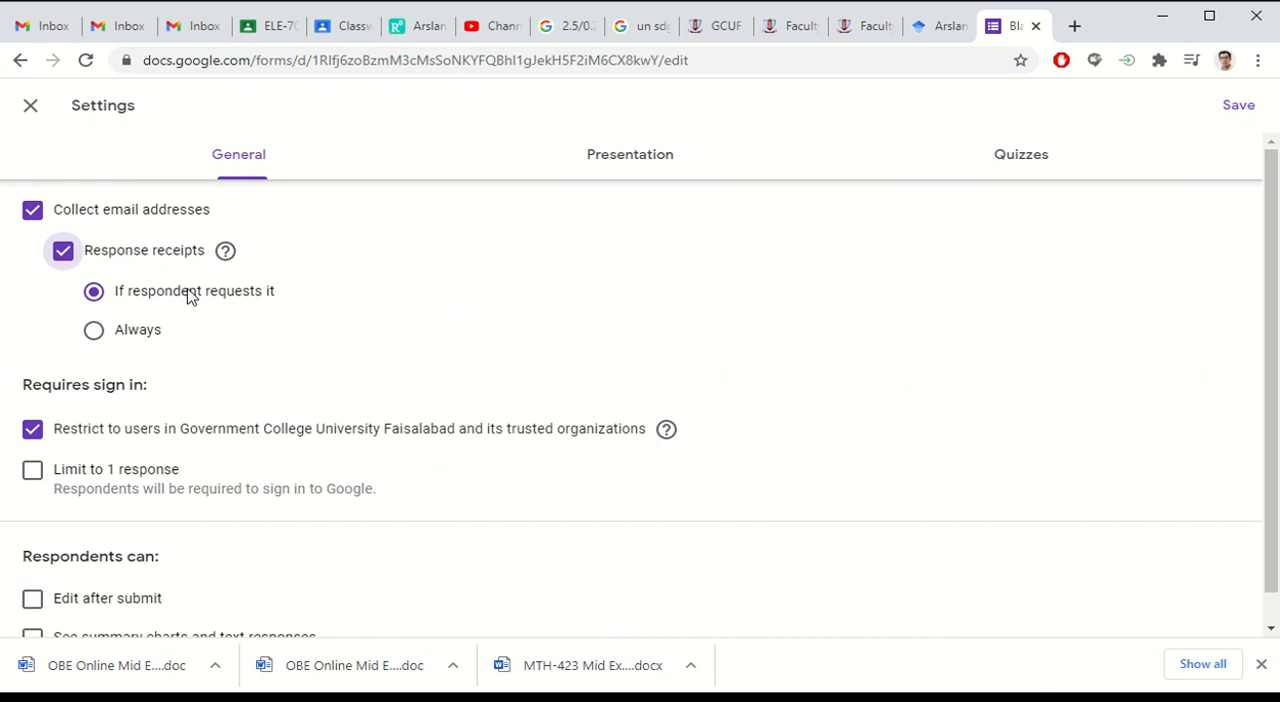
click(93, 331)
click(94, 293)
mouse_move(227, 255)
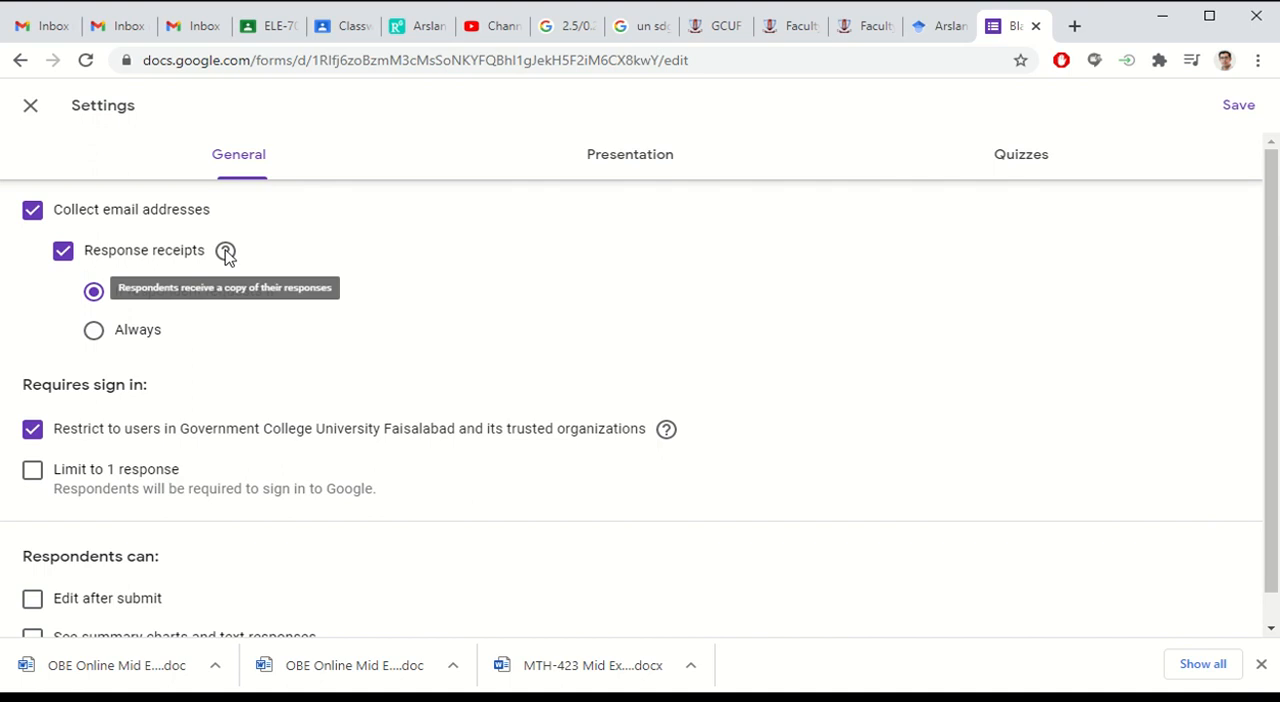
click(70, 259)
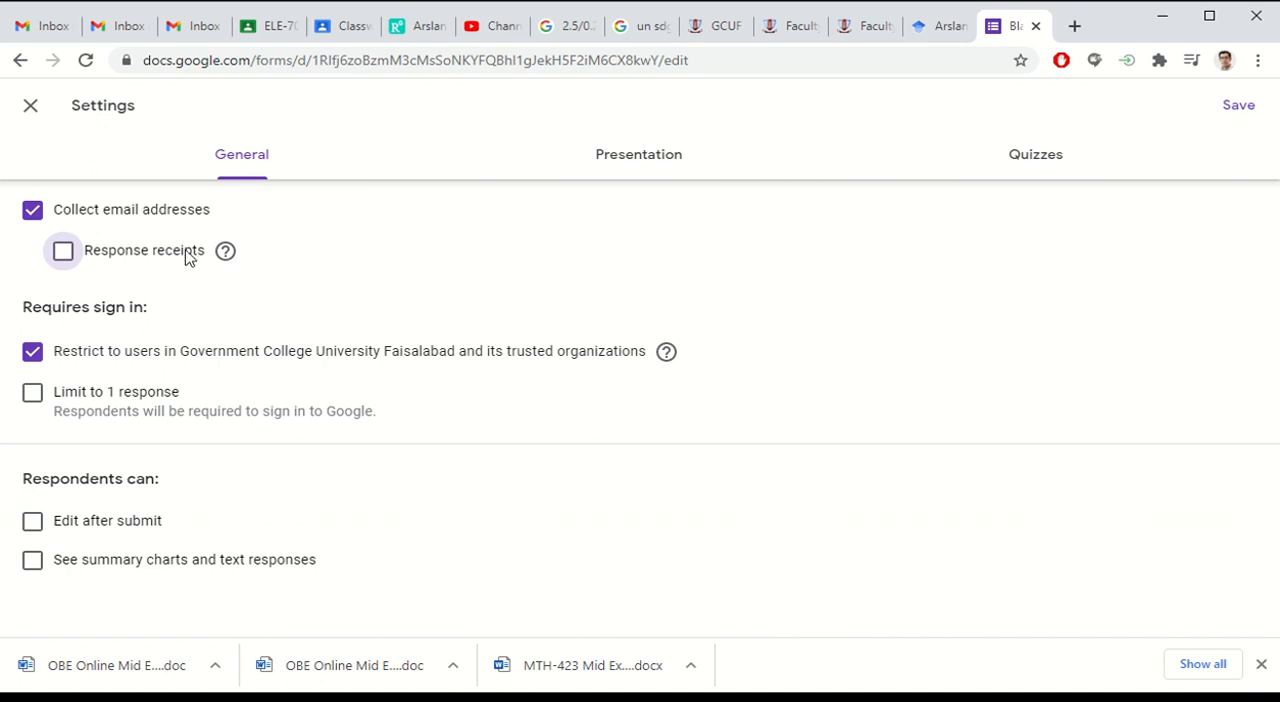
mouse_move(227, 250)
Step: Remove the restriction to organization users and limit the form to 1 response, keeping summary charts and text responses hidden from respondents
click(32, 352)
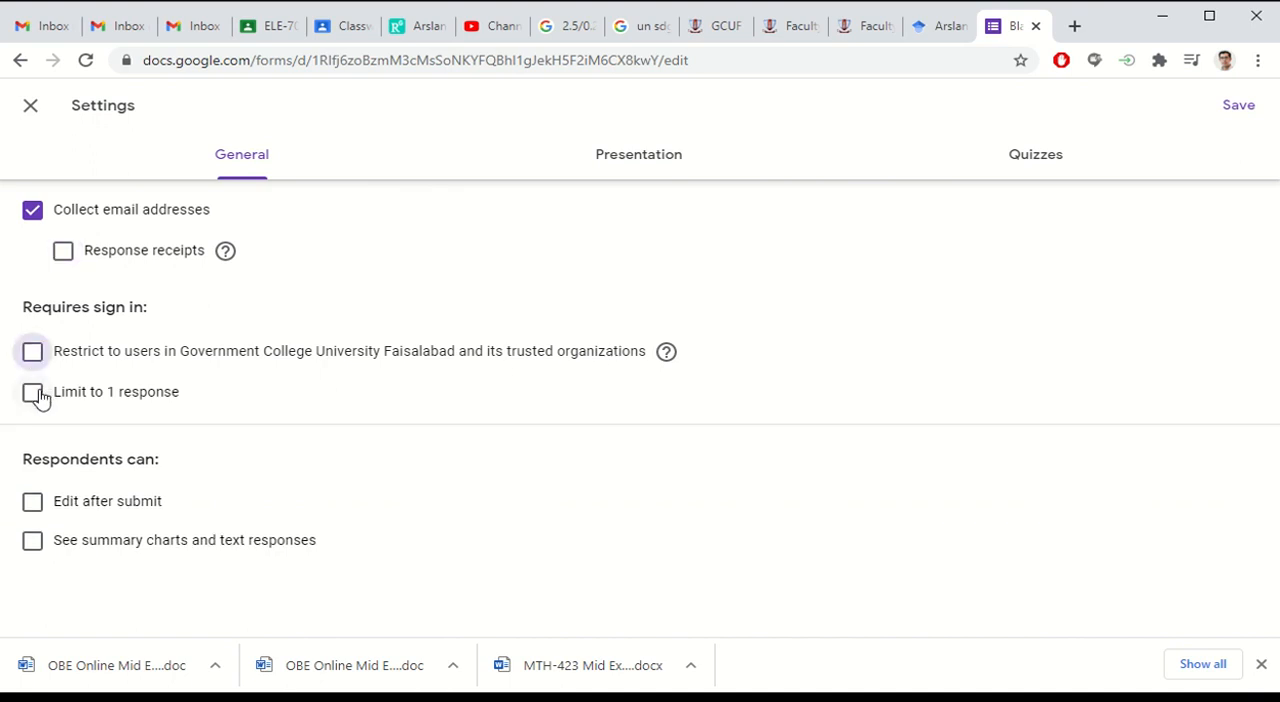
click(33, 393)
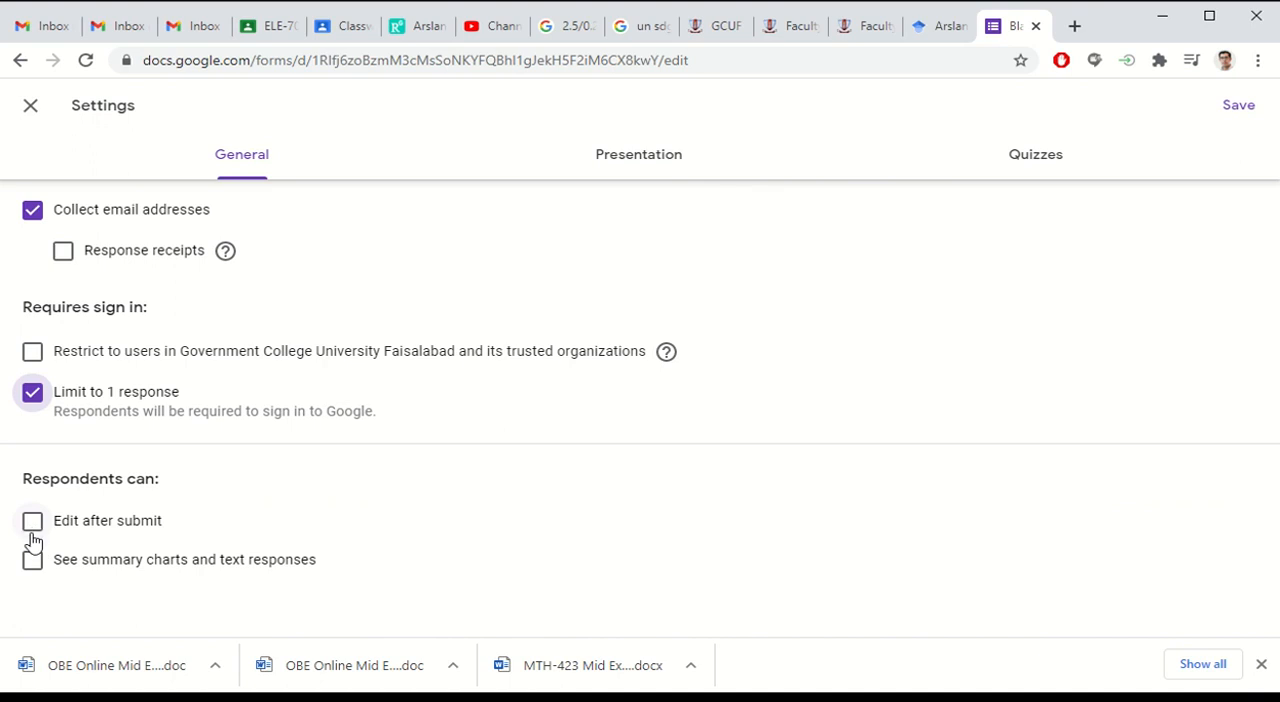
click(32, 566)
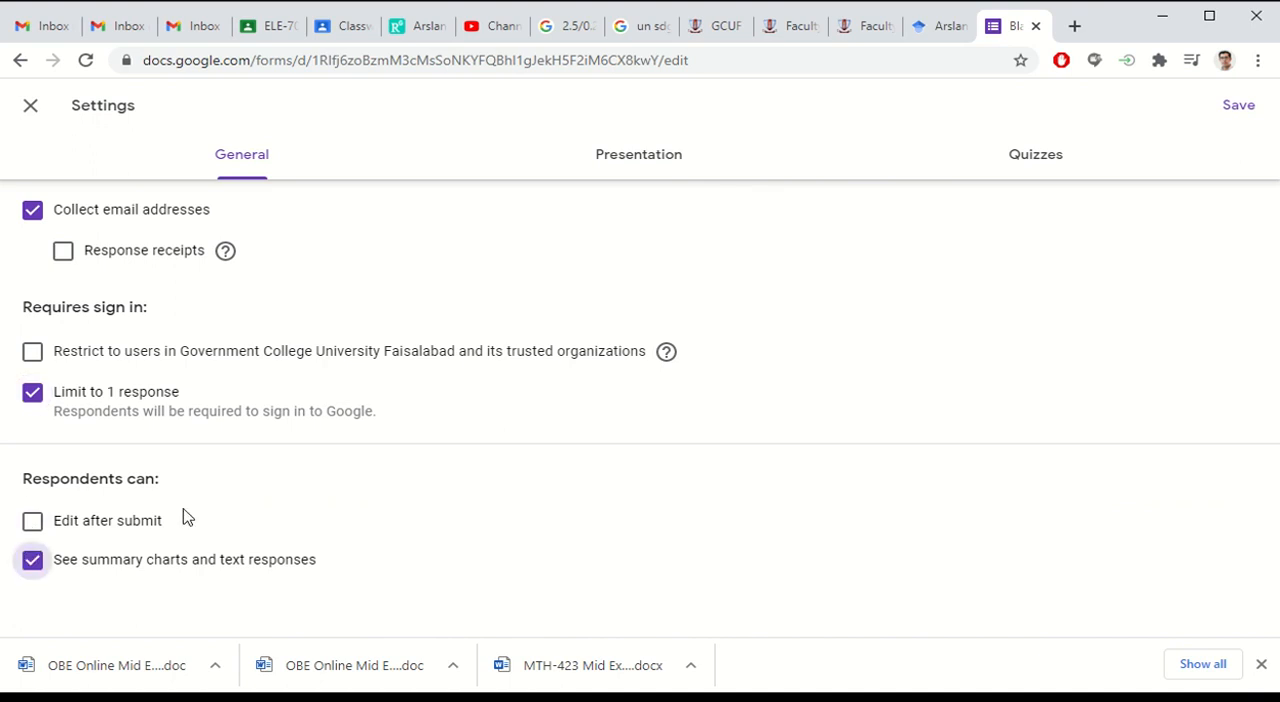
click(32, 566)
Step: Close the browser's downloads bar and enable shuffled question order in the form's presentation settings
click(1262, 665)
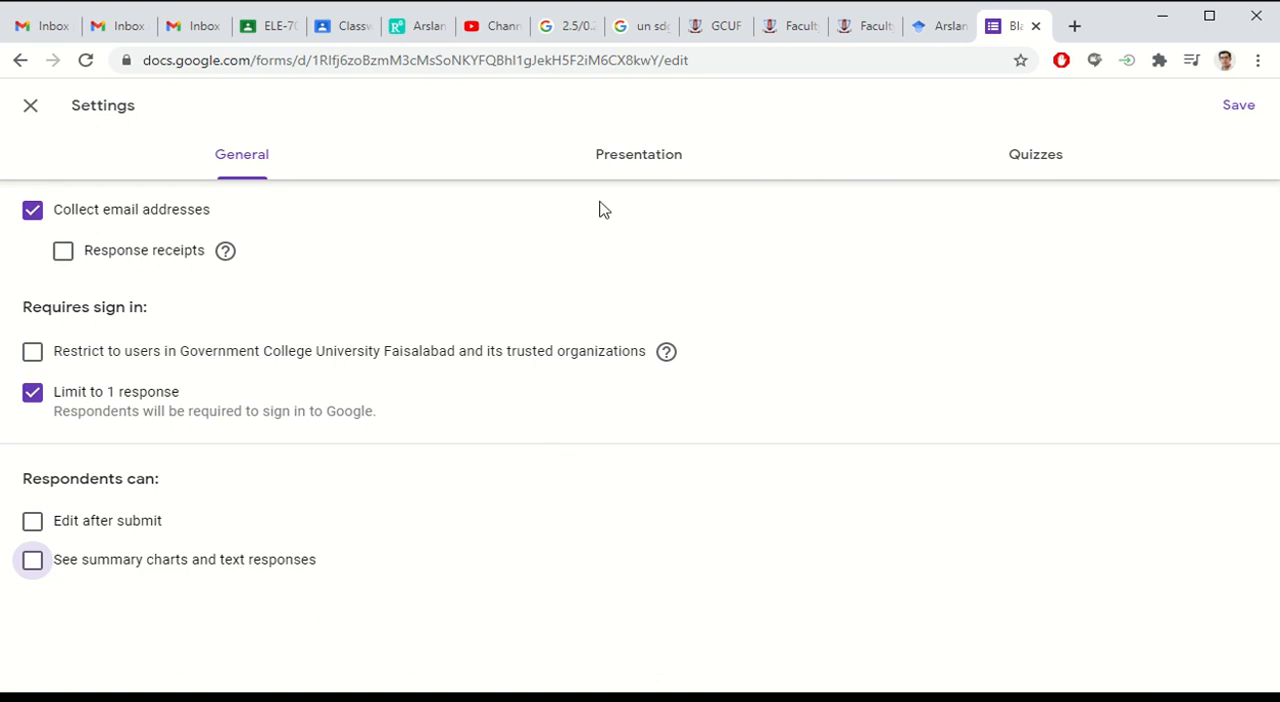
click(617, 160)
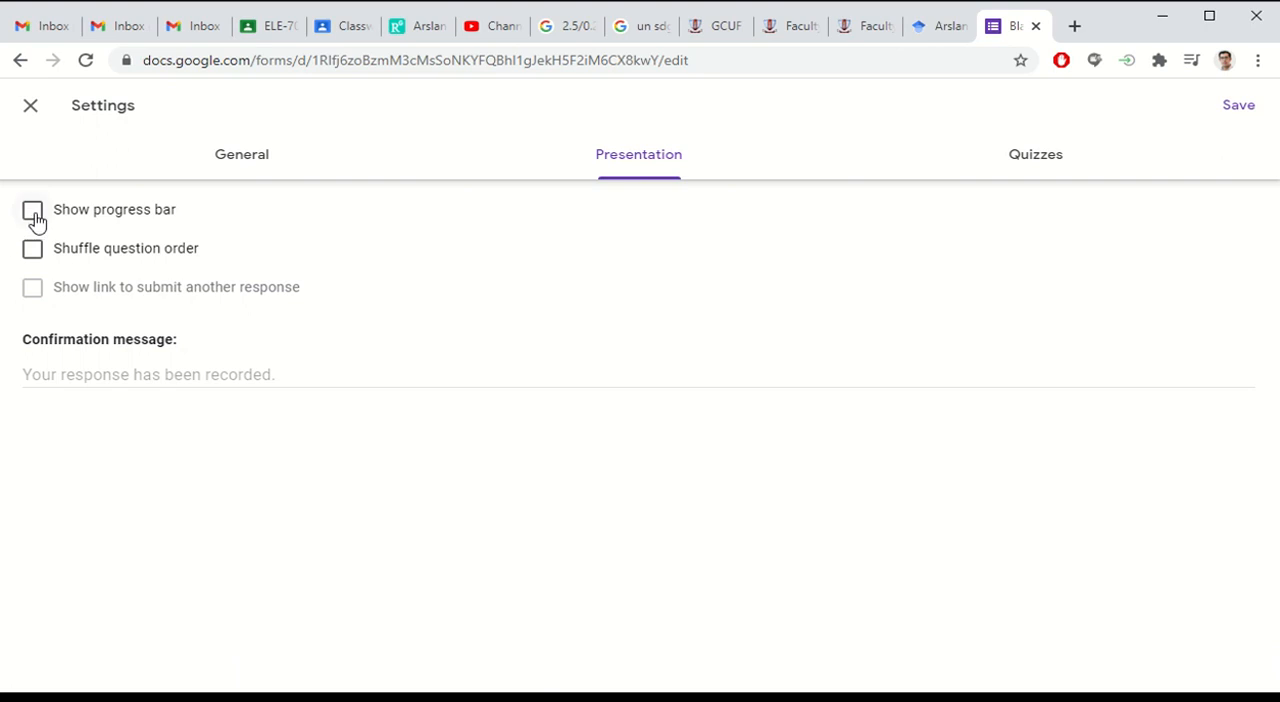
click(34, 250)
Step: Set quiz grades to be released after manual review, hide missed questions and point values from respondents, and save the settings
click(1002, 165)
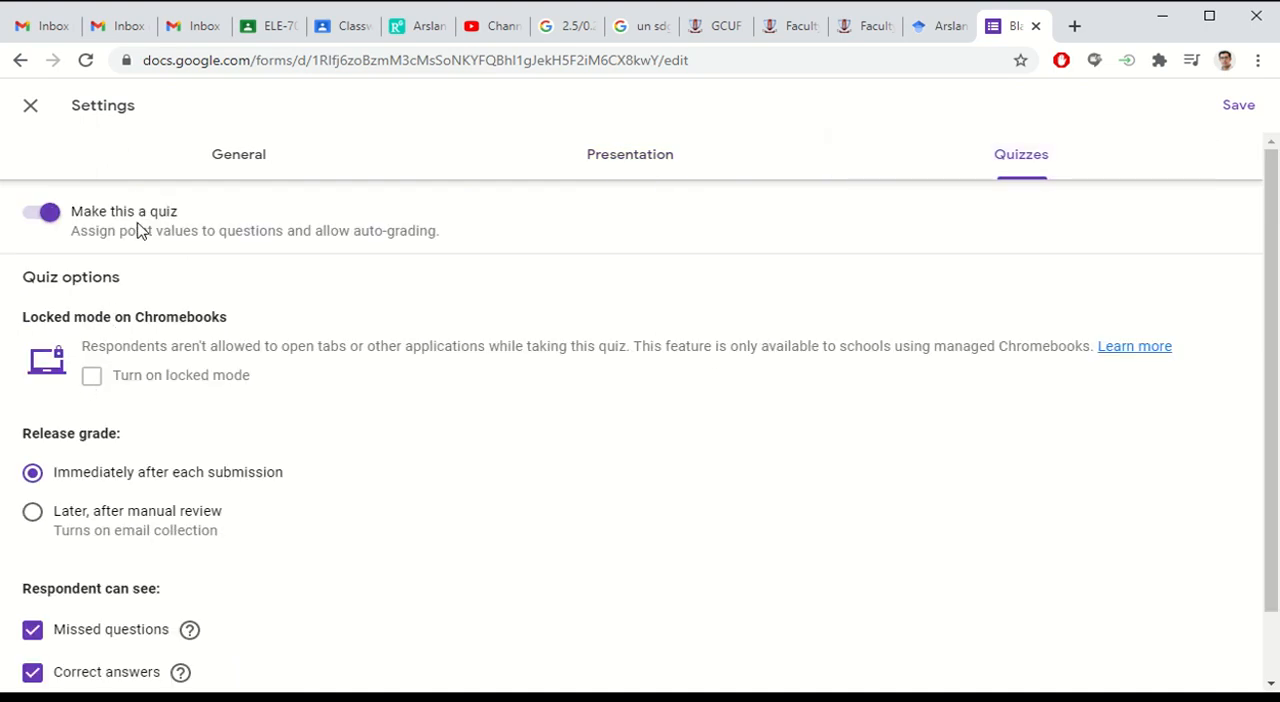
scroll(222, 258, down, 1)
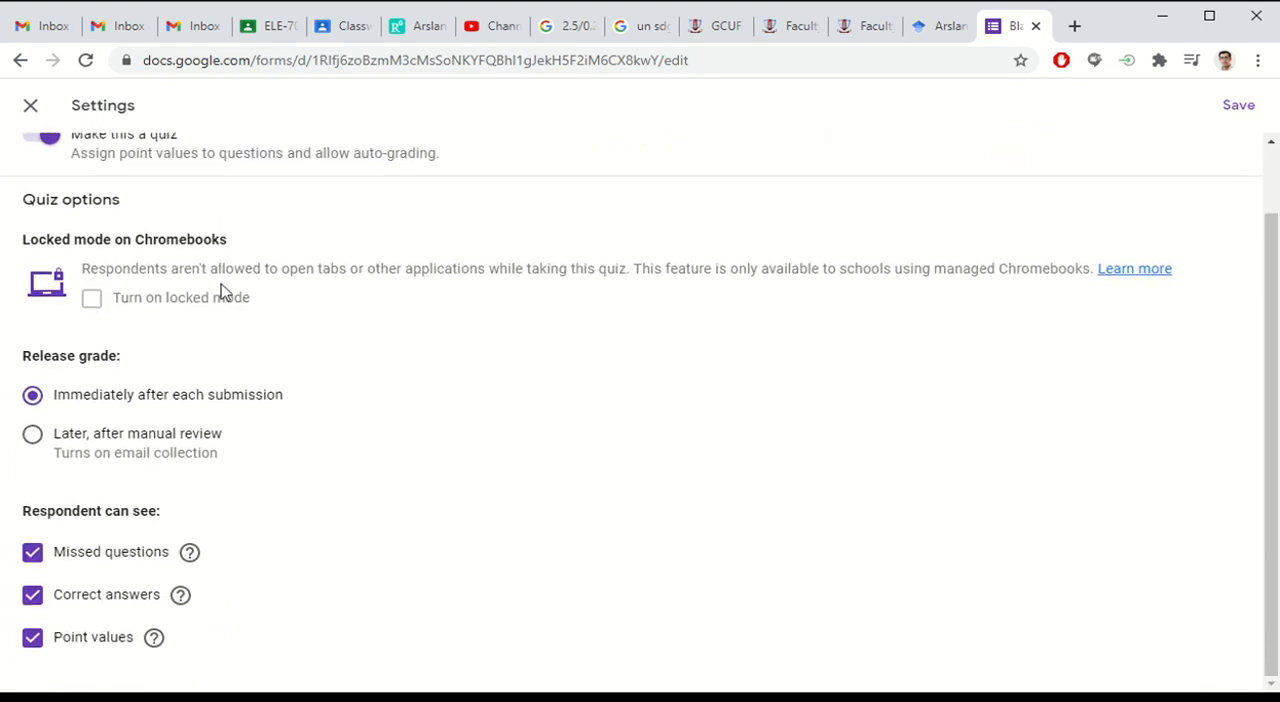
click(33, 436)
mouse_move(195, 565)
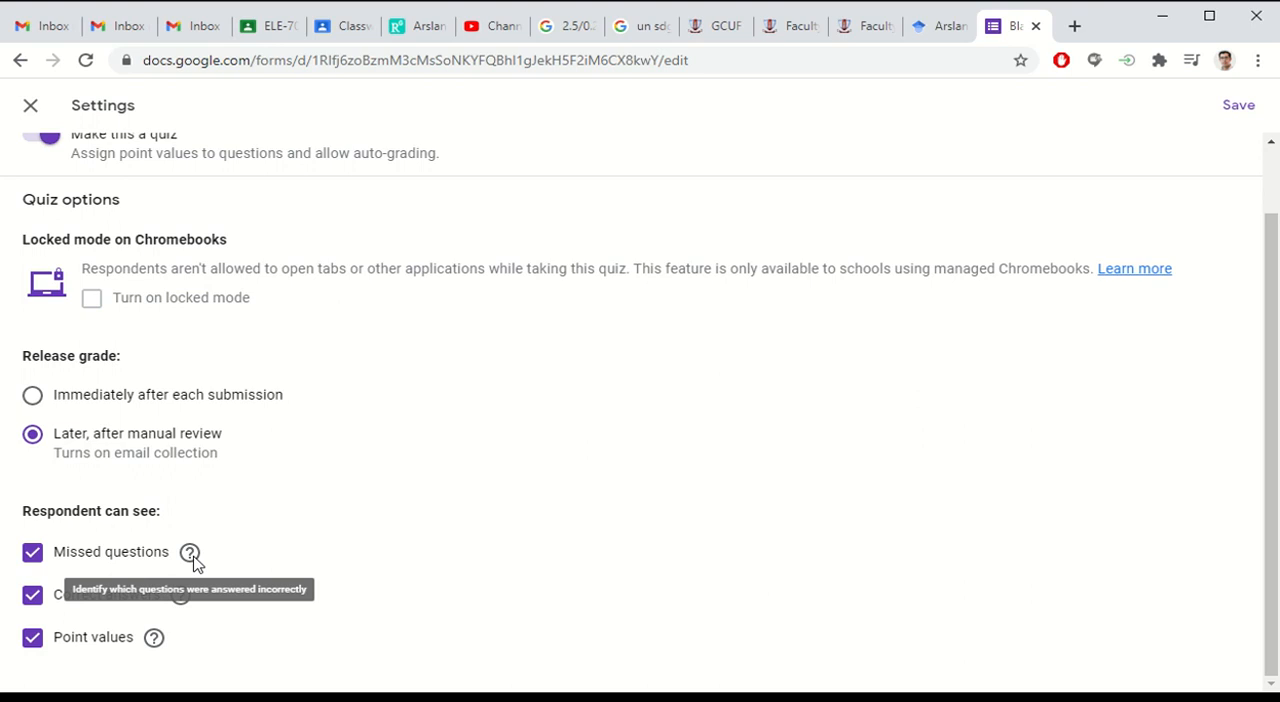
click(30, 552)
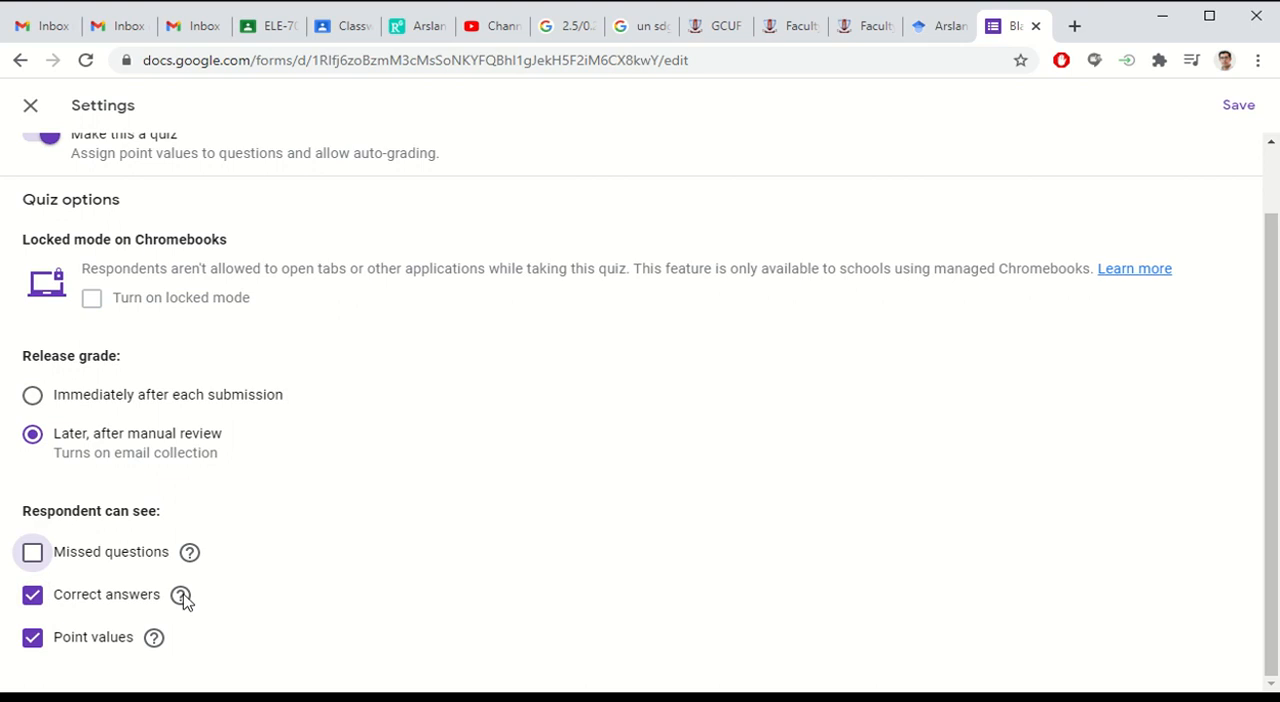
mouse_move(183, 598)
click(34, 640)
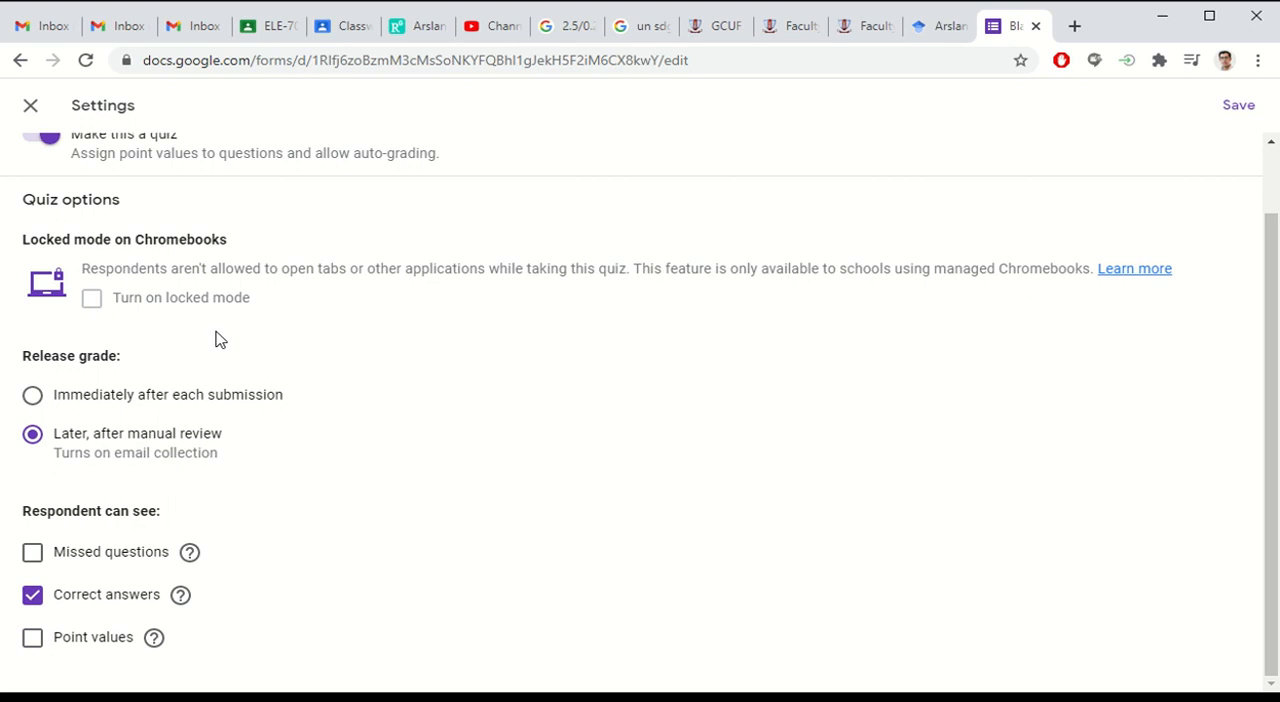
scroll(160, 350, up, 1)
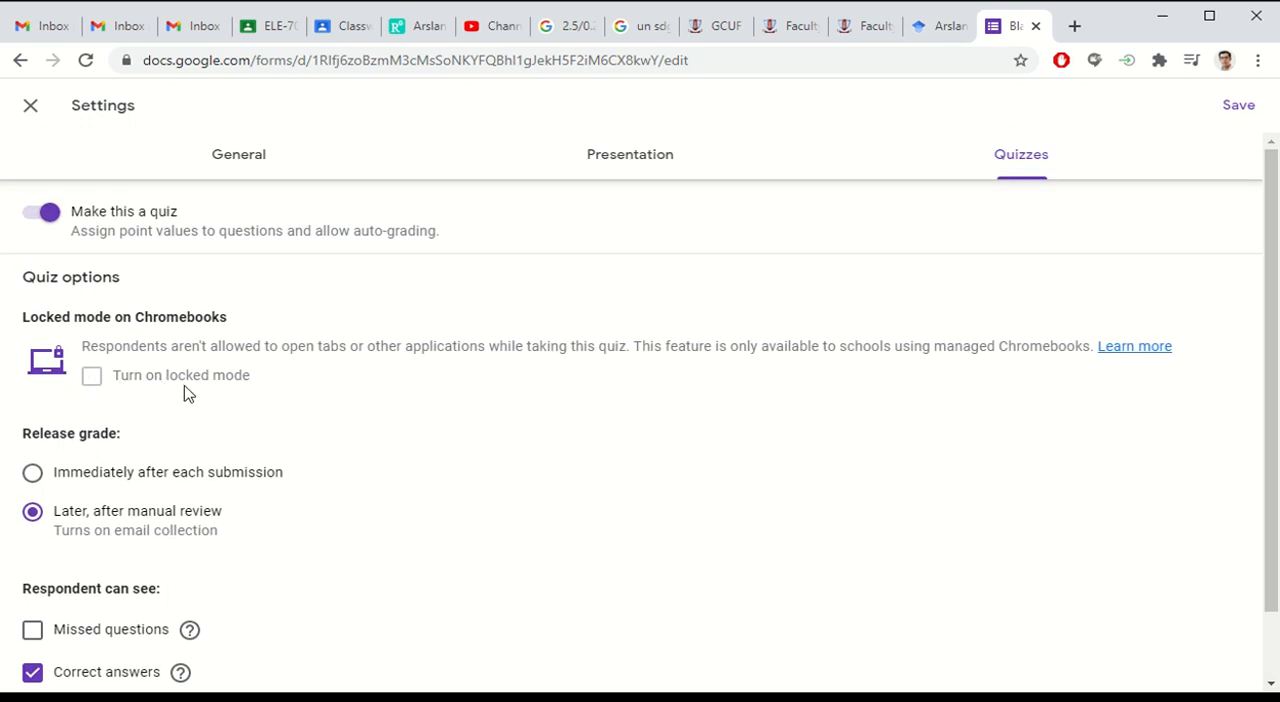
click(1238, 106)
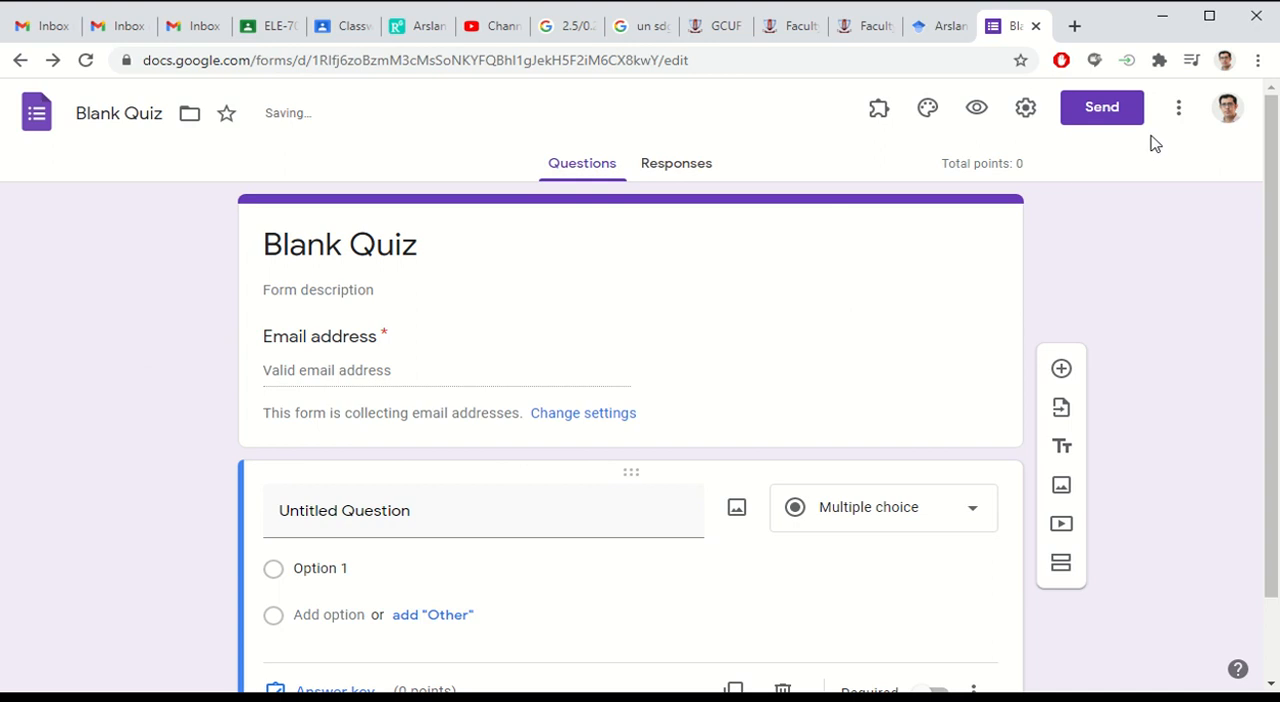
Step: Add a second section to the form after the untitled question
scroll(177, 331, down, 1)
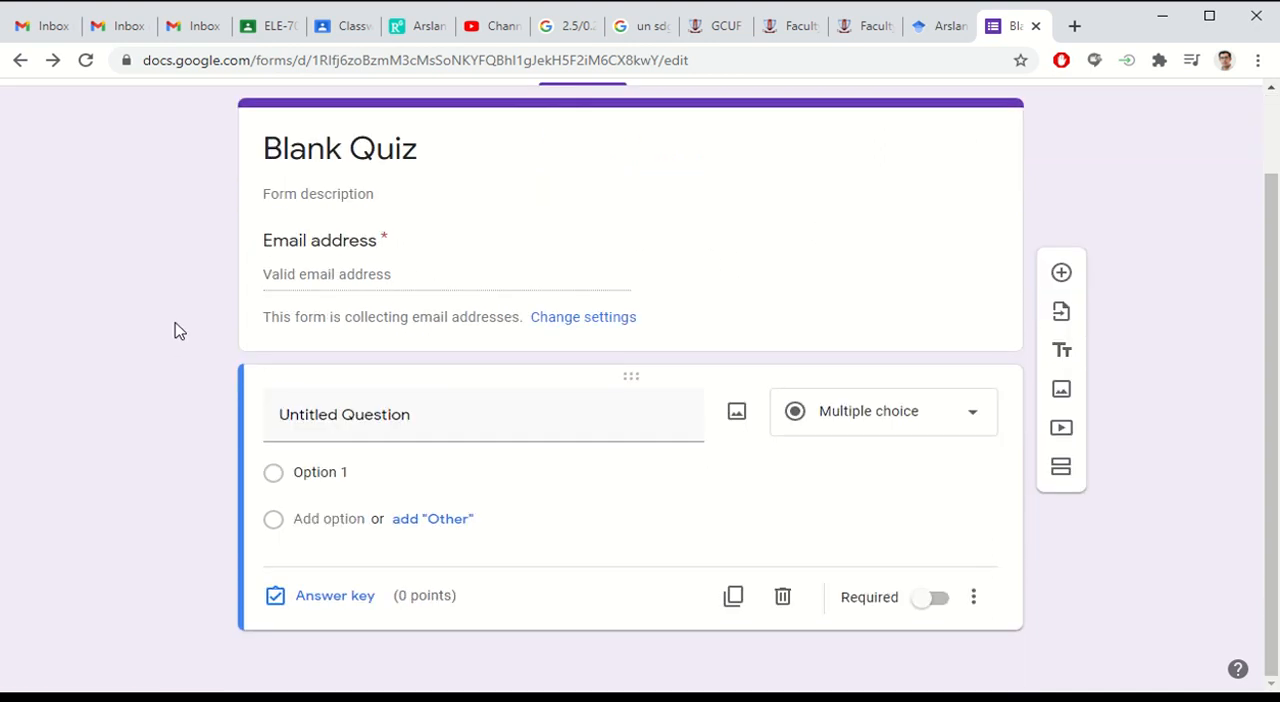
scroll(350, 358, up, 1)
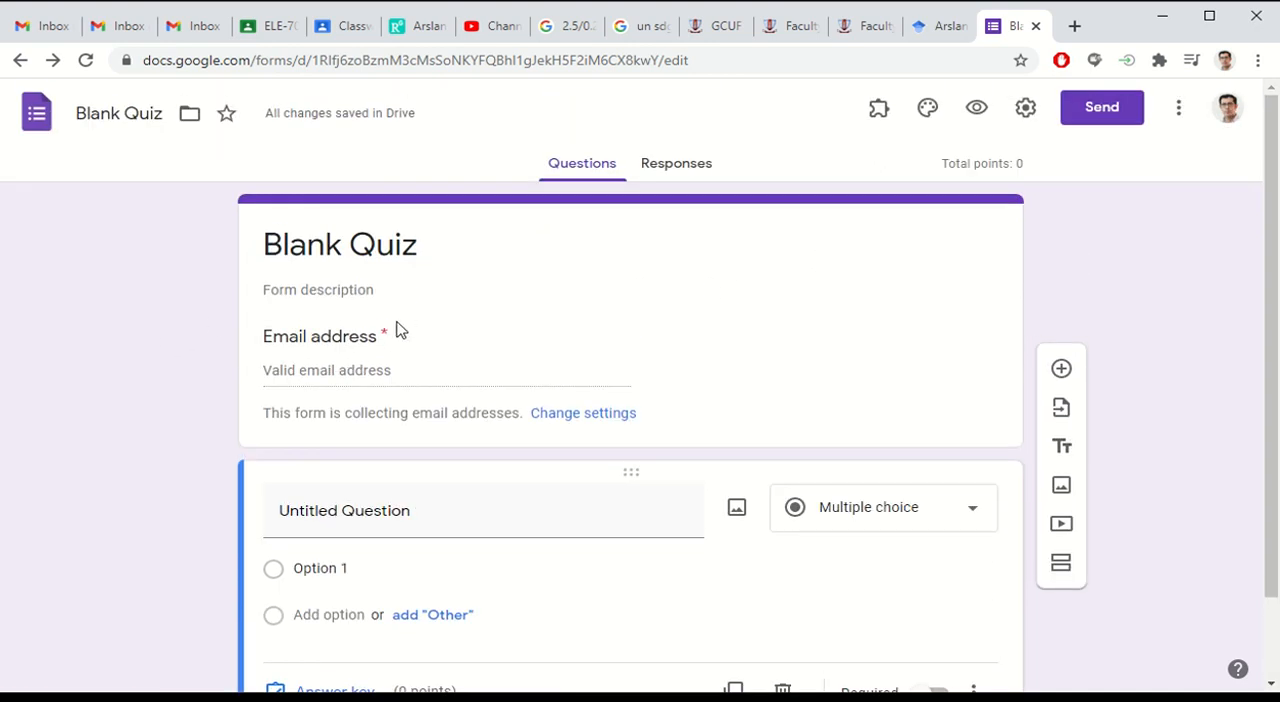
scroll(457, 346, down, 1)
scroll(463, 339, up, 1)
click(1061, 563)
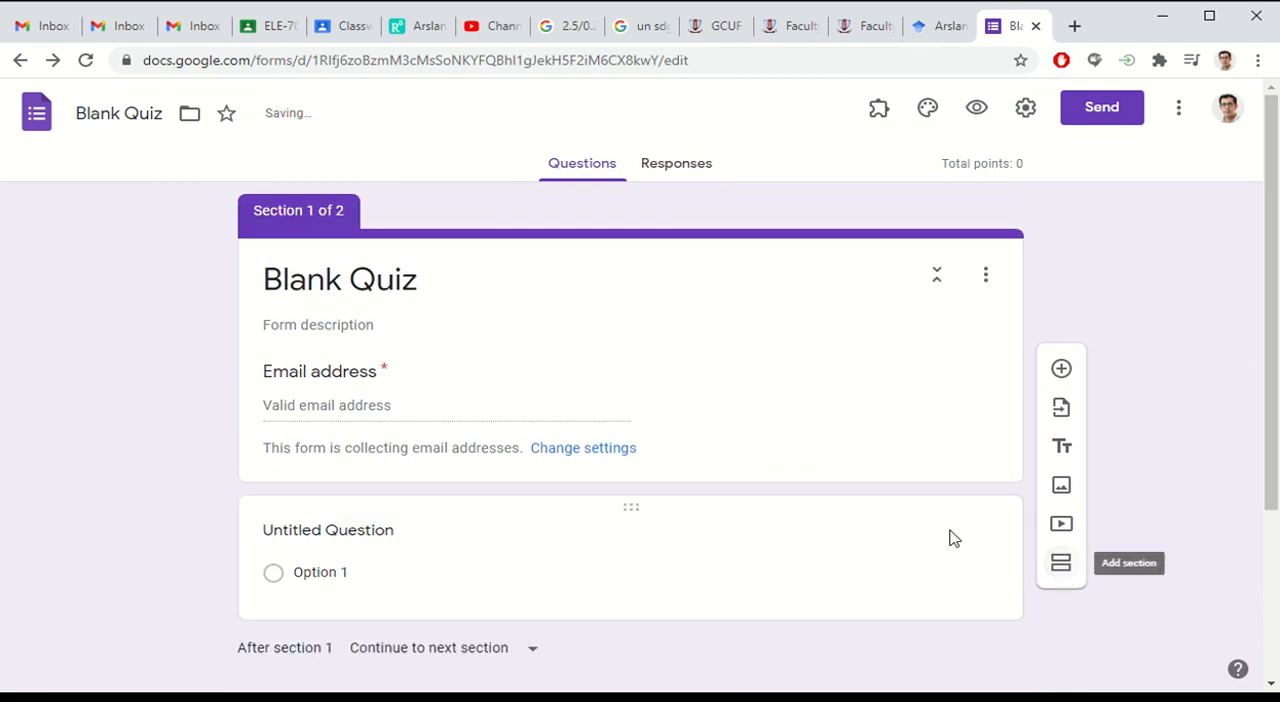
scroll(456, 249, down, 3)
scroll(445, 249, up, 3)
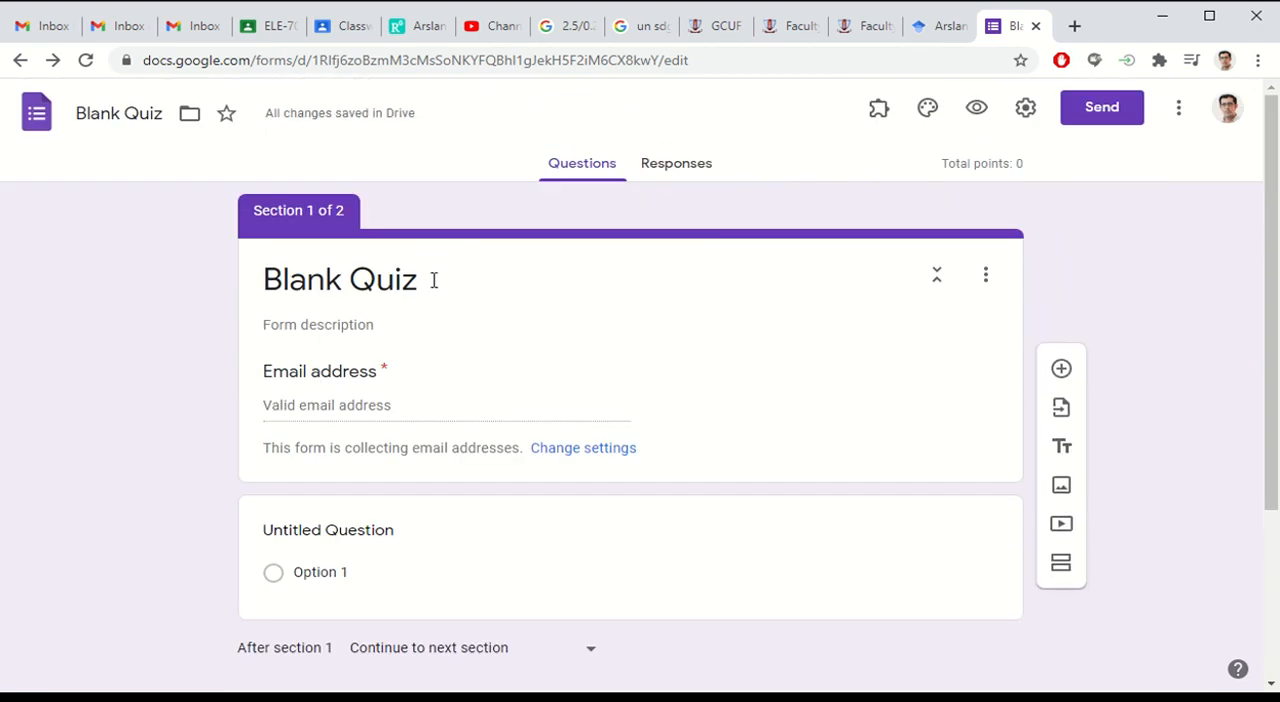
Step: Replace the form's title with "dummy quiz 20 marks (CLO 1)"
click(433, 280)
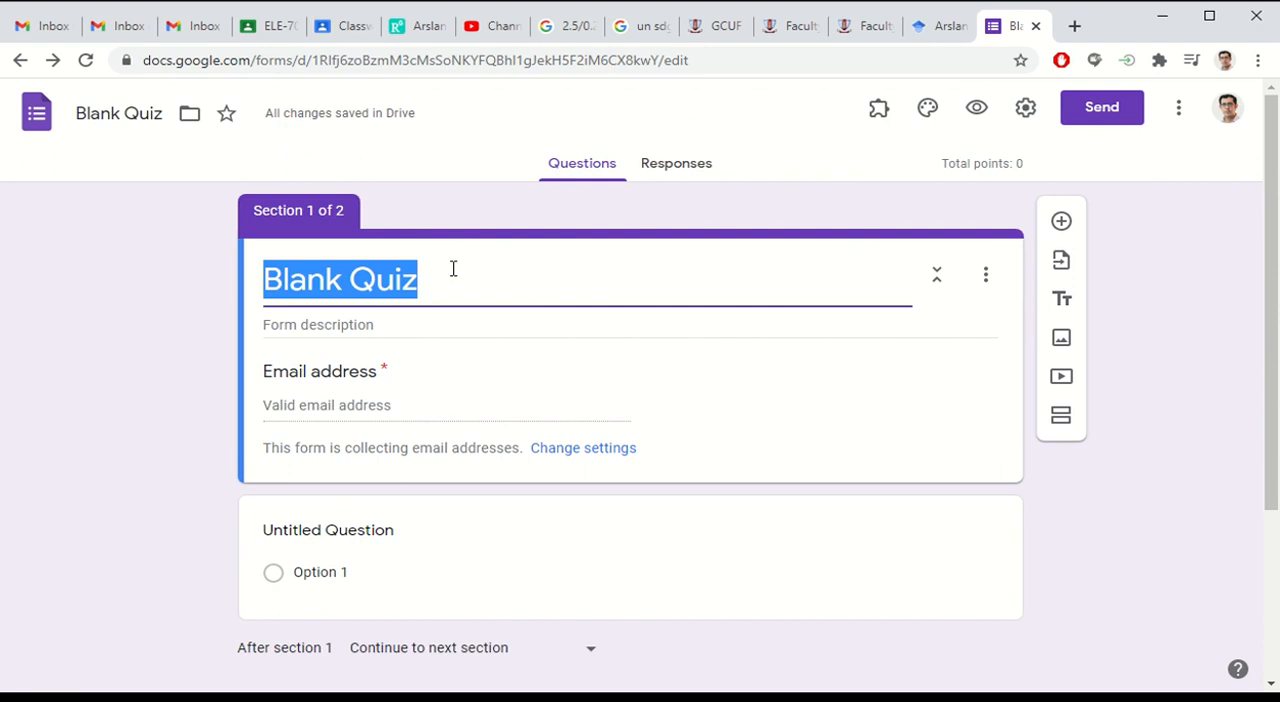
text(dum)
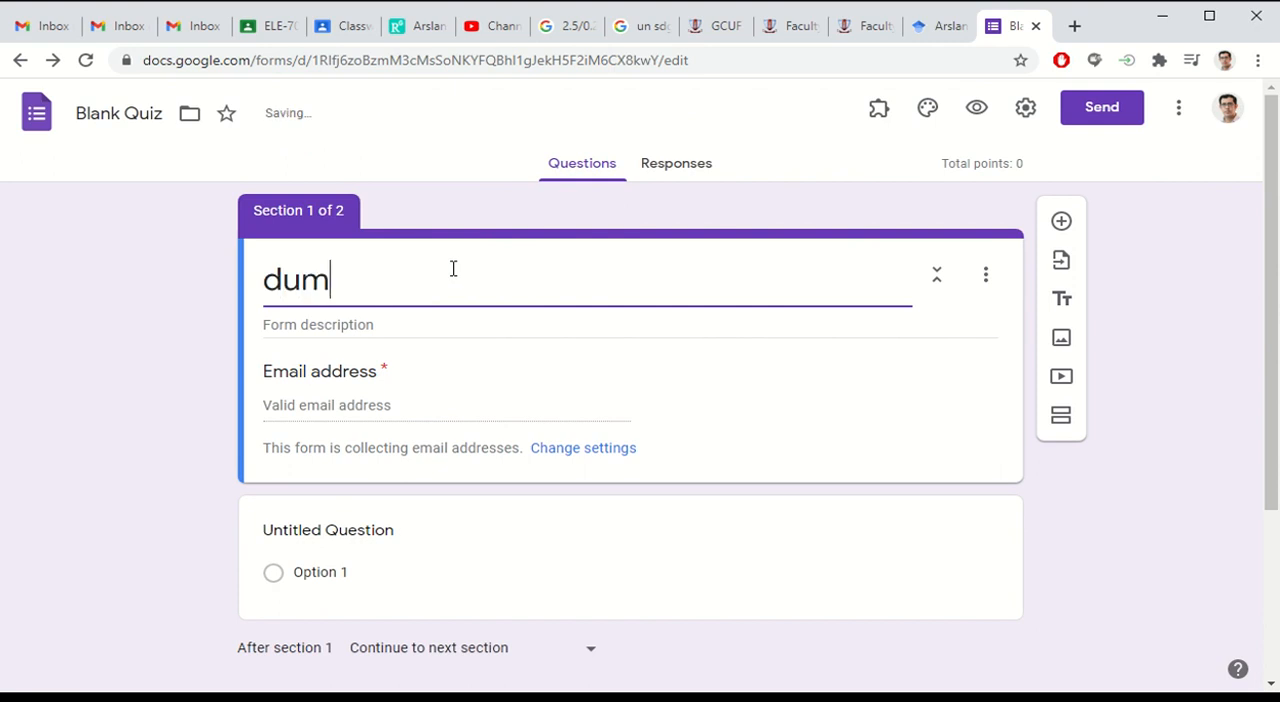
text(my u)
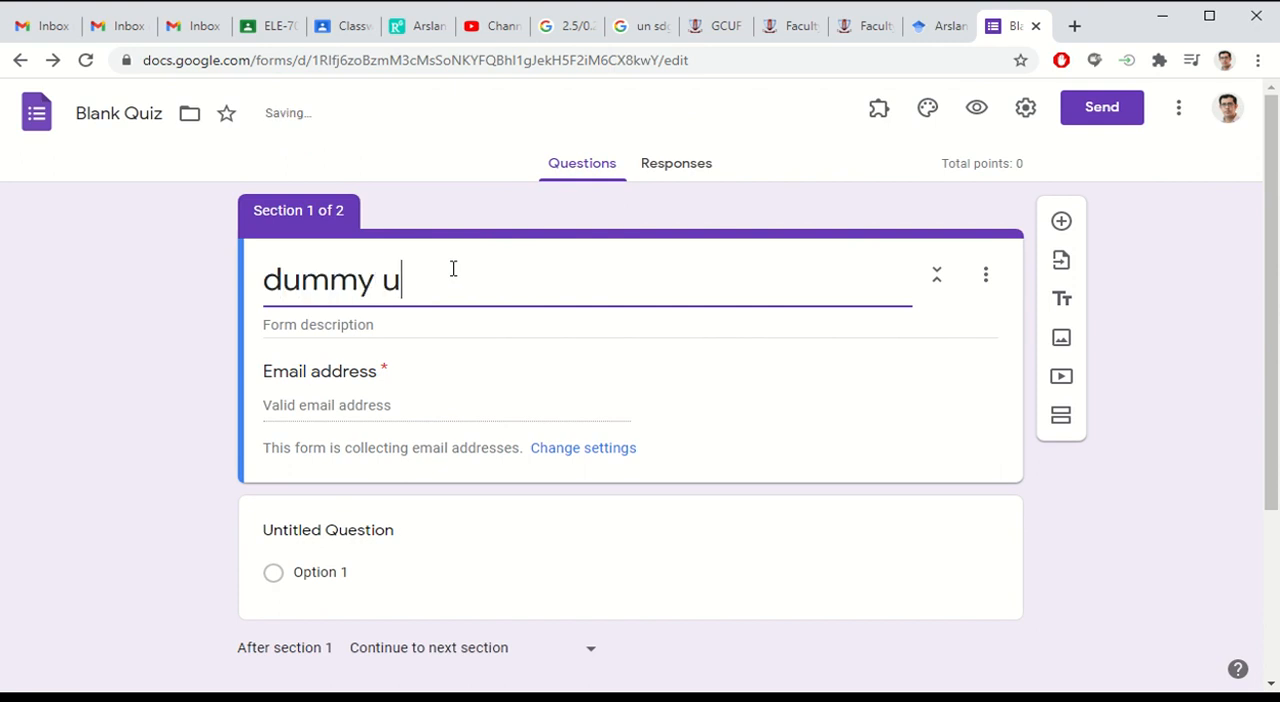
key(BackSpace)
text(quiz)
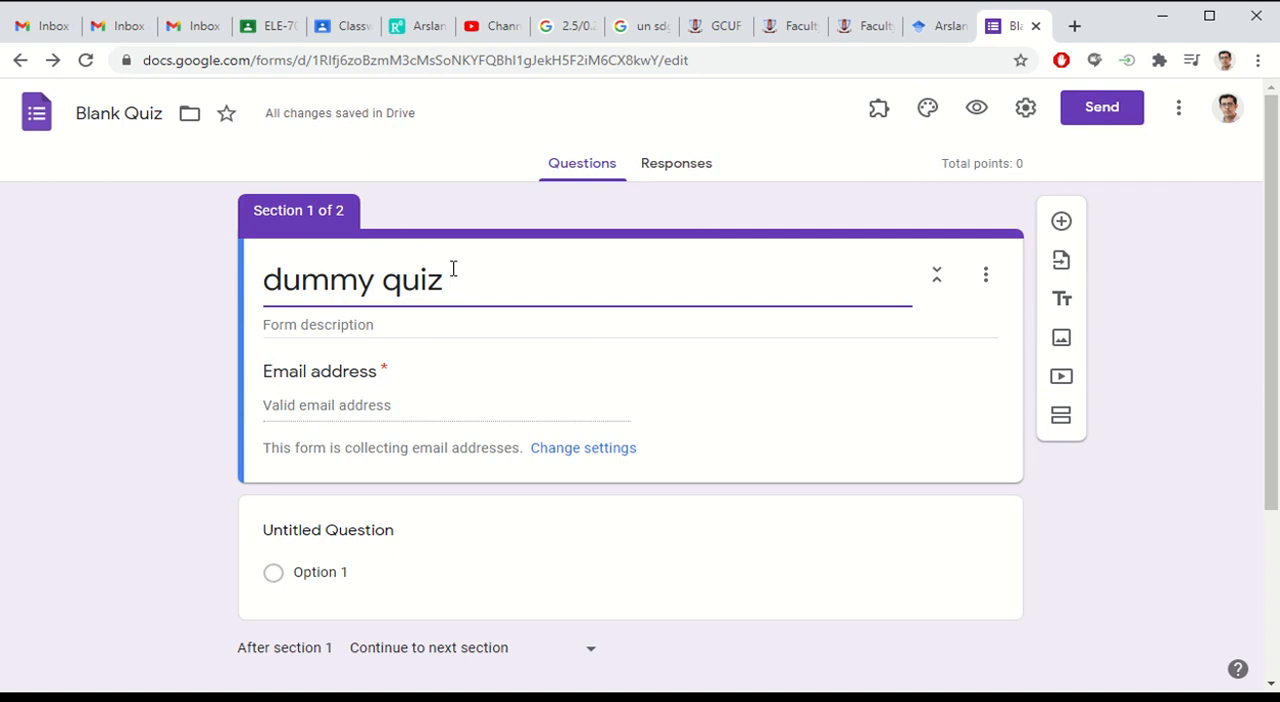
text(20)
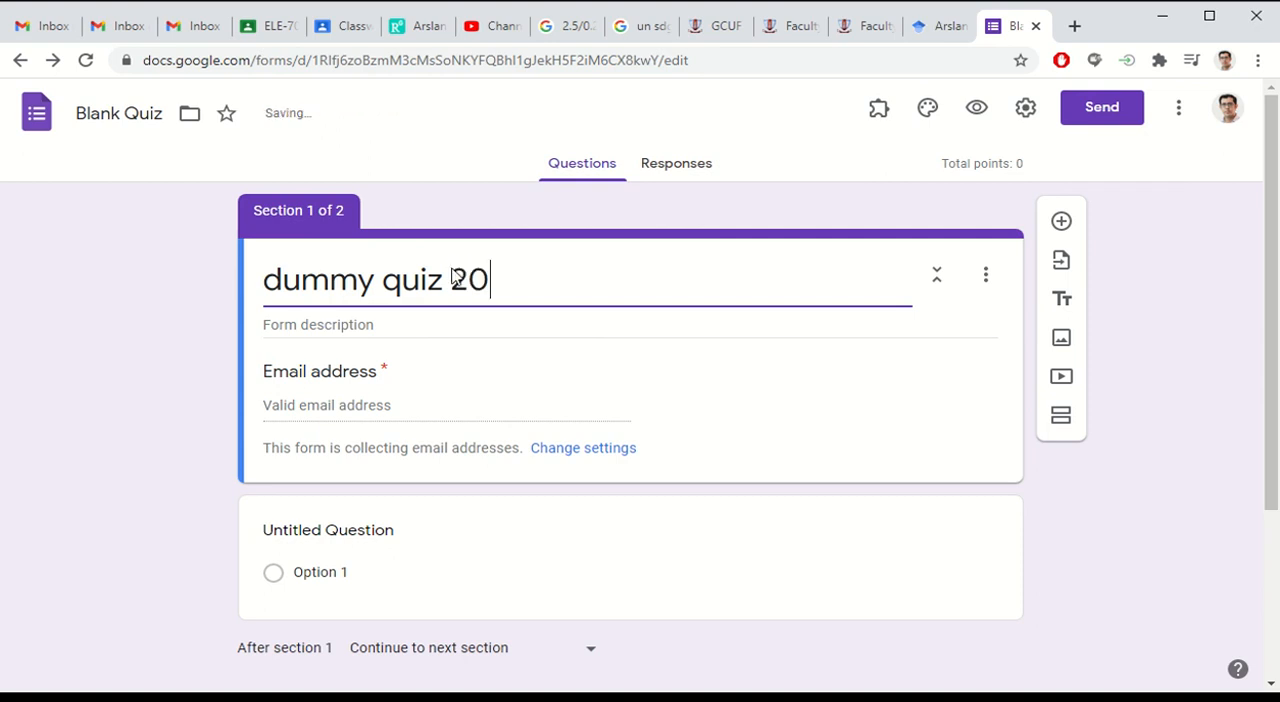
text( mar)
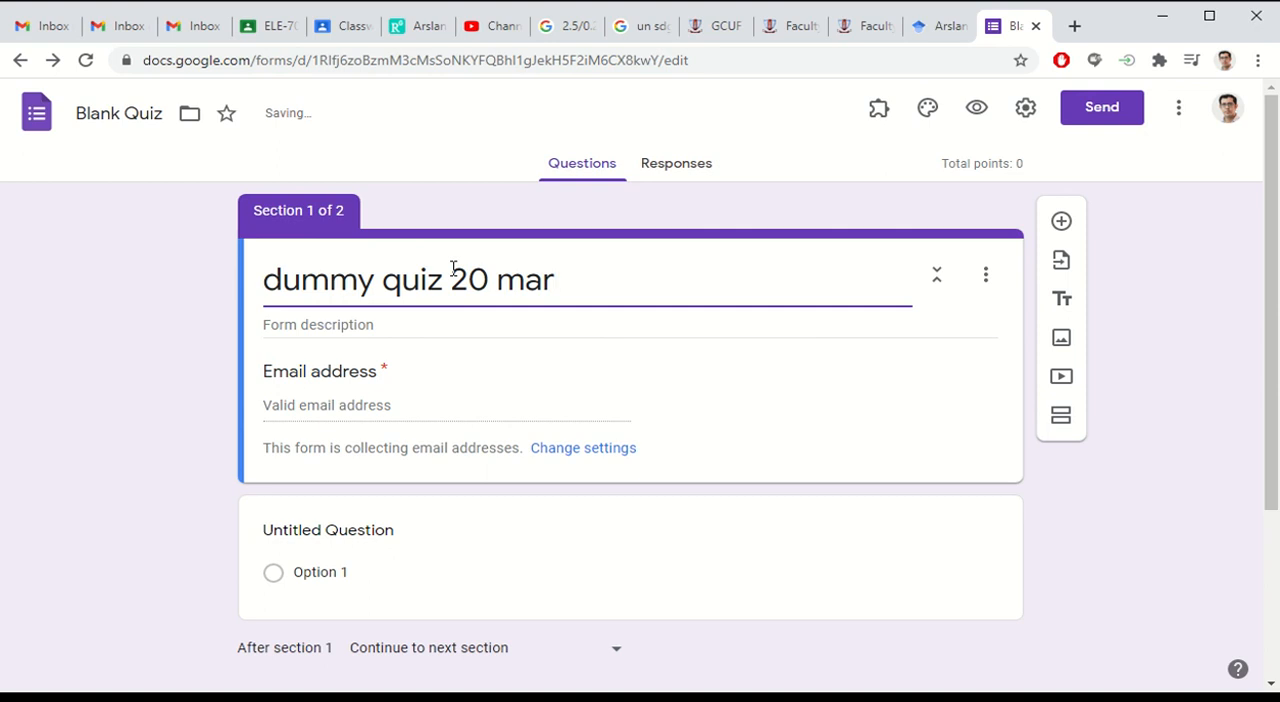
text(ks)
text( ())
text(C)
text(LO)
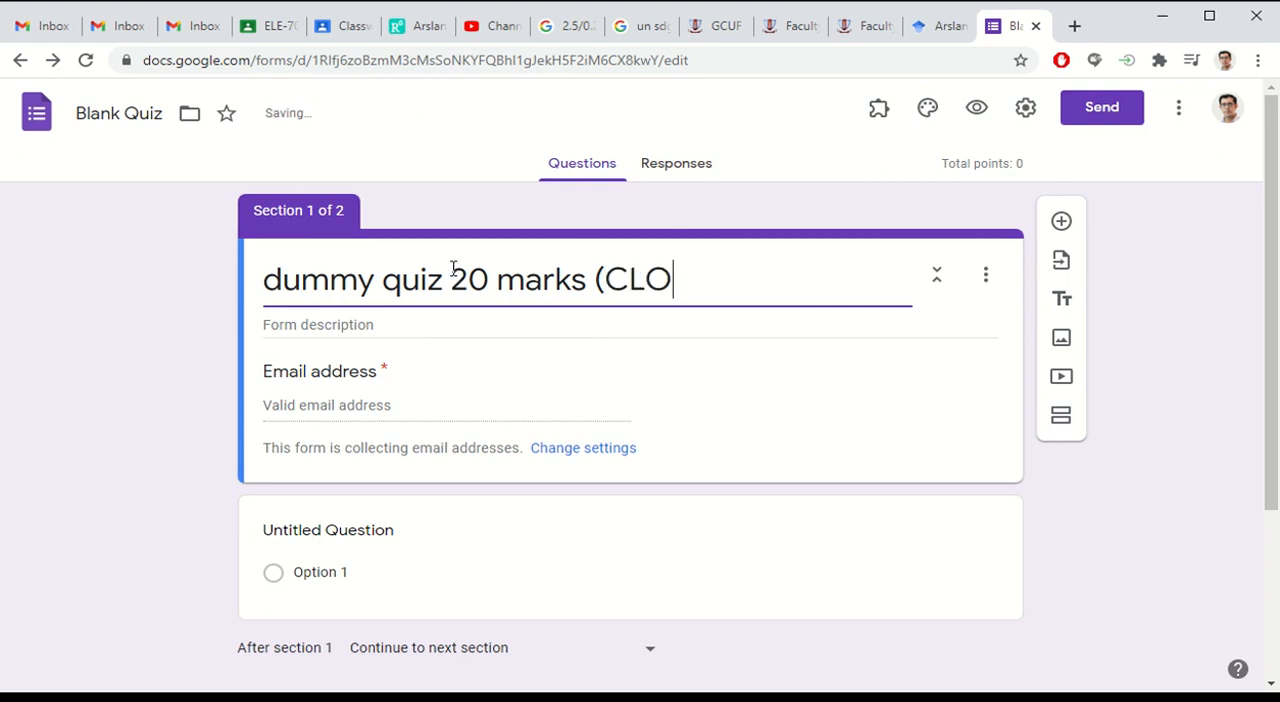
text( 1))
Step: Enter "Time is 10 minutes" as the form description below the quiz title
scroll(466, 410, down, 2)
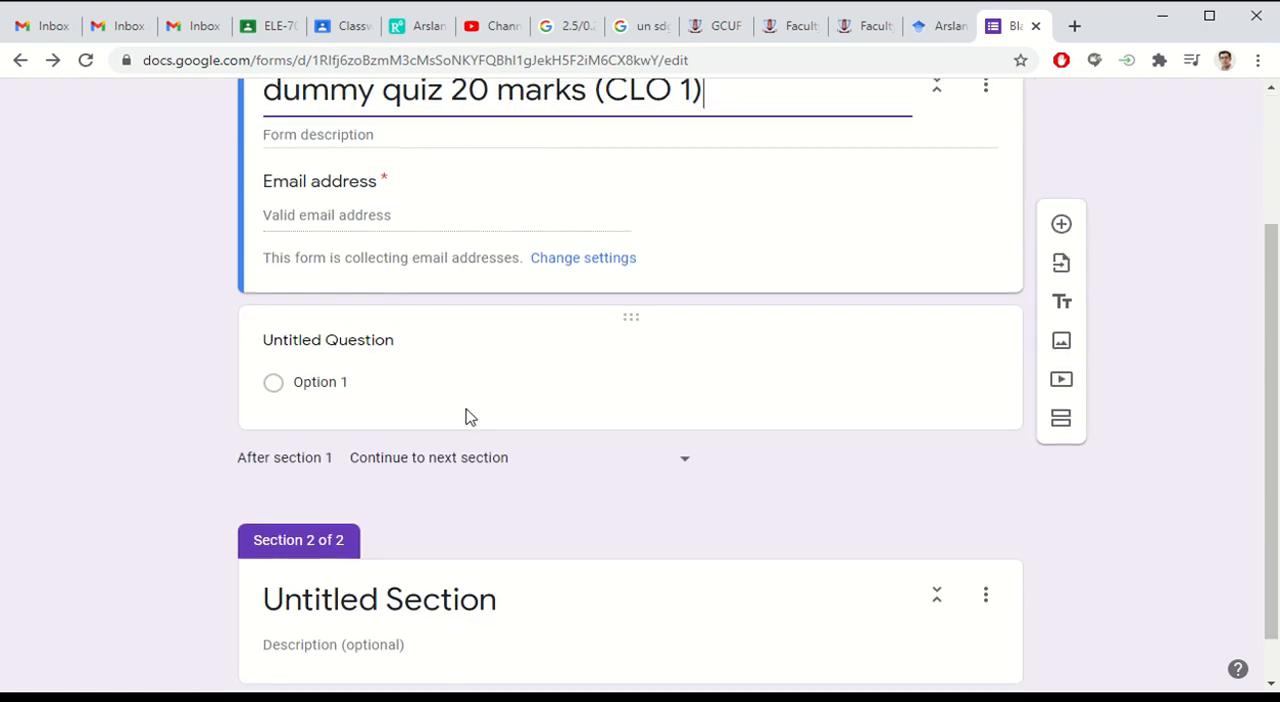
scroll(466, 410, up, 2)
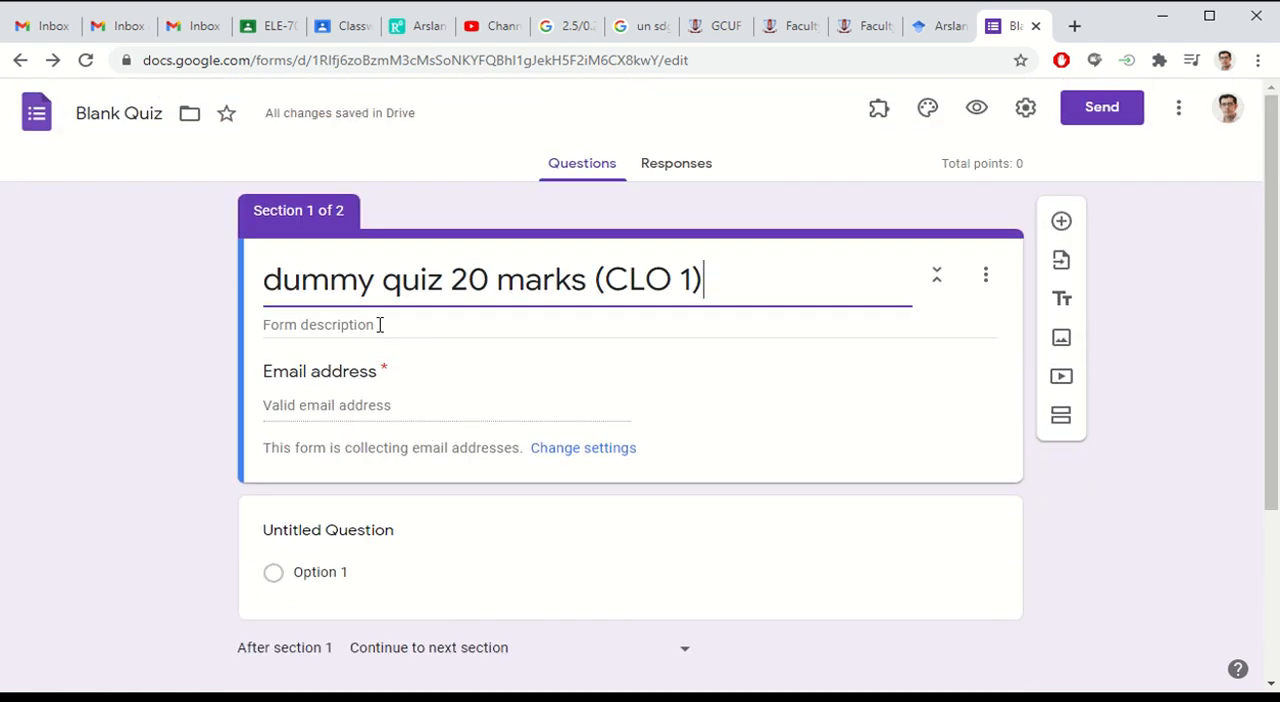
click(417, 325)
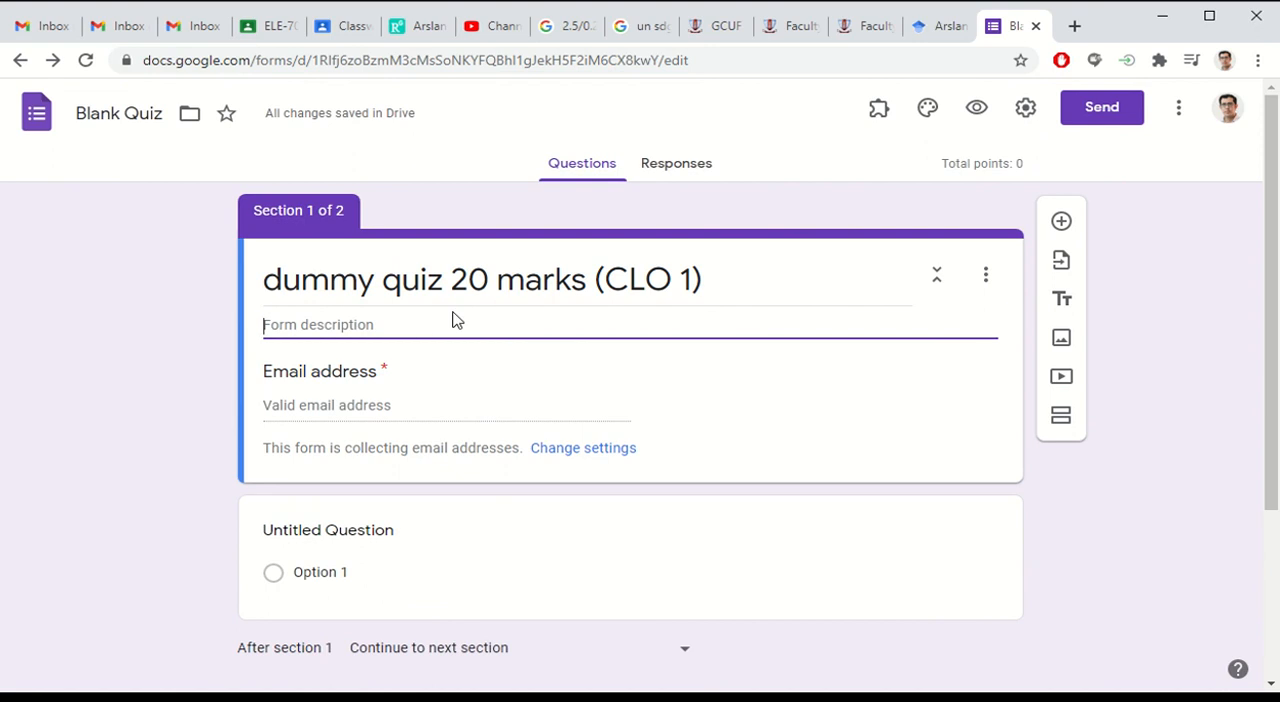
text(Tim)
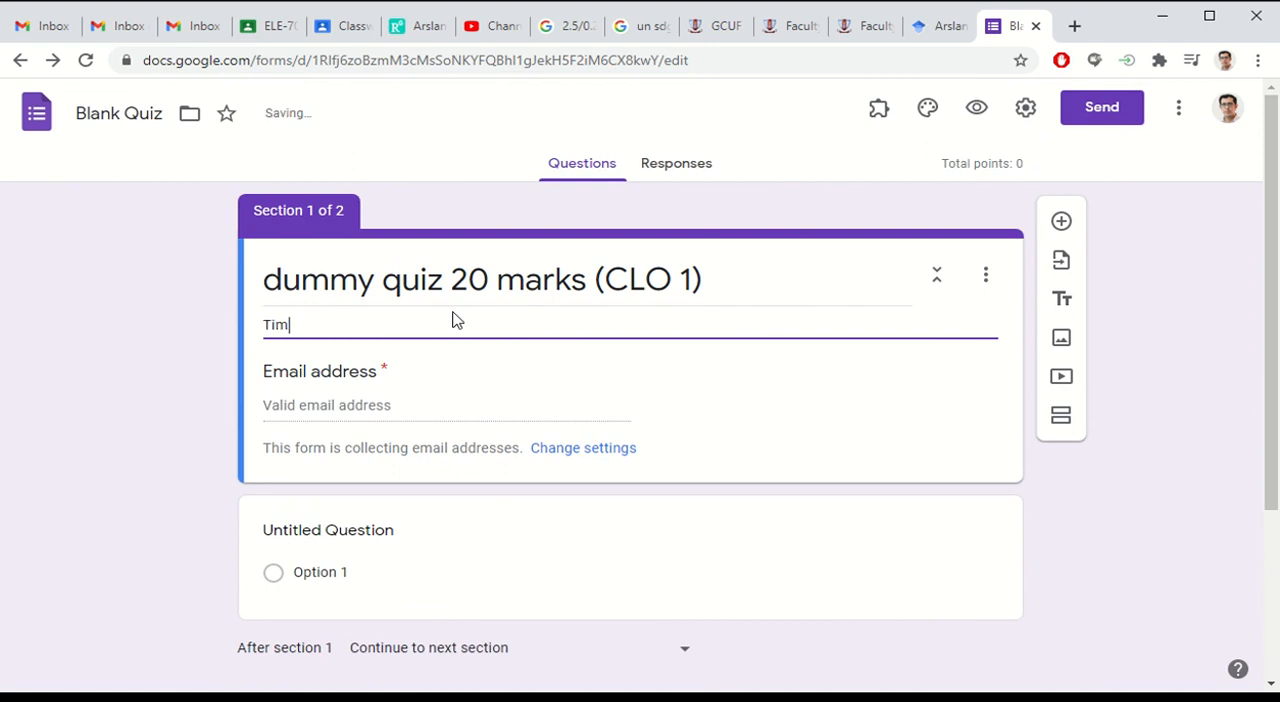
text(e is 1)
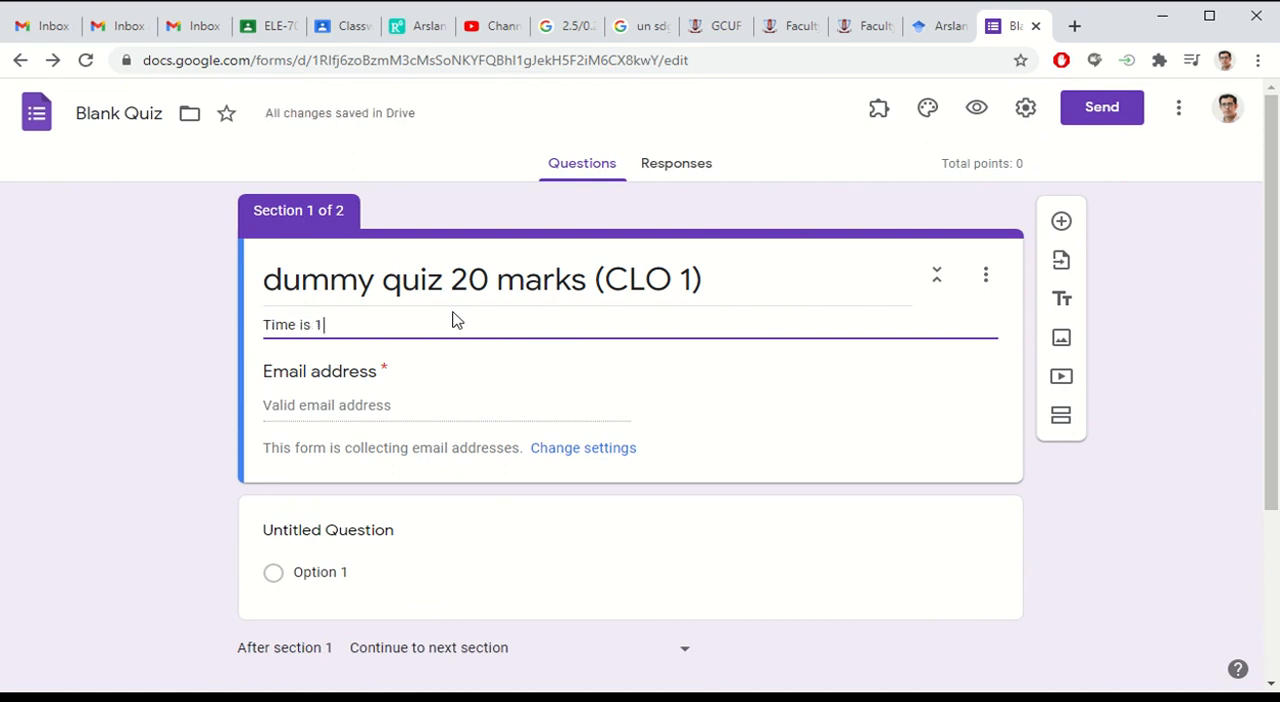
text(0 minut)
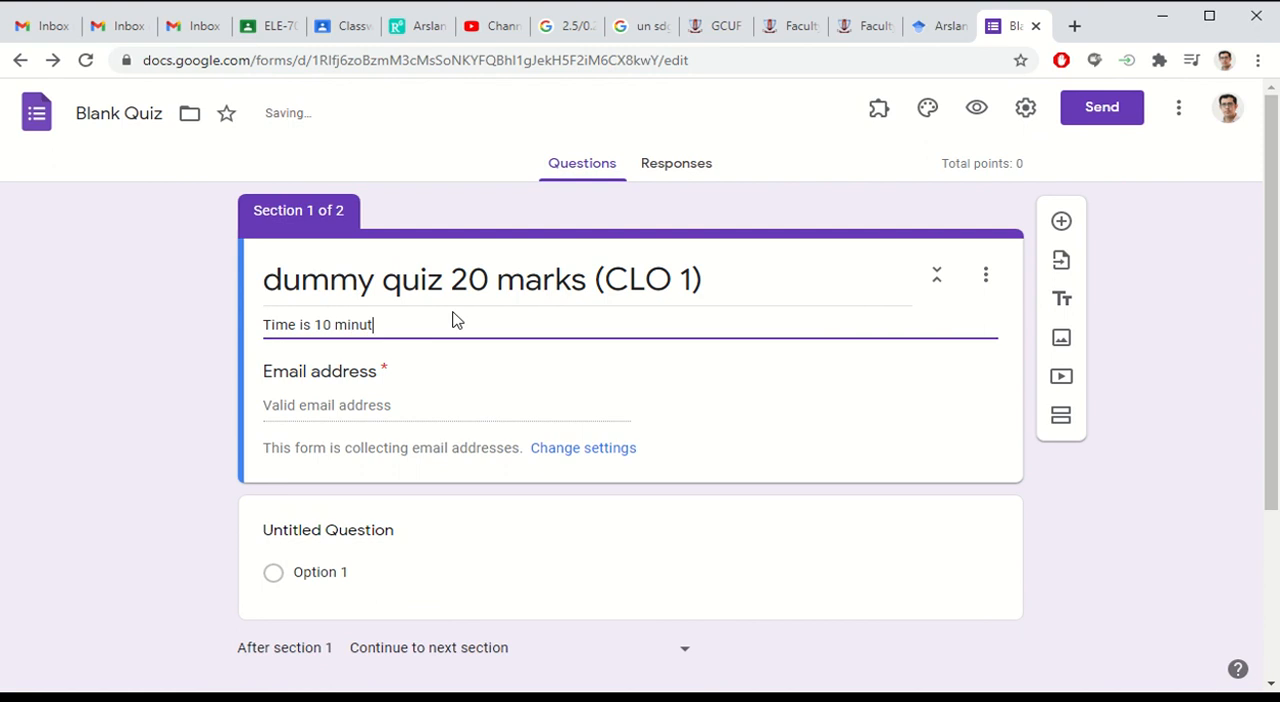
text(es)
click(157, 316)
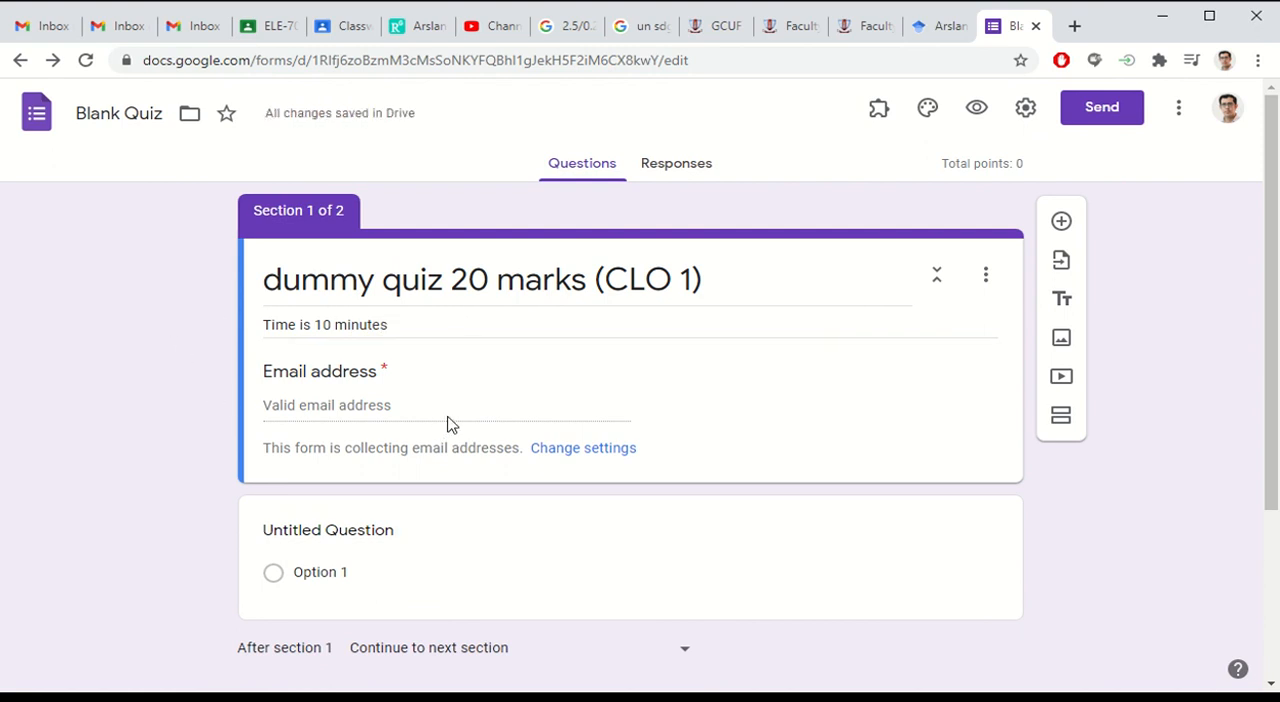
Step: Turn the untitled question into a required short-answer question titled "Full Name"
scroll(212, 384, down, 2)
click(305, 378)
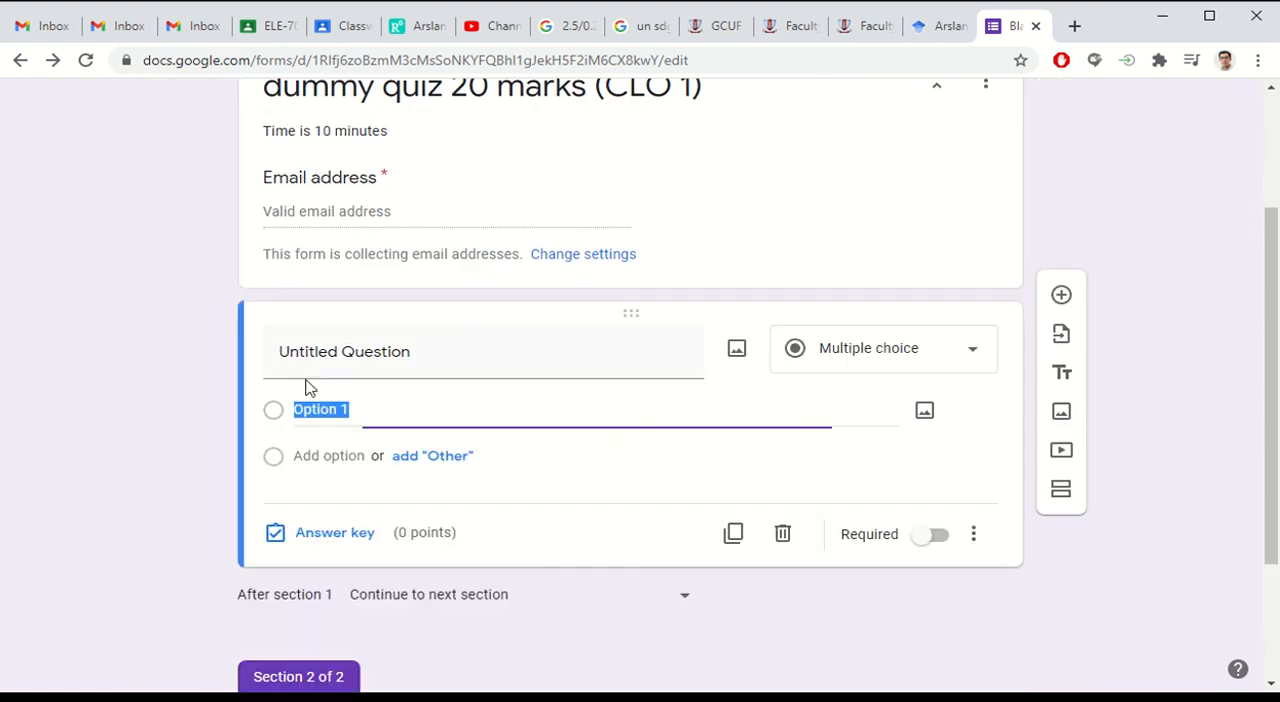
click(412, 358)
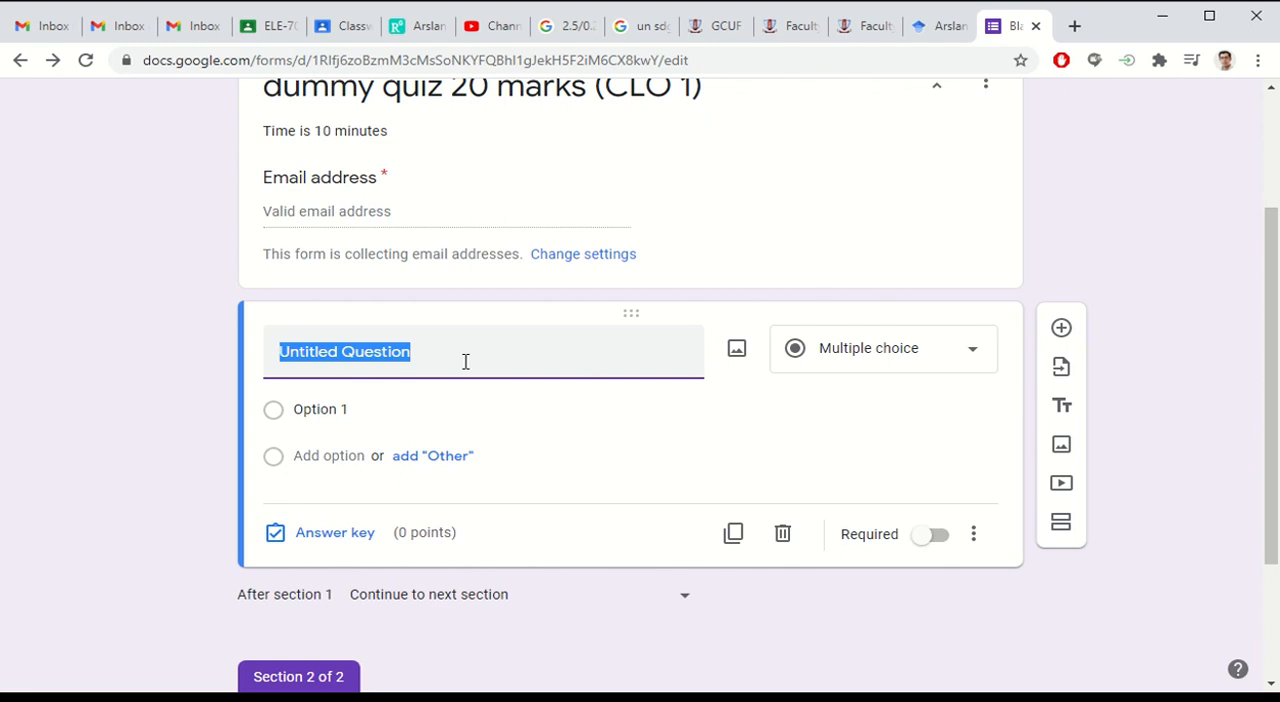
text(Full Name)
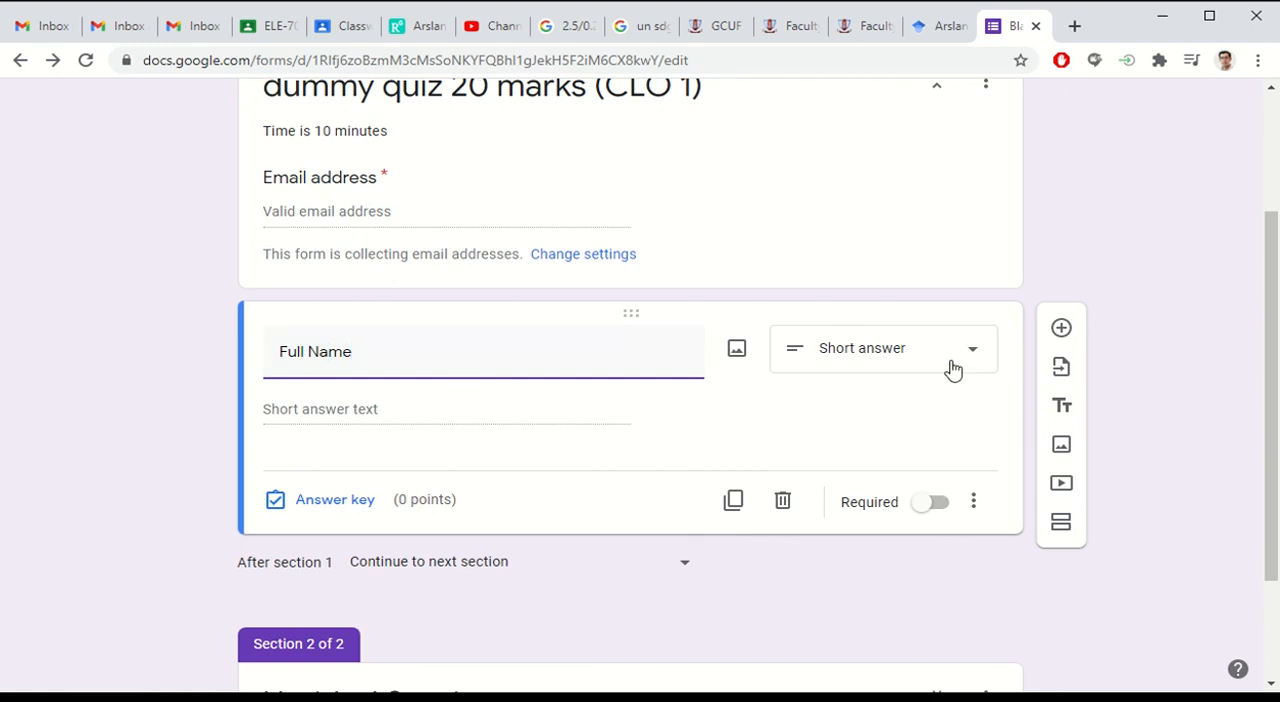
click(932, 506)
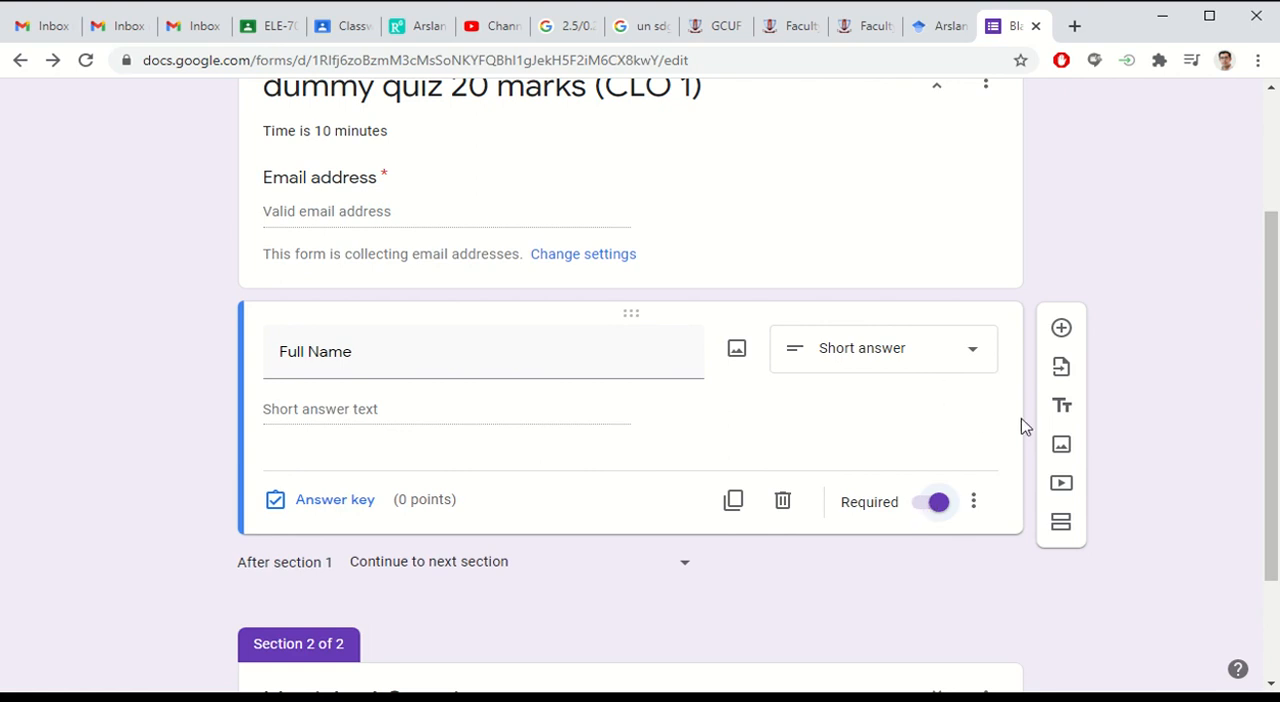
Step: Add a short-answer question titled "Roll Number" below the Full Name question
click(1059, 336)
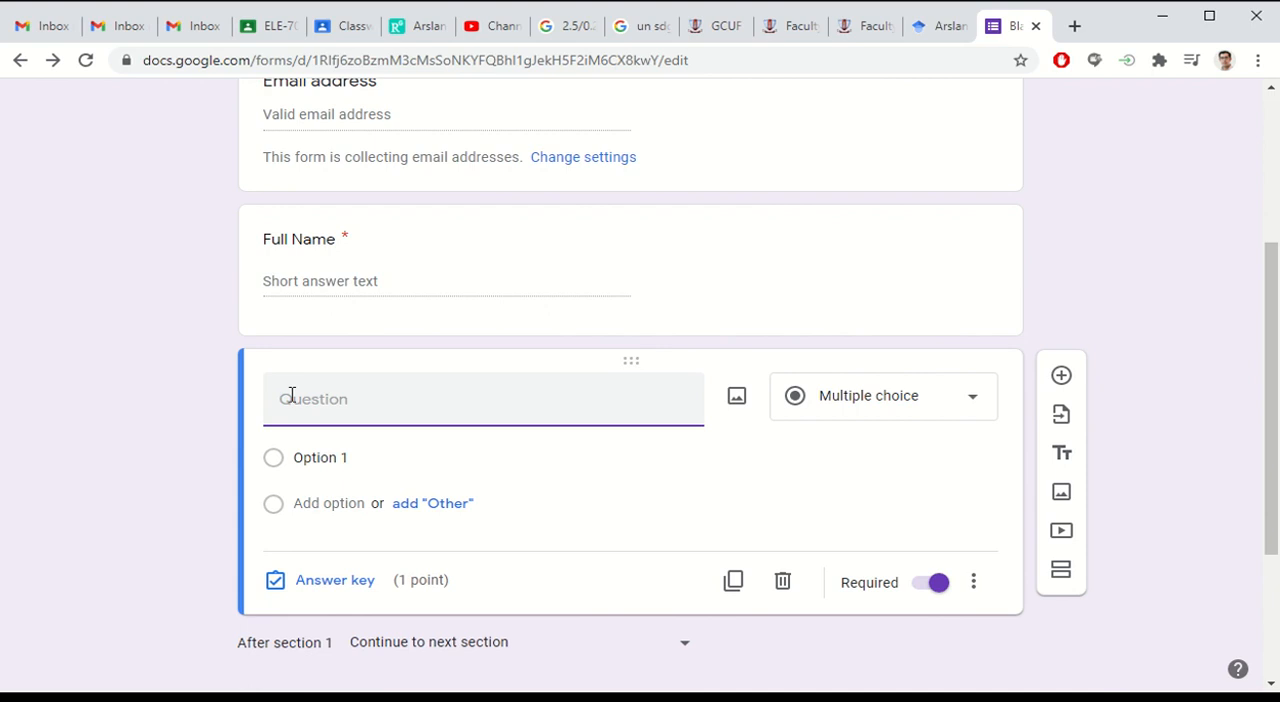
text(Roll Number)
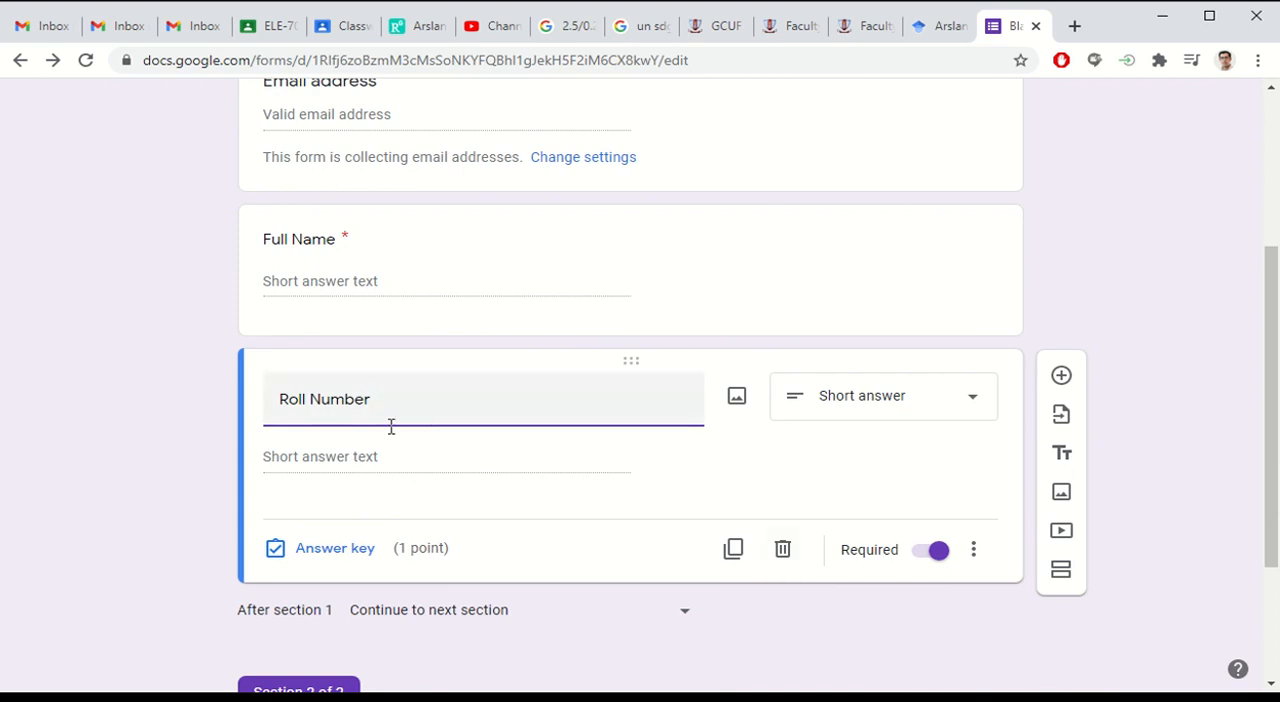
Step: Set the Roll Number question's value to 0 points in its answer key
click(323, 550)
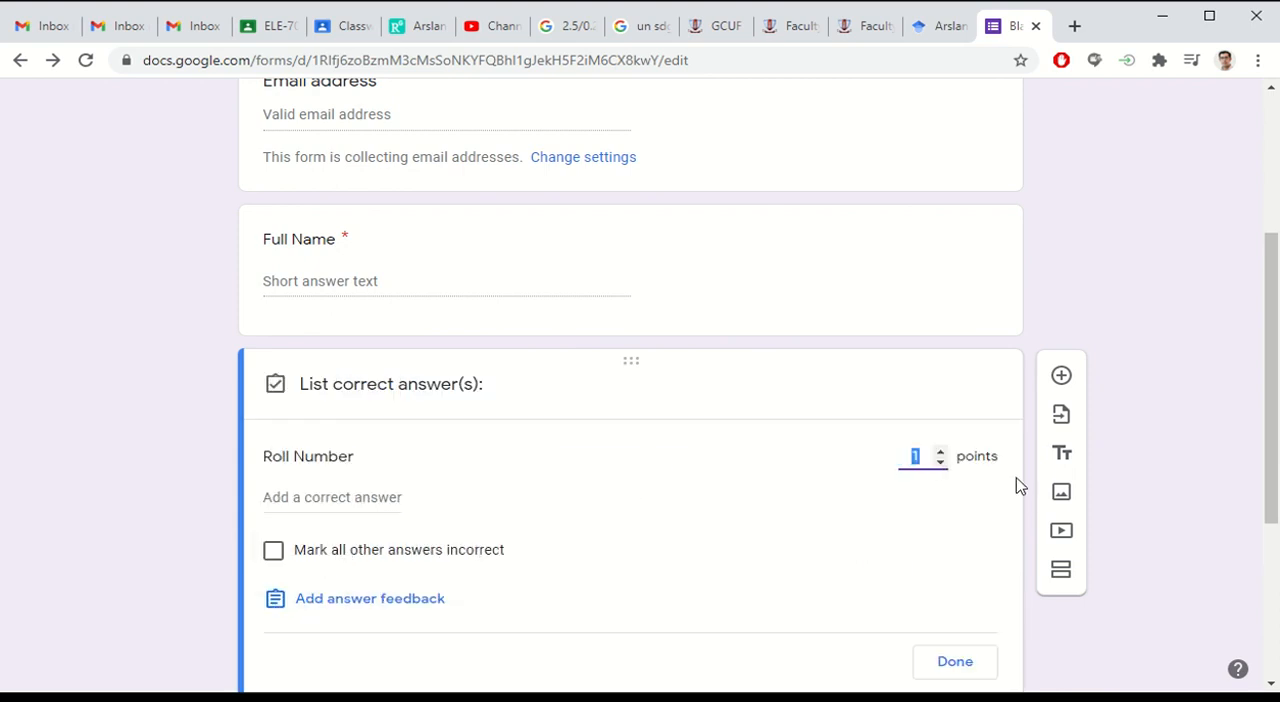
click(941, 463)
scroll(957, 351, down, 3)
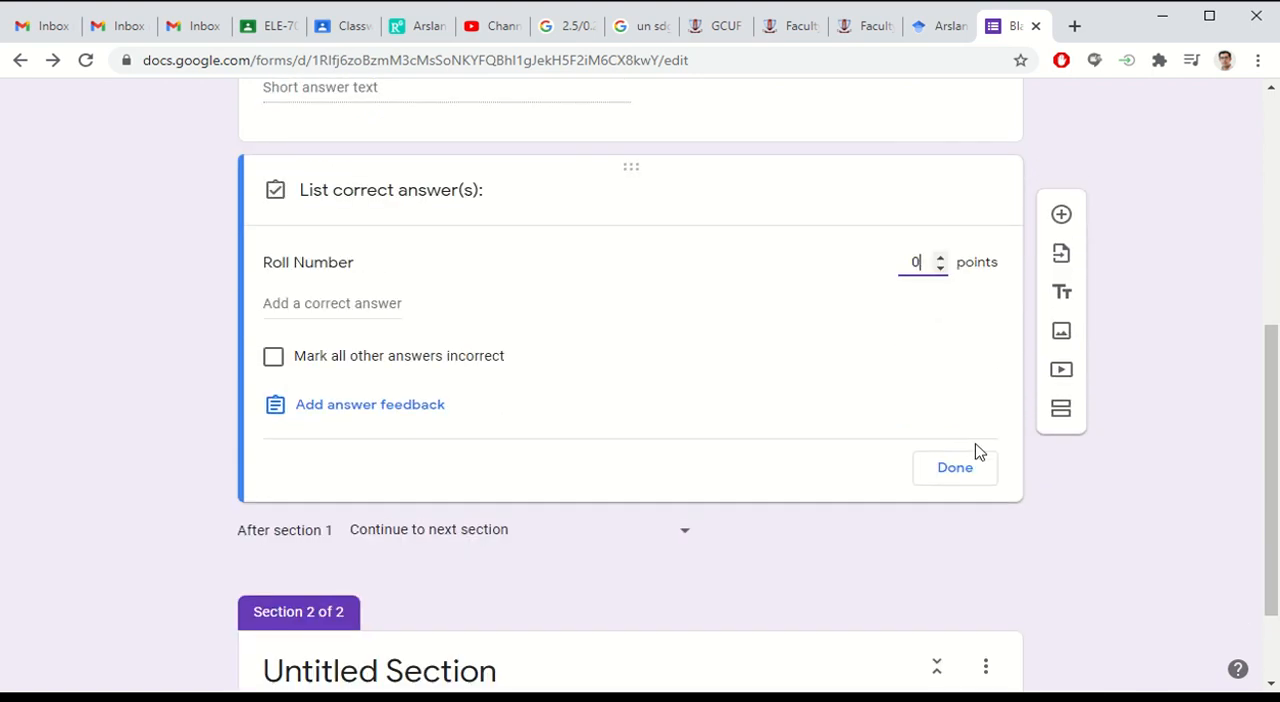
click(952, 468)
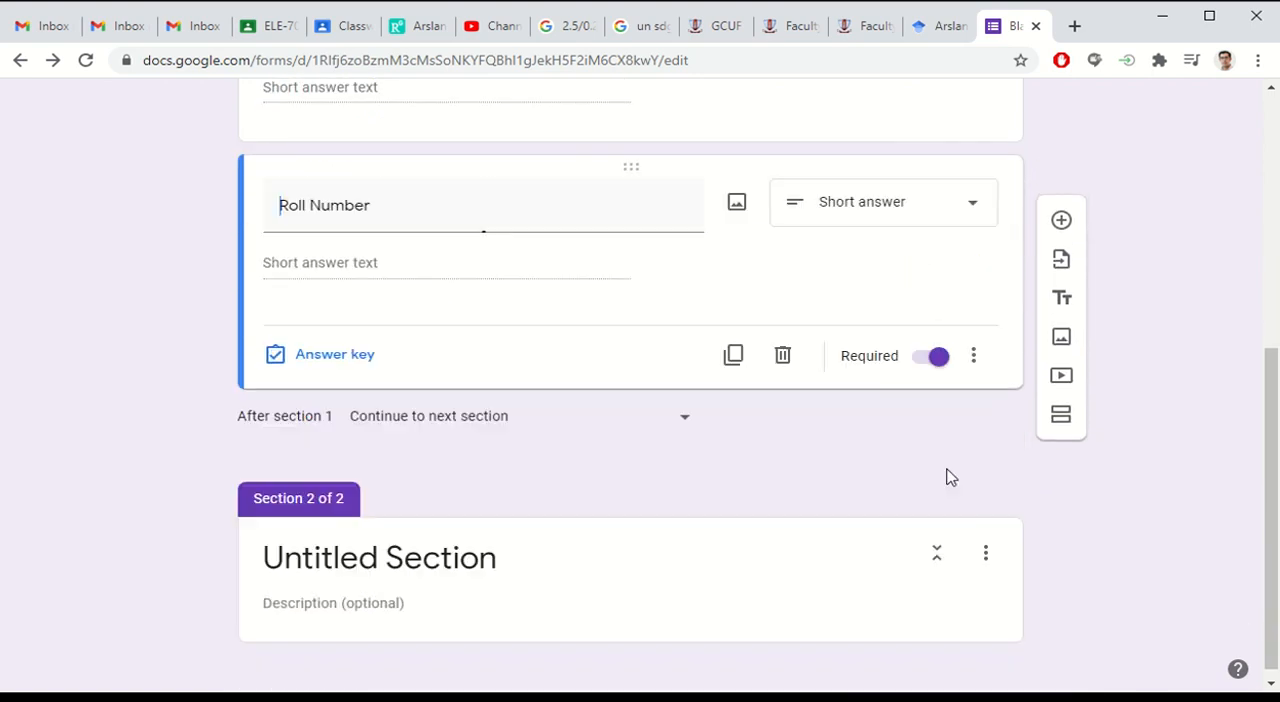
click(315, 356)
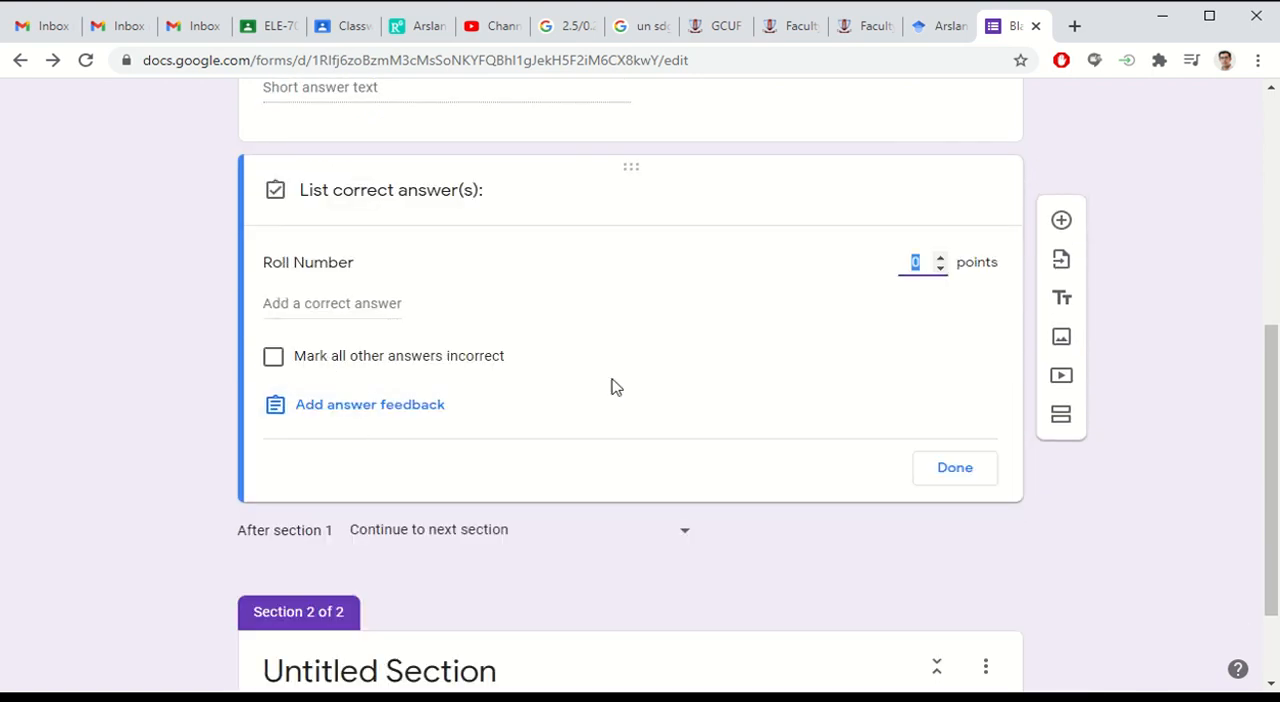
click(946, 474)
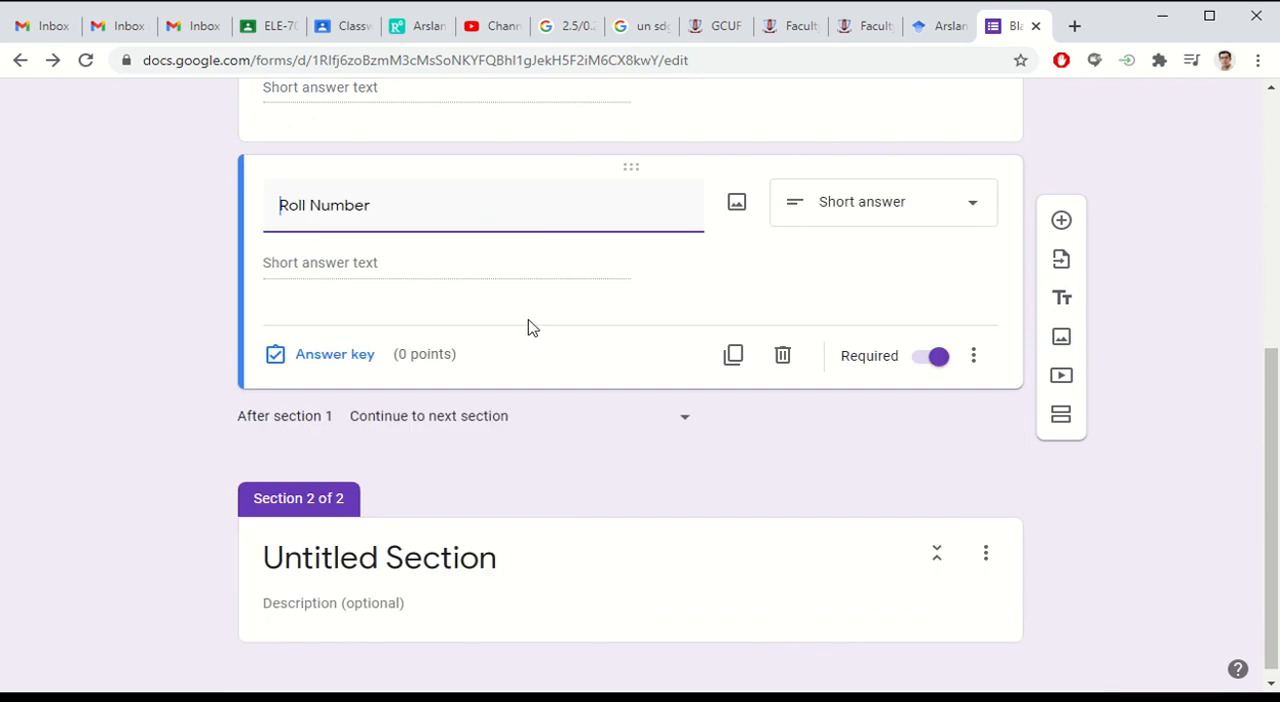
Step: Duplicate the Roll Number question and retitle the copy "Section"
scroll(467, 303, up, 2)
scroll(605, 371, up, 3)
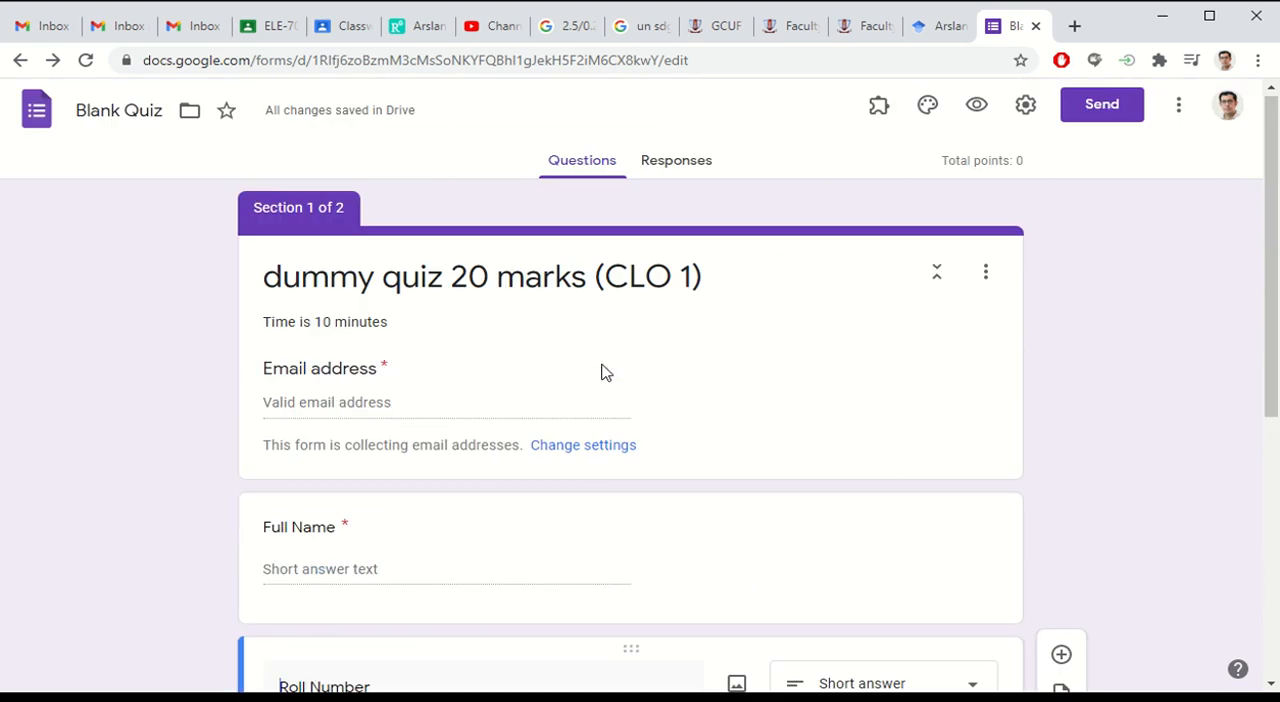
scroll(648, 368, down, 3)
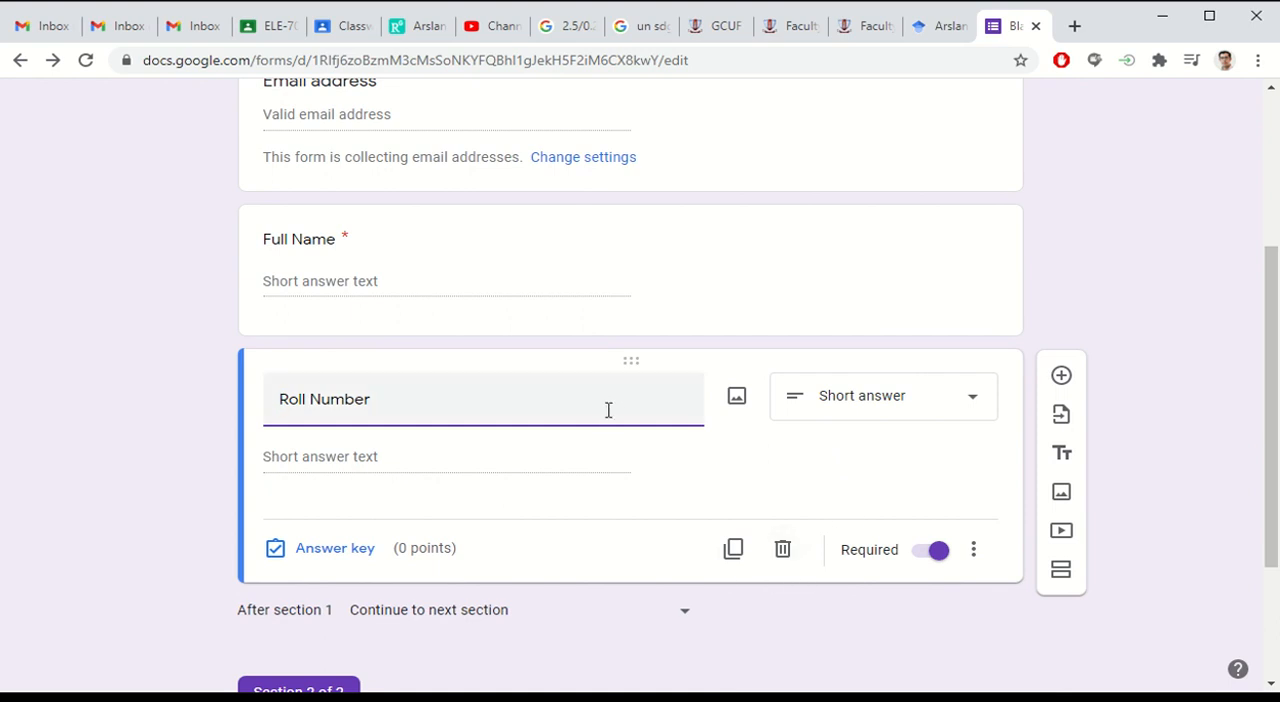
click(736, 548)
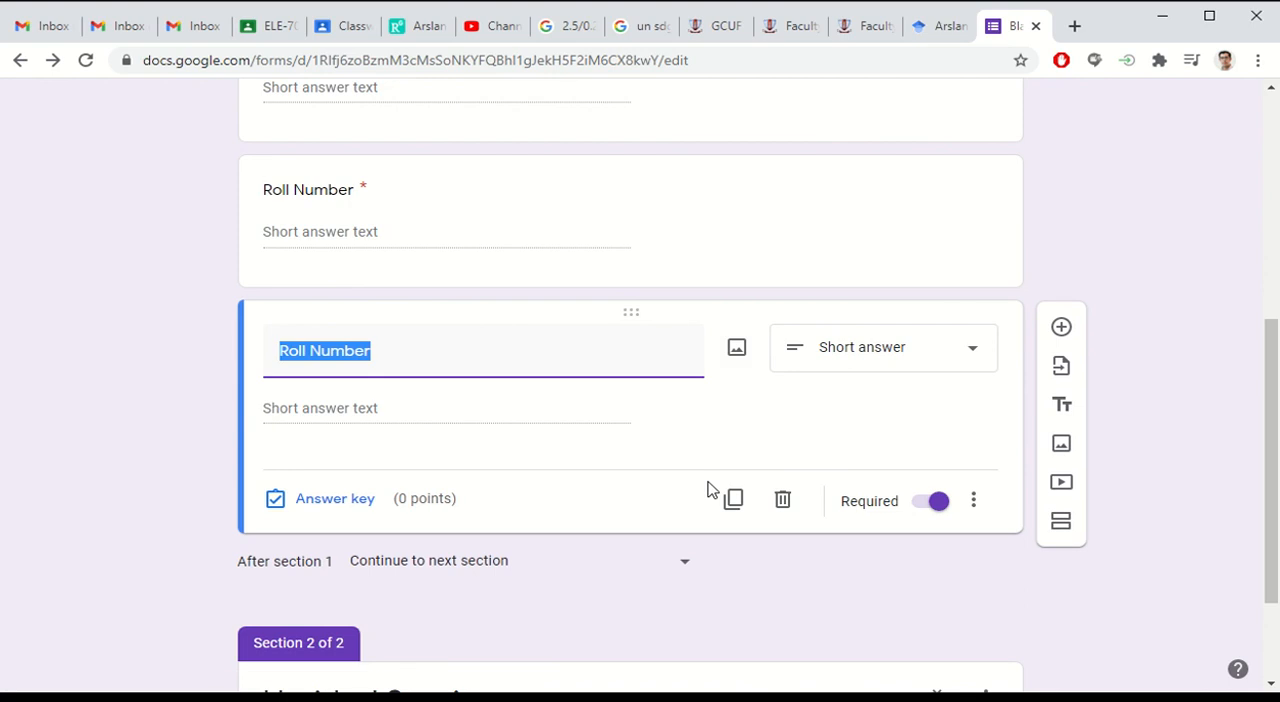
text(Section)
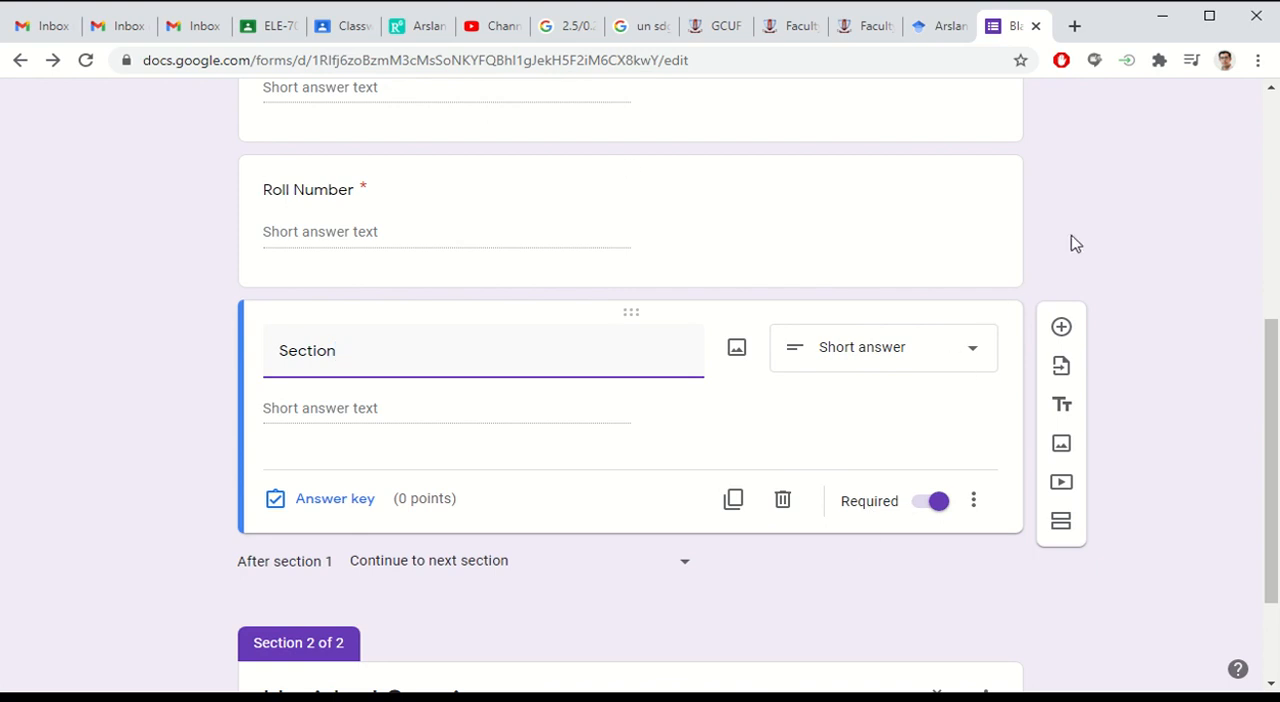
Step: Title the form's second section "Answer All questions"
scroll(286, 260, up, 5)
scroll(300, 323, down, 1)
scroll(300, 323, down, 1)
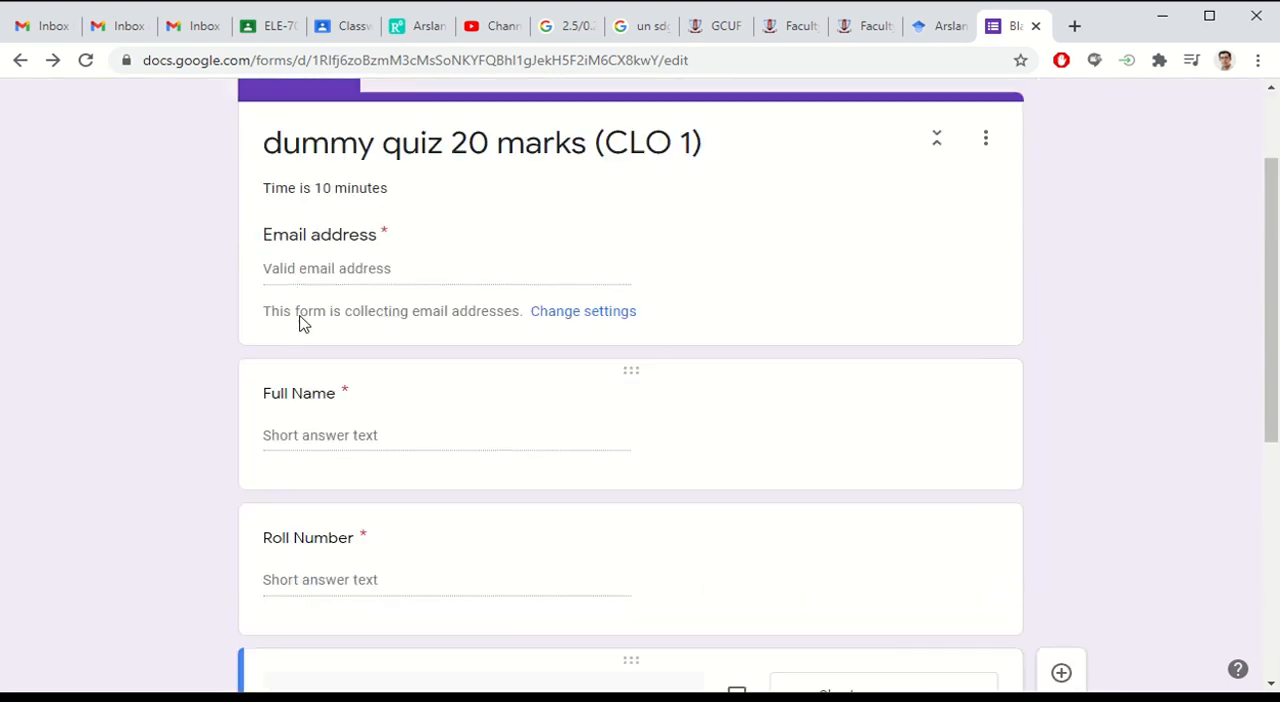
scroll(469, 366, up, 2)
scroll(457, 414, down, 4)
scroll(458, 408, down, 2)
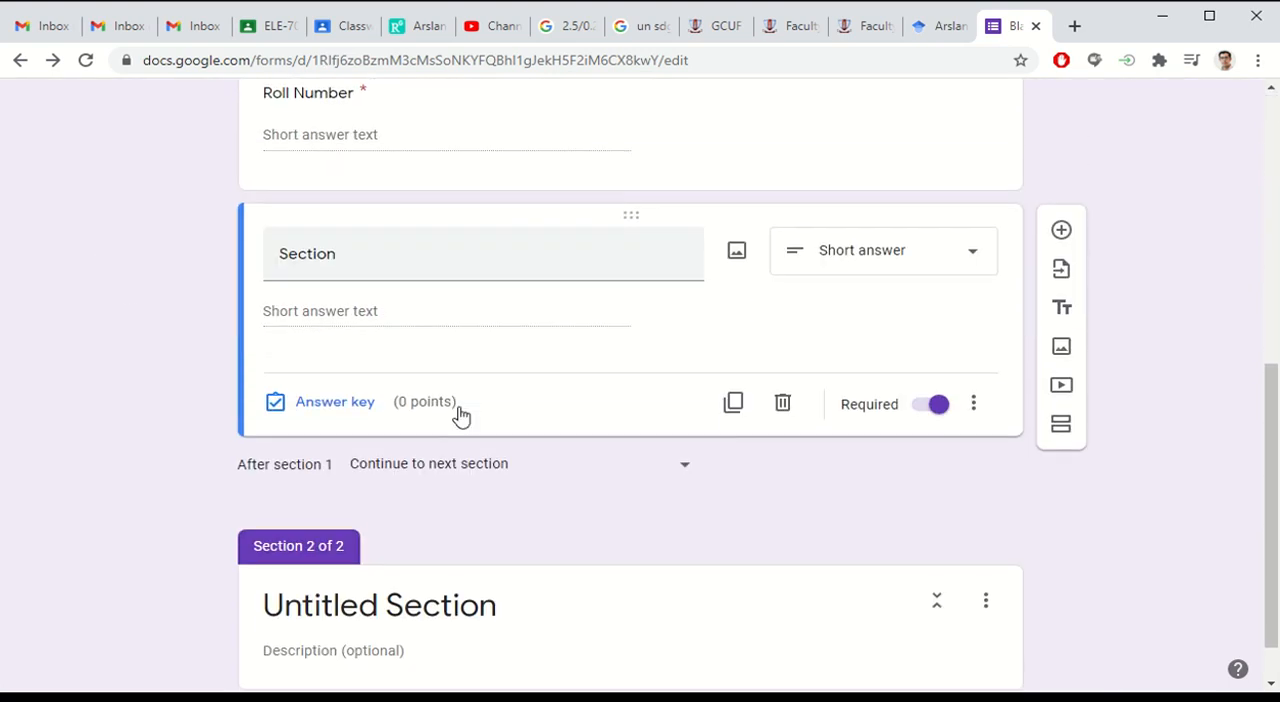
scroll(491, 455, down, 1)
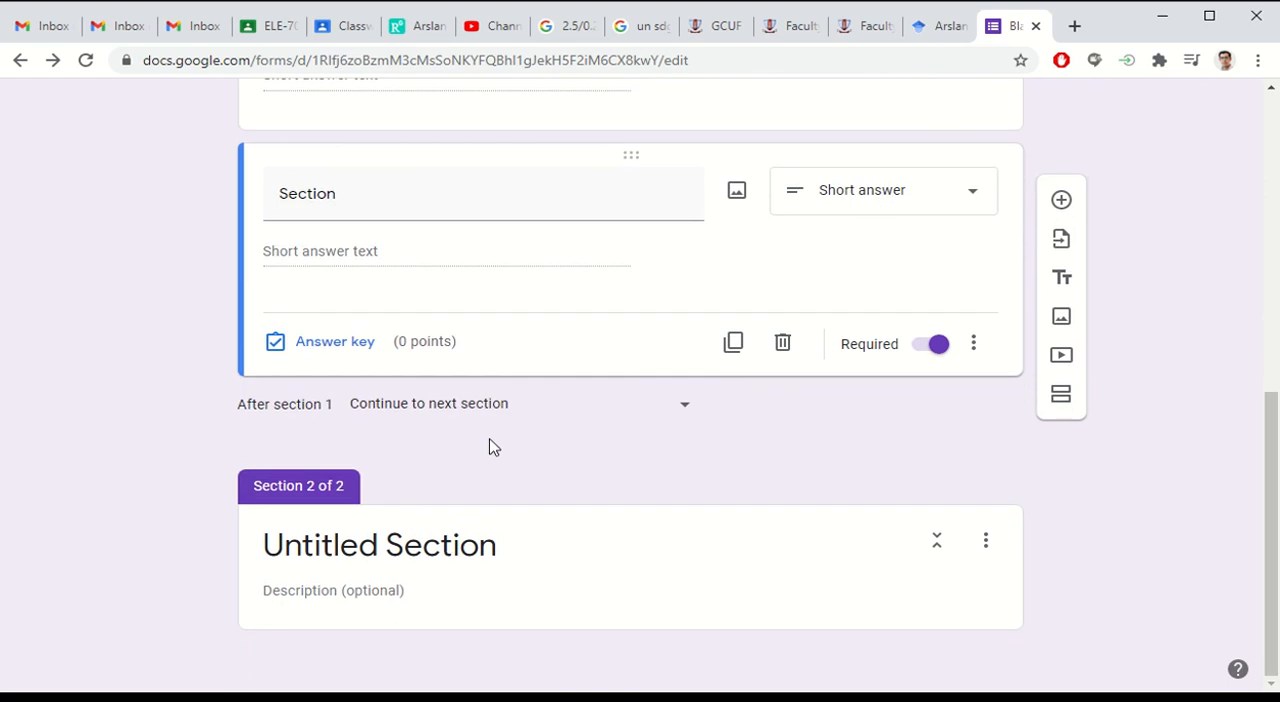
click(482, 550)
text(Answer )
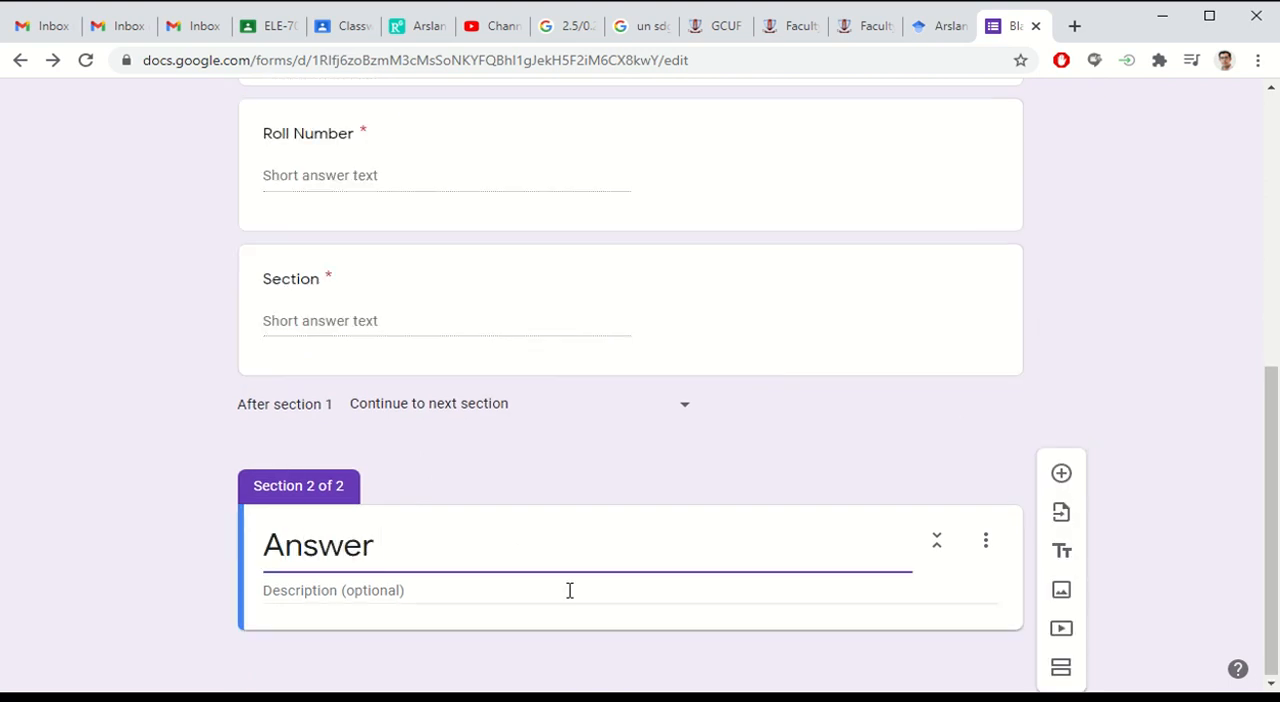
text(All questio)
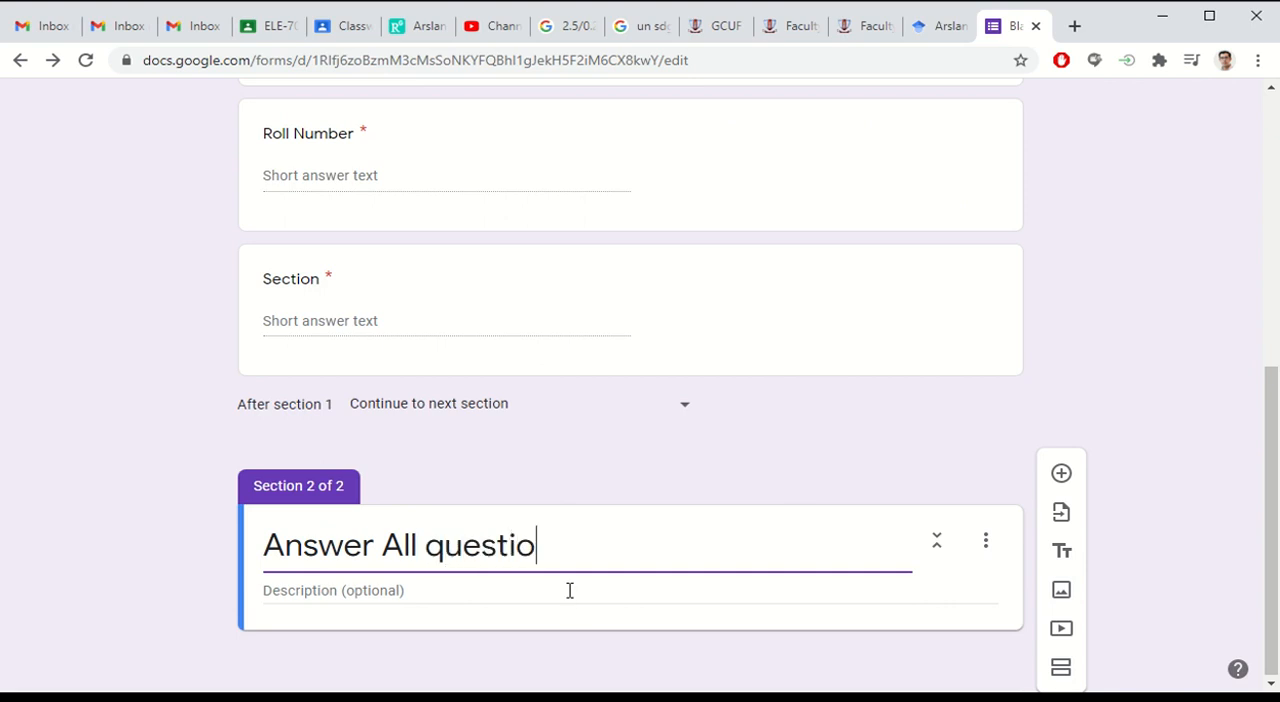
text(ns)
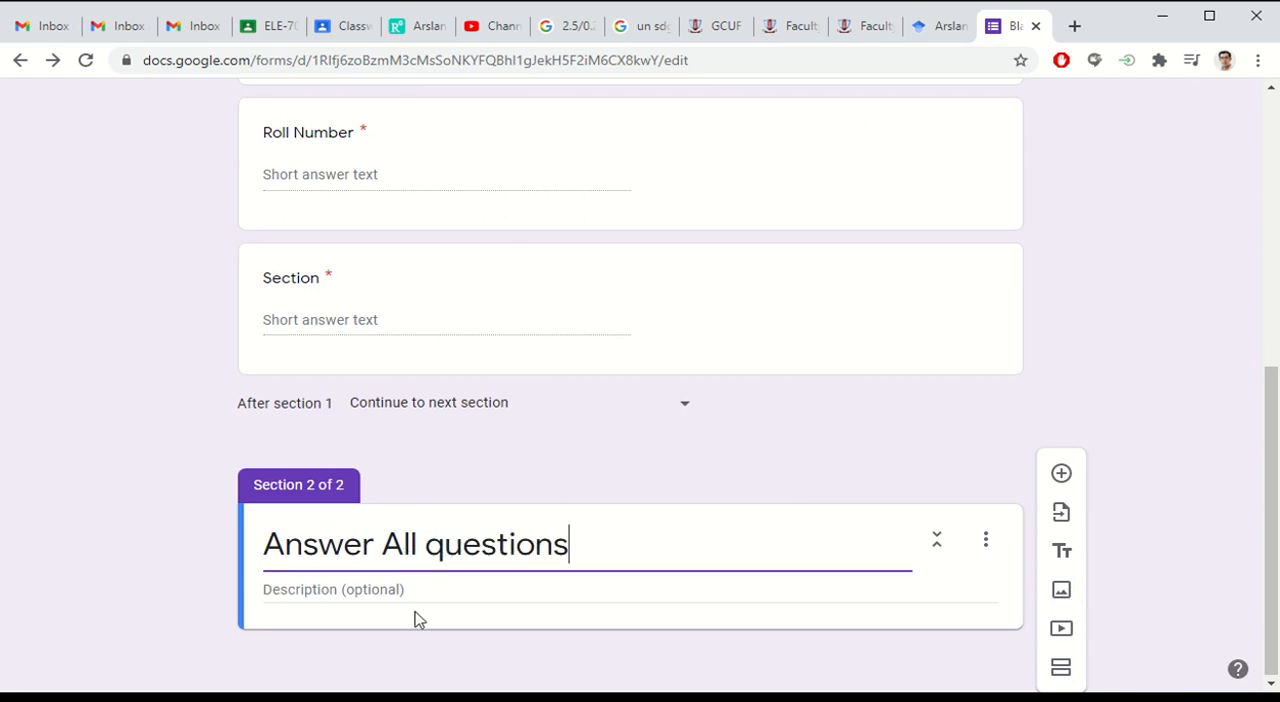
Step: Describe the second section with the text "Each question carries 1 mark"
click(417, 600)
text(Ea)
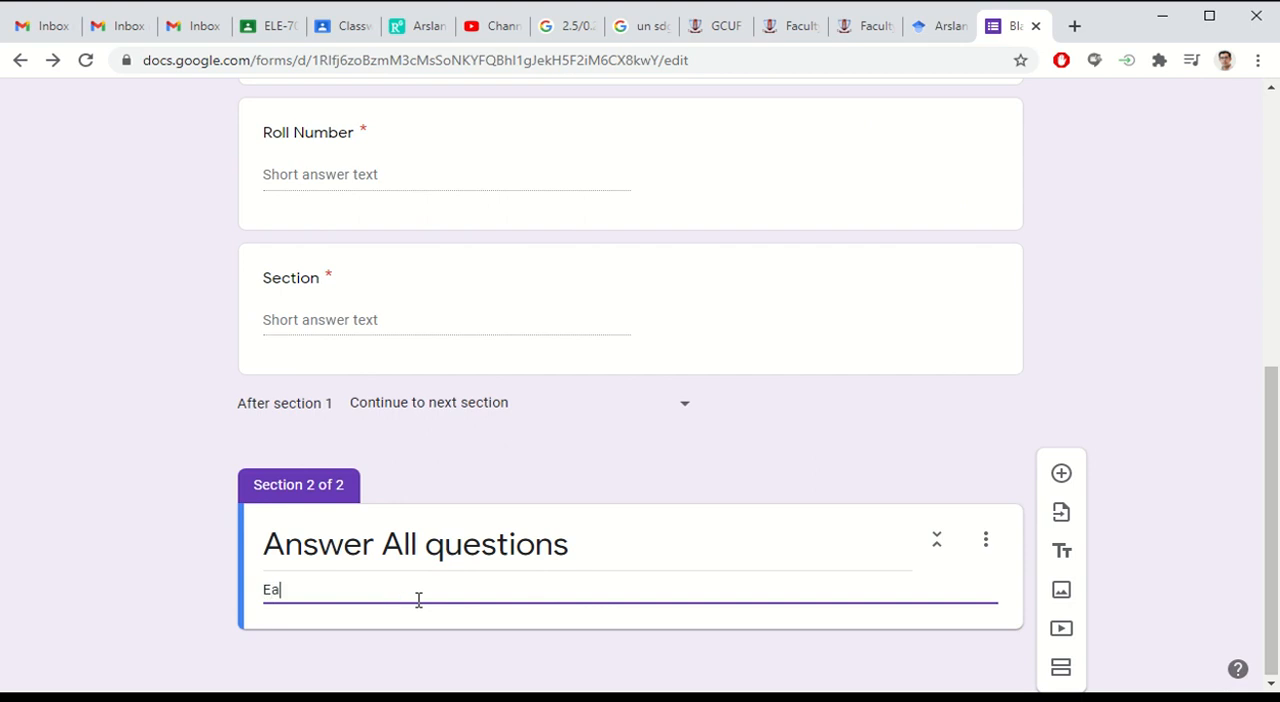
text(ch question carries)
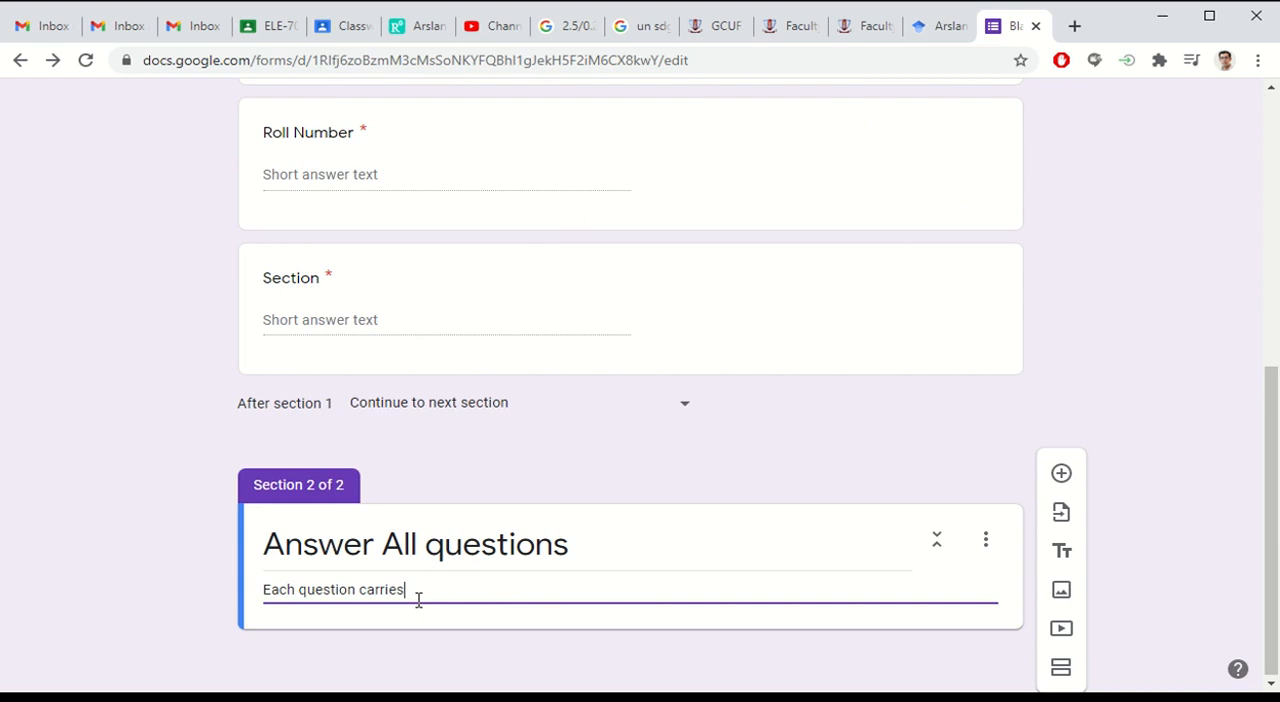
text( 1 mark)
Step: Add a multiple-choice question titled "What color is the sky?" to the "Answer All questions" section
click(1061, 474)
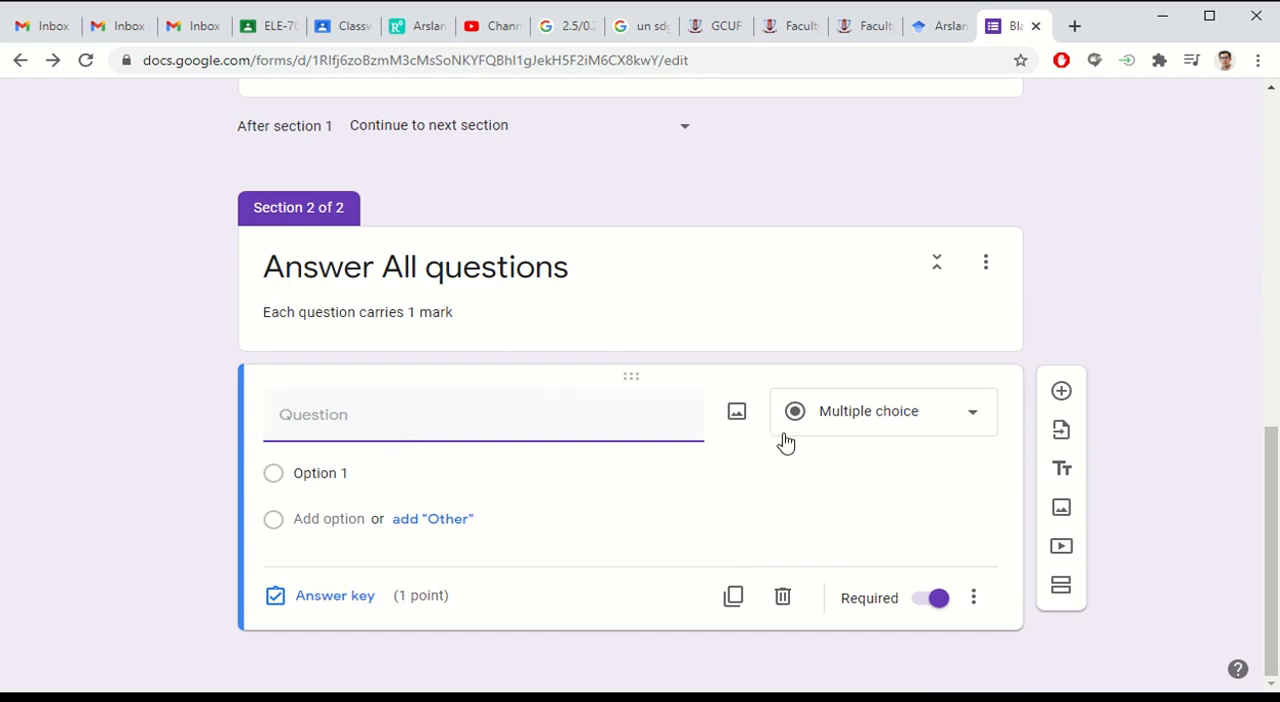
click(950, 418)
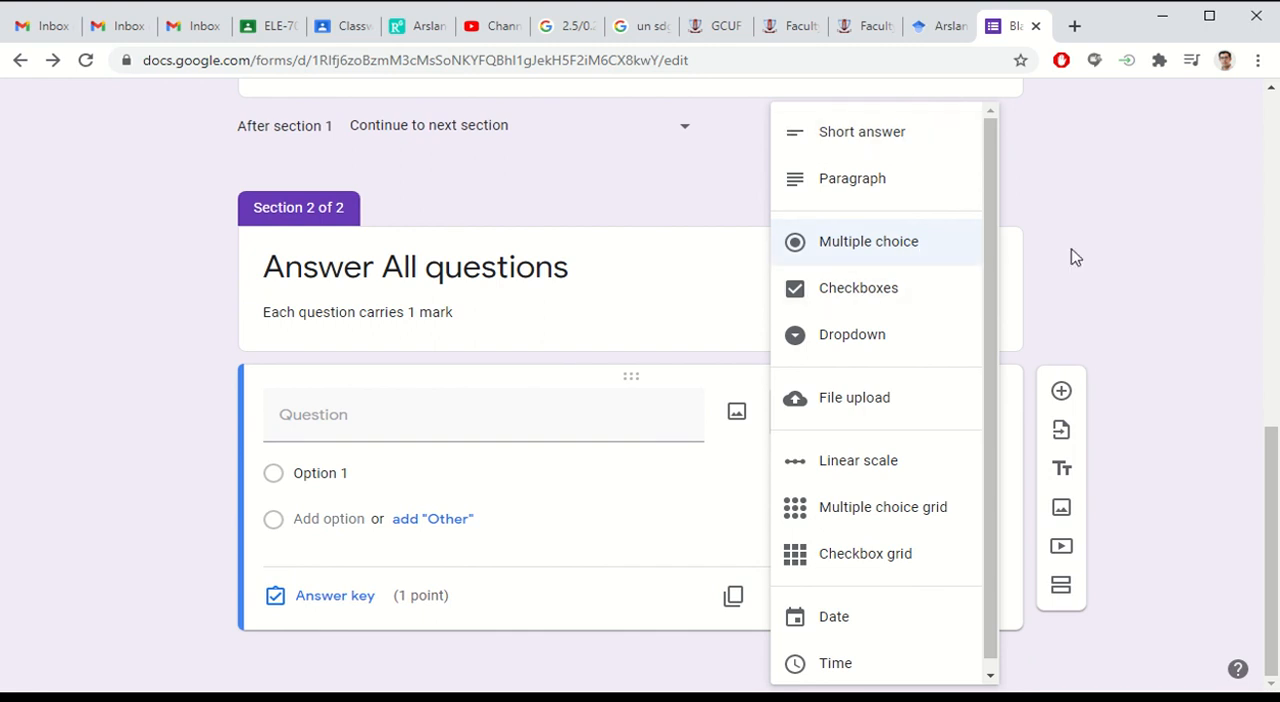
click(1112, 266)
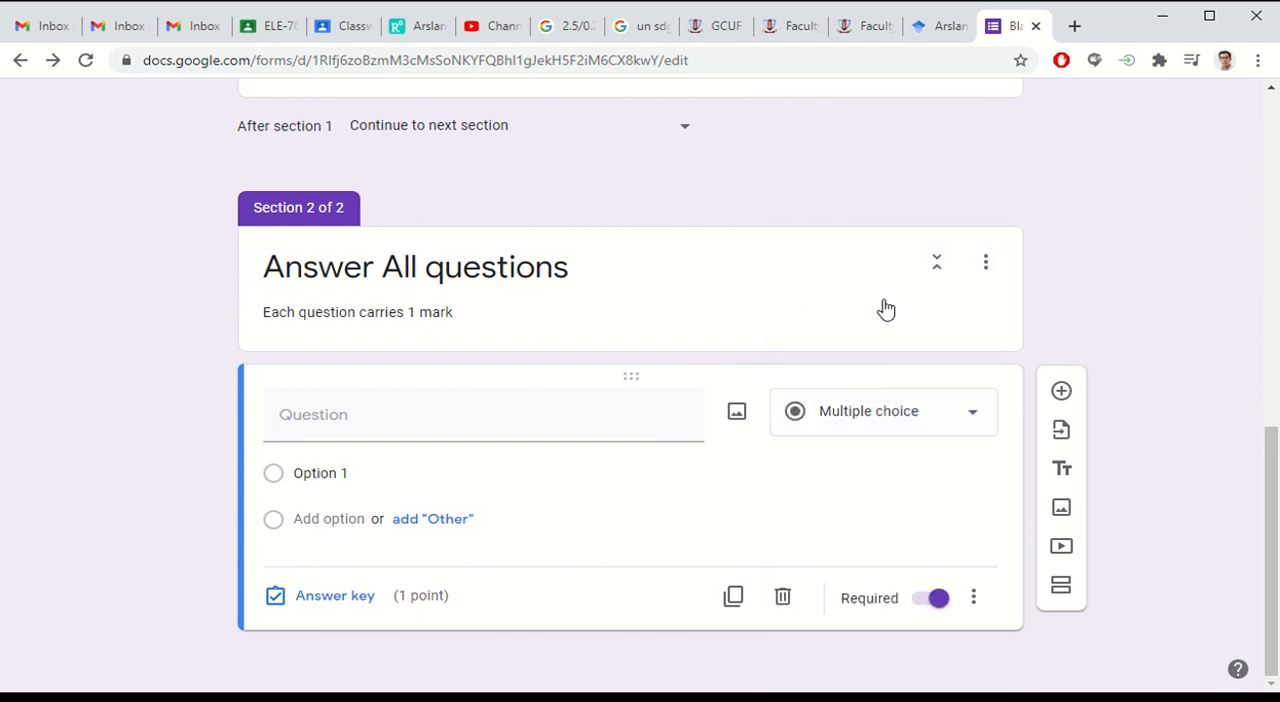
click(418, 417)
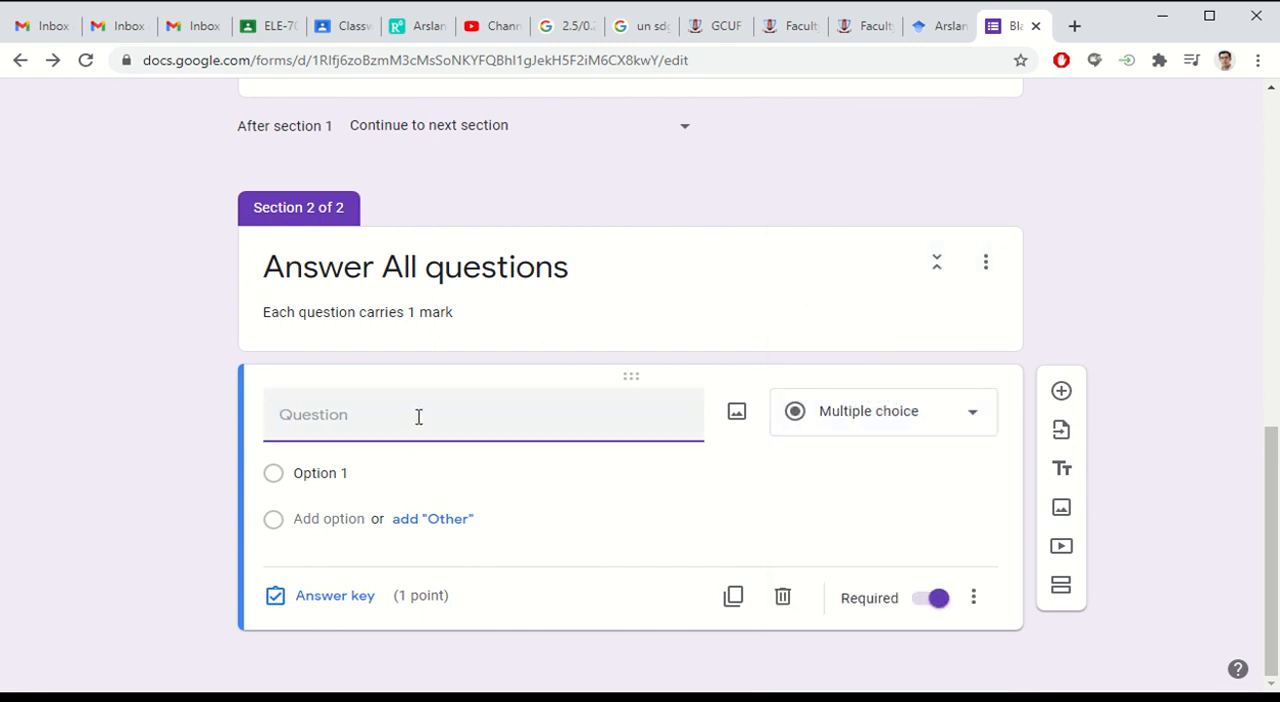
text(What color is)
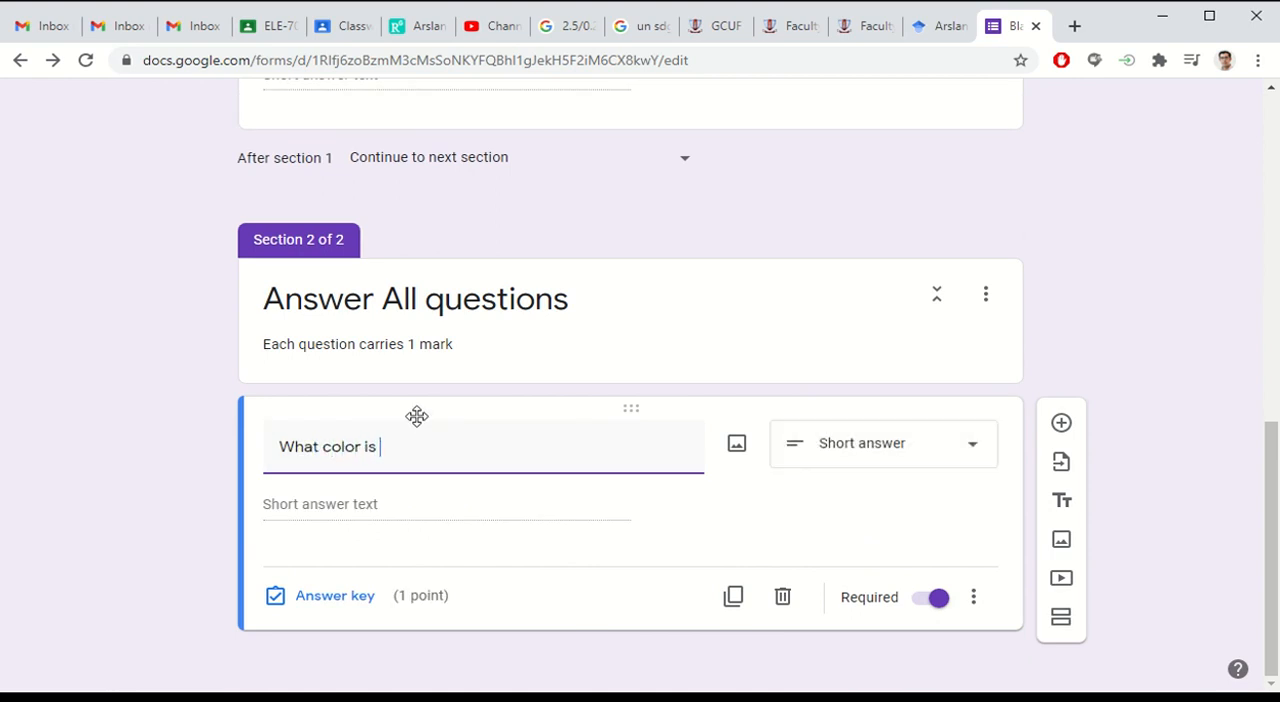
text( the )
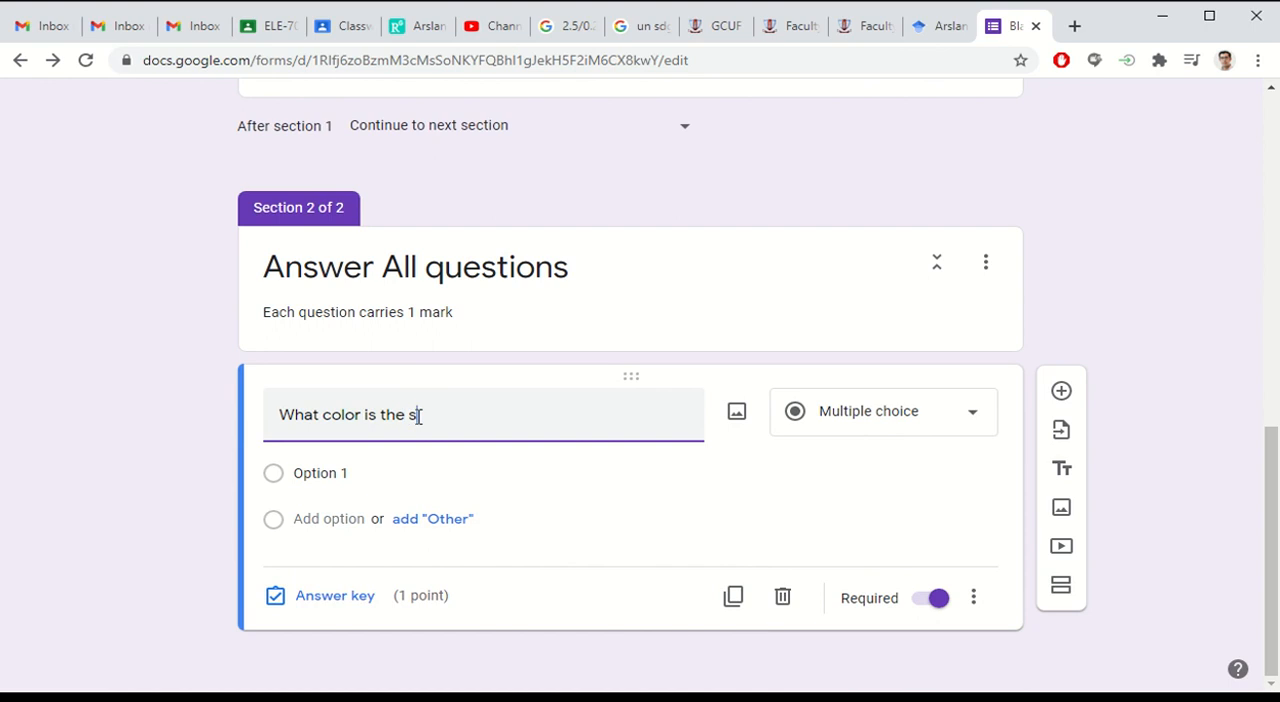
text(sky?)
Step: Give the sky question four answer options: Blue, Red, Orange and Green
click(330, 476)
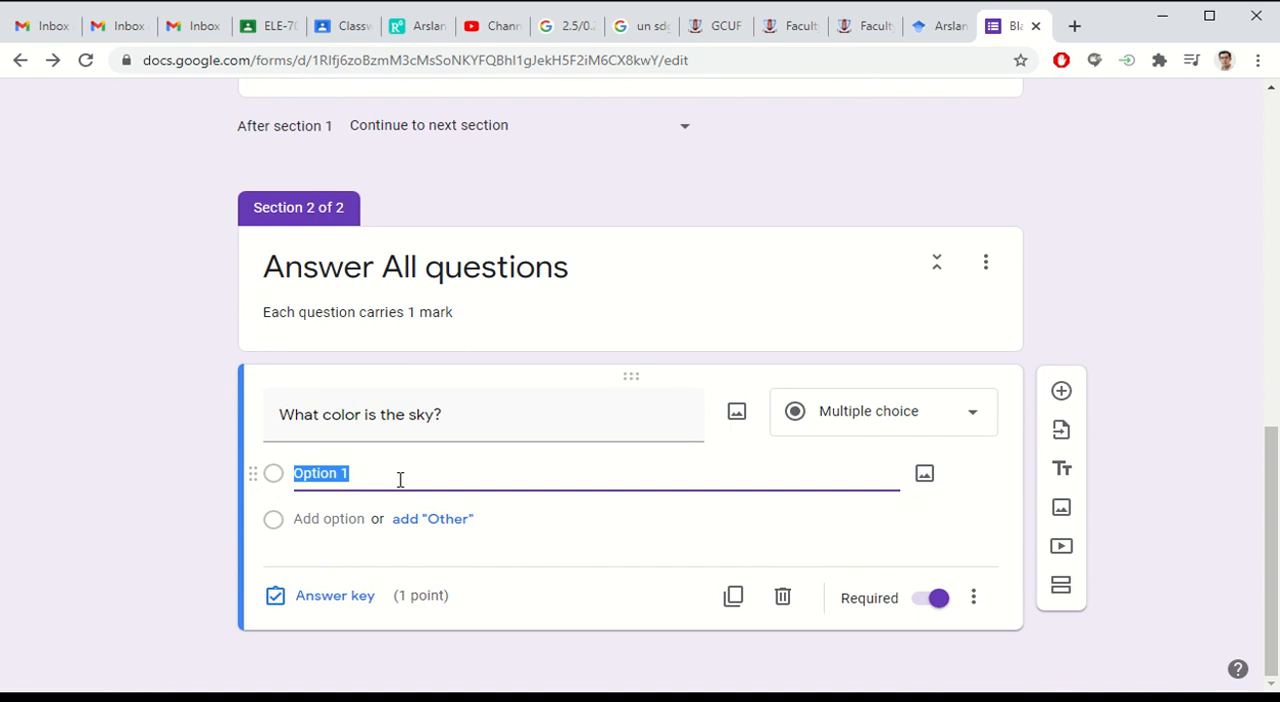
key(BackSpace)
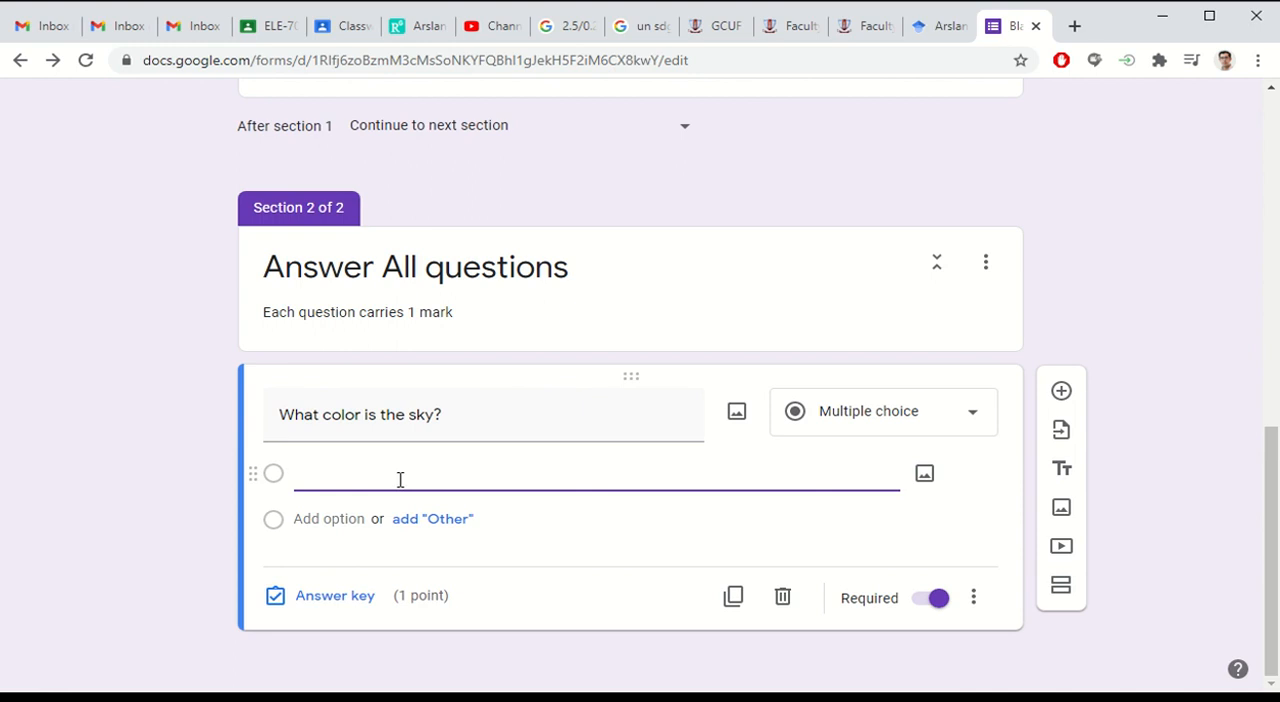
text(Blue)
click(351, 519)
text(R)
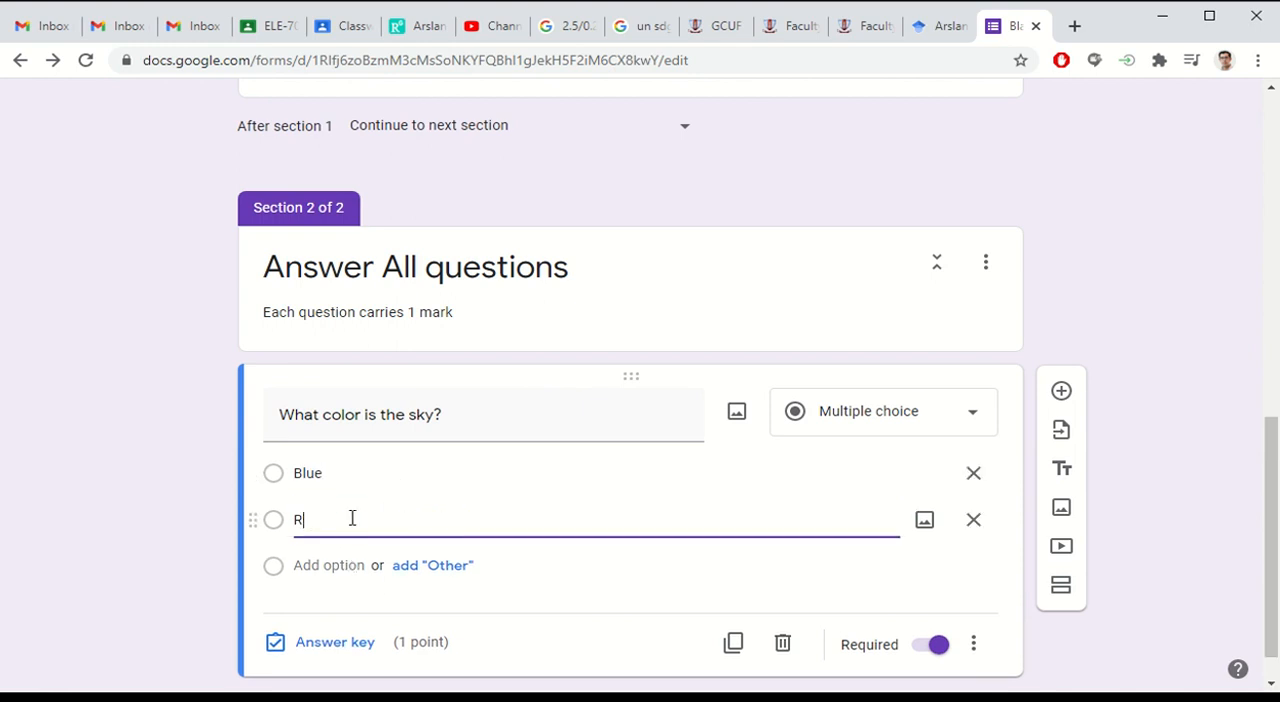
text(ed)
click(317, 566)
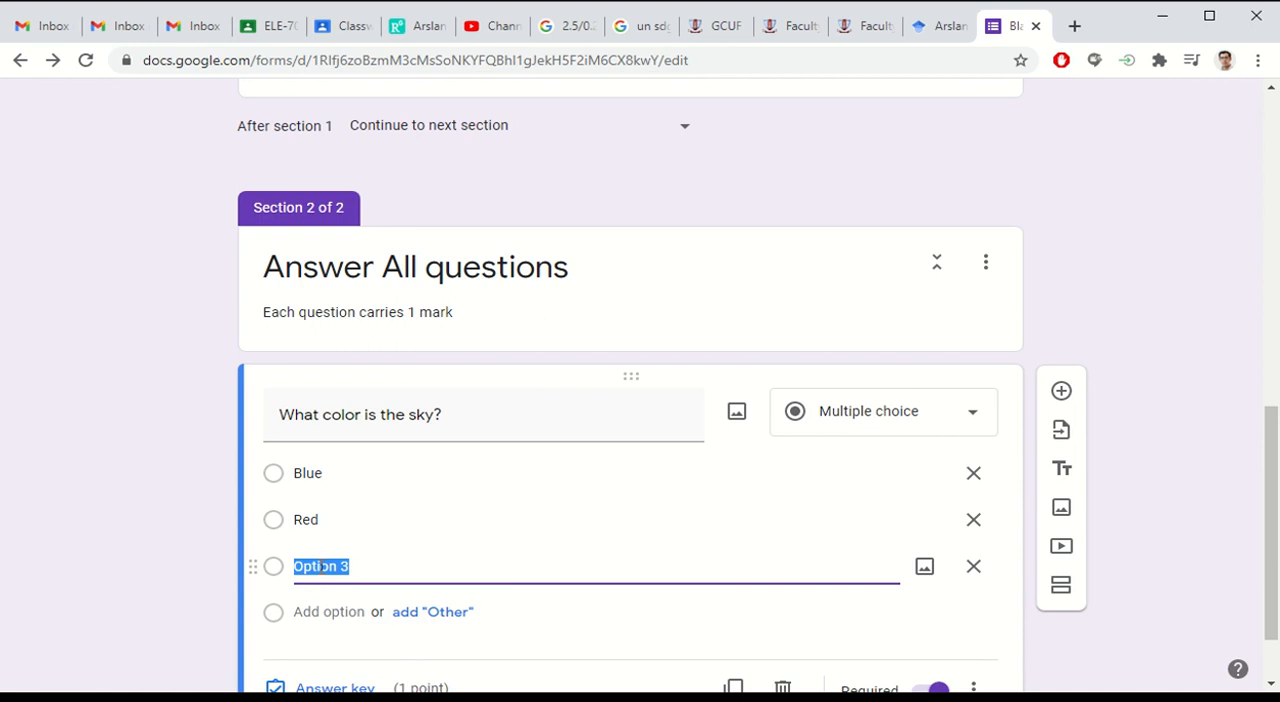
text(Orange)
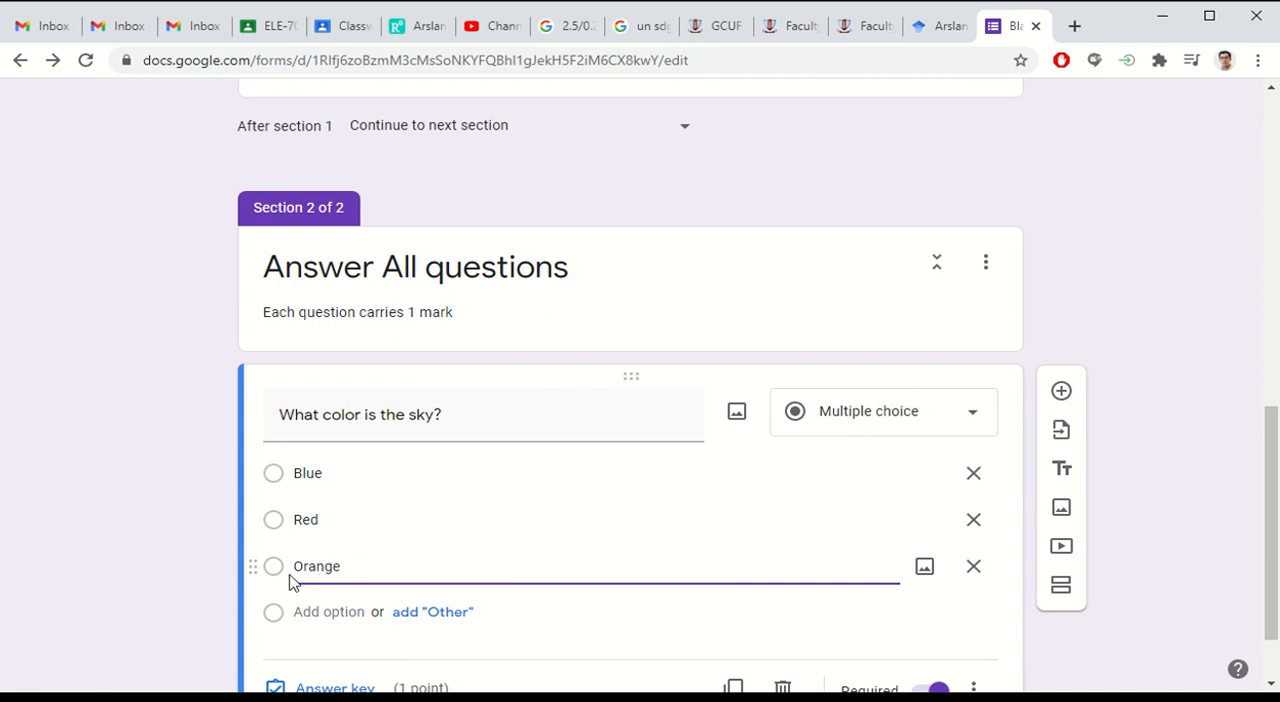
scroll(340, 540, down, 1)
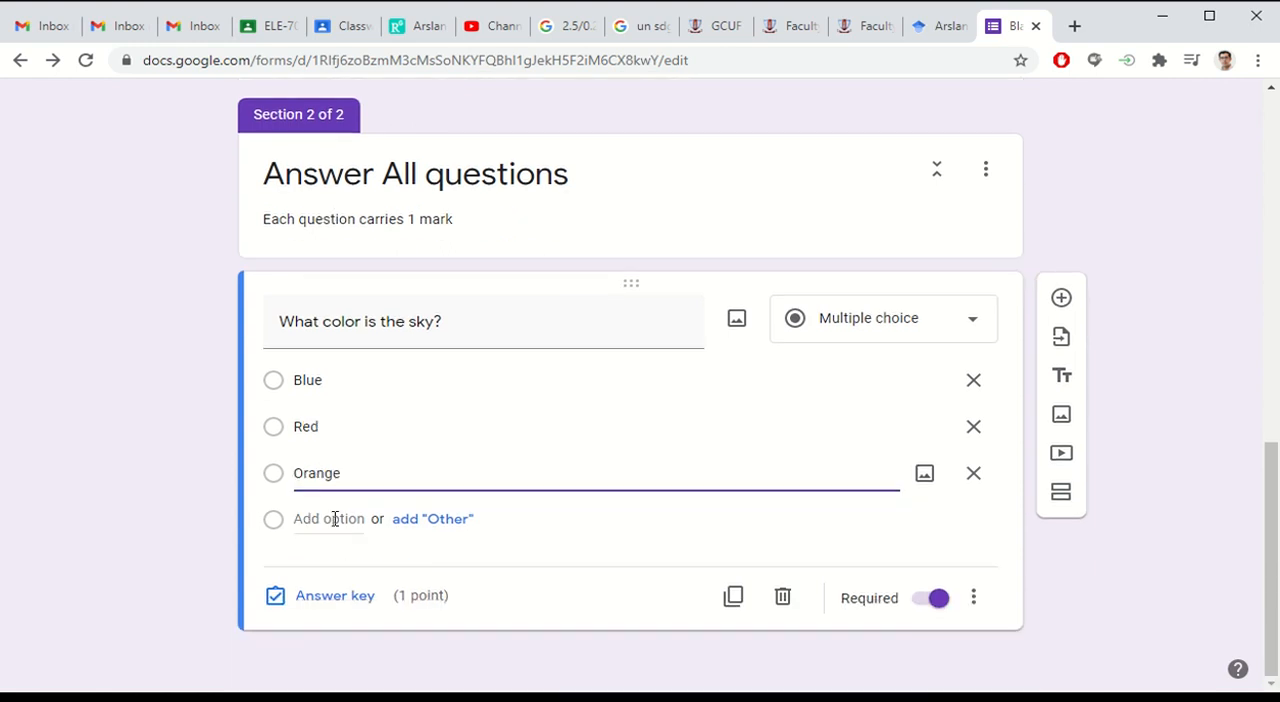
click(333, 519)
text(Gr)
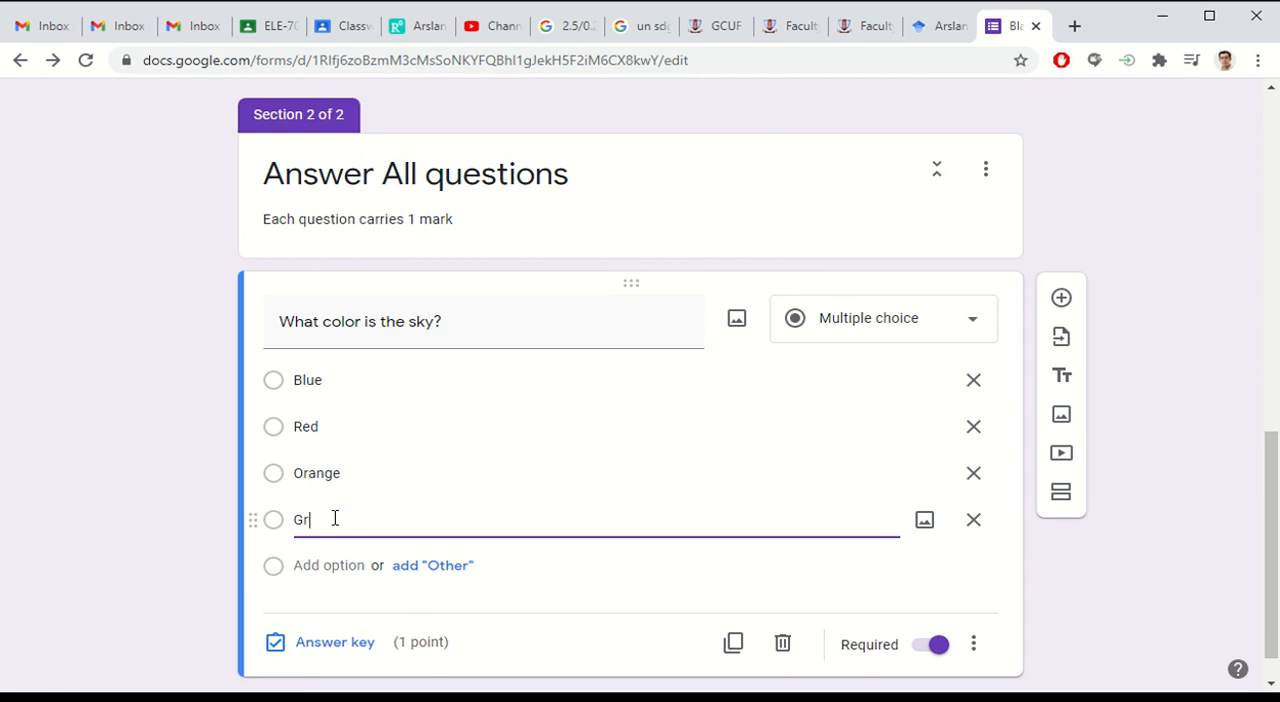
text(een)
click(152, 447)
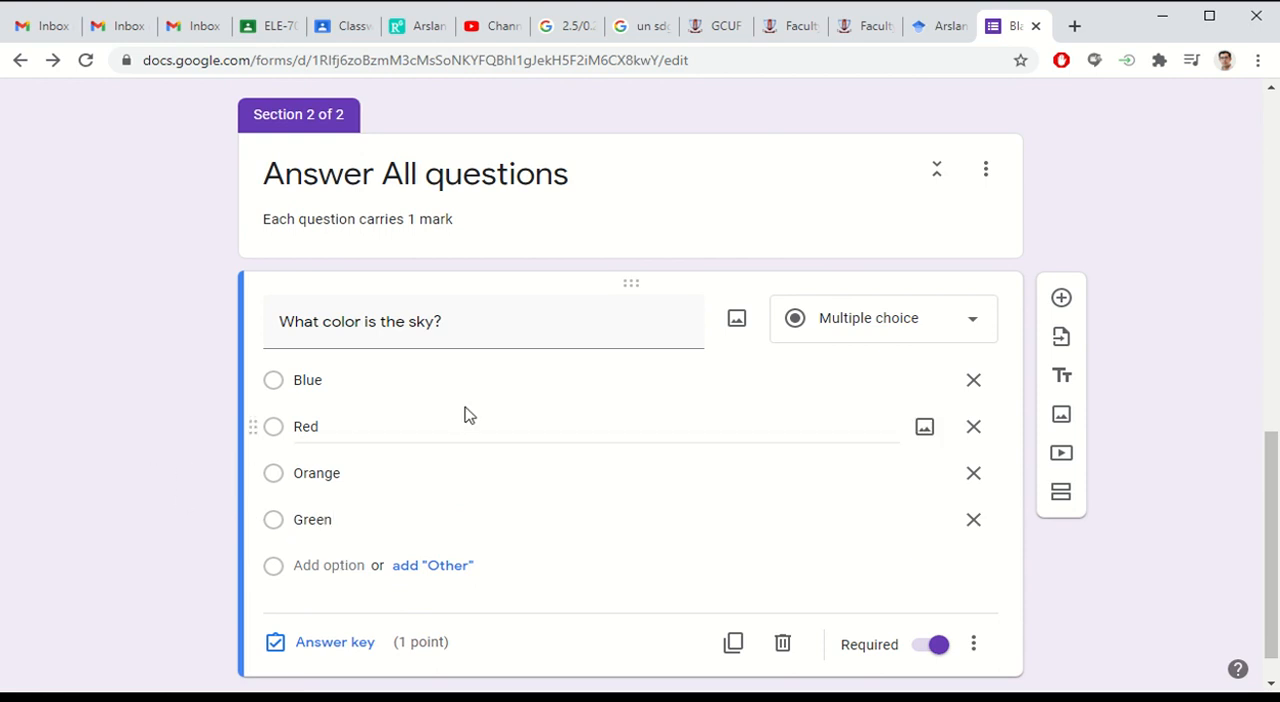
Step: Search Google images for "sky" and insert the first picture of blue sky with clouds into the question
scroll(488, 402, down, 1)
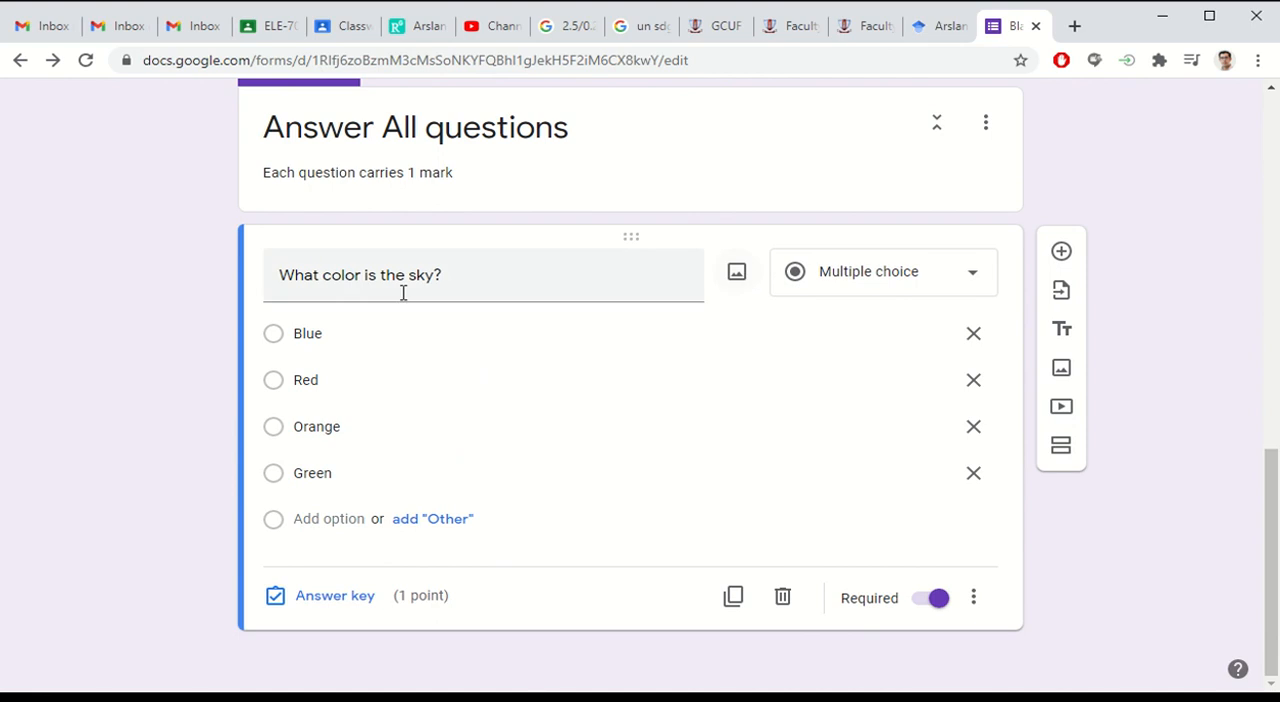
click(736, 275)
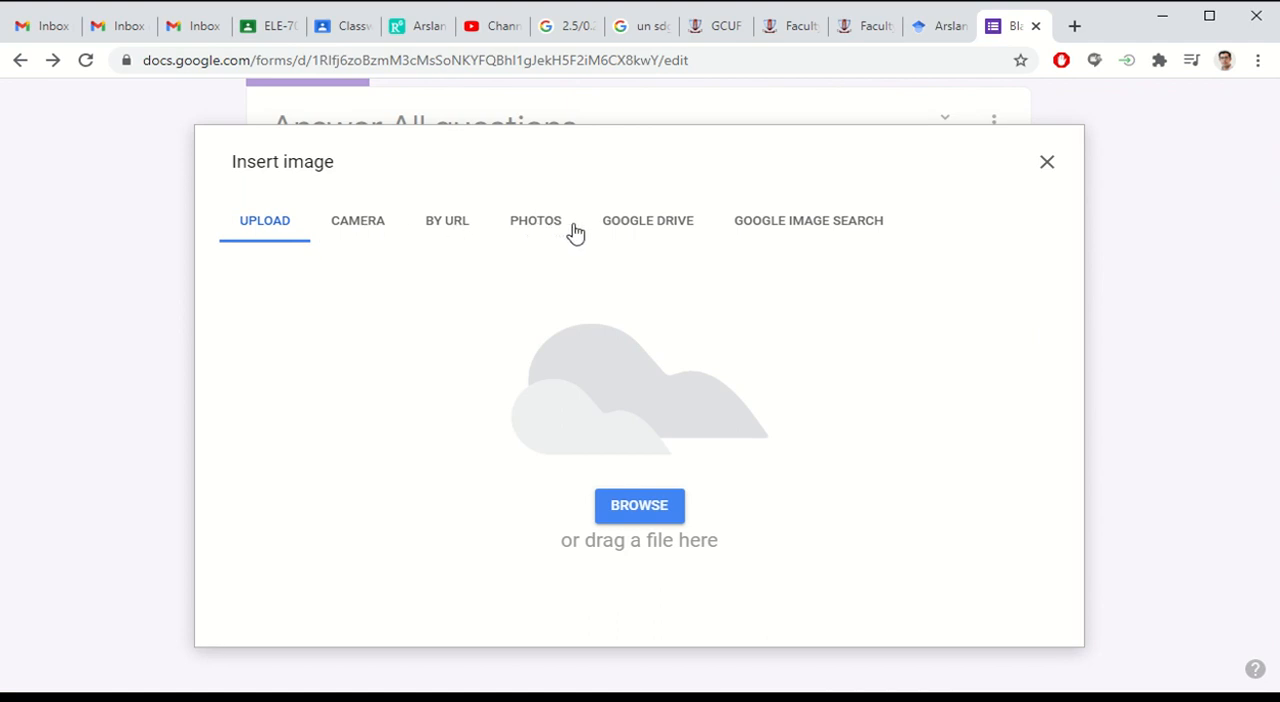
click(541, 232)
click(632, 230)
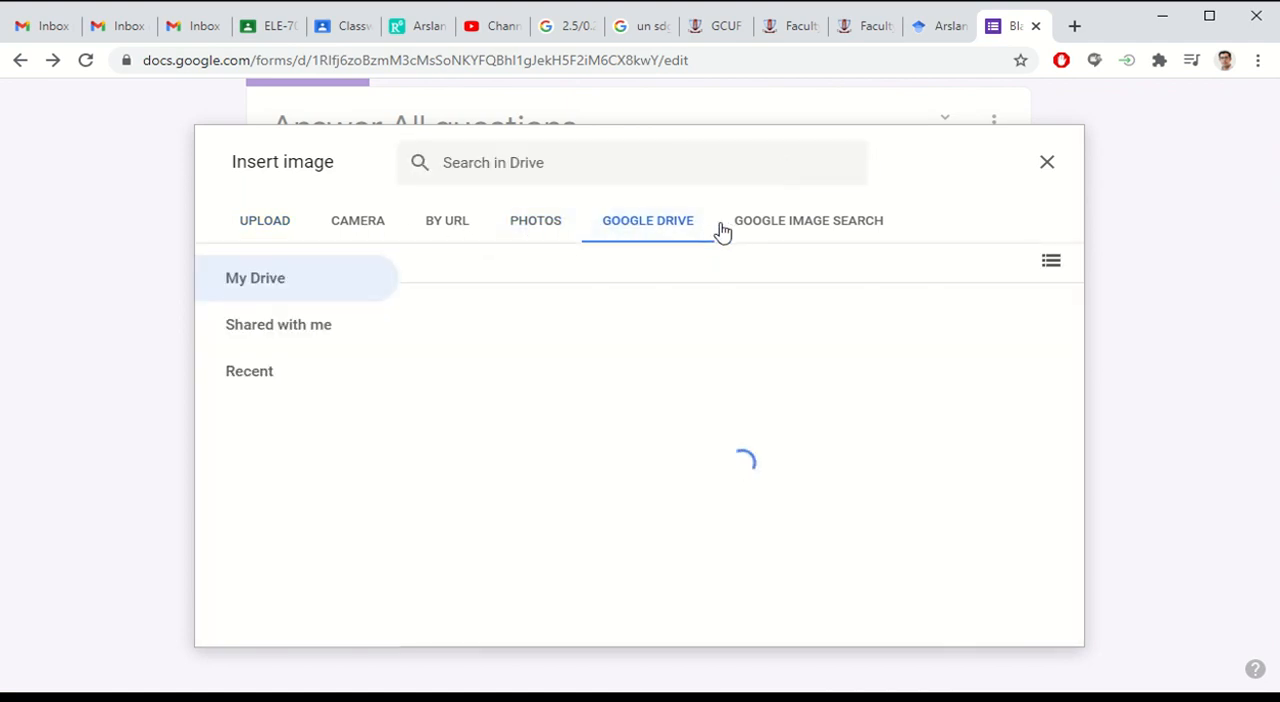
click(791, 231)
click(557, 175)
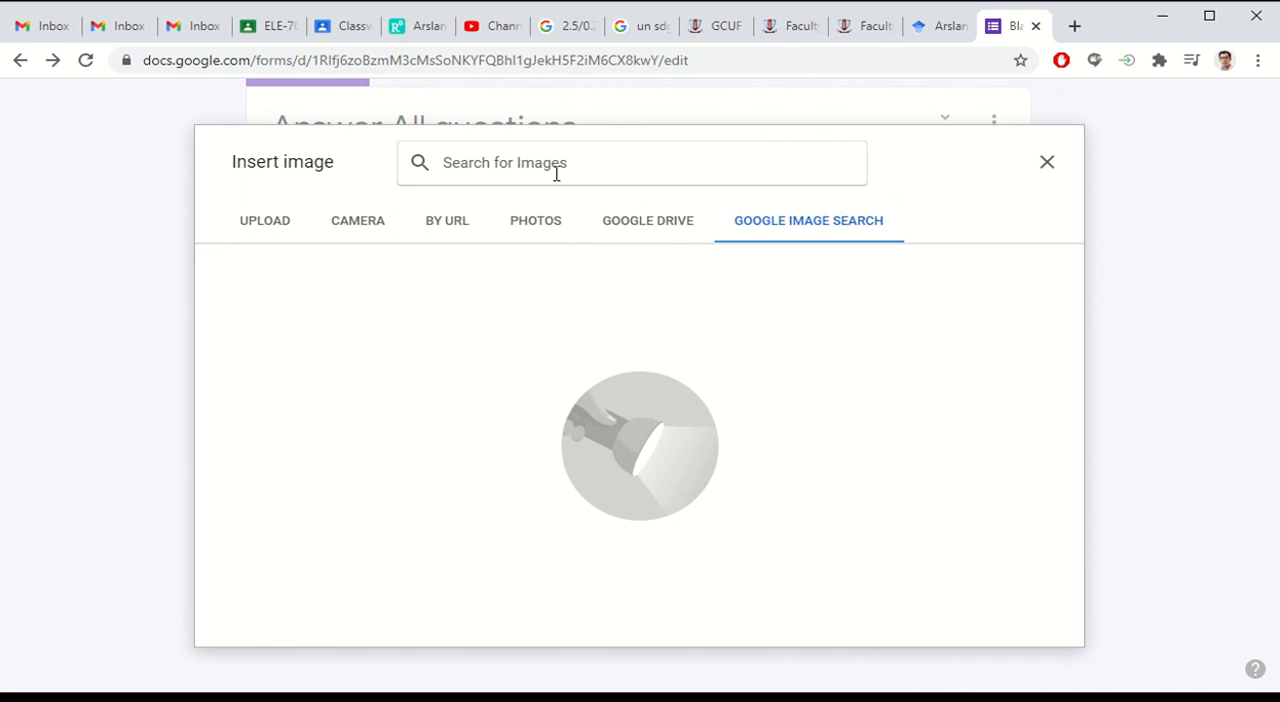
text(sky)
key(Return)
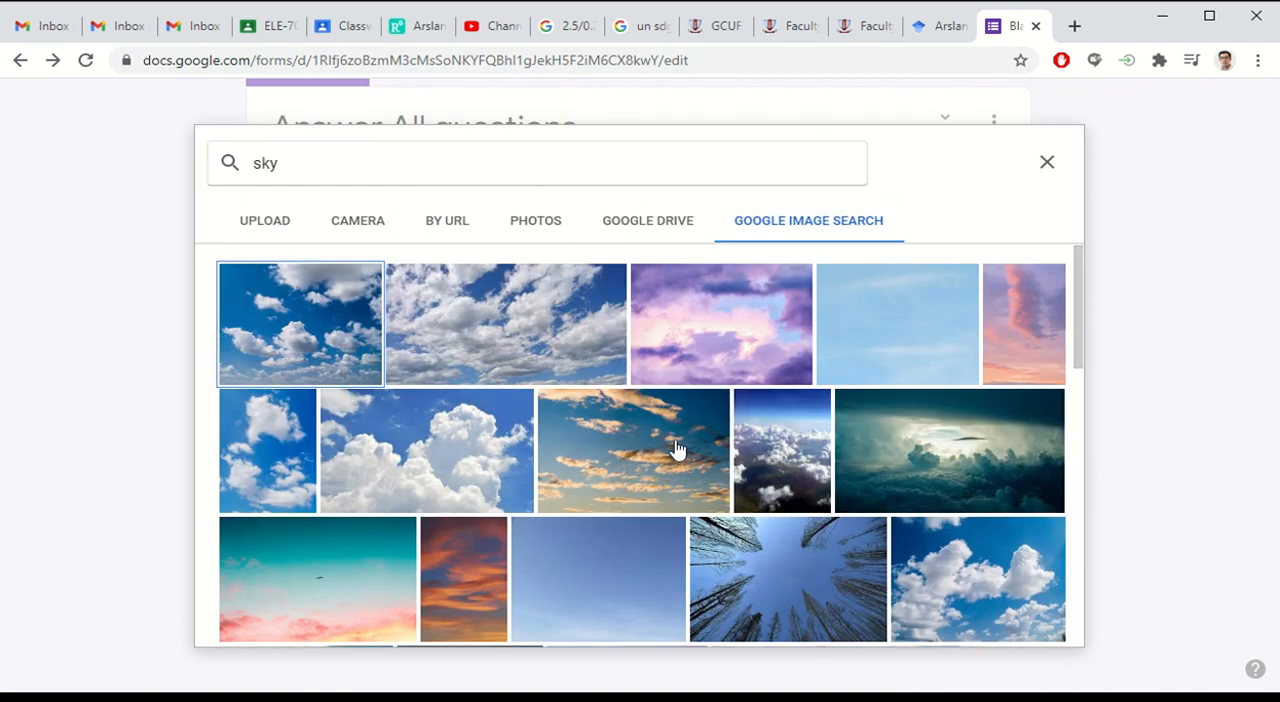
scroll(677, 449, down, 1)
scroll(677, 449, up, 1)
double_click(291, 341)
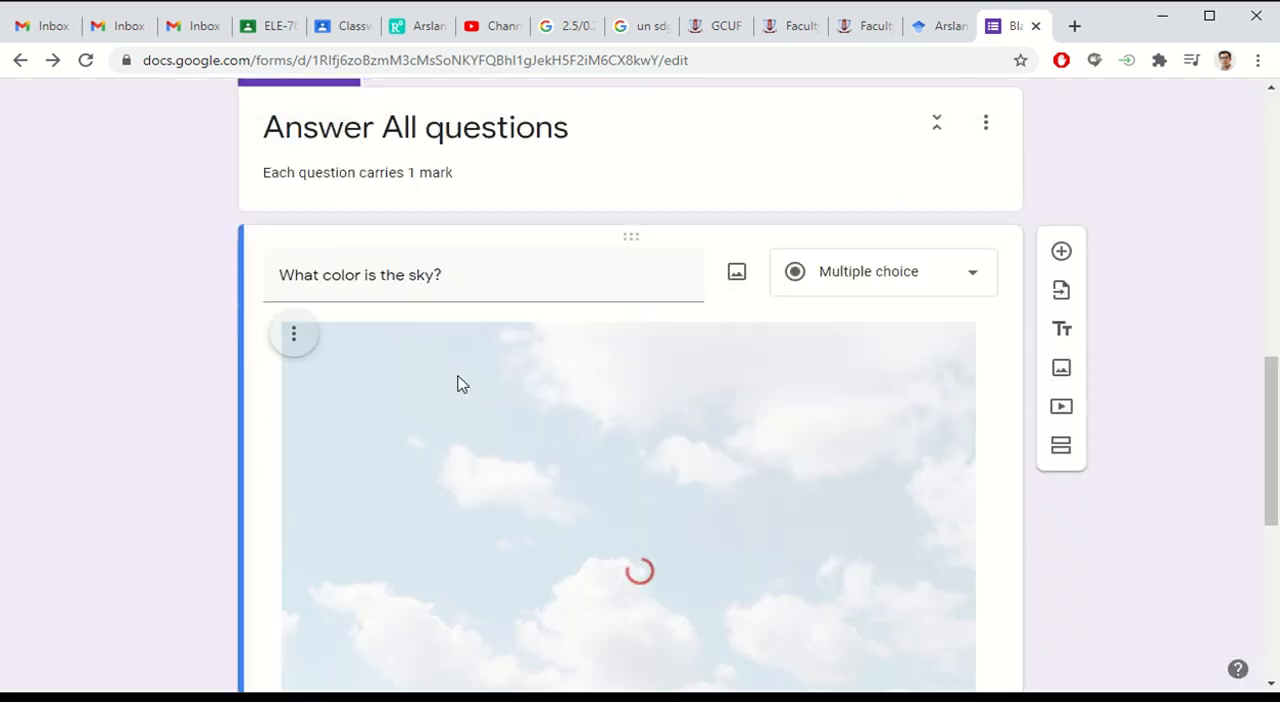
Step: Shrink the inserted sky picture proportionally to a small thumbnail, less than a third of its original width
scroll(837, 486, down, 2)
click(957, 594)
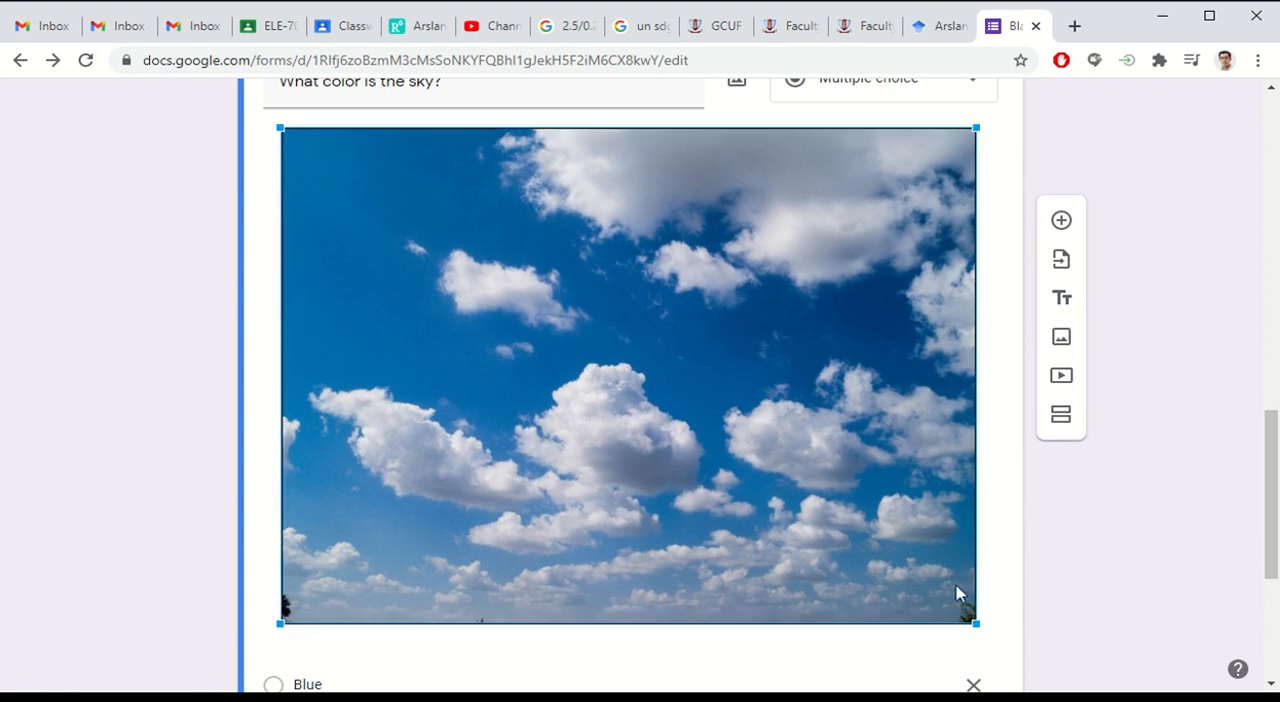
drag(976, 623, 446, 180)
scroll(614, 311, up, 2)
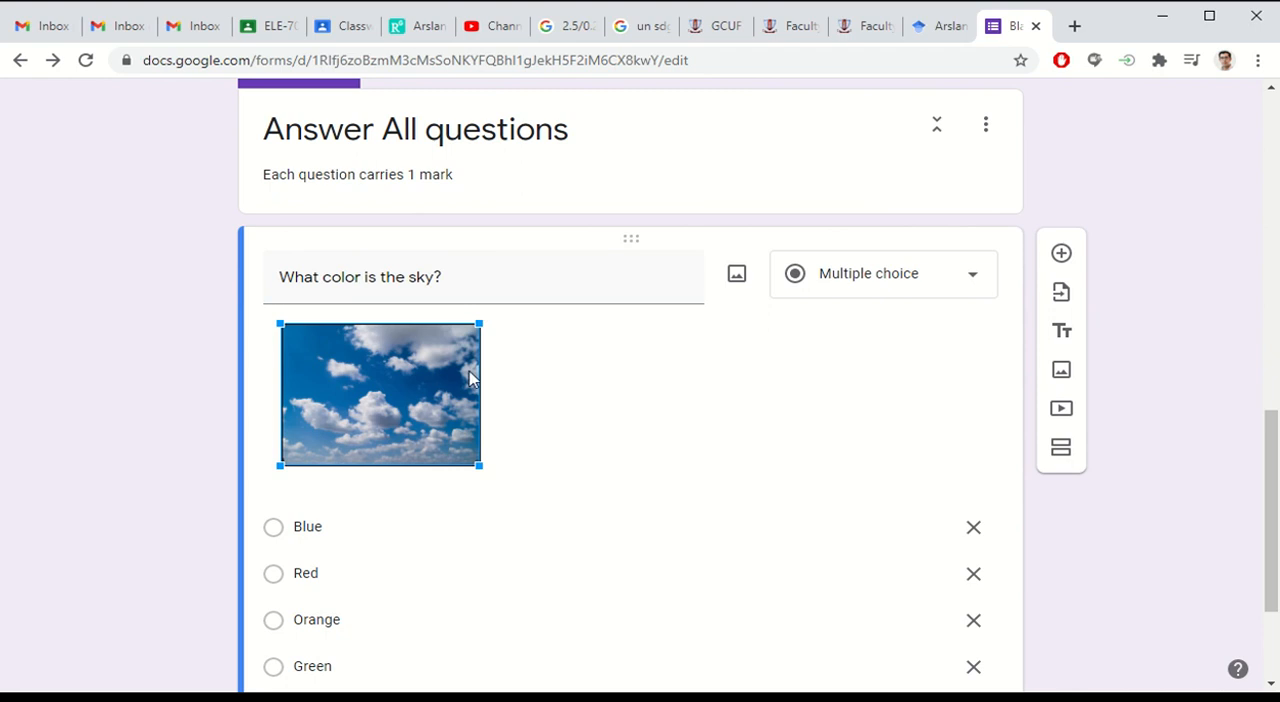
click(737, 276)
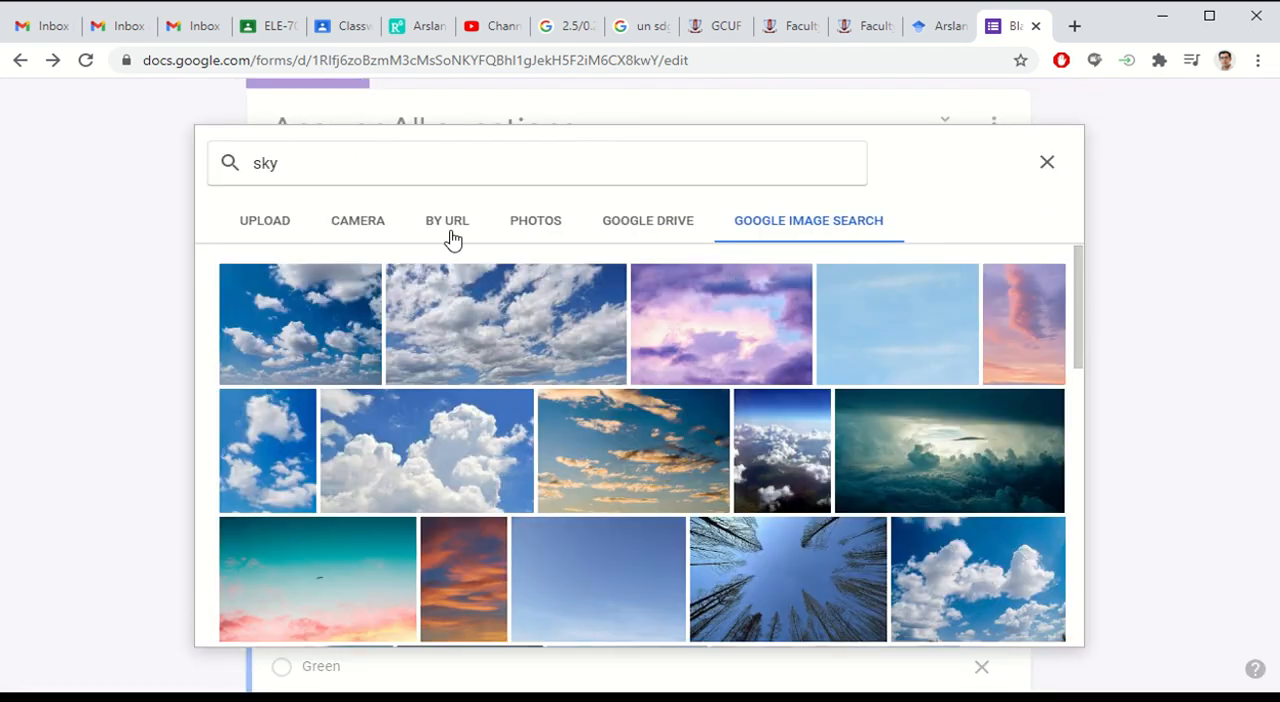
click(1046, 162)
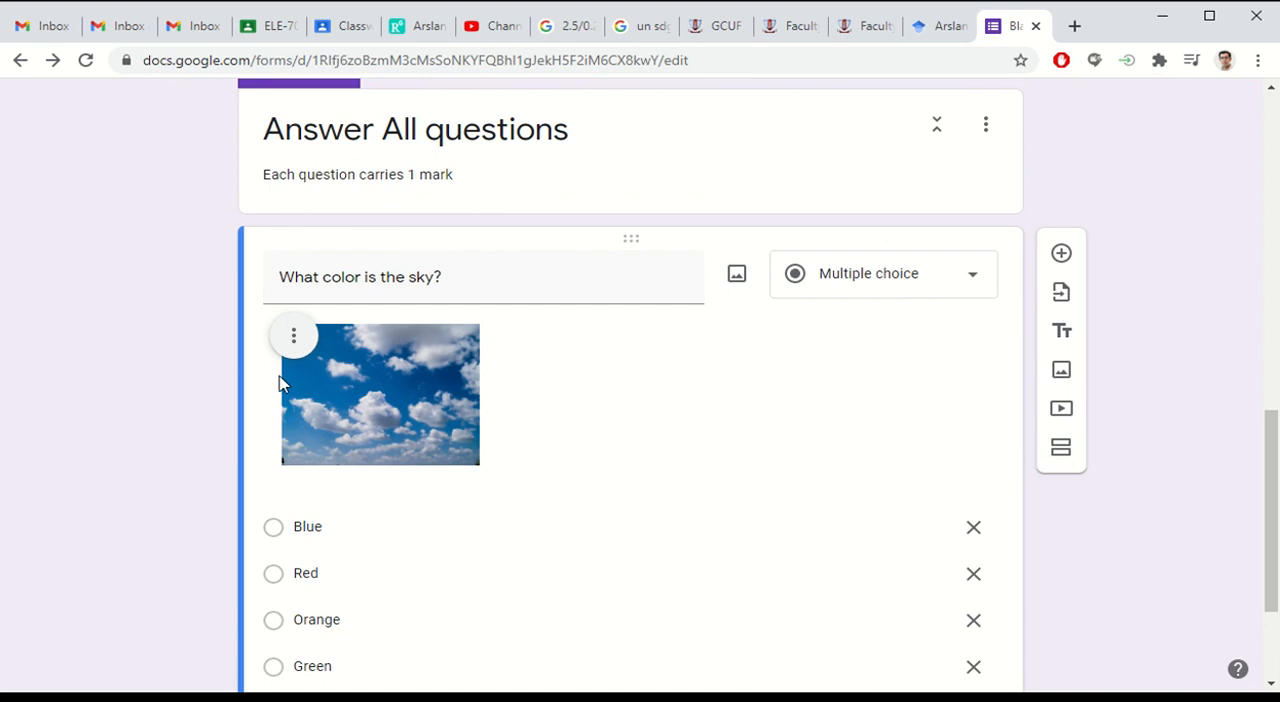
scroll(280, 383, down, 1)
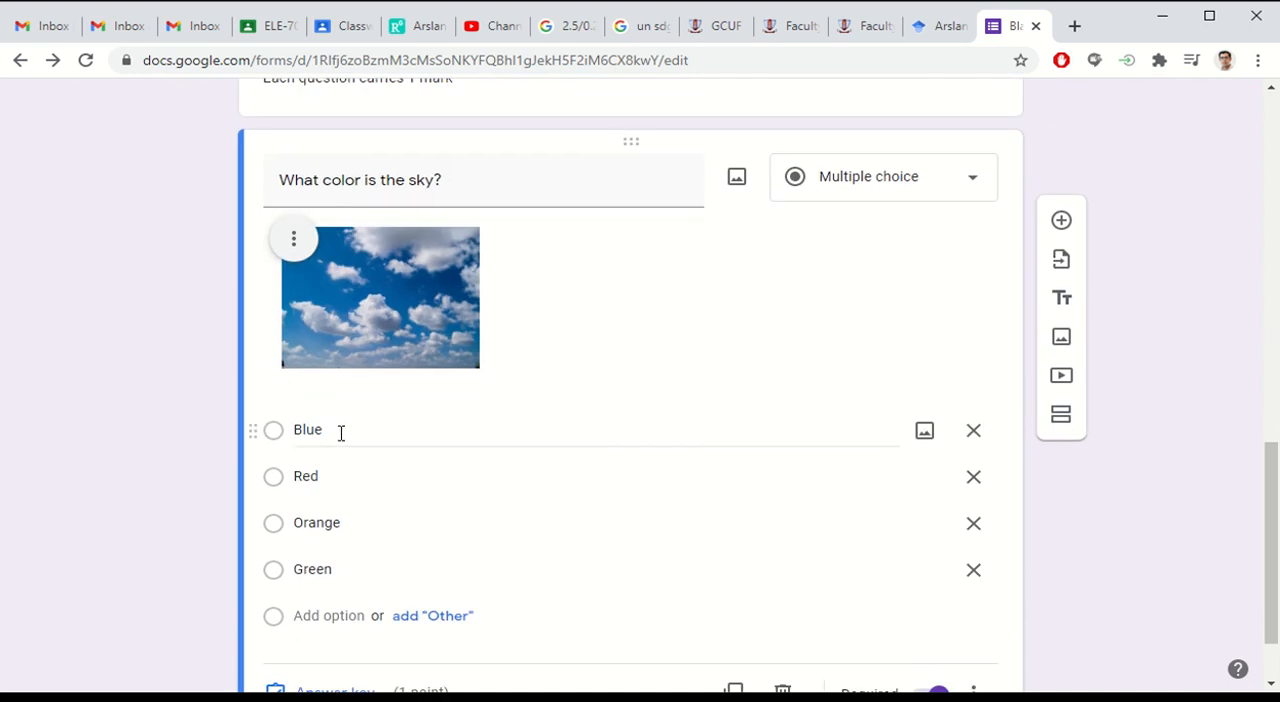
scroll(339, 433, down, 1)
scroll(340, 434, up, 1)
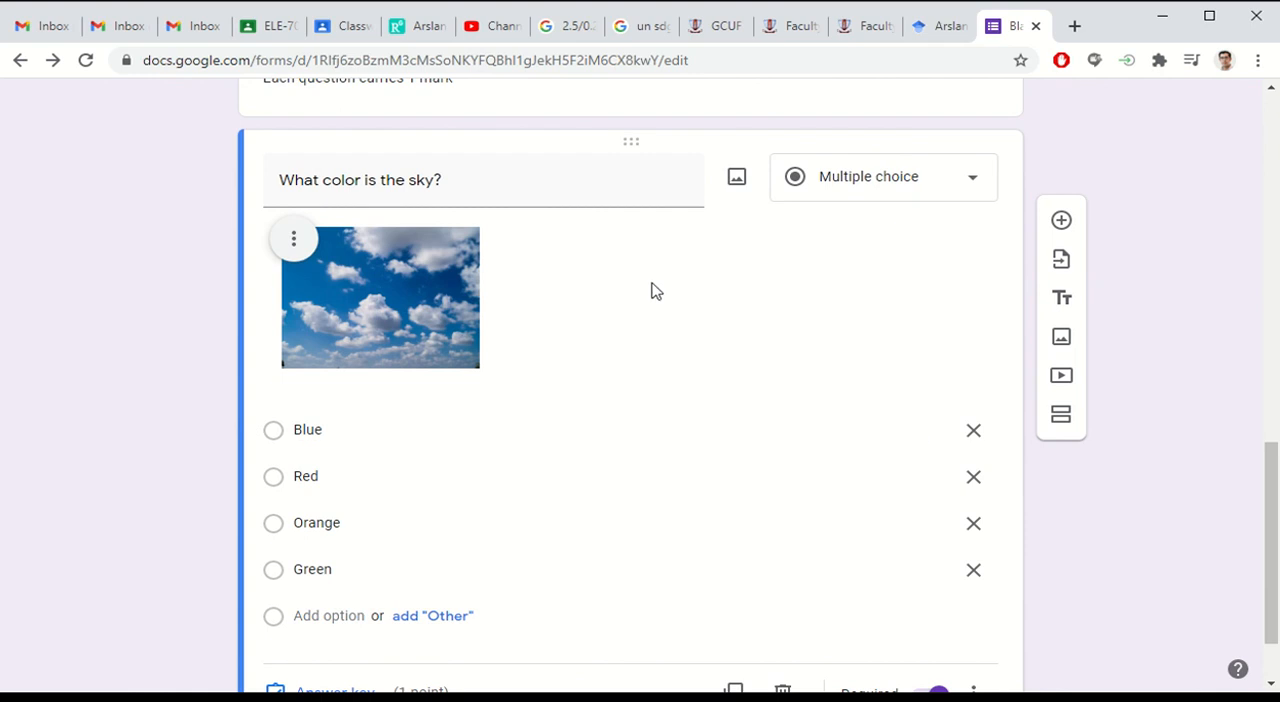
scroll(620, 264, down, 1)
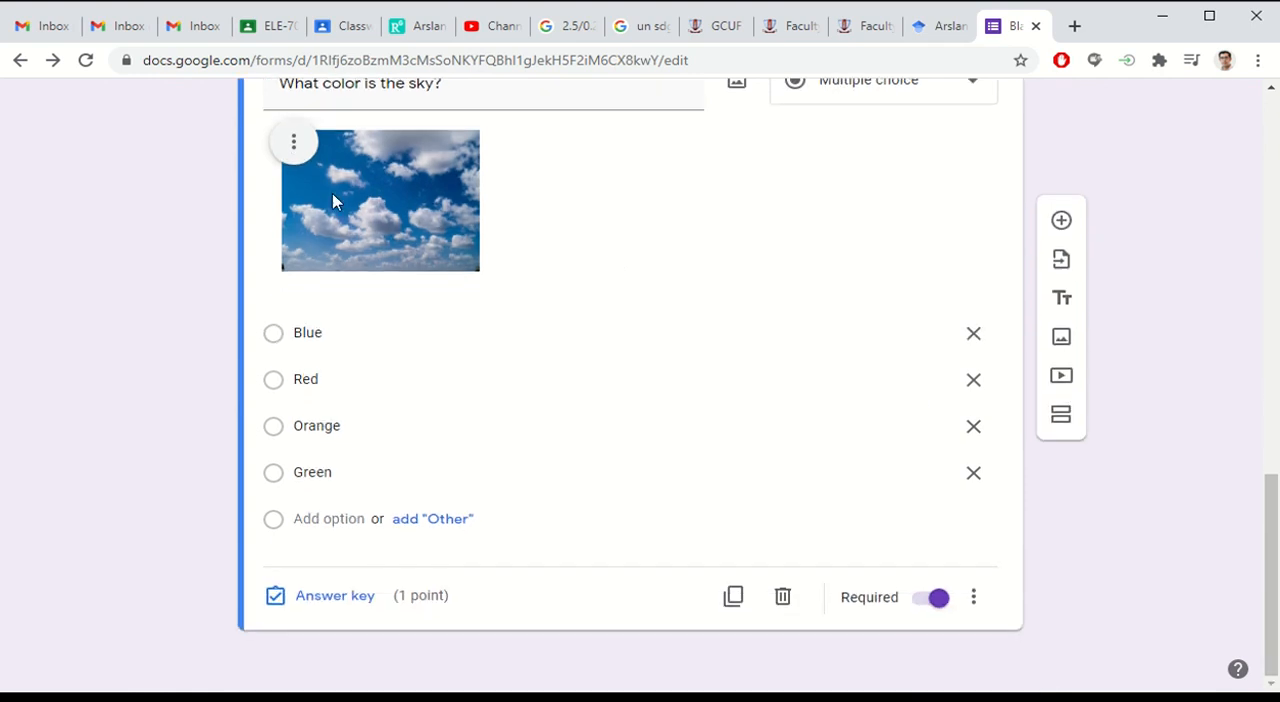
Step: Center-align the sky picture within the question
scroll(647, 192, up, 2)
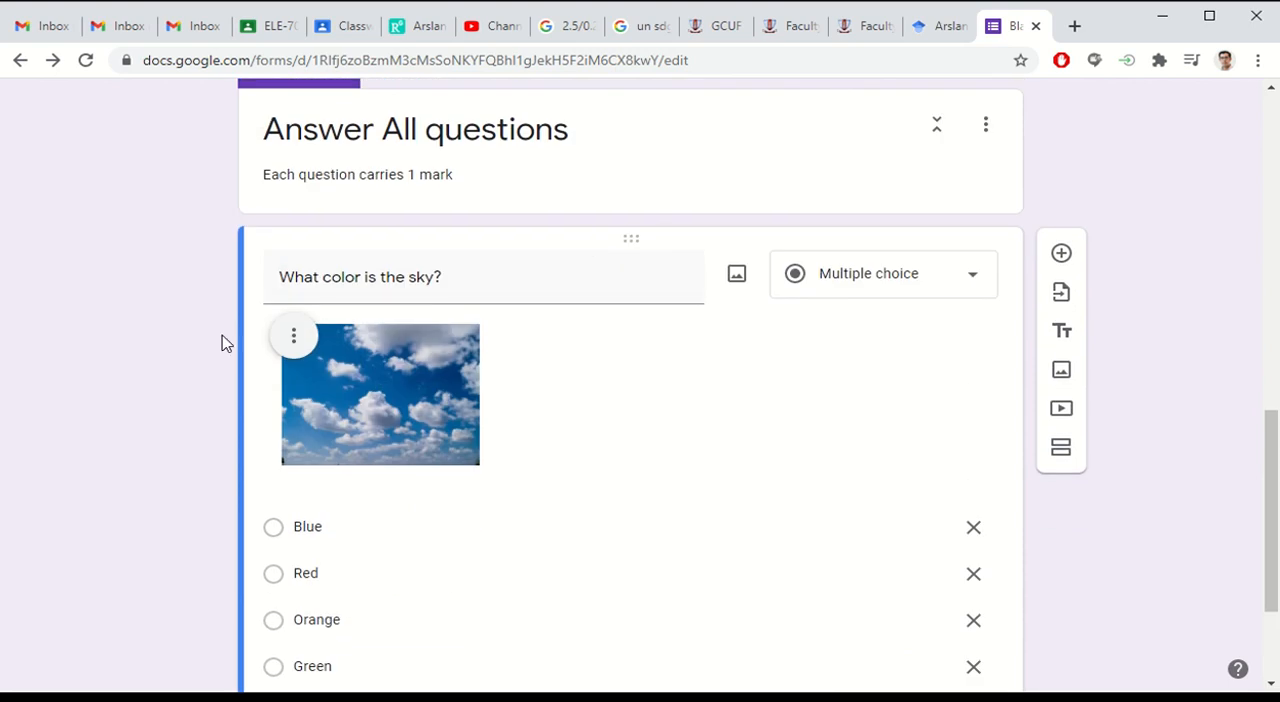
click(282, 350)
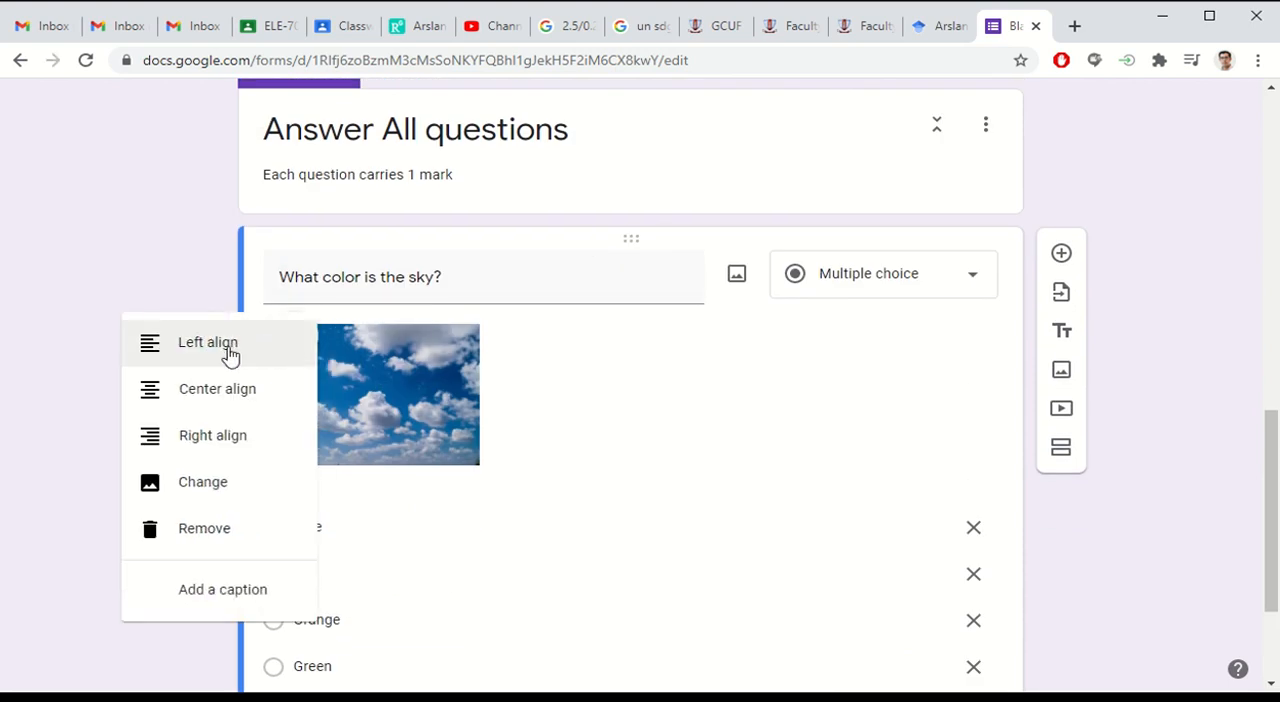
click(225, 397)
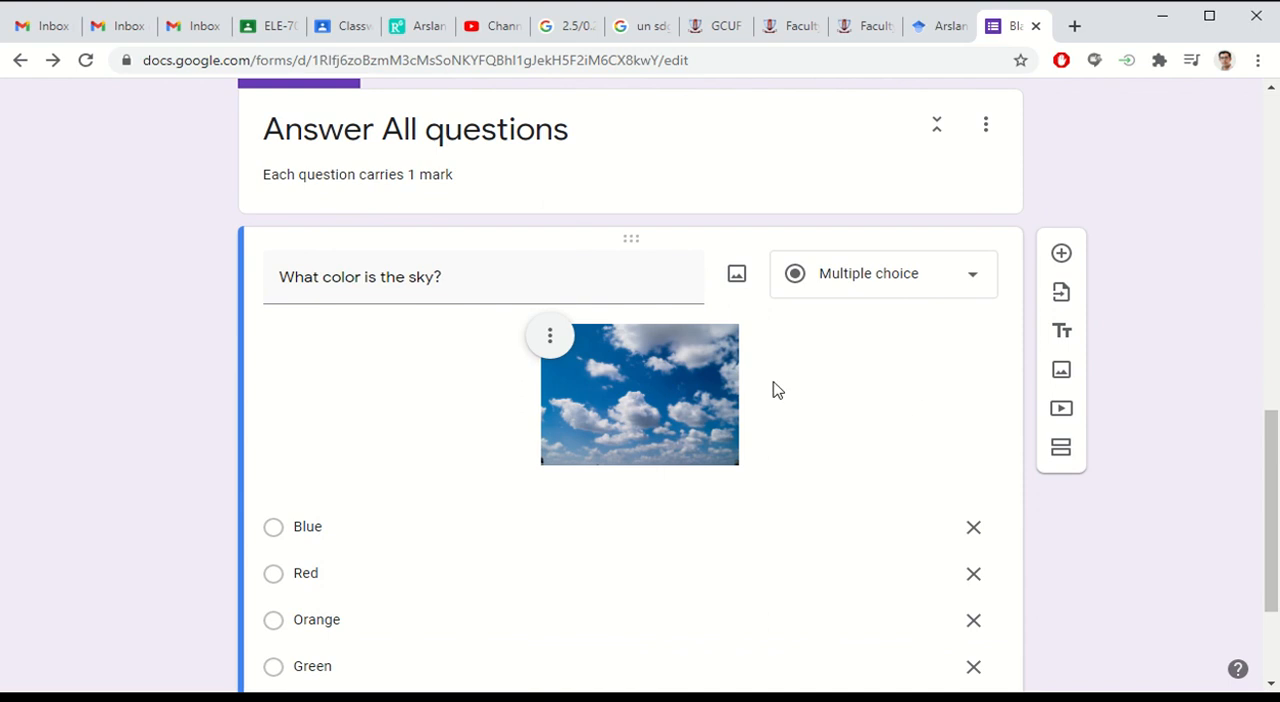
Step: Mark Blue as the correct answer in the sky question's answer key
scroll(778, 390, down, 2)
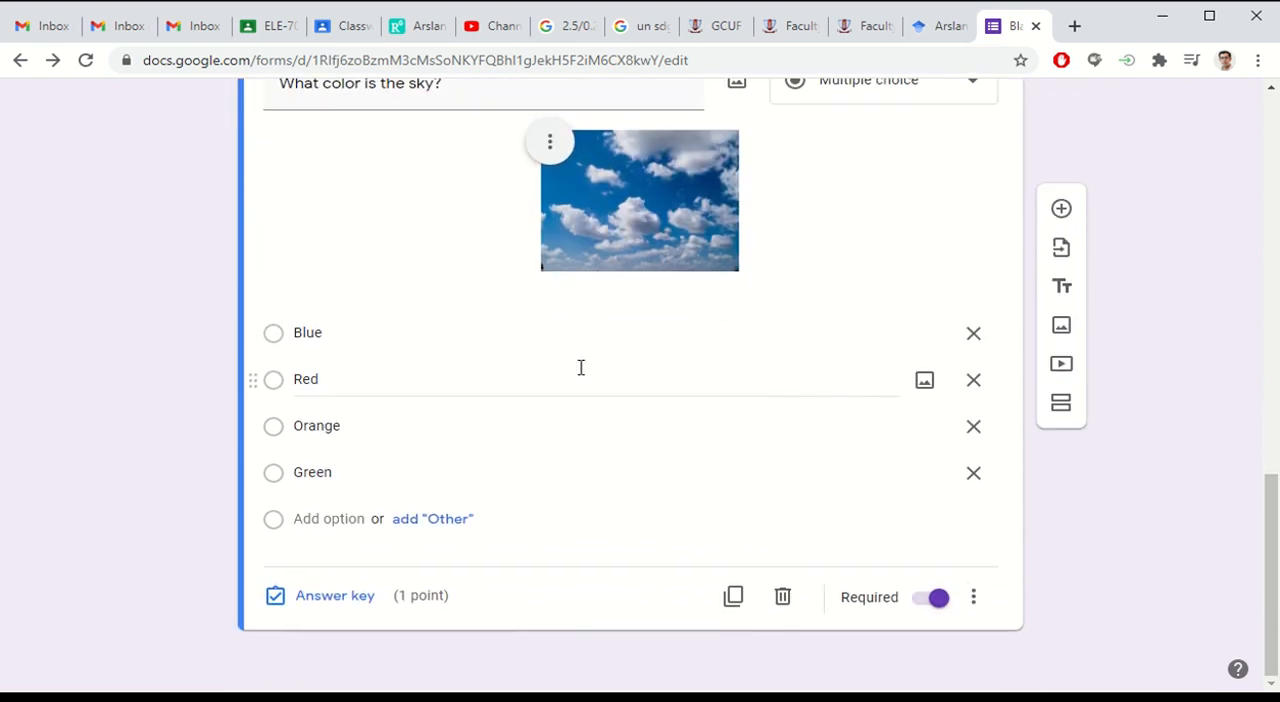
click(338, 596)
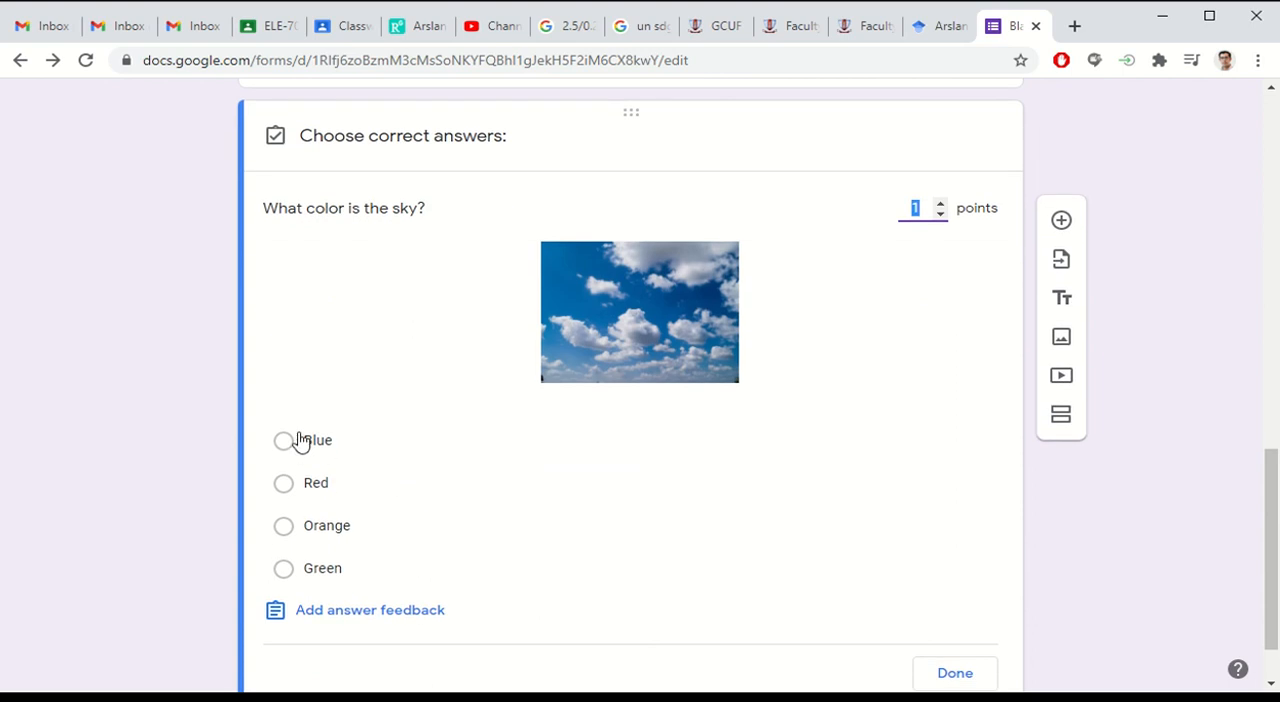
click(284, 442)
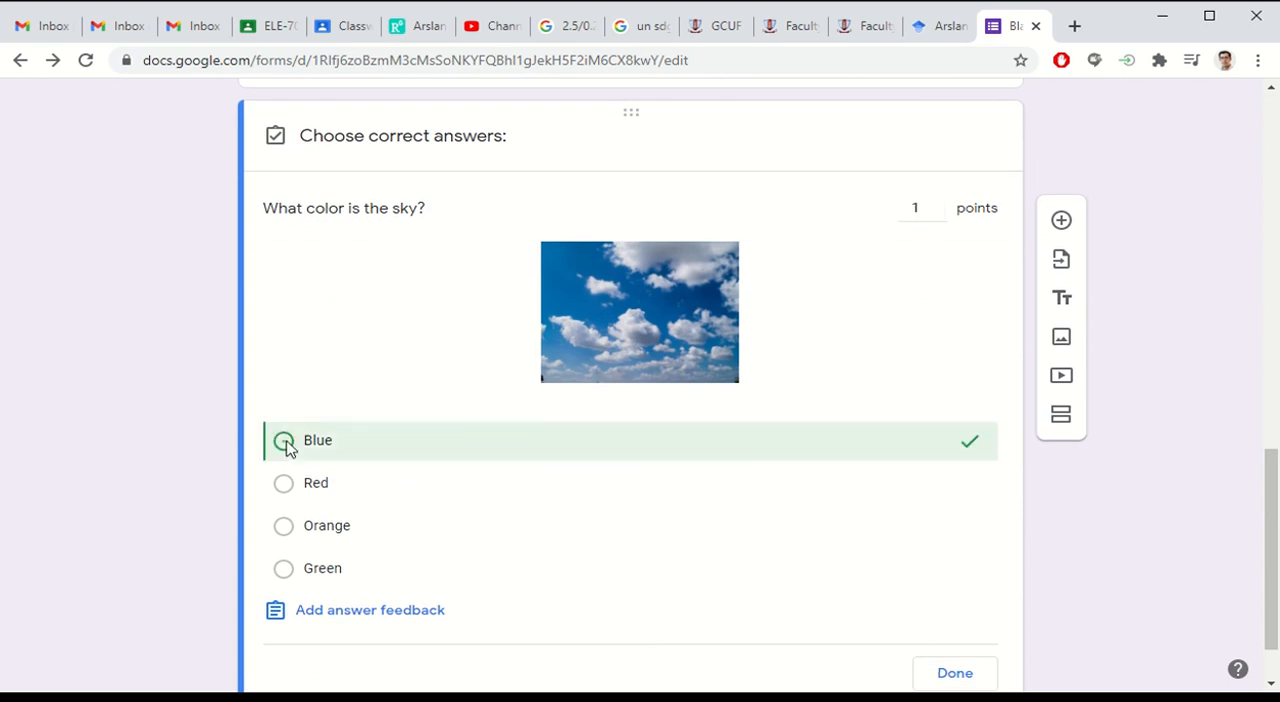
Step: View the answer feedback options for incorrect and correct answers of the sky question, and leave without adding feedback
scroll(184, 431, down, 1)
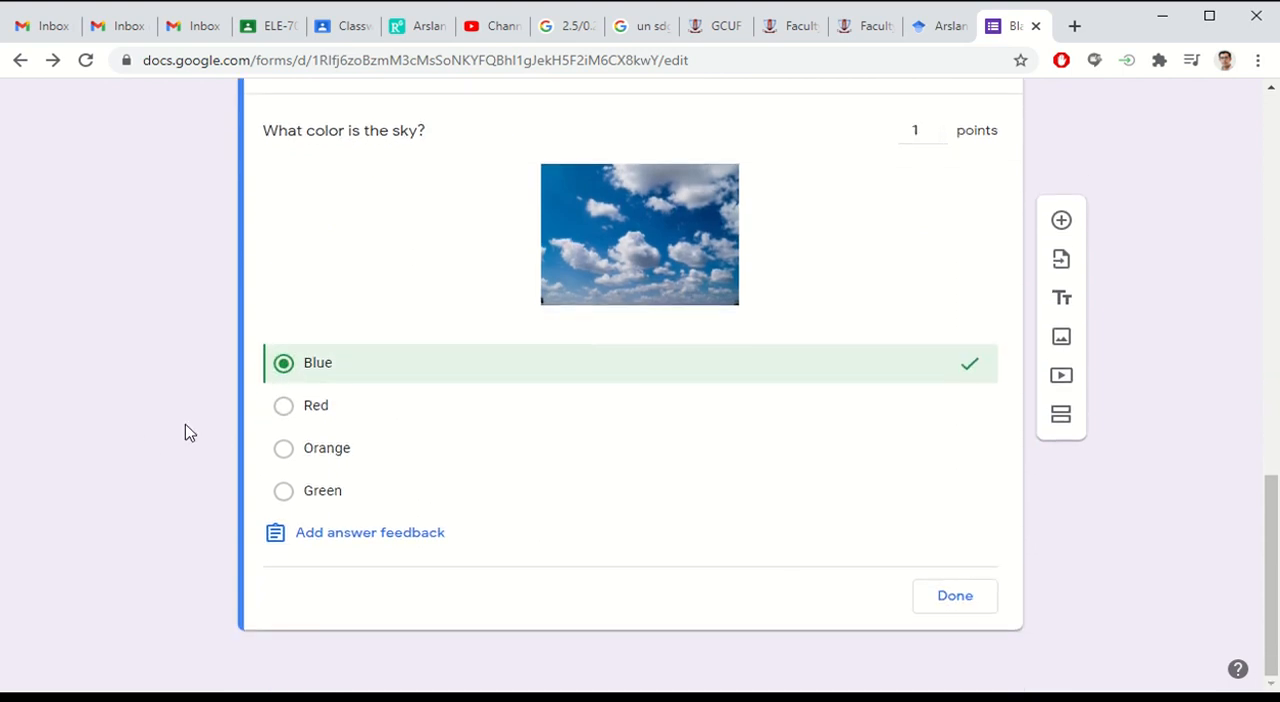
click(354, 534)
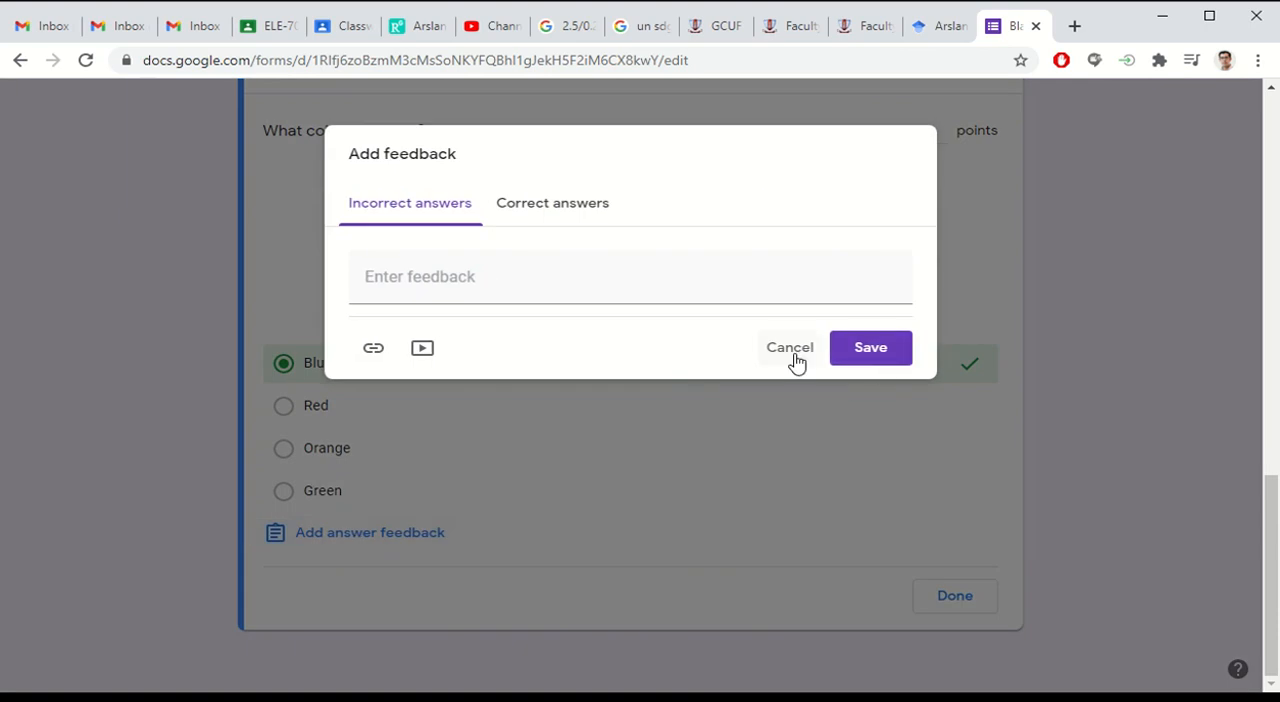
click(556, 205)
click(427, 206)
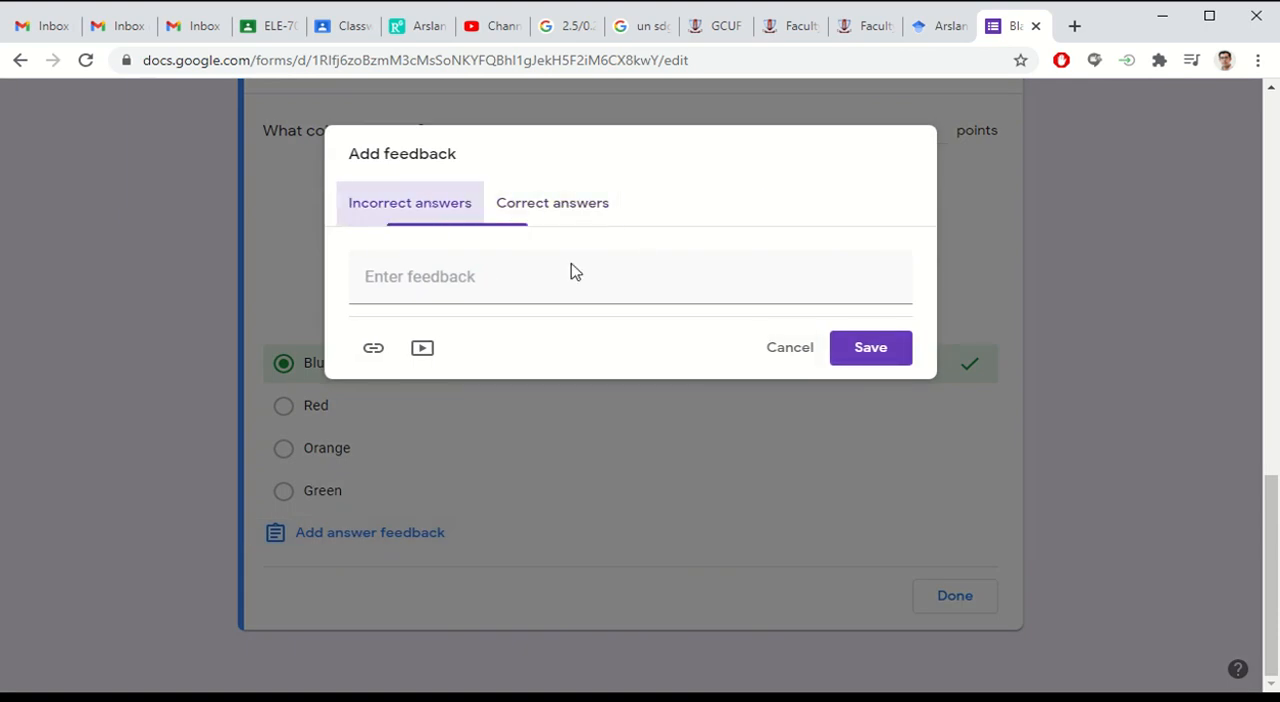
click(782, 350)
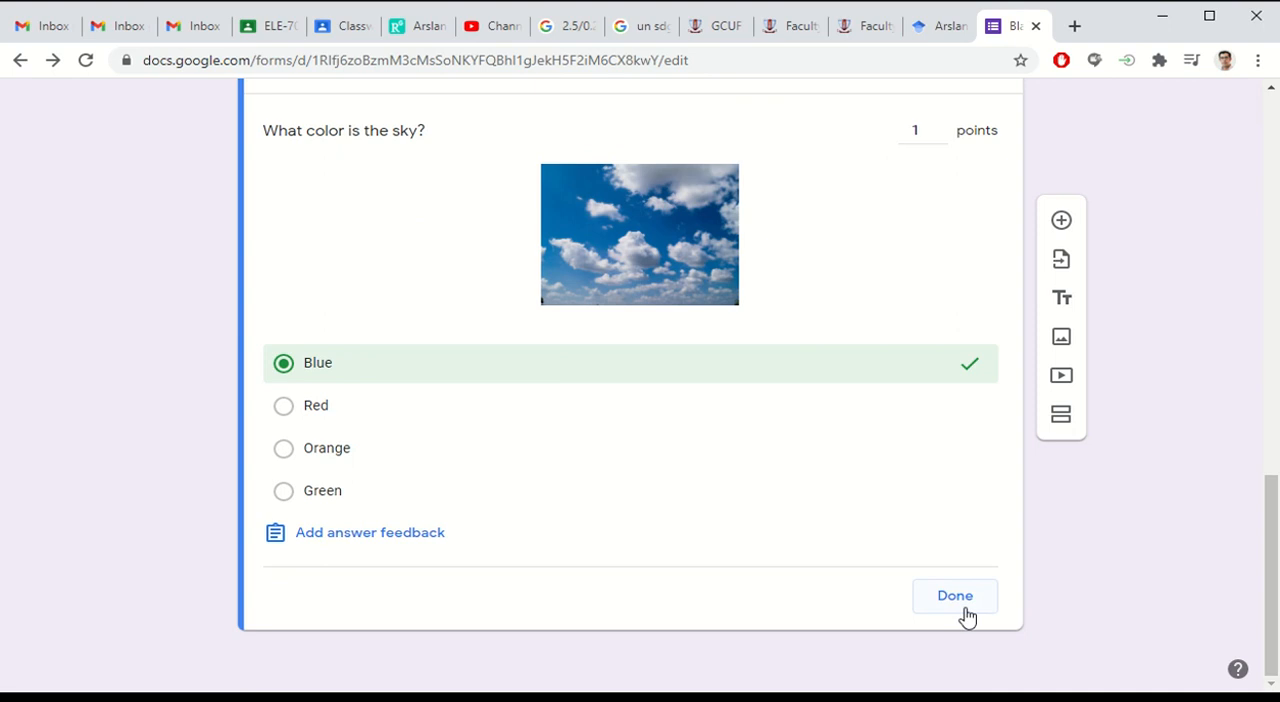
Step: Finish the sky question's answer key and turn on shuffling of its option order
click(955, 596)
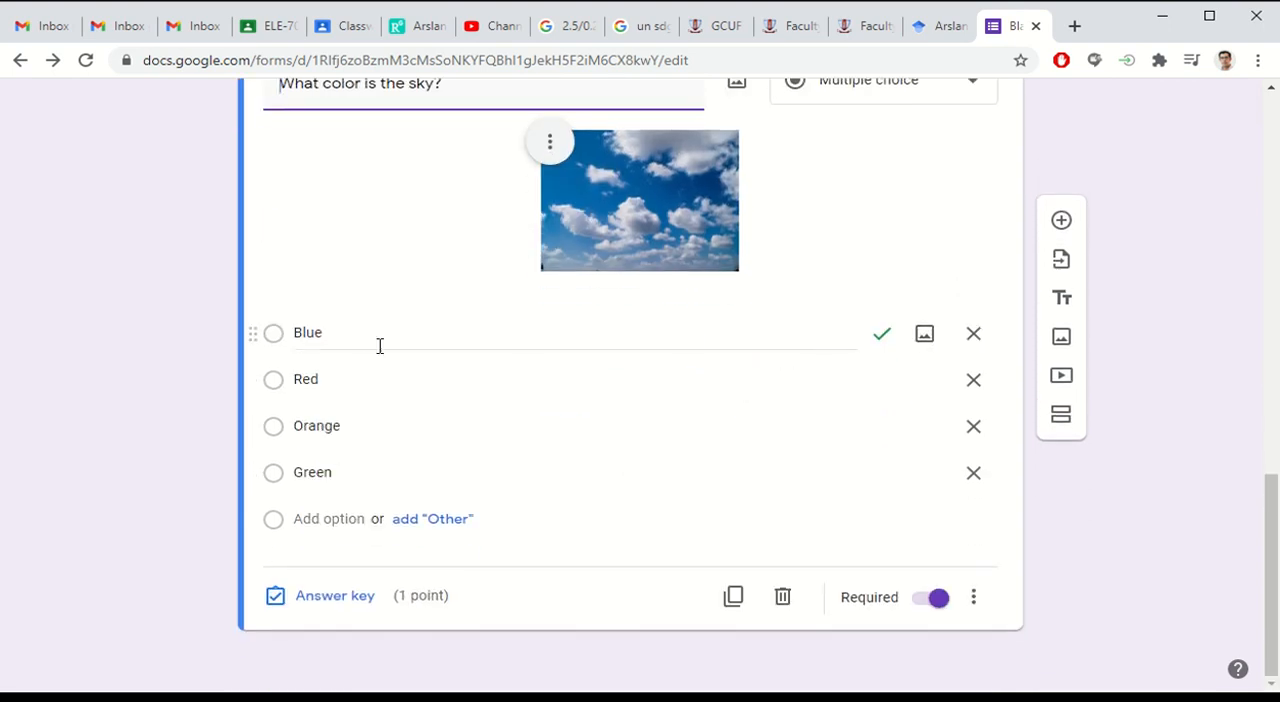
click(974, 599)
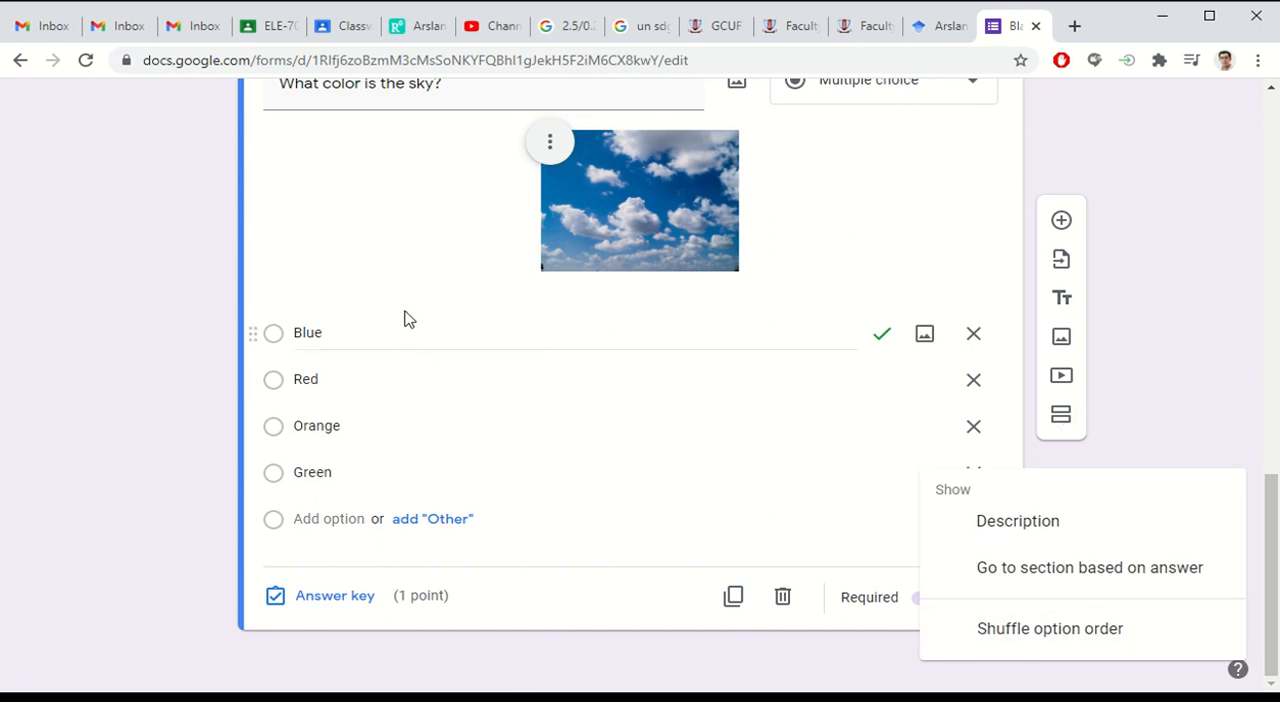
click(1063, 643)
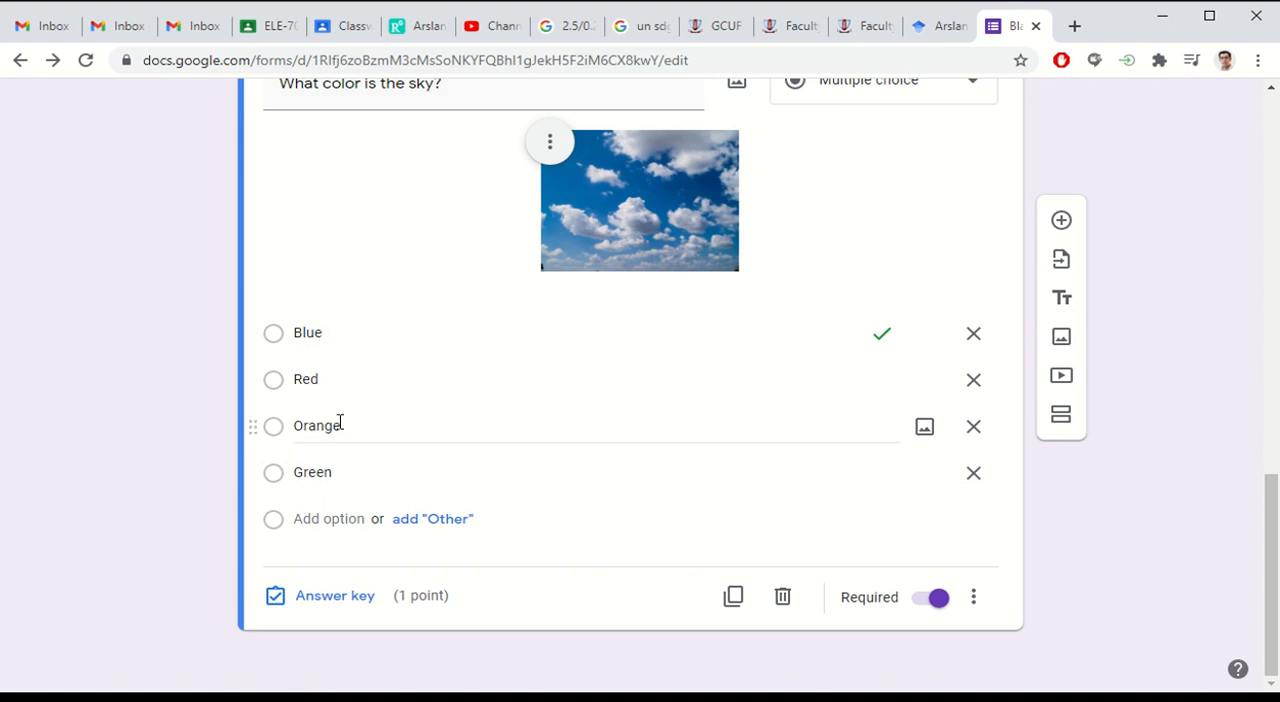
Step: Add a fifth option "none of the above" to the sky question
click(329, 519)
text(none of)
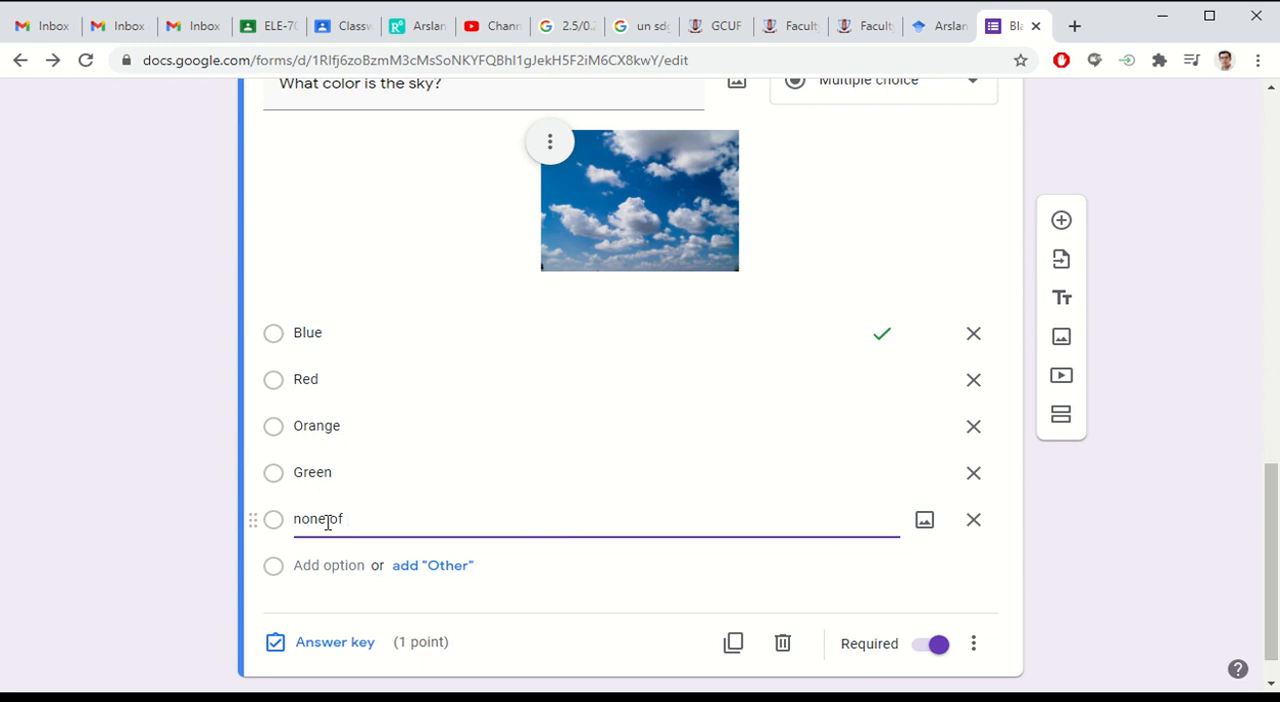
text( the above)
click(78, 380)
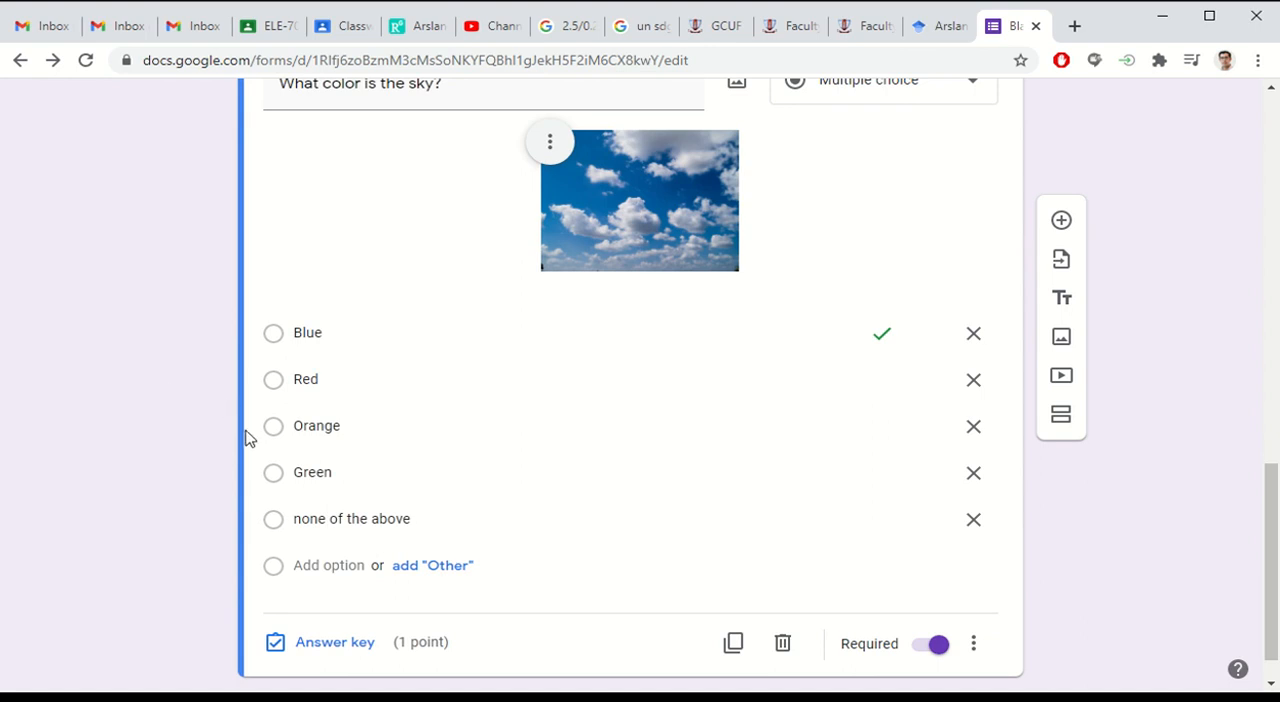
Step: Look over the form's sections and check the list of installed add-ons
scroll(163, 443, up, 2)
scroll(165, 440, down, 2)
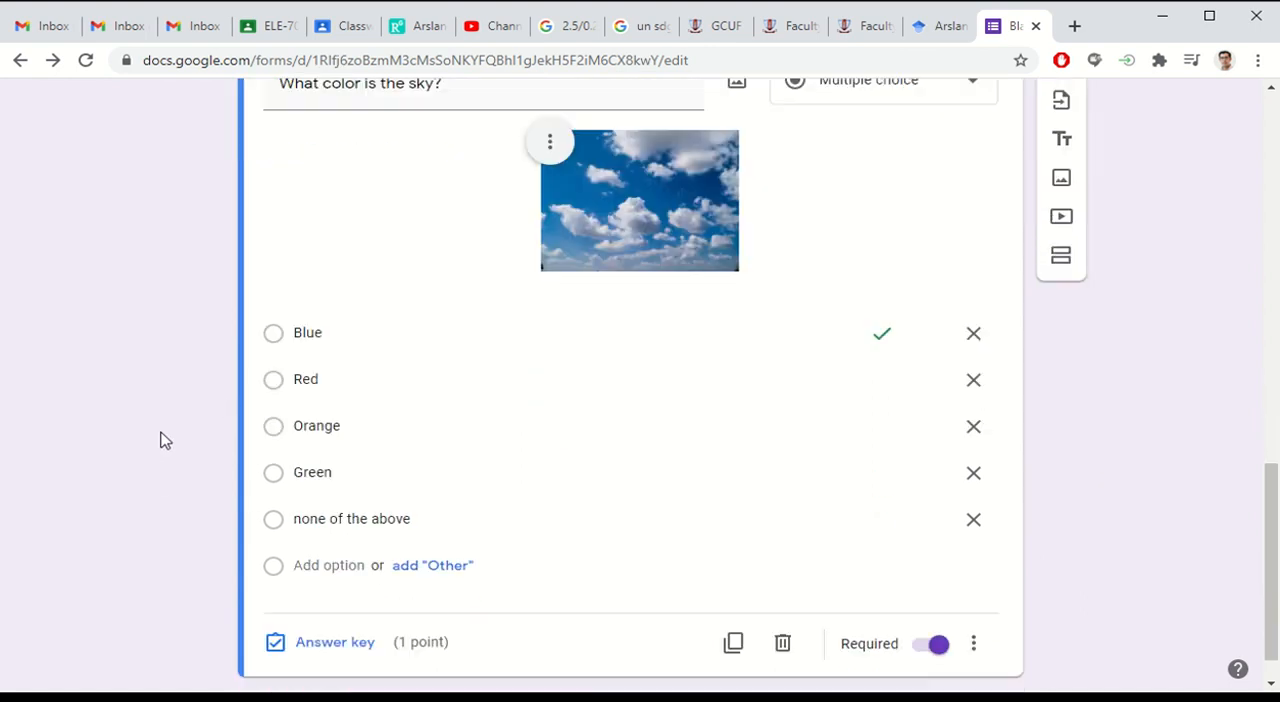
scroll(165, 440, down, 1)
scroll(170, 430, up, 3)
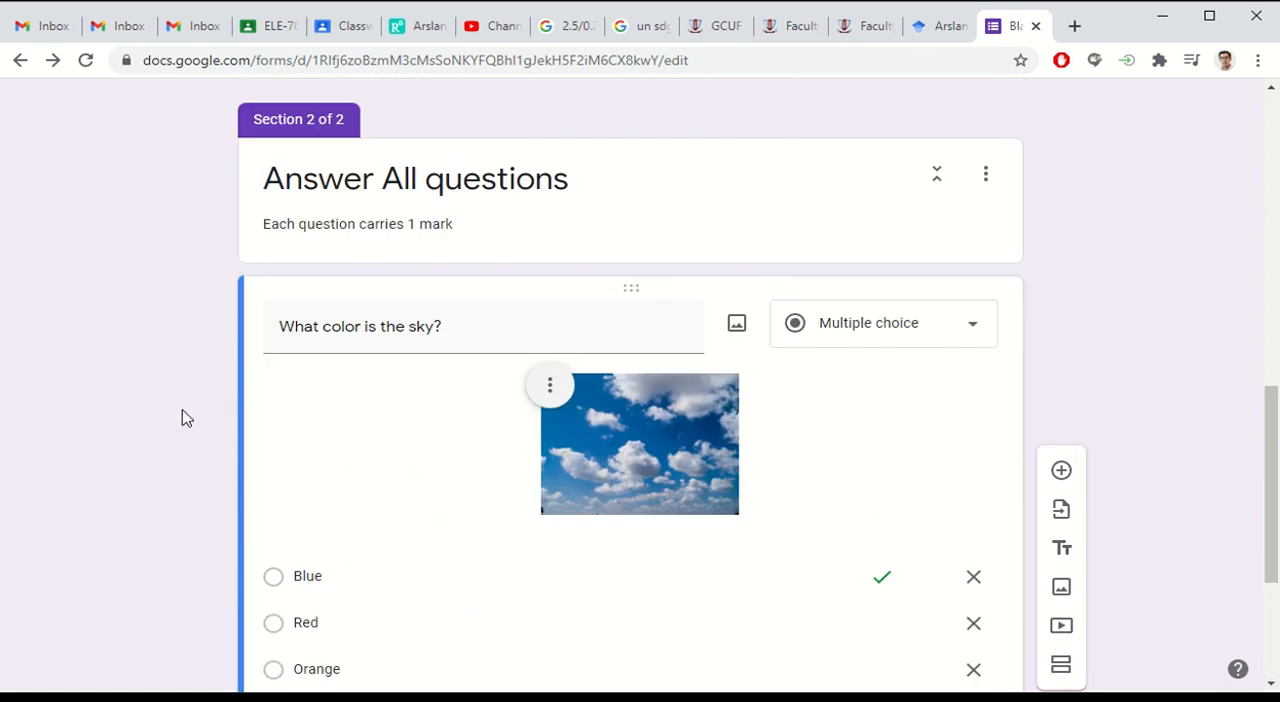
scroll(893, 400, down, 1)
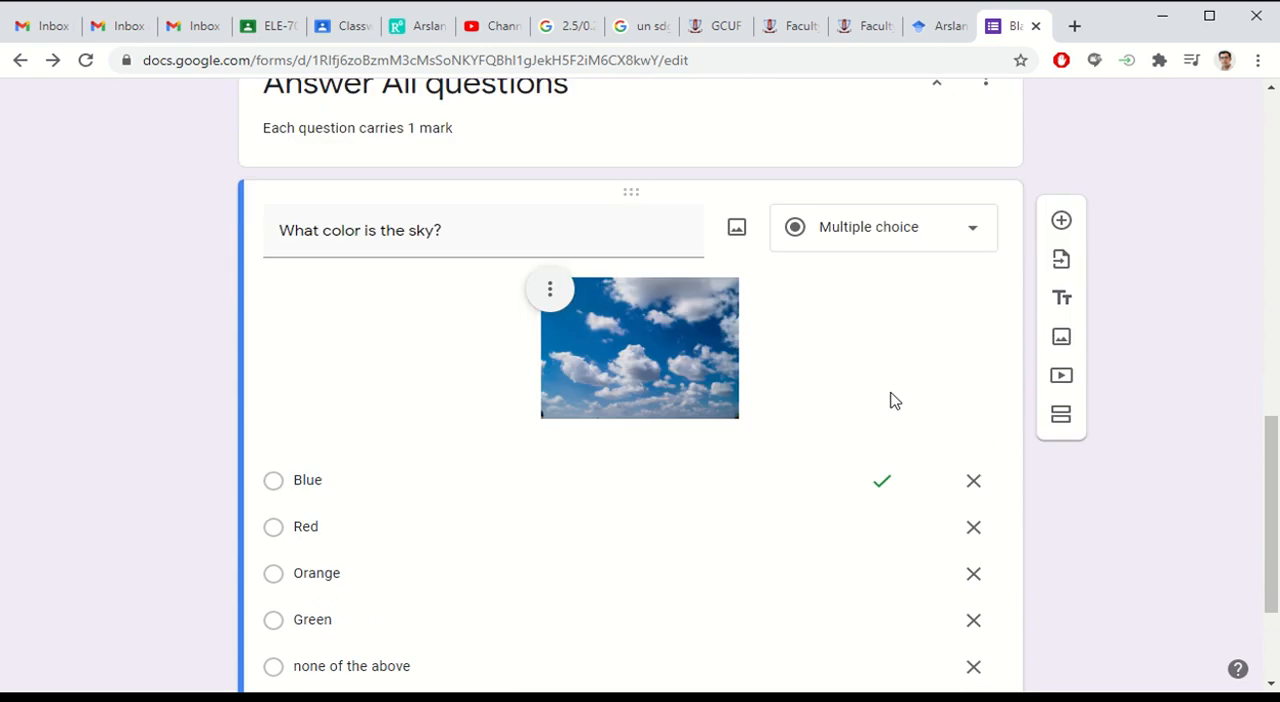
scroll(893, 400, up, 10)
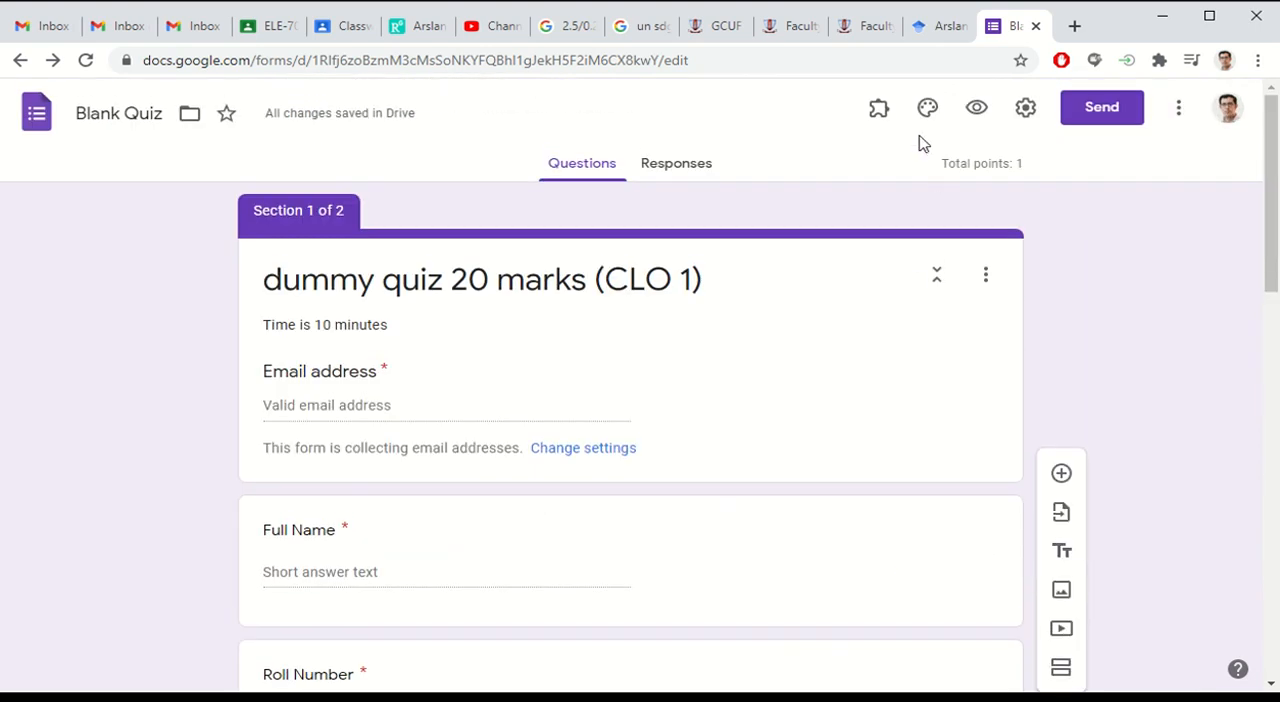
click(880, 112)
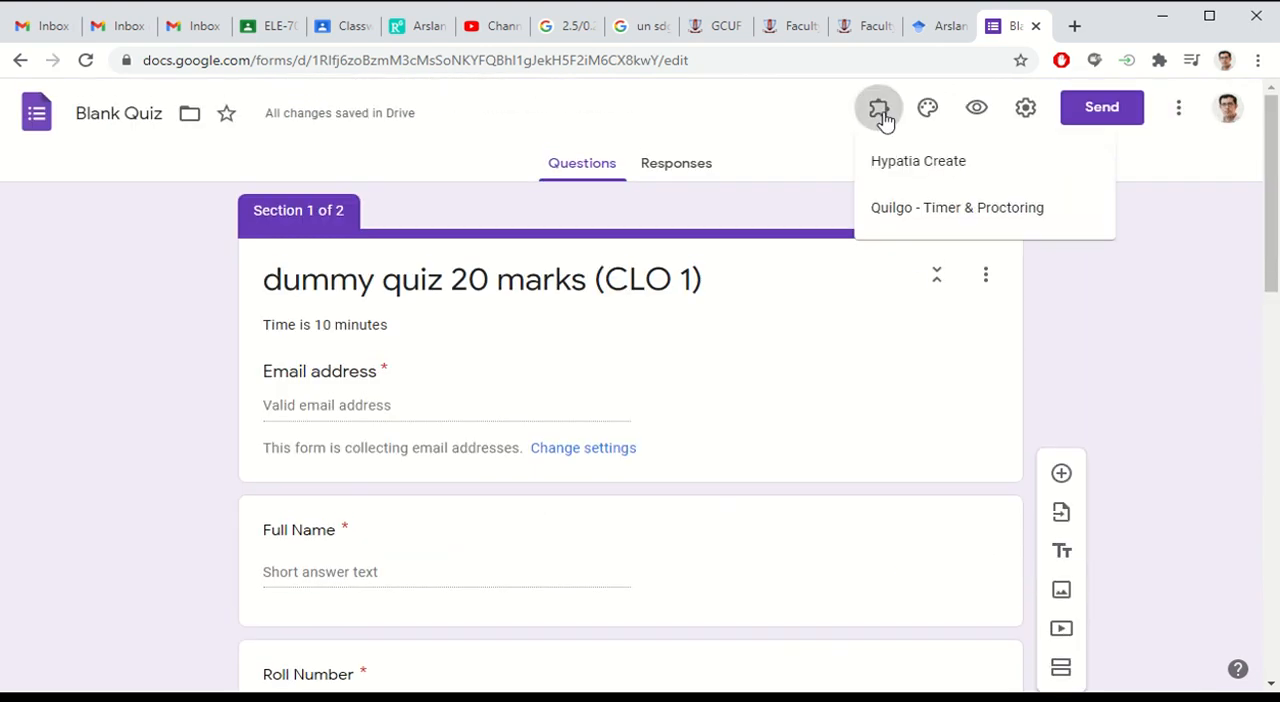
click(880, 112)
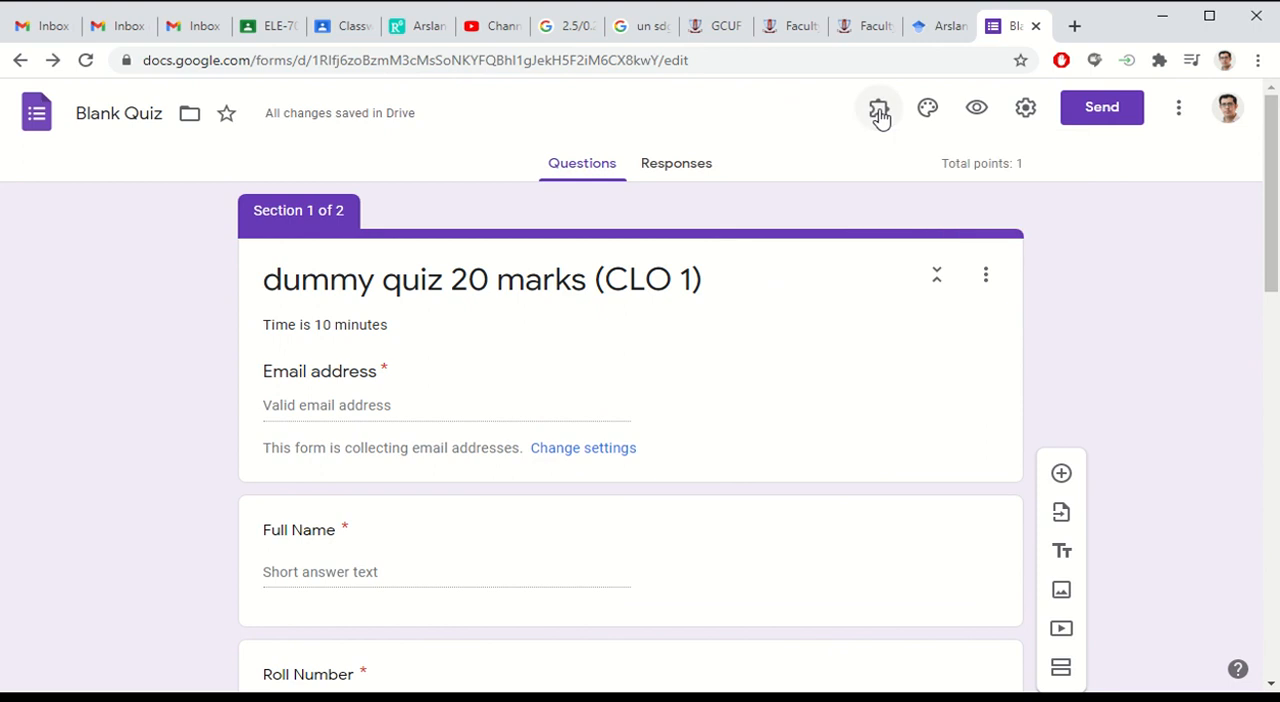
Step: Duplicate the sky question, including its picture, options and answer key
scroll(820, 145, down, 15)
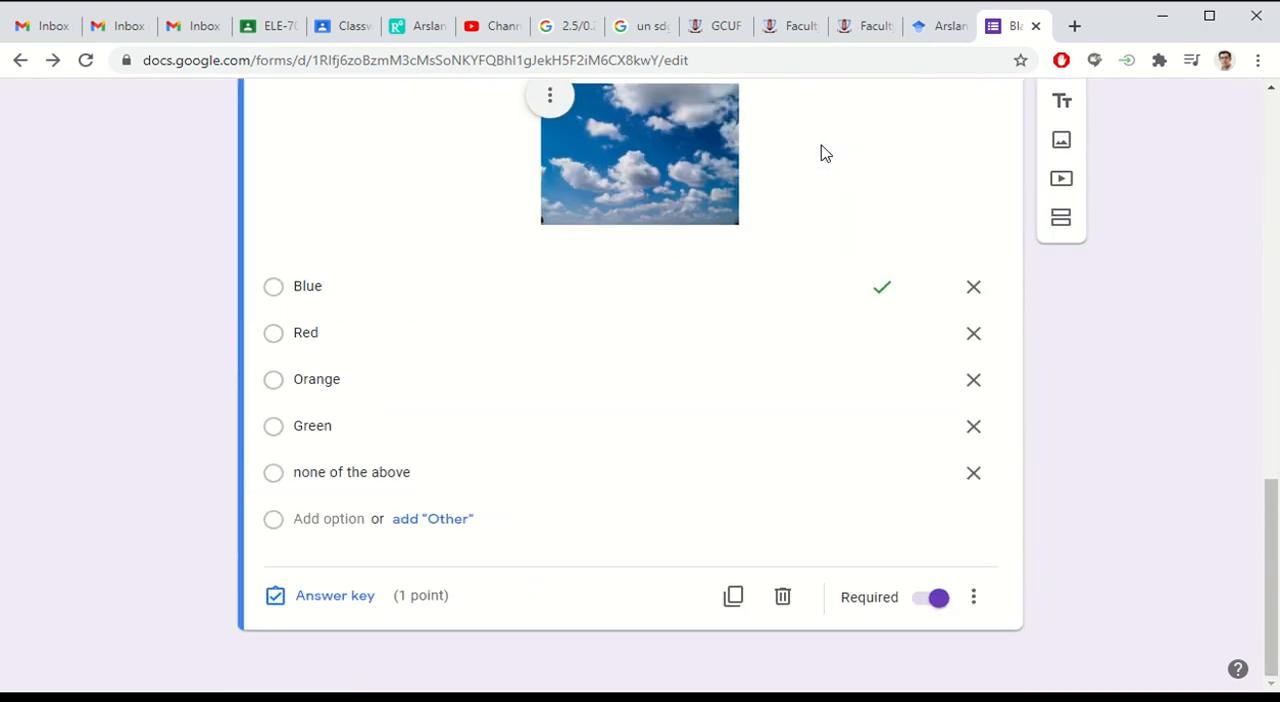
click(735, 599)
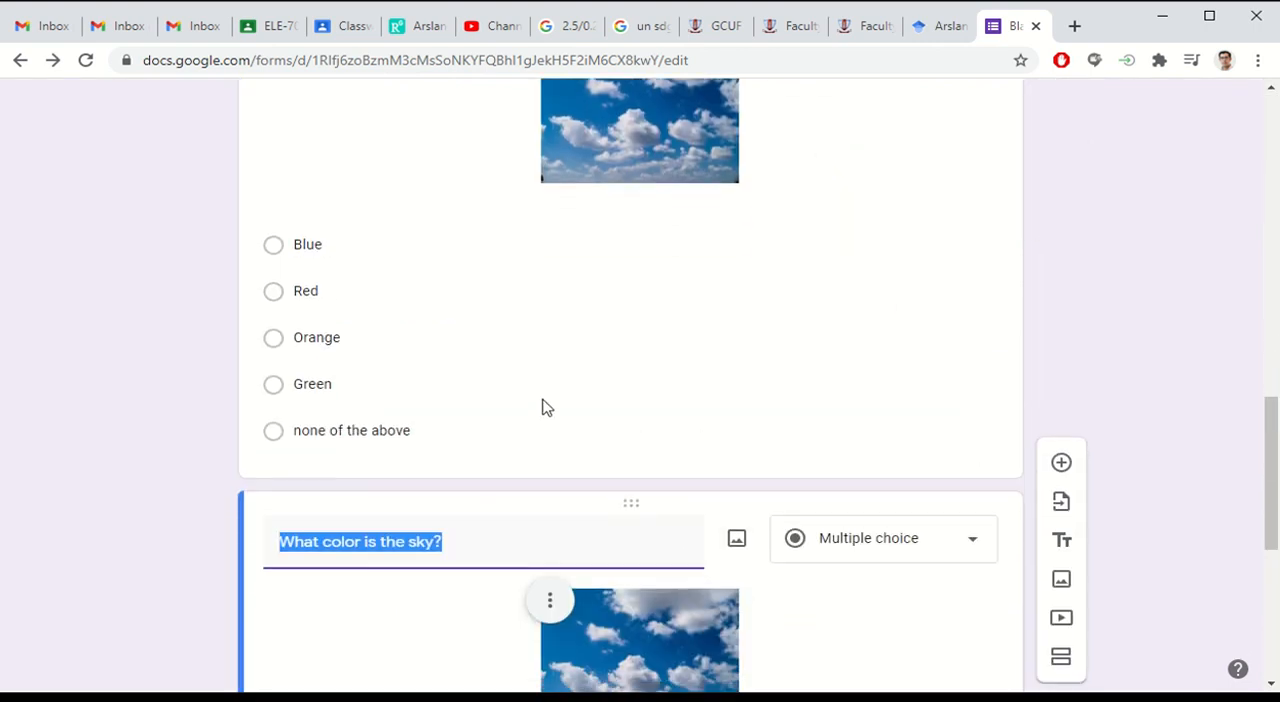
scroll(543, 400, down, 5)
scroll(880, 405, up, 10)
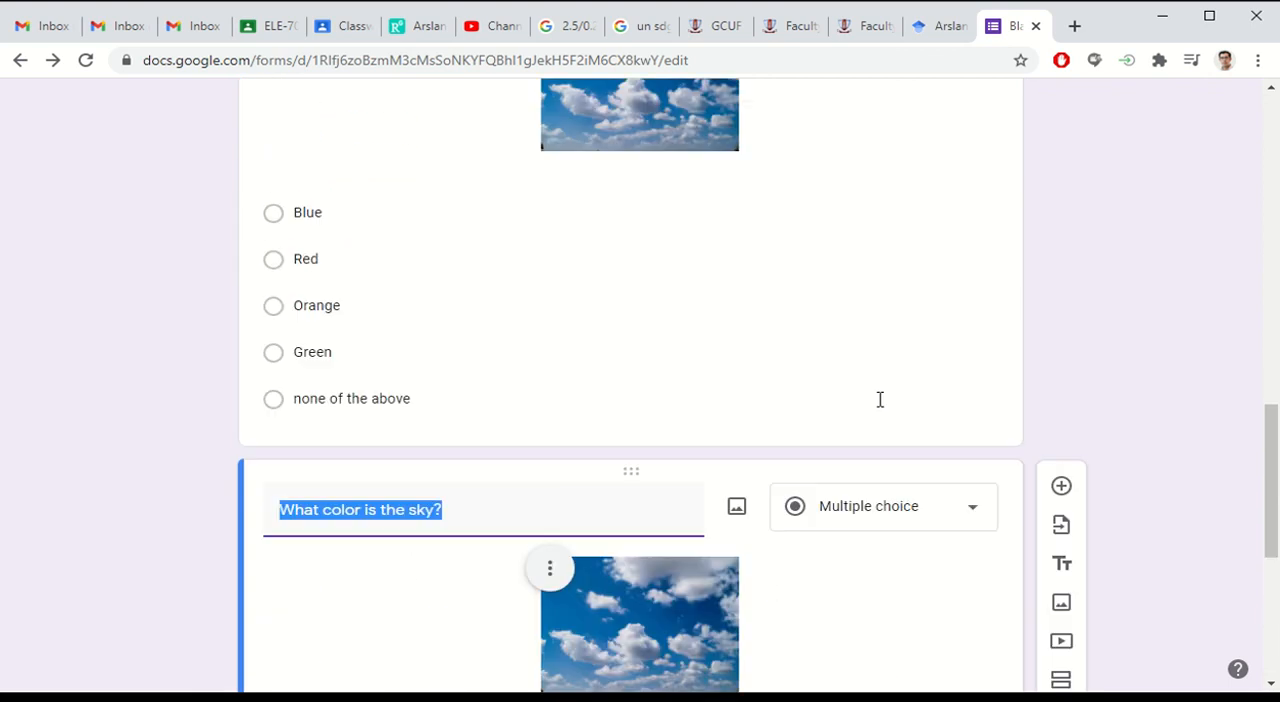
scroll(800, 470, down, 8)
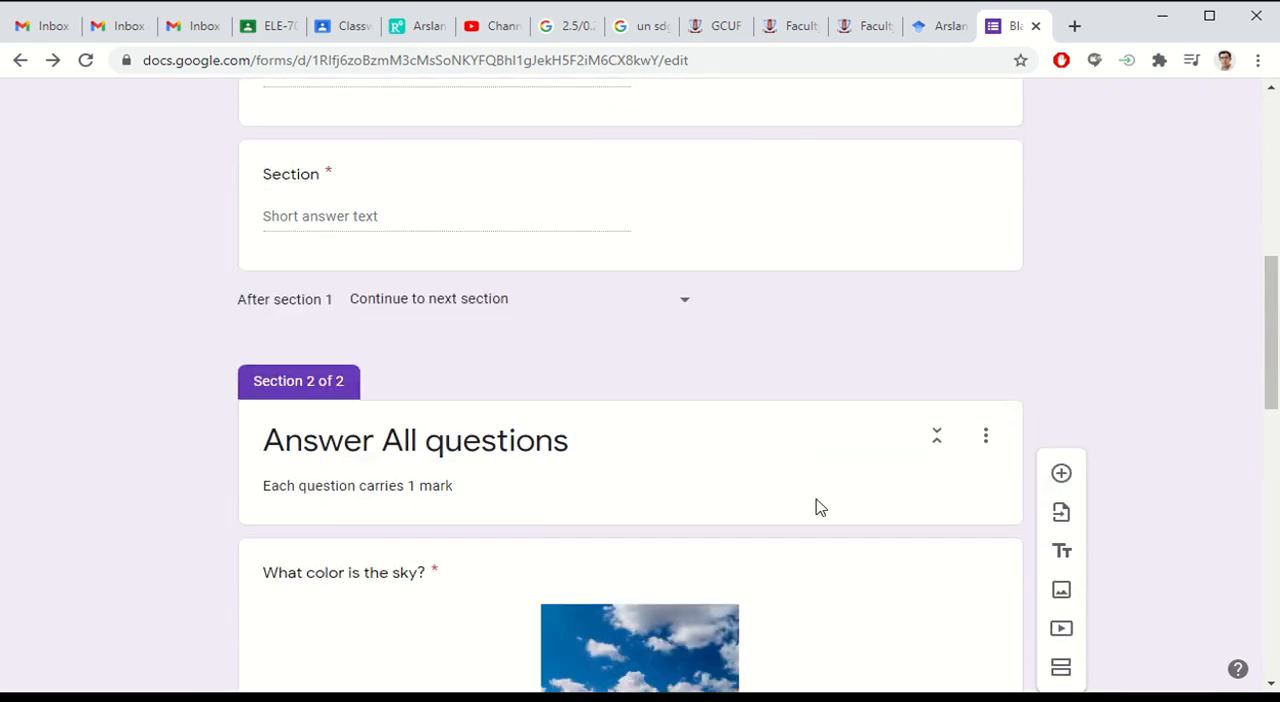
scroll(706, 449, up, 2)
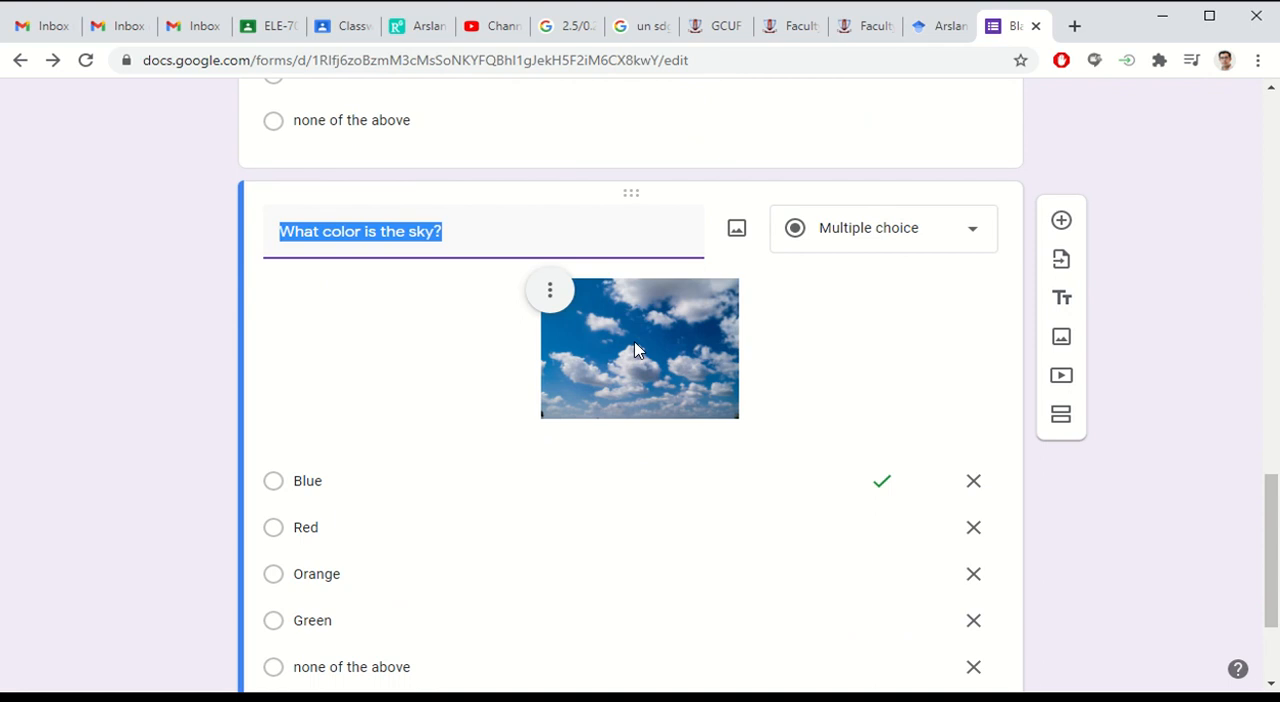
Step: Collapse the "Answer All questions" section and open the second sky question for editing
scroll(634, 350, up, 4)
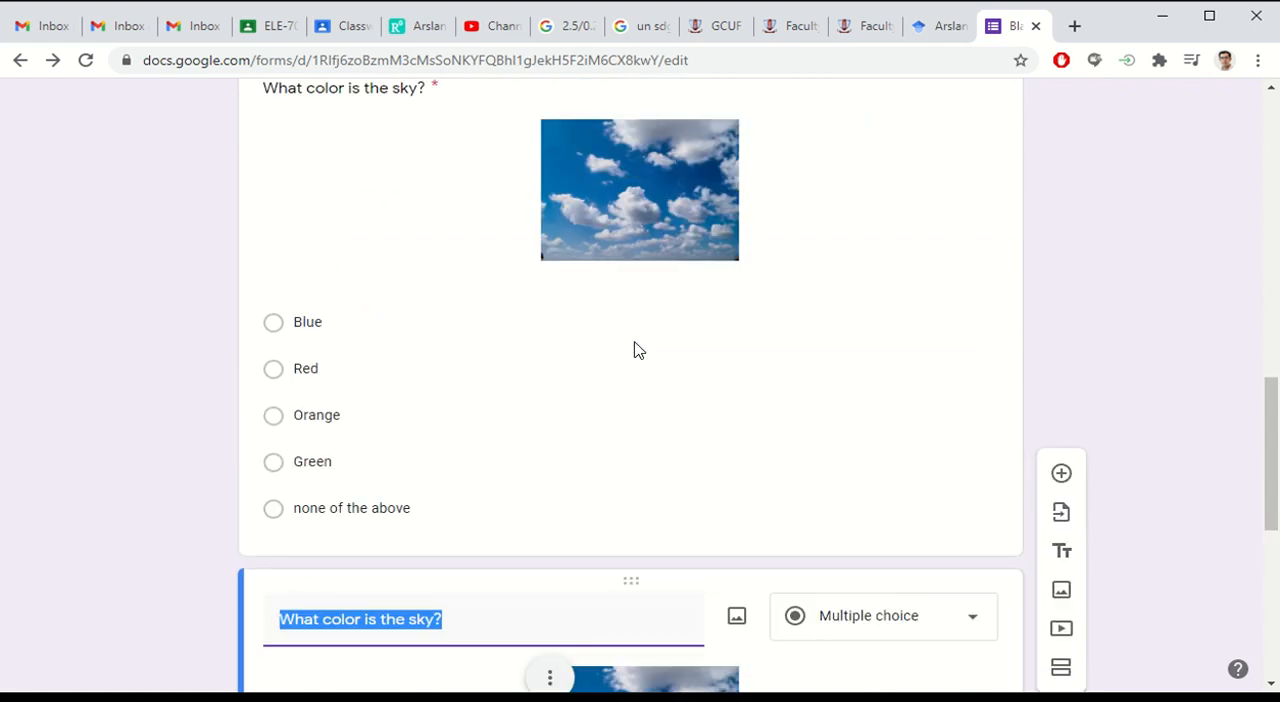
scroll(643, 351, up, 3)
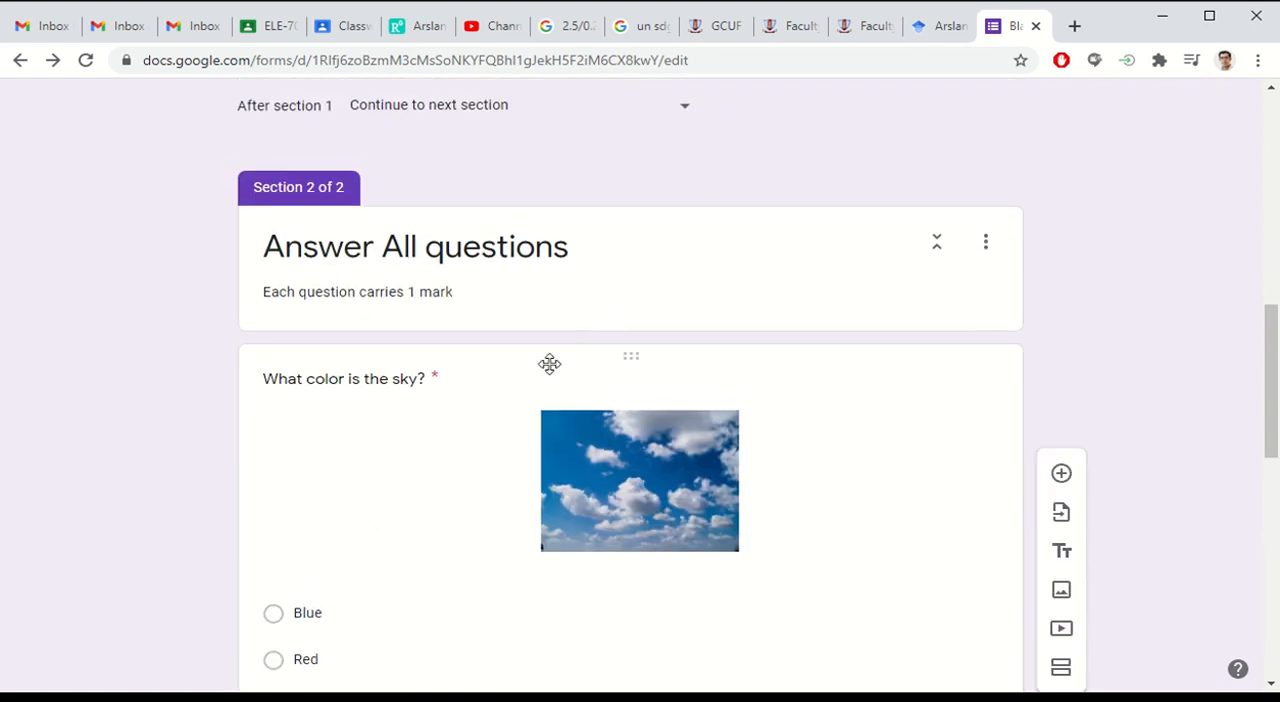
click(549, 363)
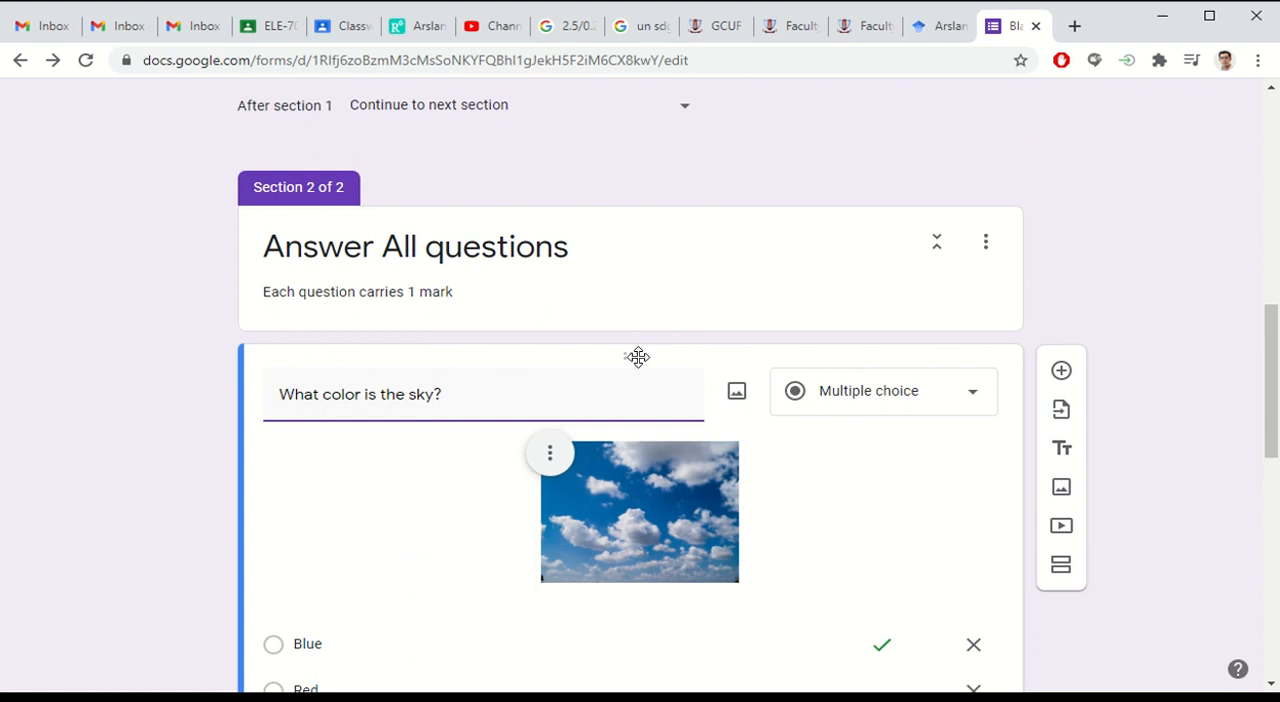
click(936, 240)
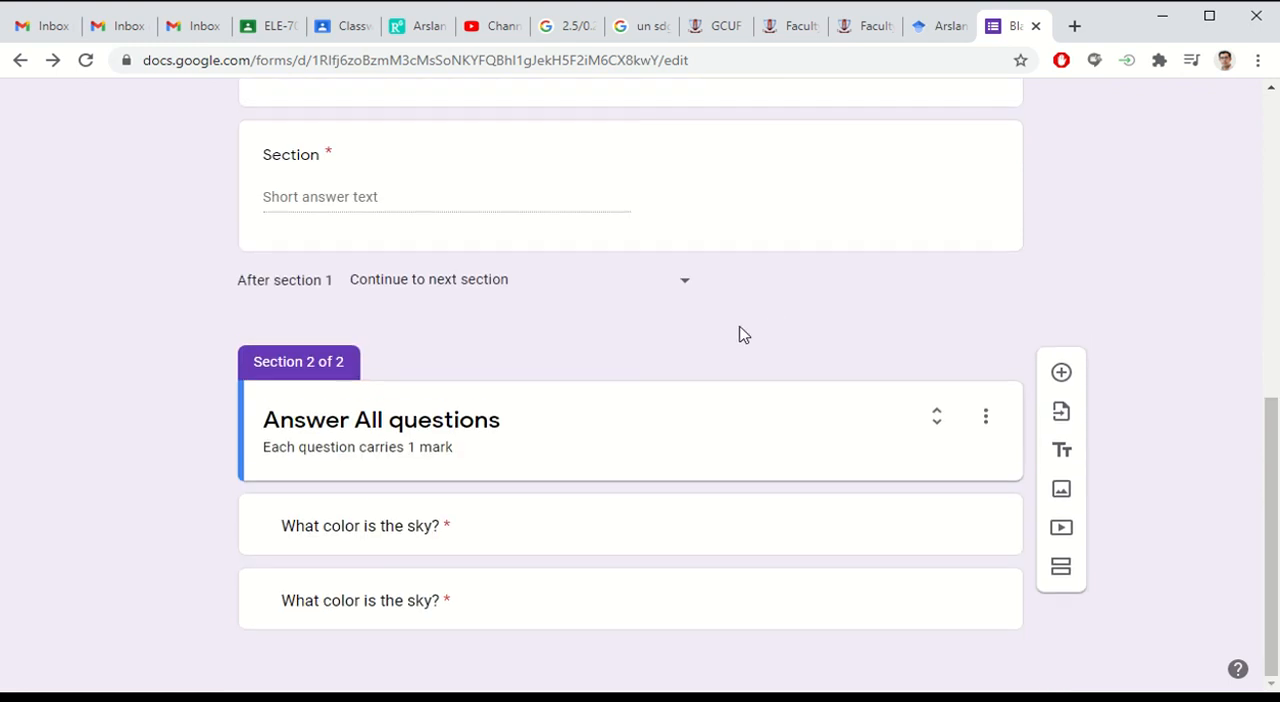
click(563, 603)
Step: Remove the sky picture from the duplicated question
scroll(300, 468, down, 3)
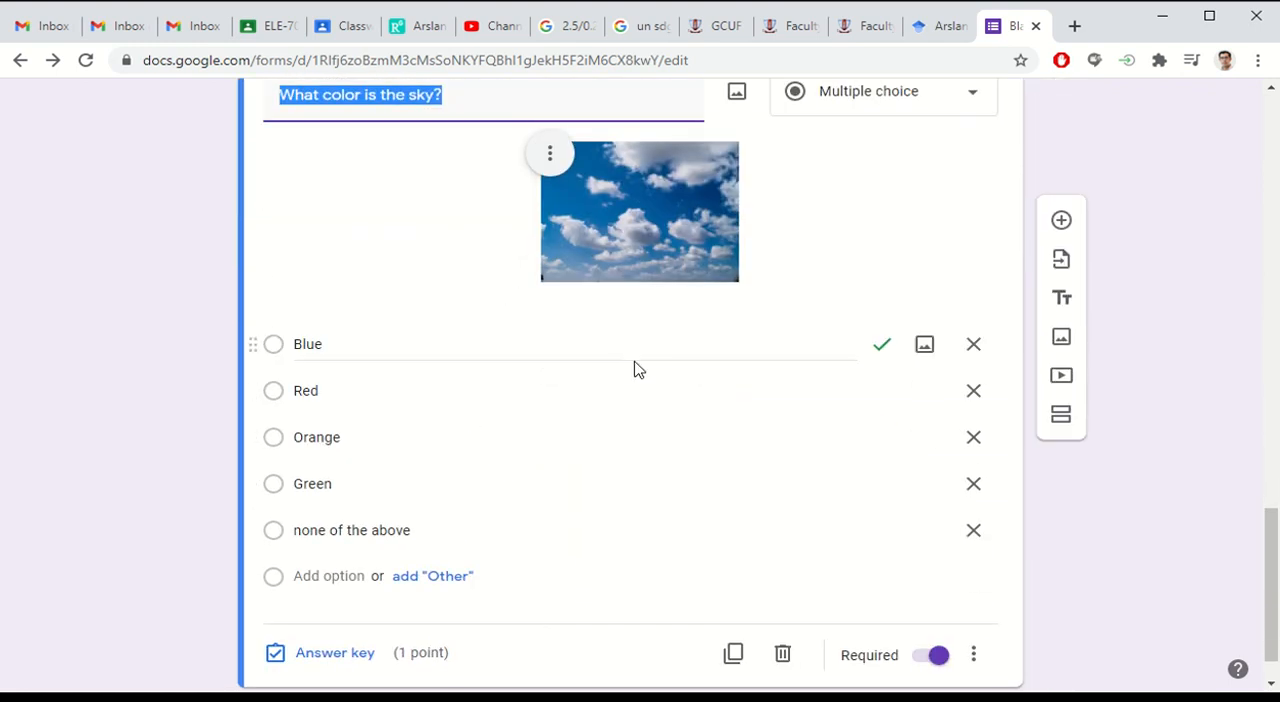
scroll(634, 369, up, 1)
click(551, 254)
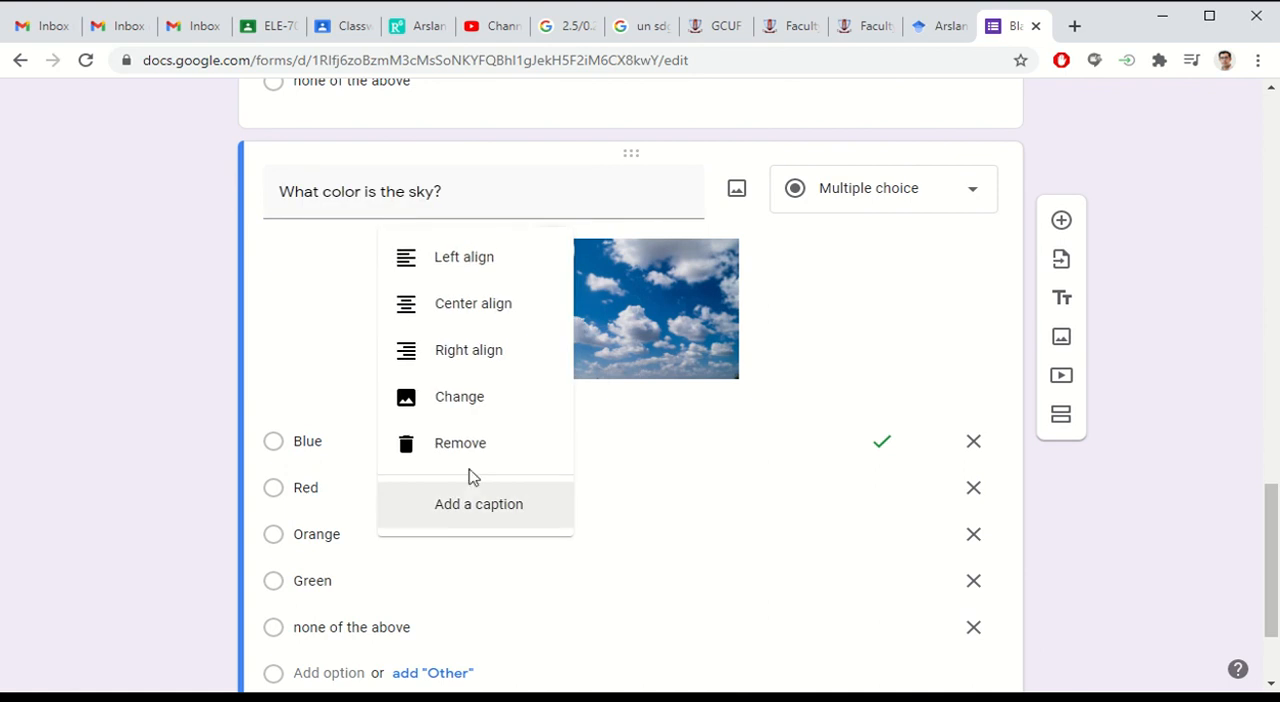
click(474, 446)
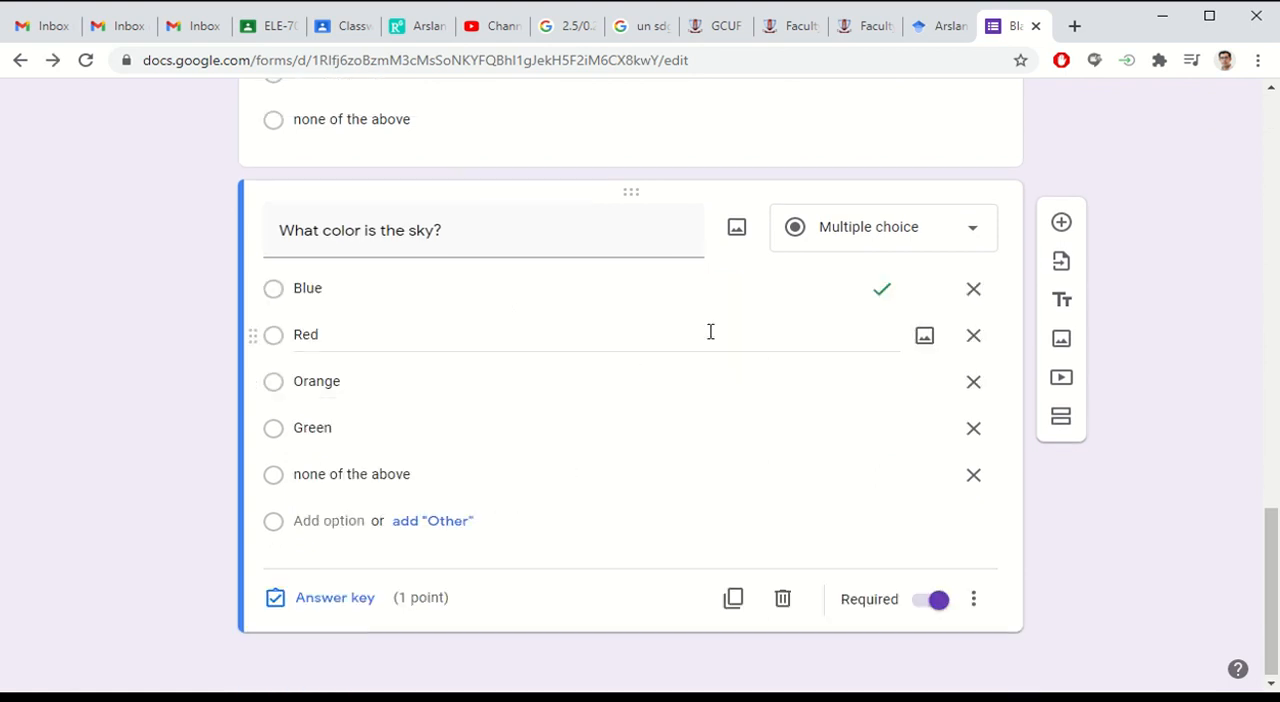
Step: Replace the duplicated question's text with "Solve for x."
scroll(709, 335, up, 1)
scroll(880, 403, up, 3)
scroll(897, 400, down, 4)
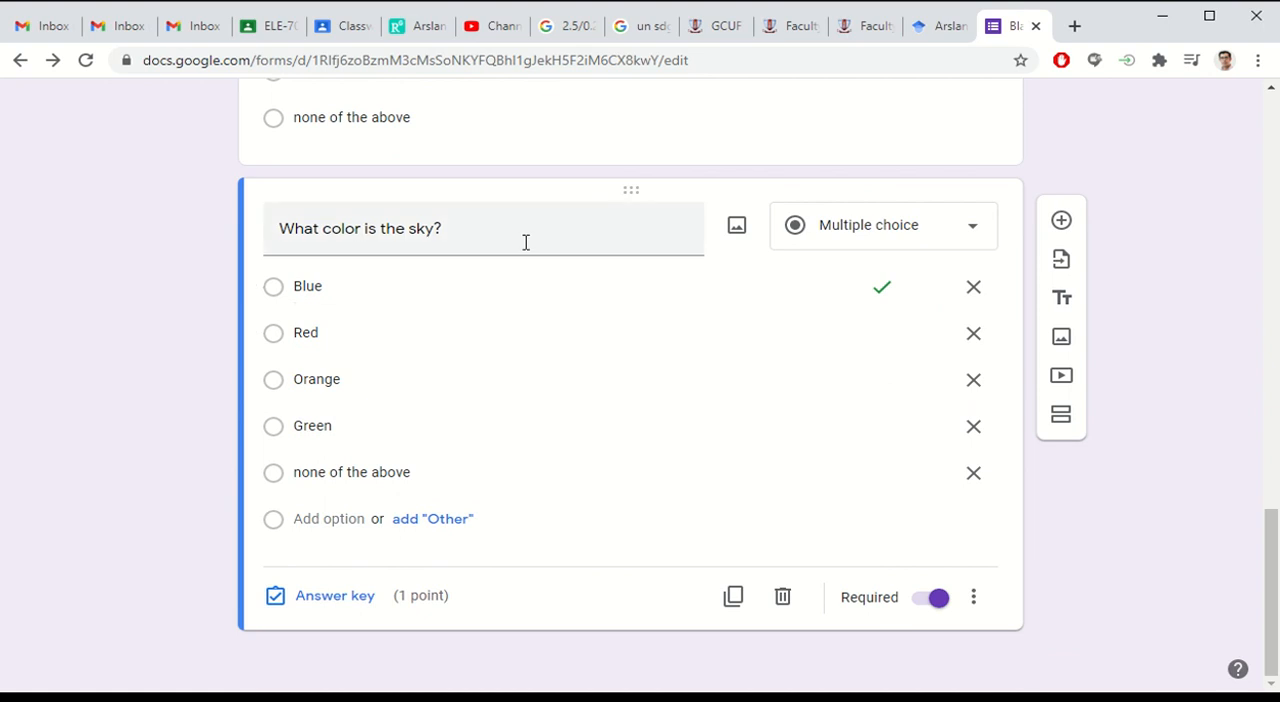
click(495, 232)
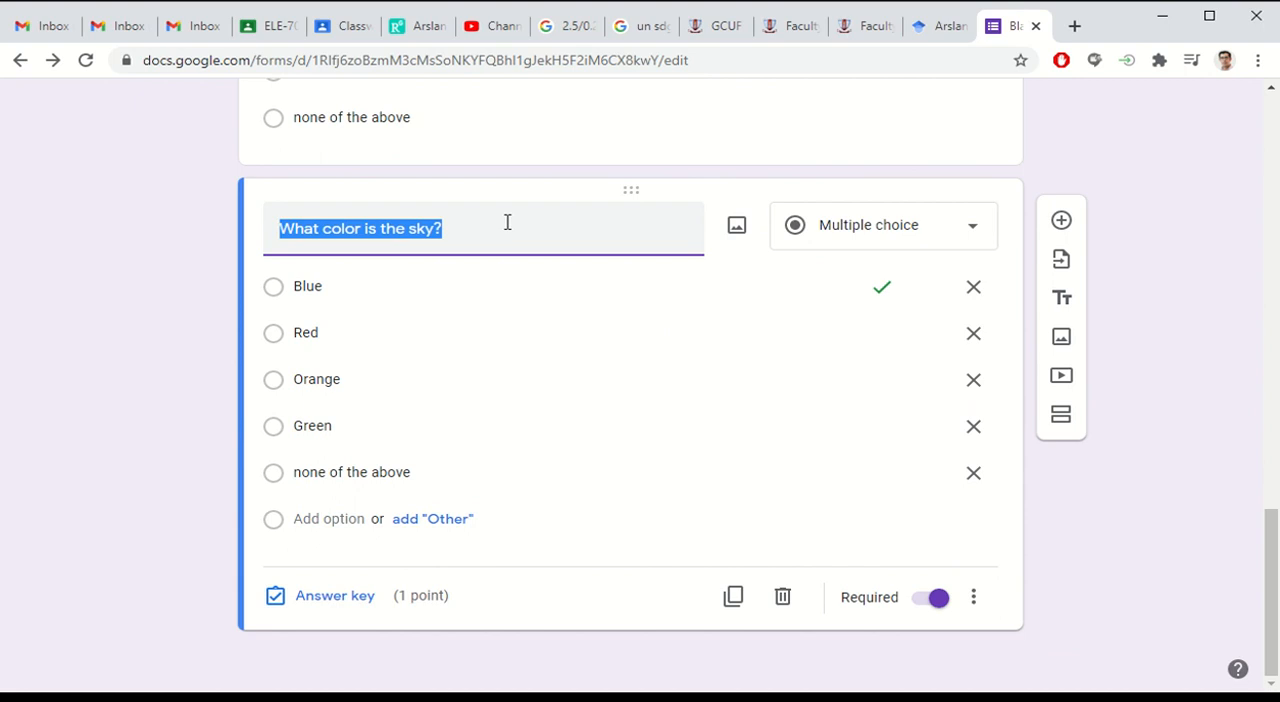
text(S)
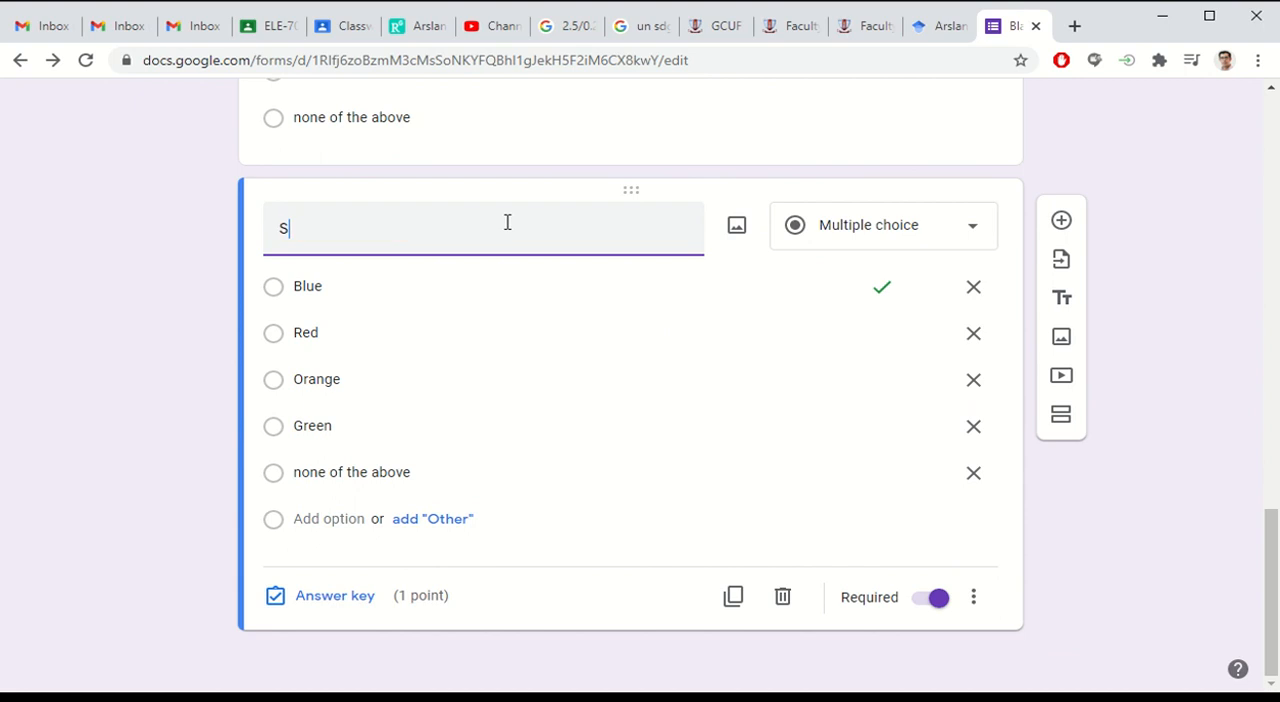
text(olve for x.)
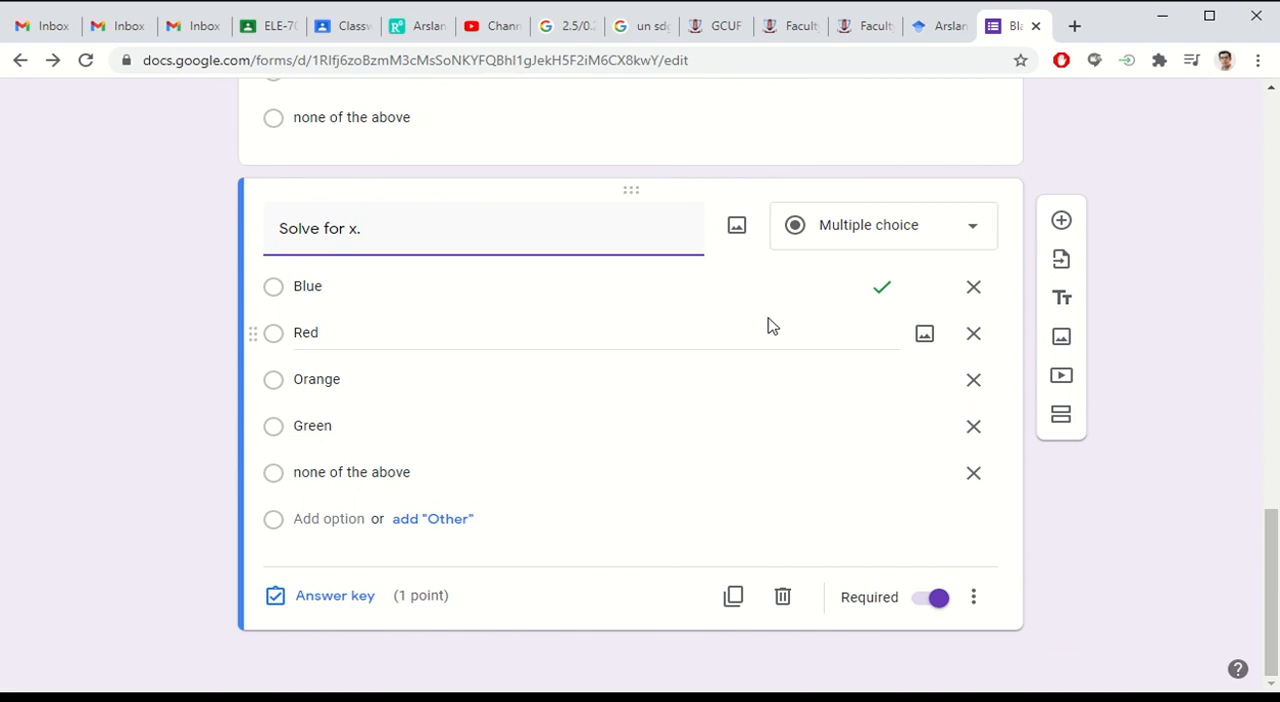
Step: Check the installed add-ons and open the Google Workspace Marketplace for Forms add-ons
scroll(766, 322, up, 14)
scroll(770, 315, up, 3)
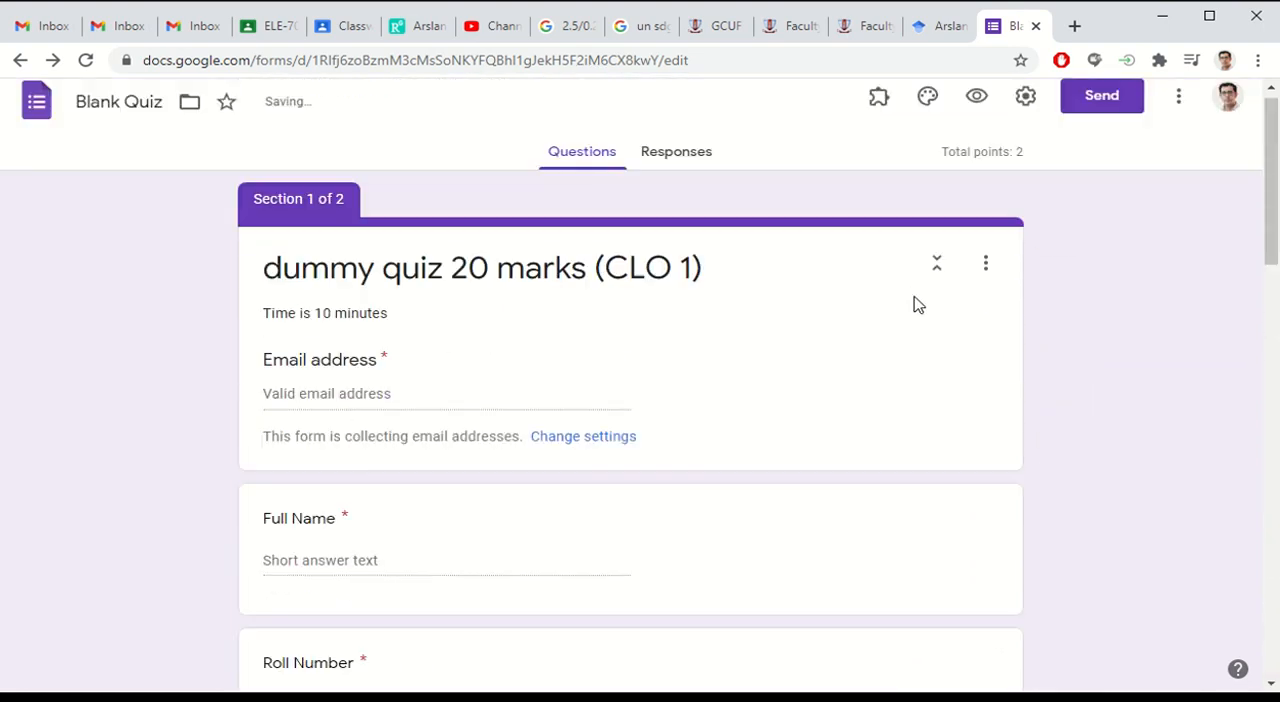
click(878, 108)
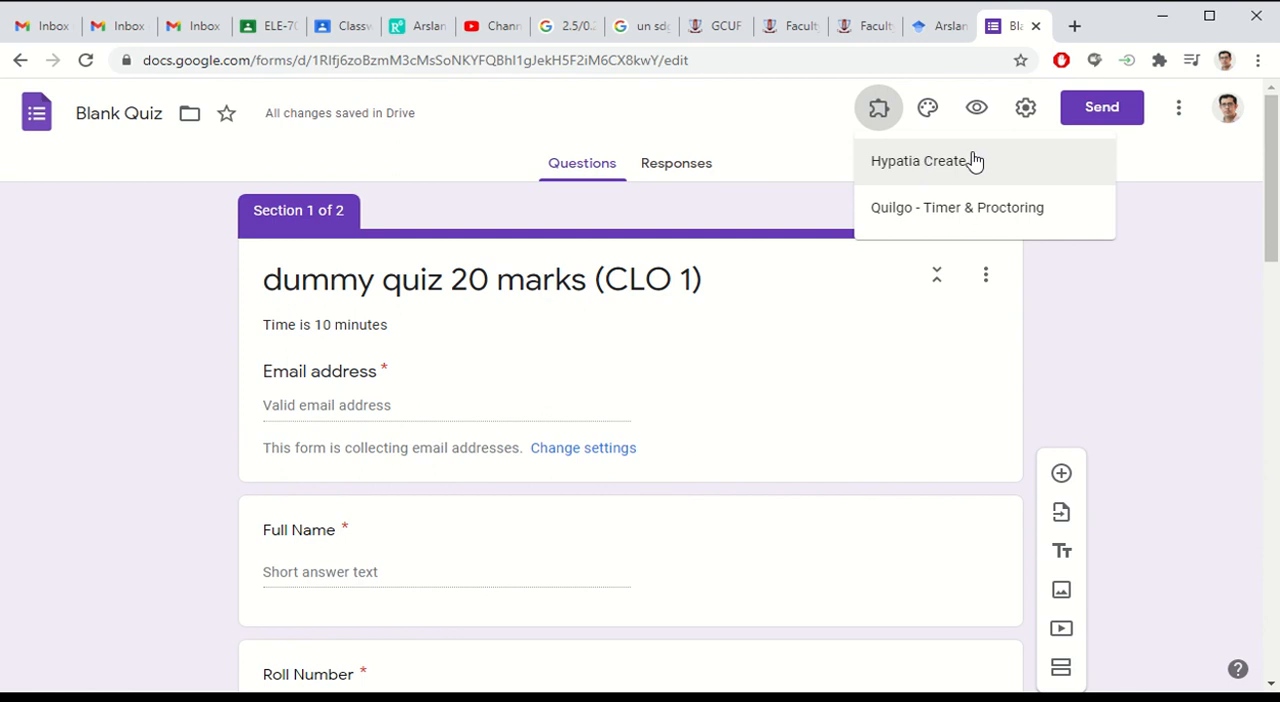
click(1020, 118)
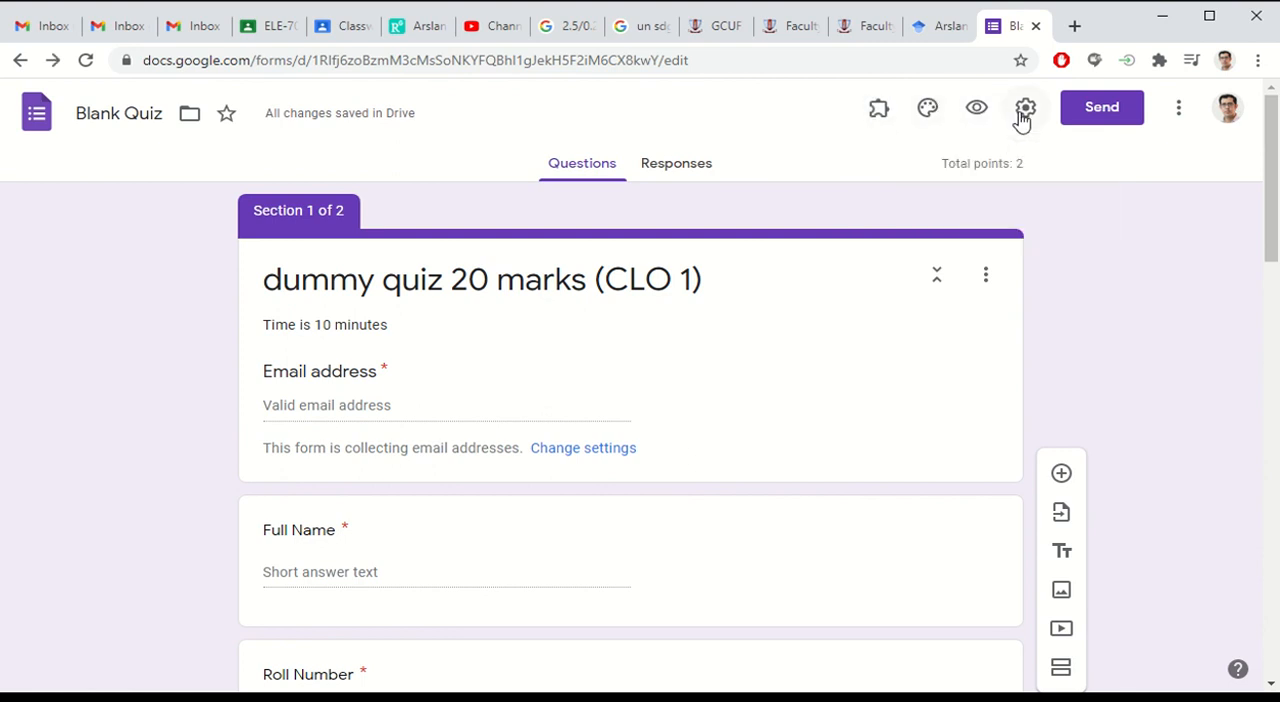
click(1178, 110)
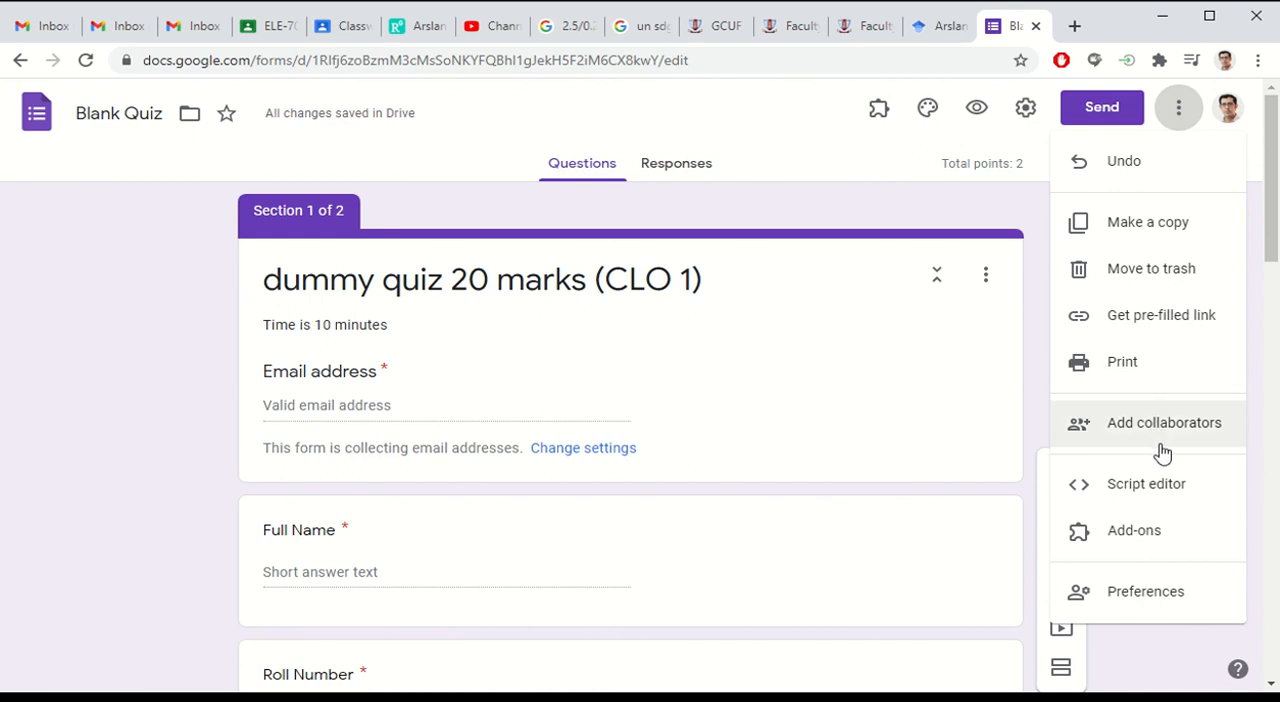
click(1135, 532)
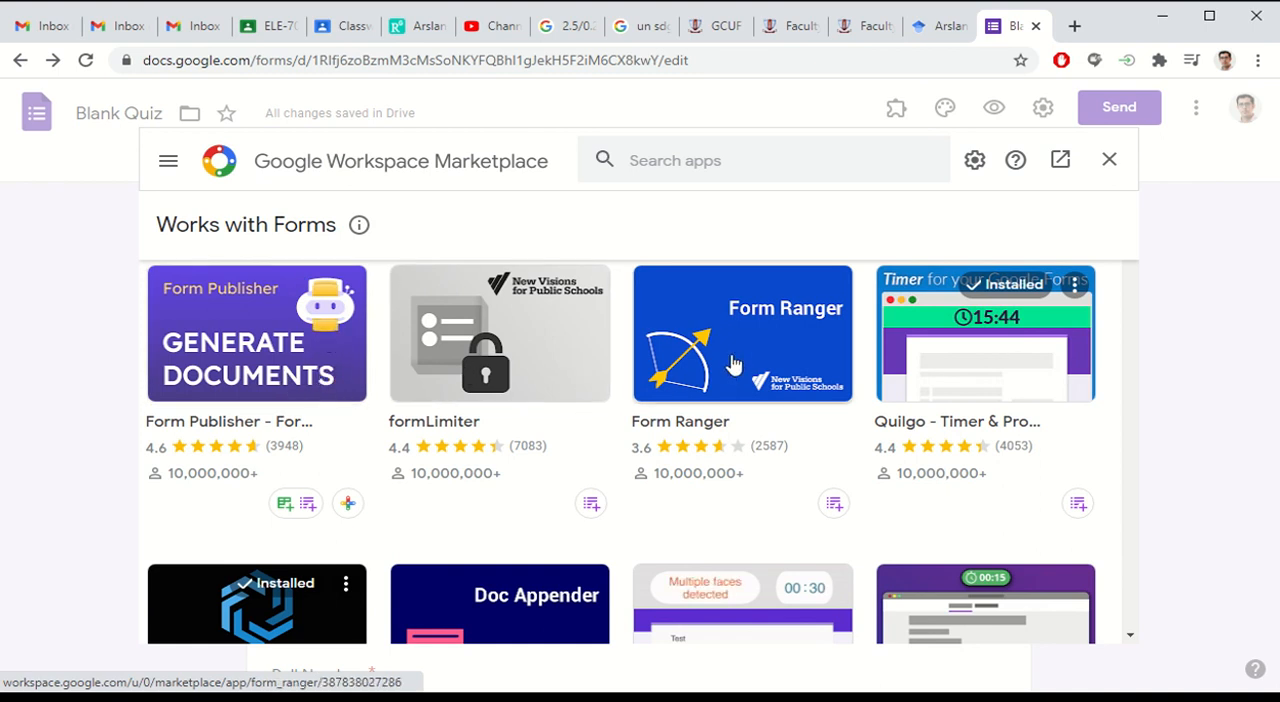
Step: Browse the Marketplace add-ons that work with Forms and search for "Hypatia Create"
scroll(893, 311, down, 1)
scroll(917, 320, down, 1)
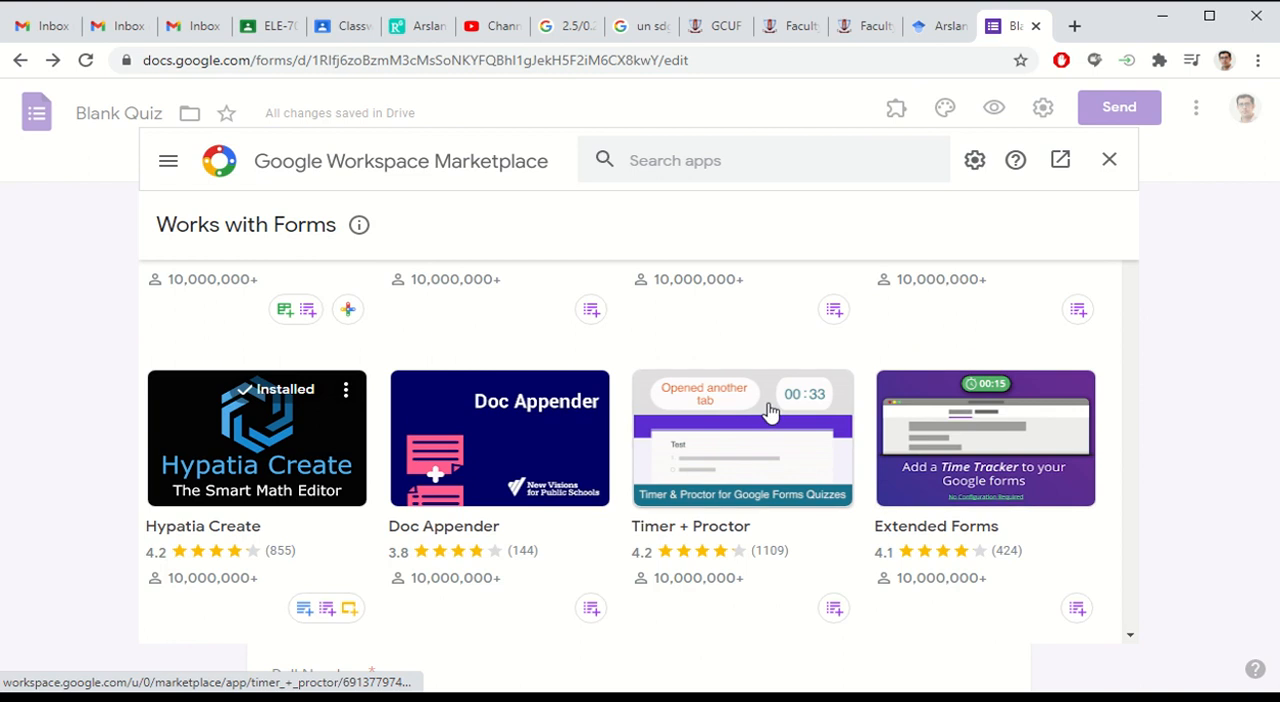
scroll(869, 350, down, 10)
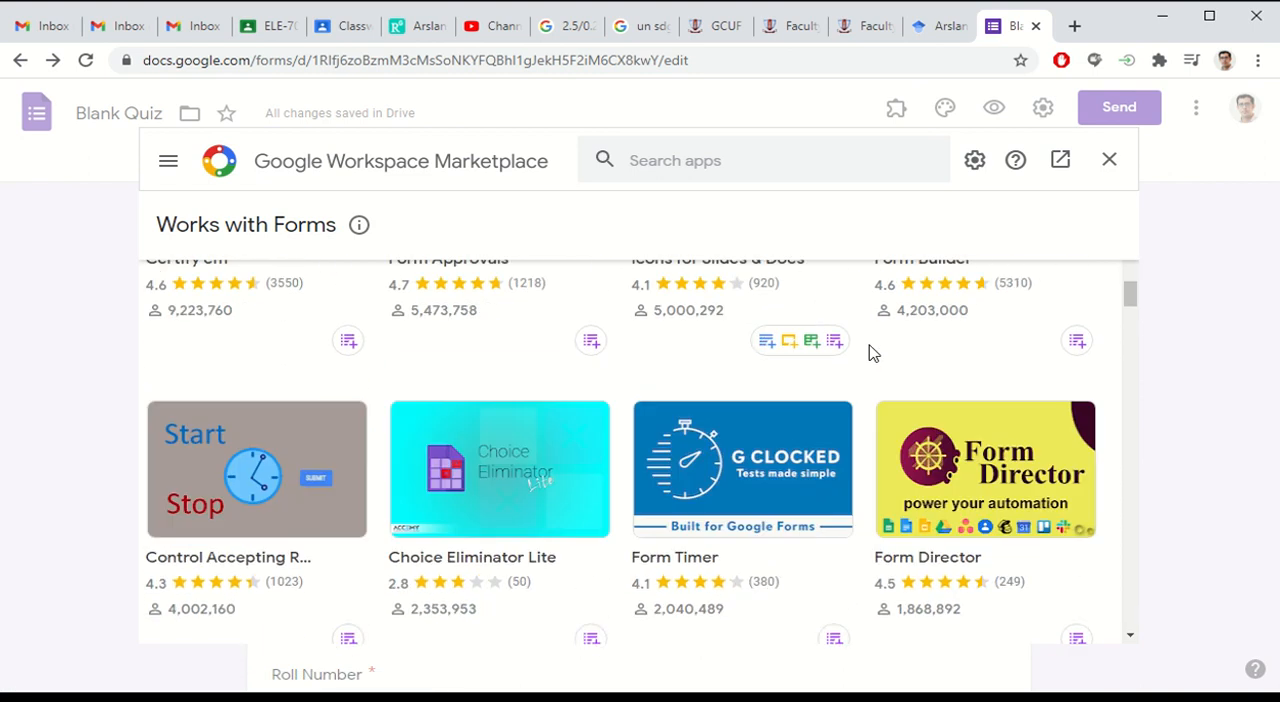
scroll(869, 350, up, 10)
click(731, 164)
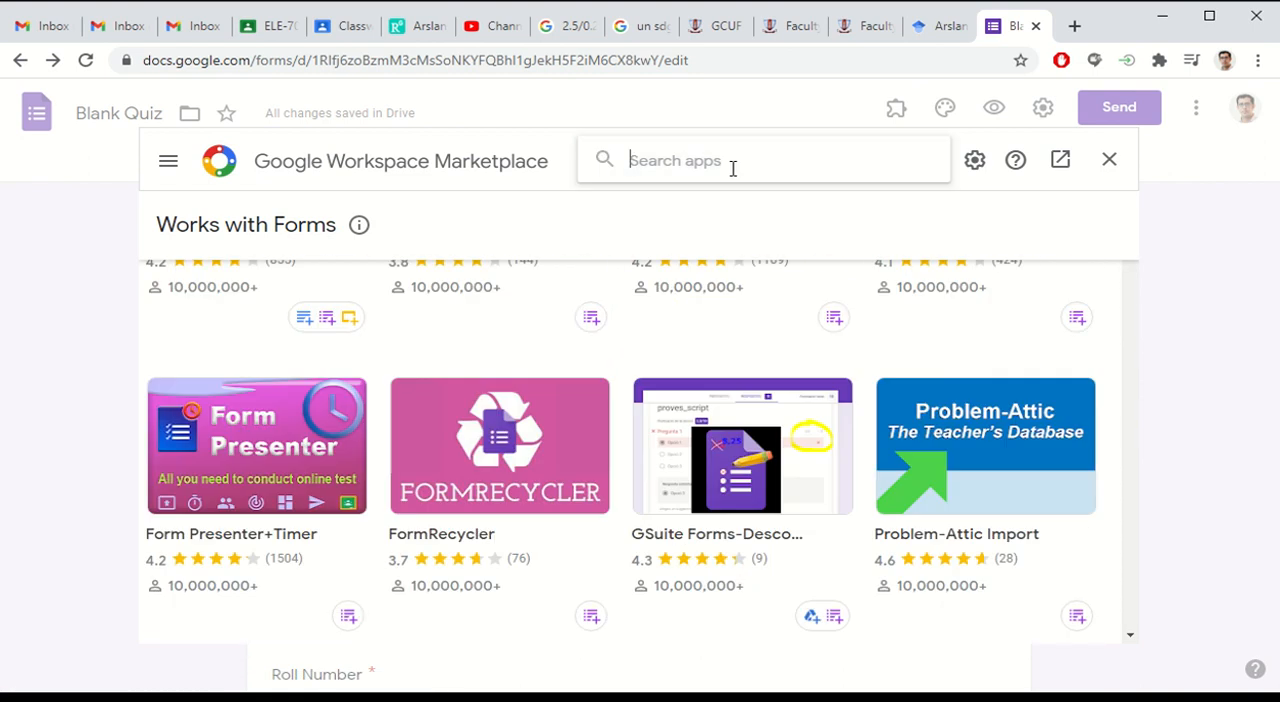
text(hyp)
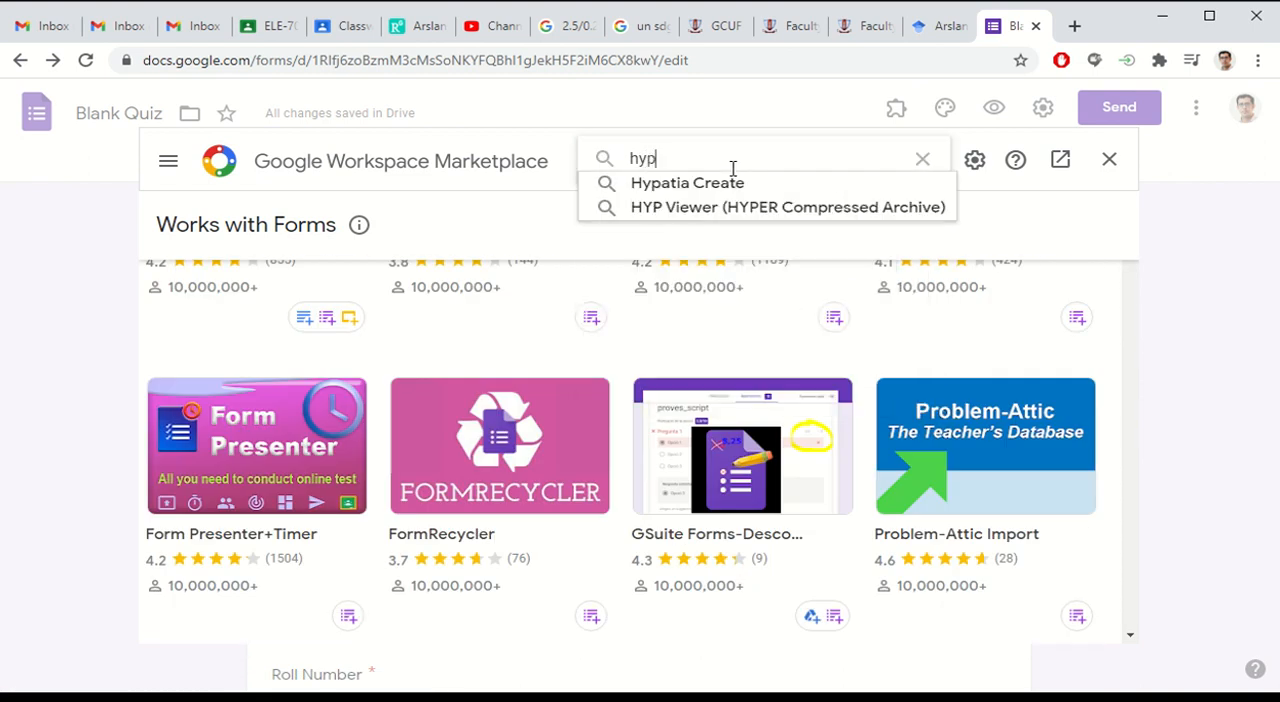
text(atia)
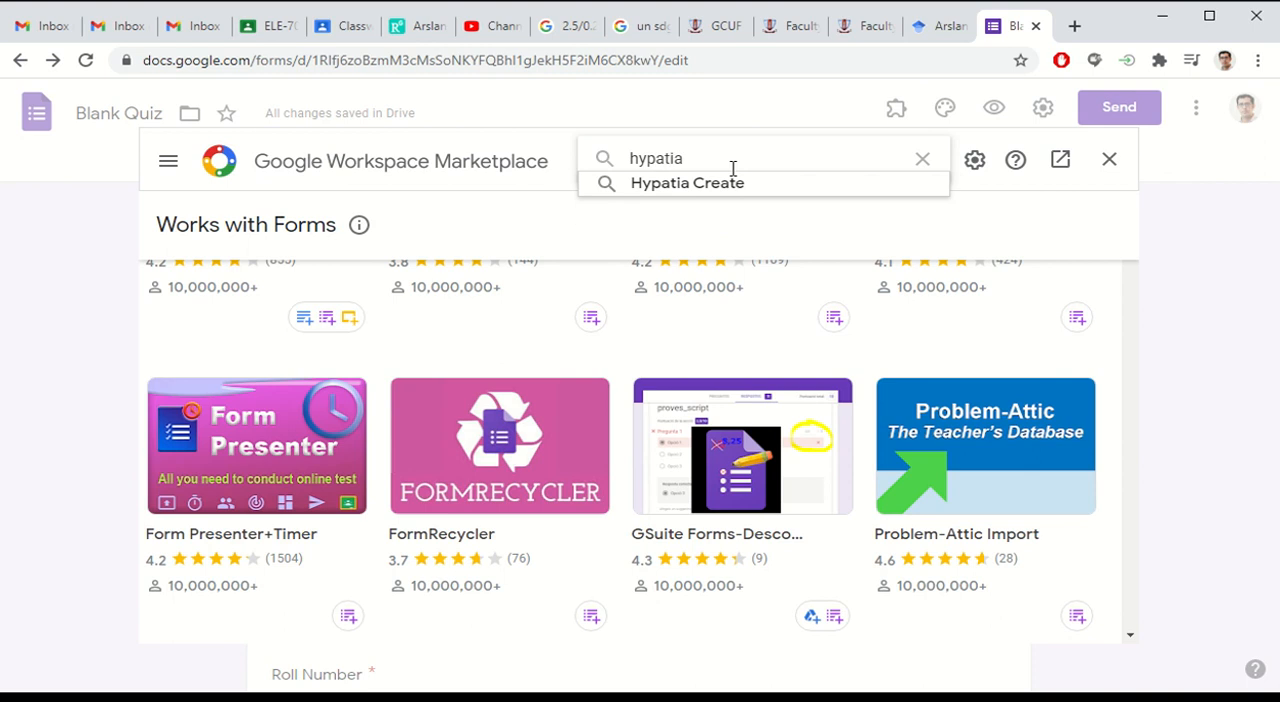
click(730, 186)
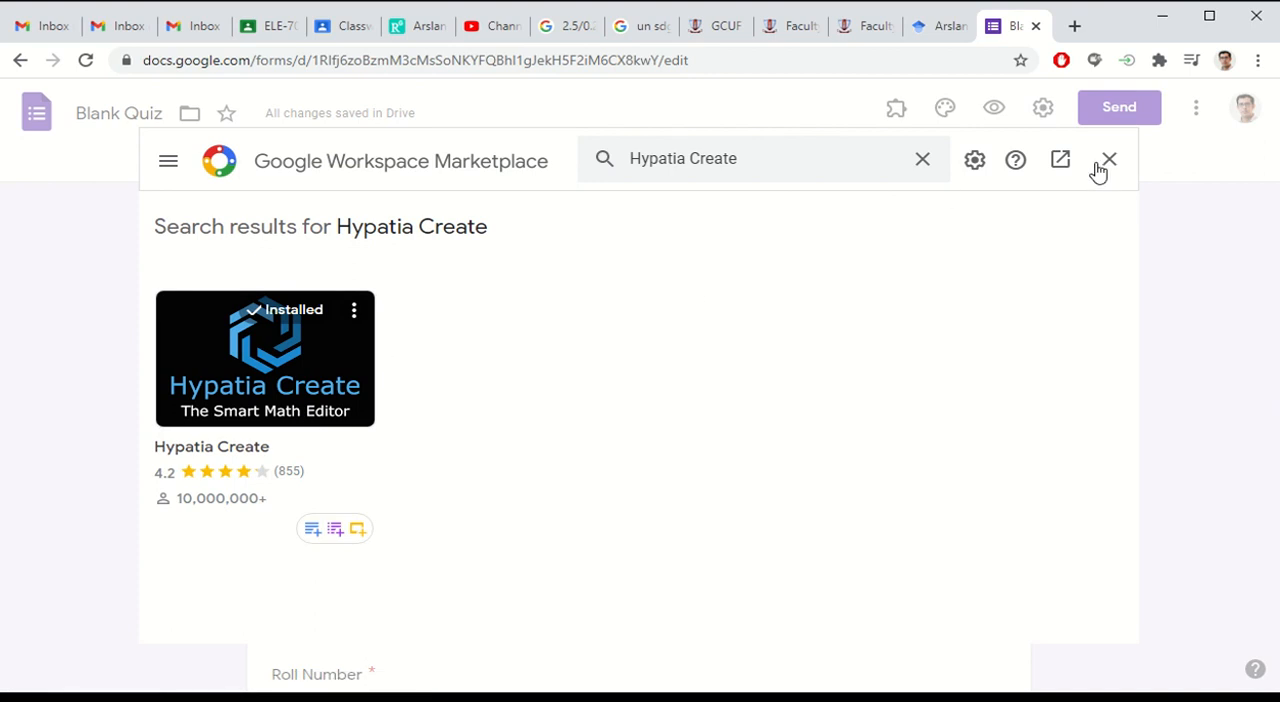
Step: Repeat the Marketplace search with just "Hypatia", check the add-on's installation status and close the Marketplace
double_click(695, 170)
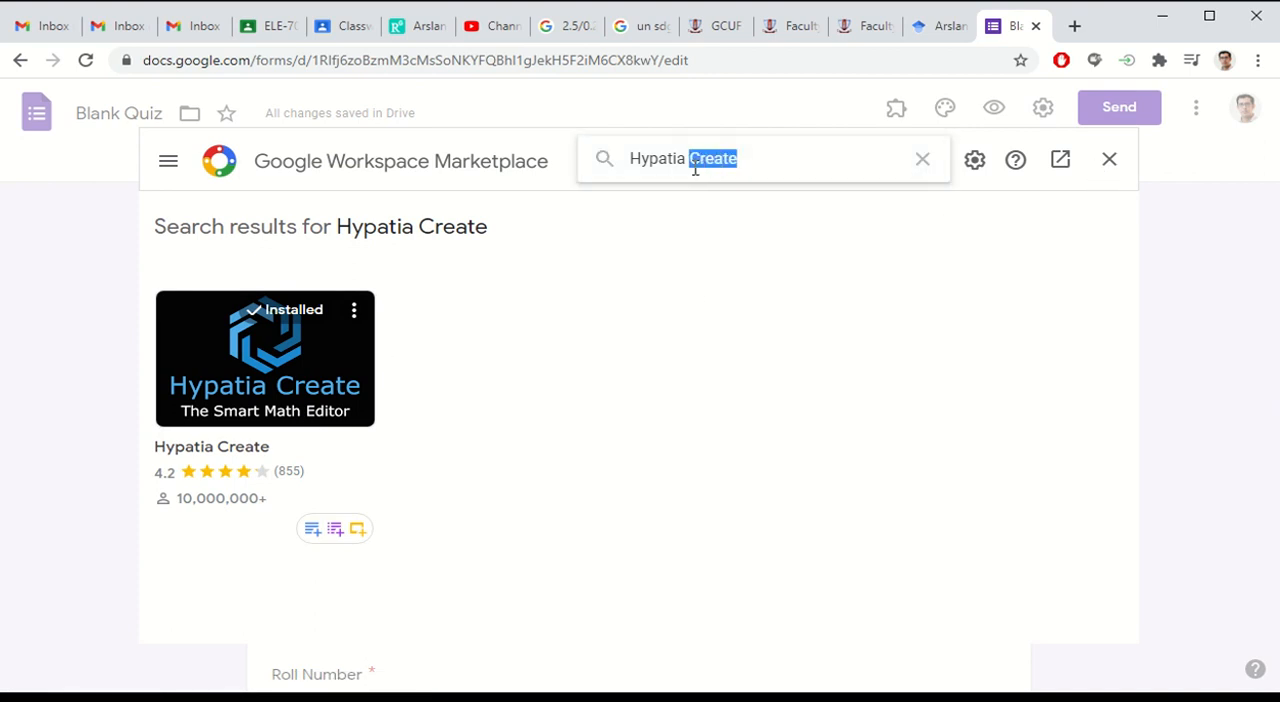
key(BackSpace)
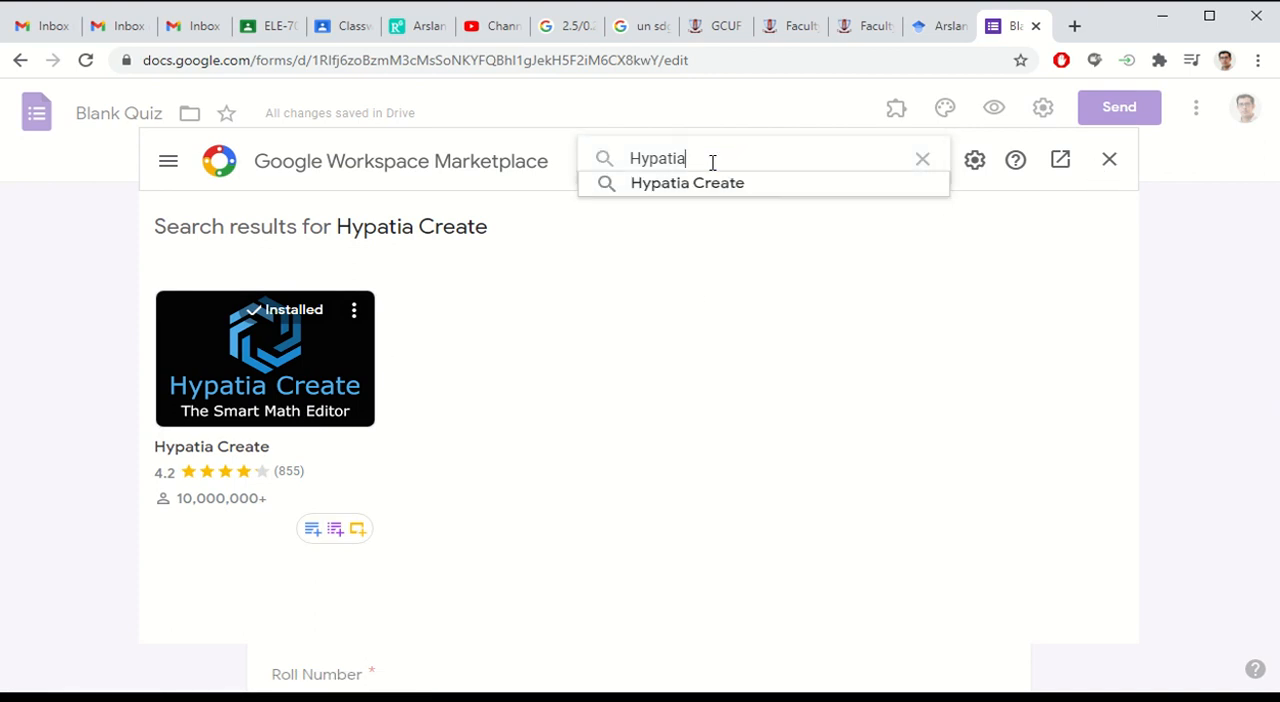
key(Return)
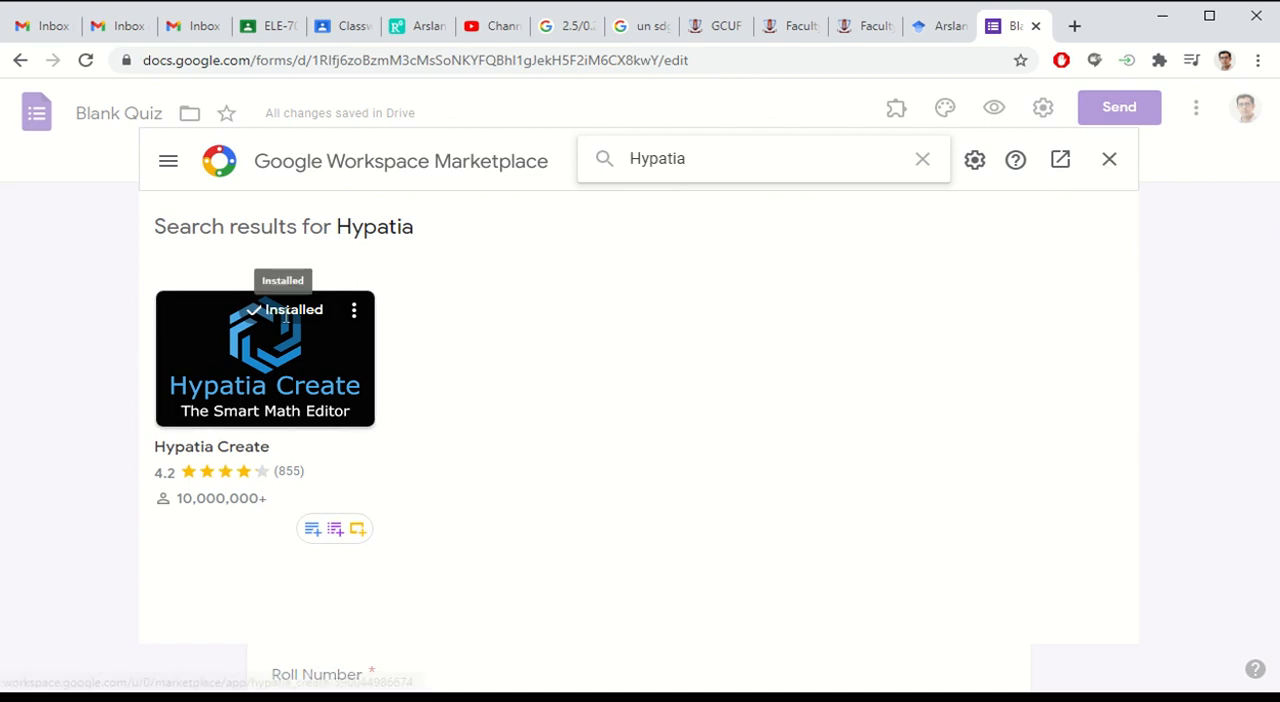
click(1111, 160)
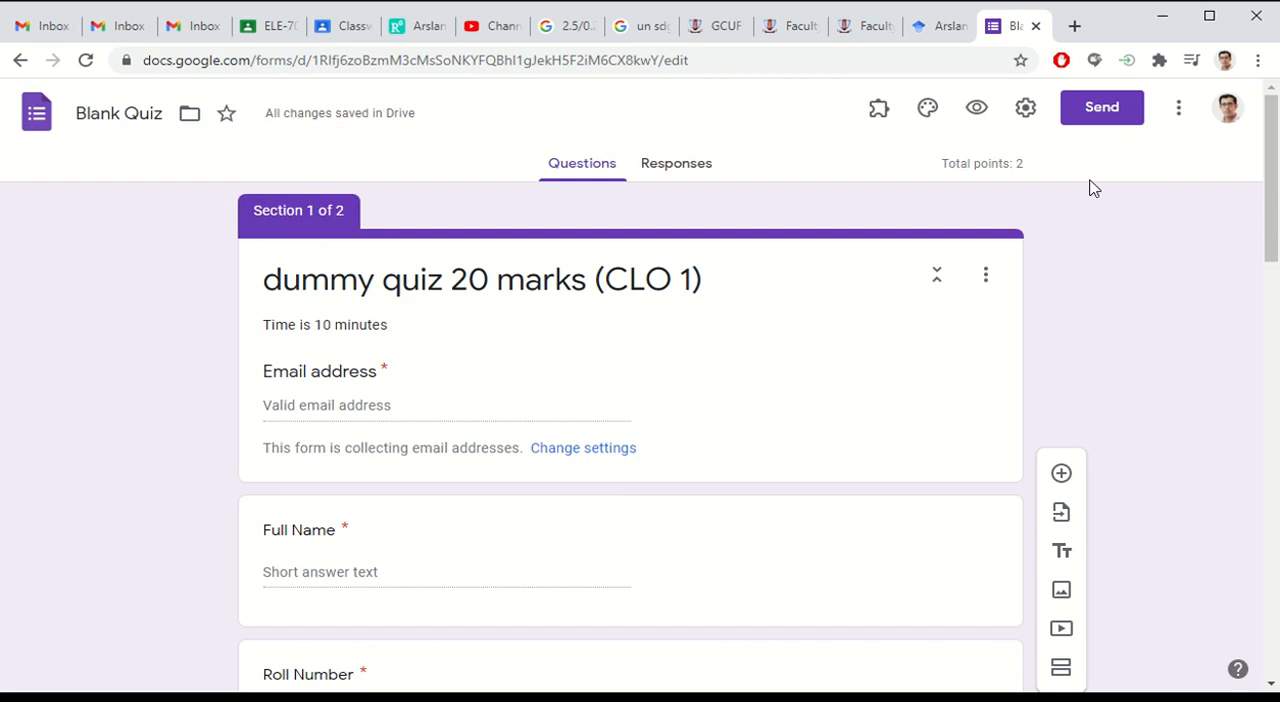
Step: Read the getting-started help of the Hypatia Create add-on and close it
click(880, 112)
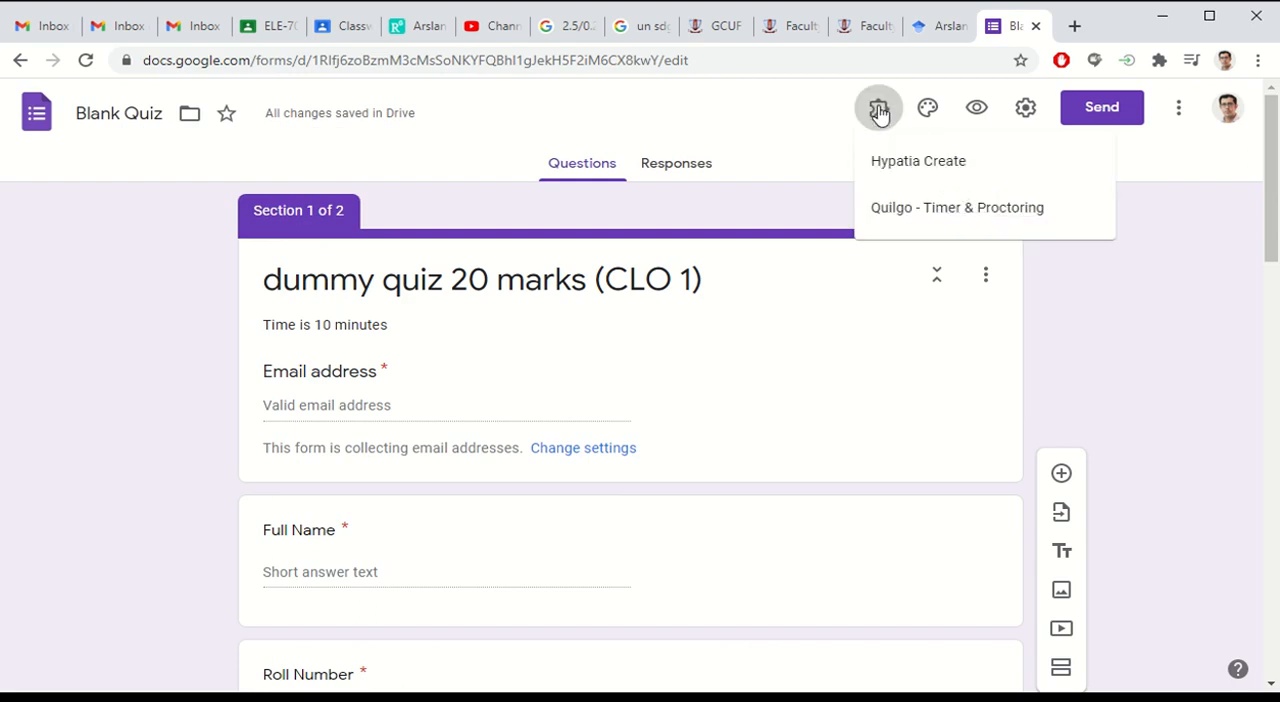
click(915, 162)
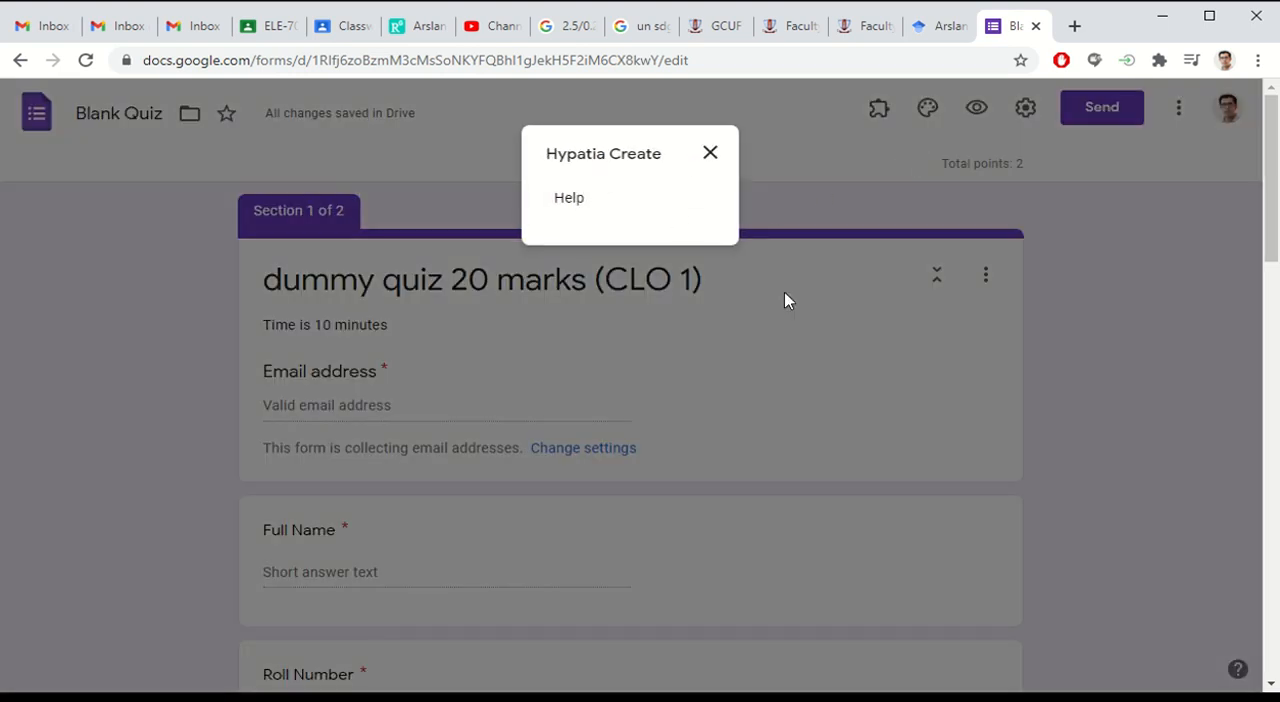
click(581, 203)
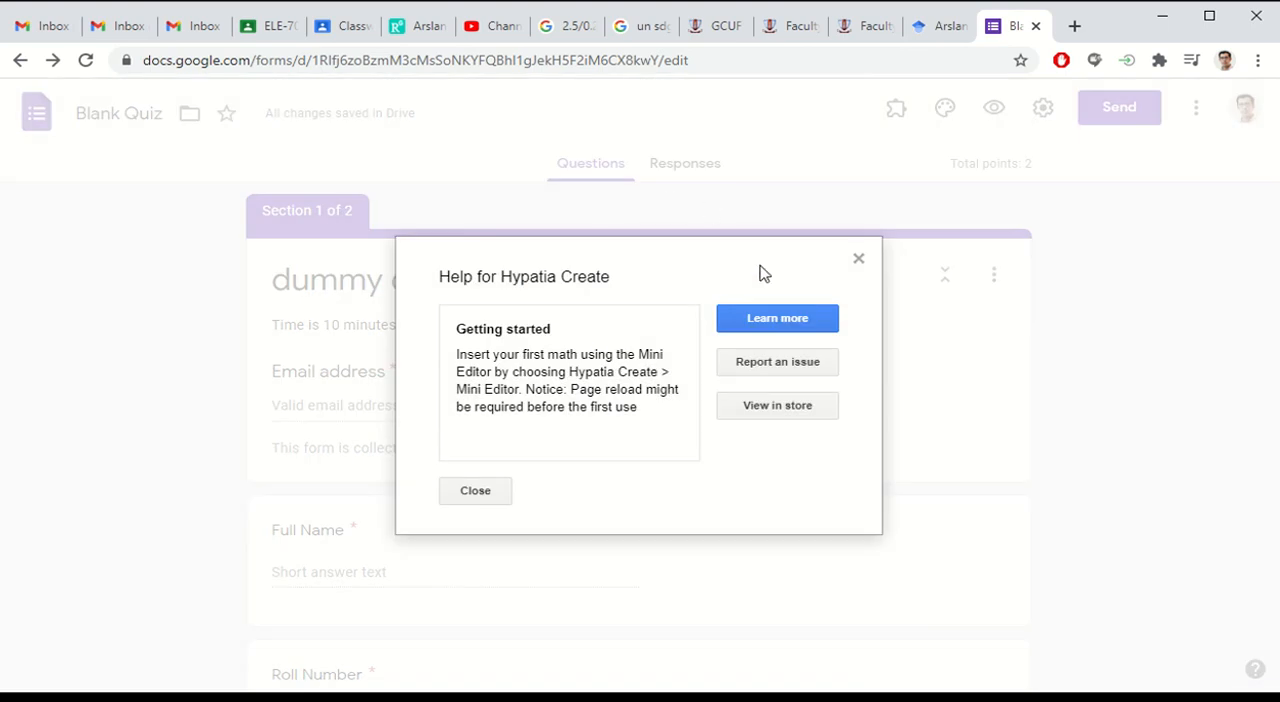
click(855, 261)
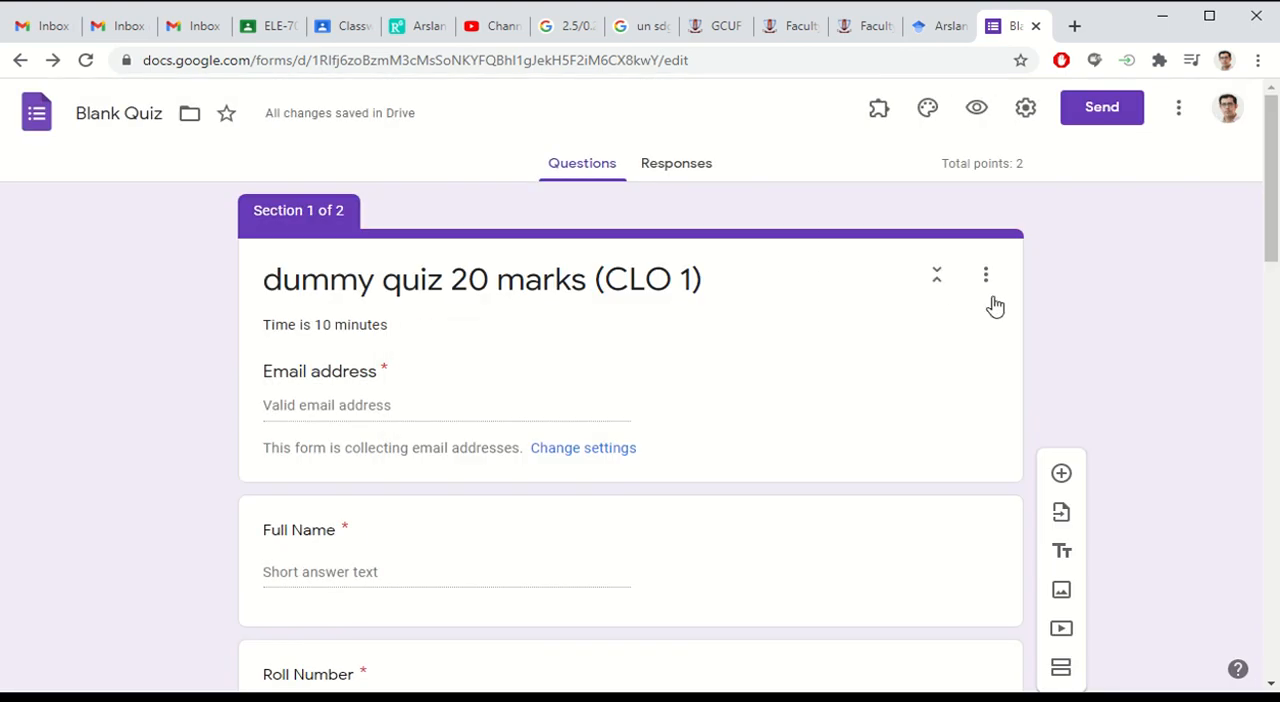
scroll(1137, 375, down, 2)
scroll(1137, 377, up, 2)
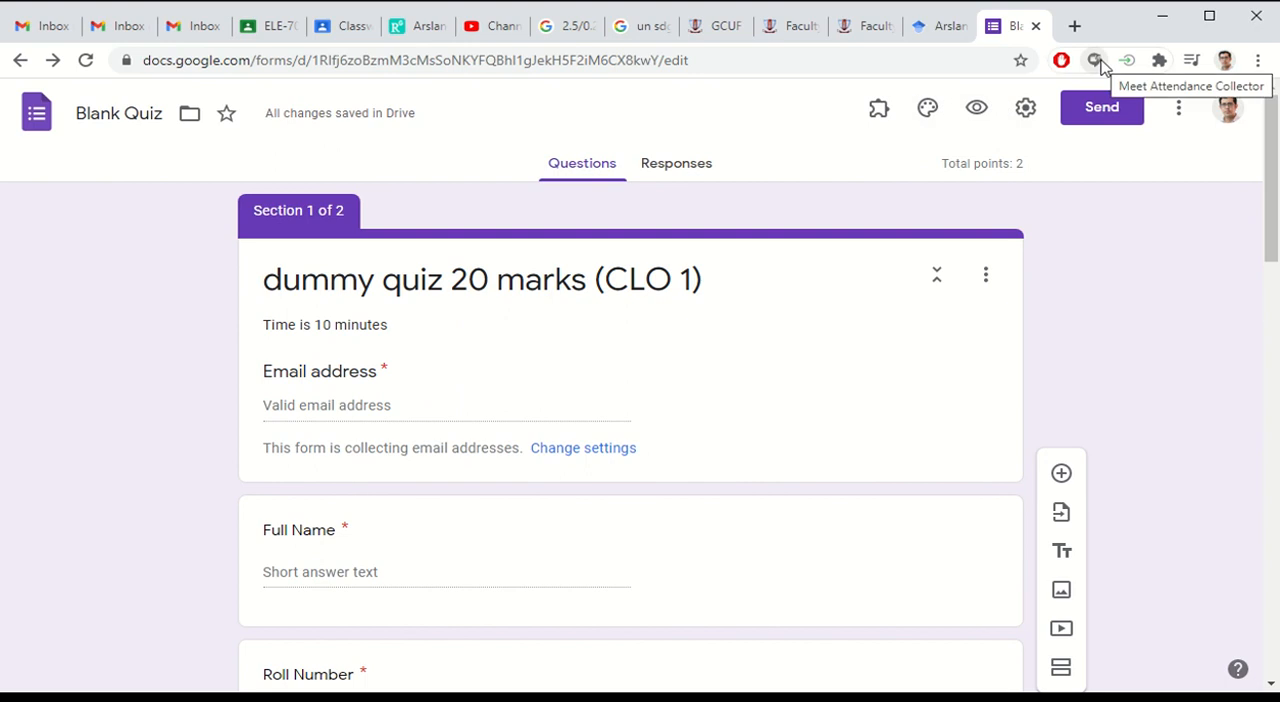
click(1159, 62)
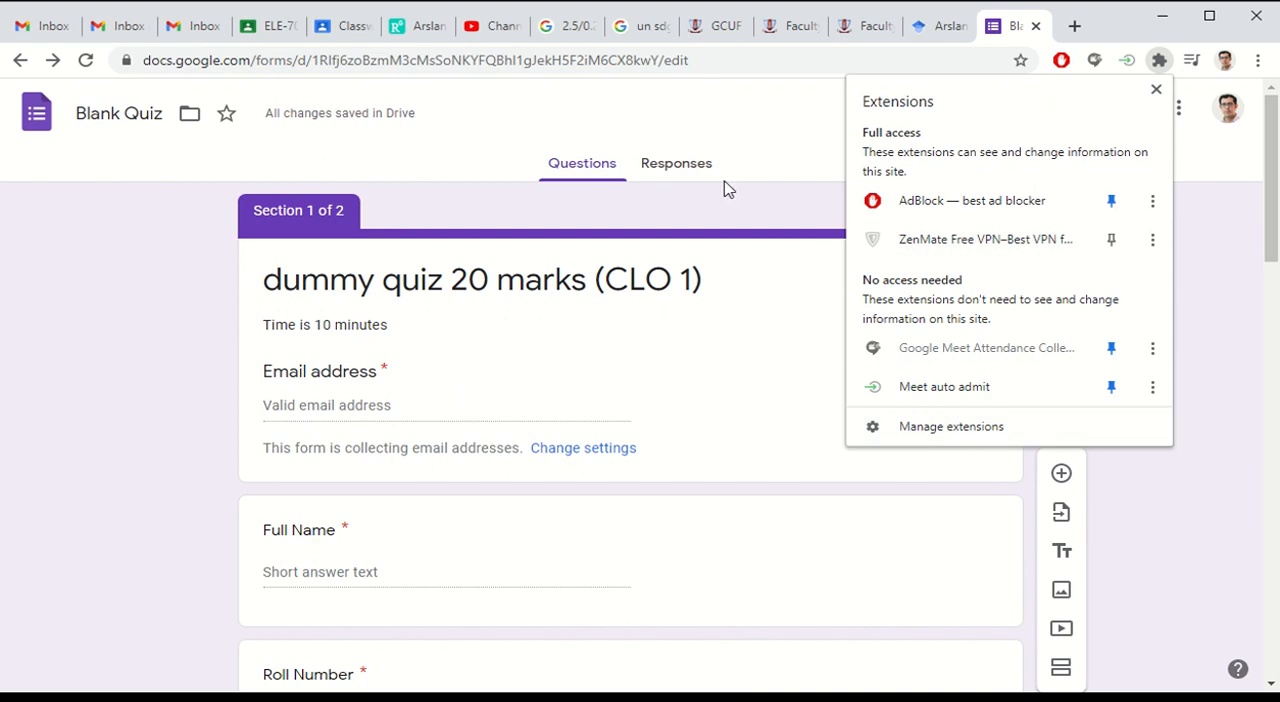
click(741, 120)
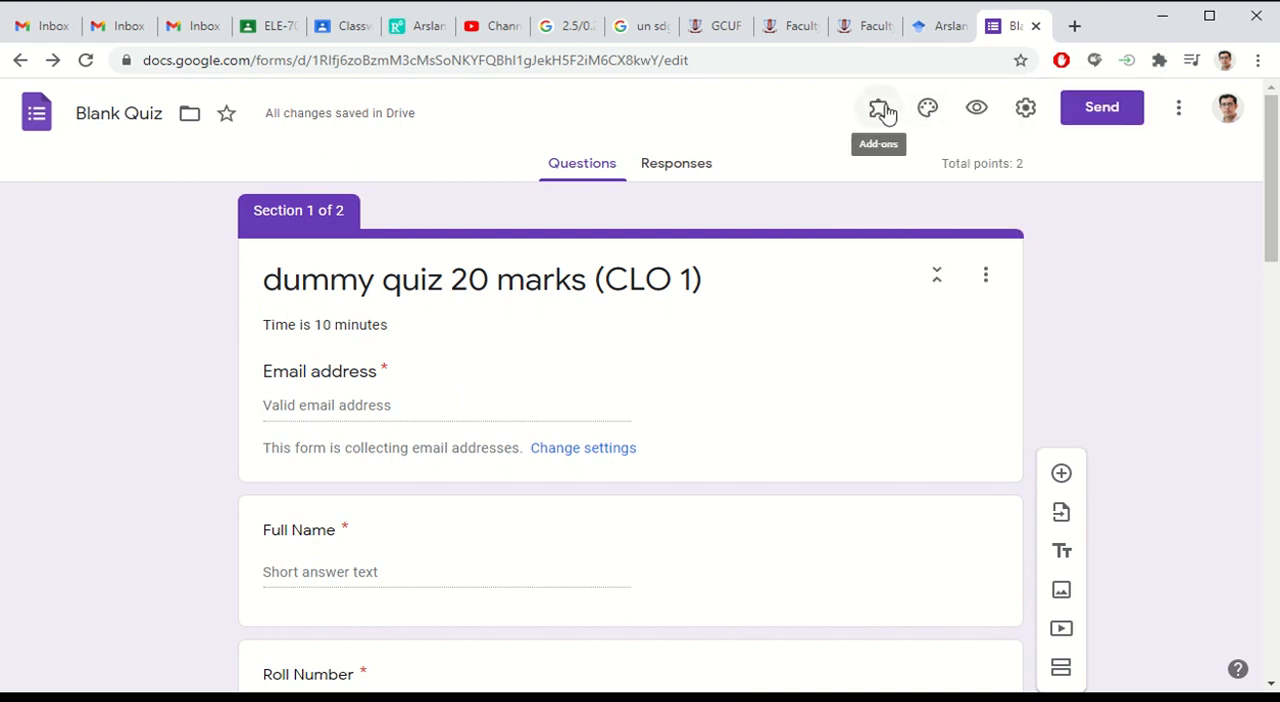
click(884, 113)
click(984, 277)
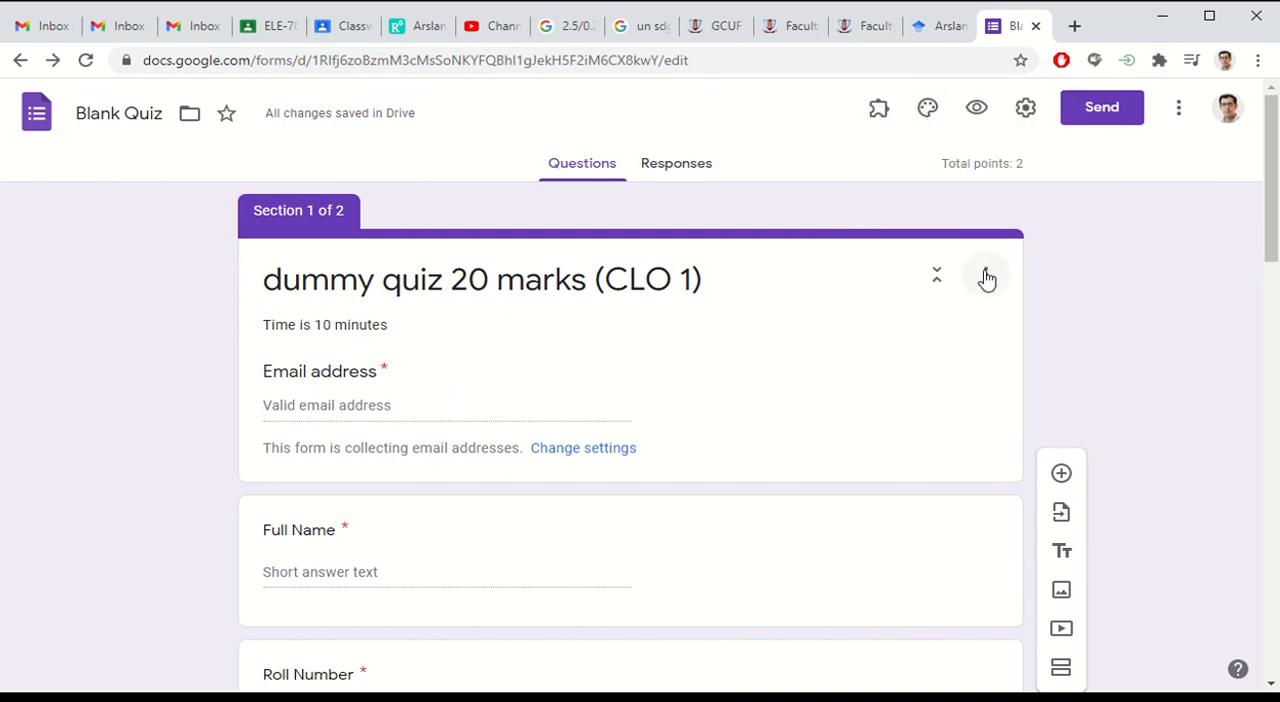
click(1201, 234)
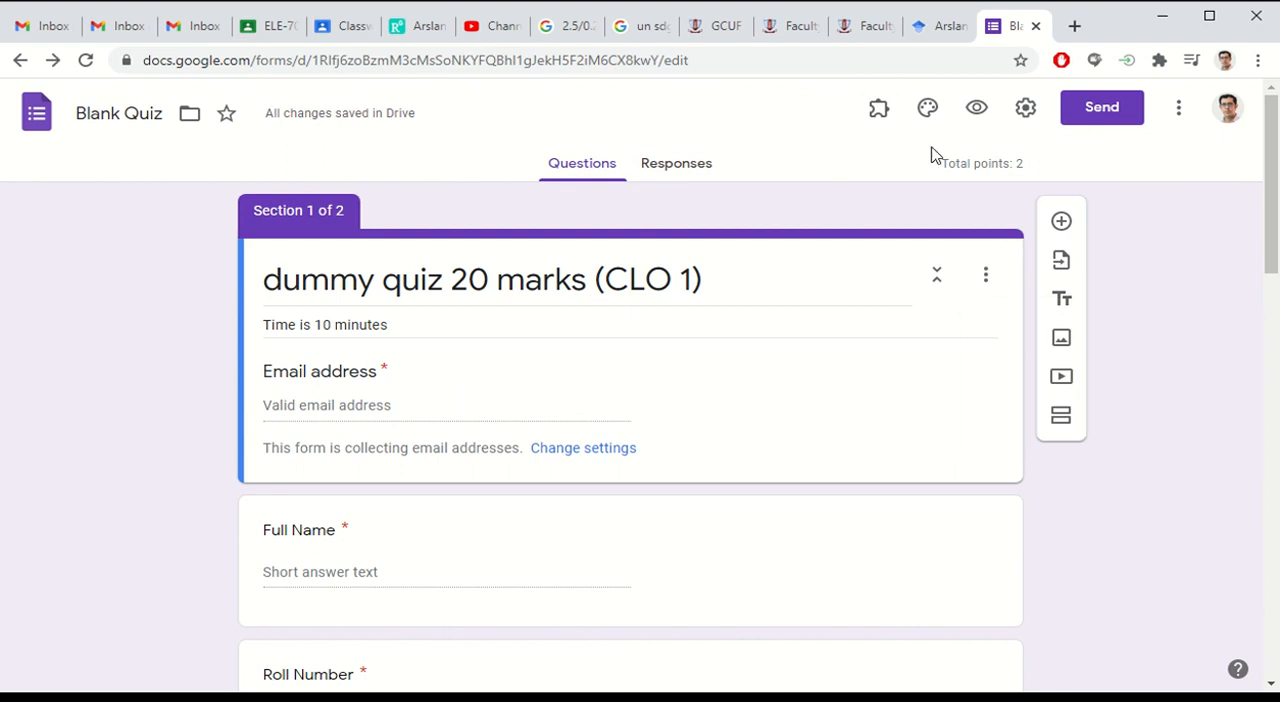
Step: Check the commands offered by the Hypatia Create add-on, dismiss them and reload the form page
click(873, 108)
click(910, 168)
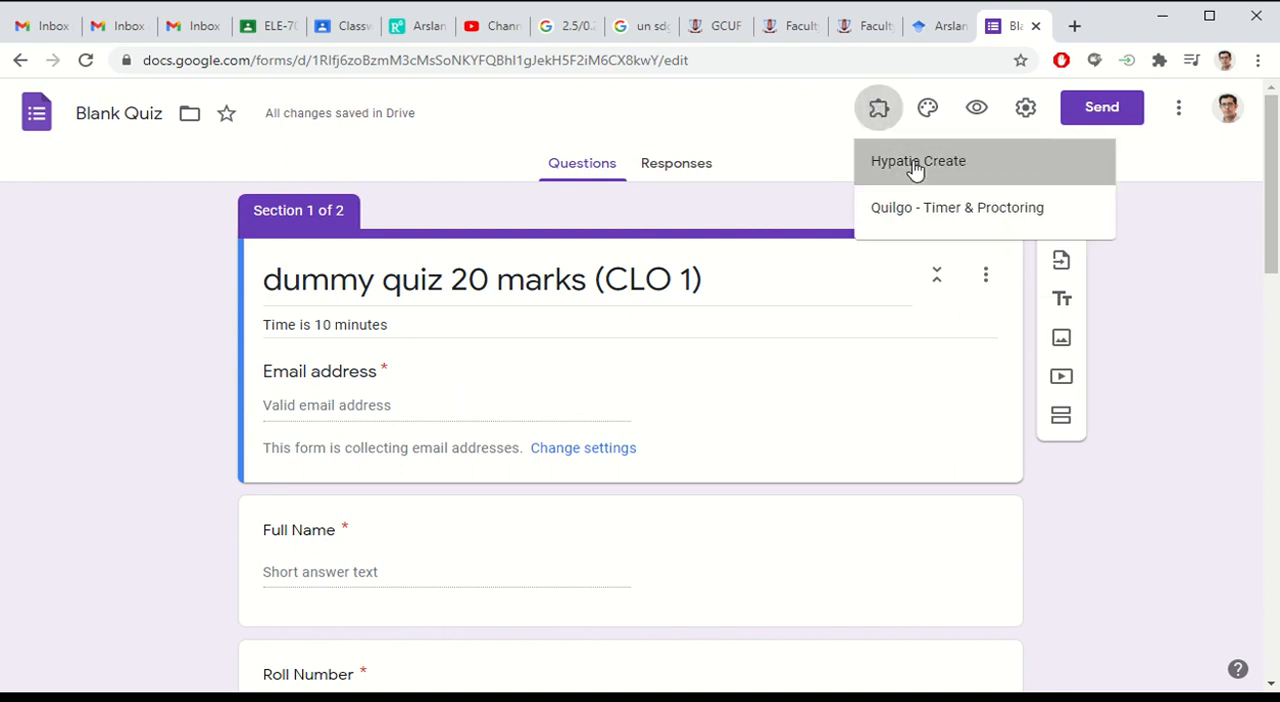
click(709, 154)
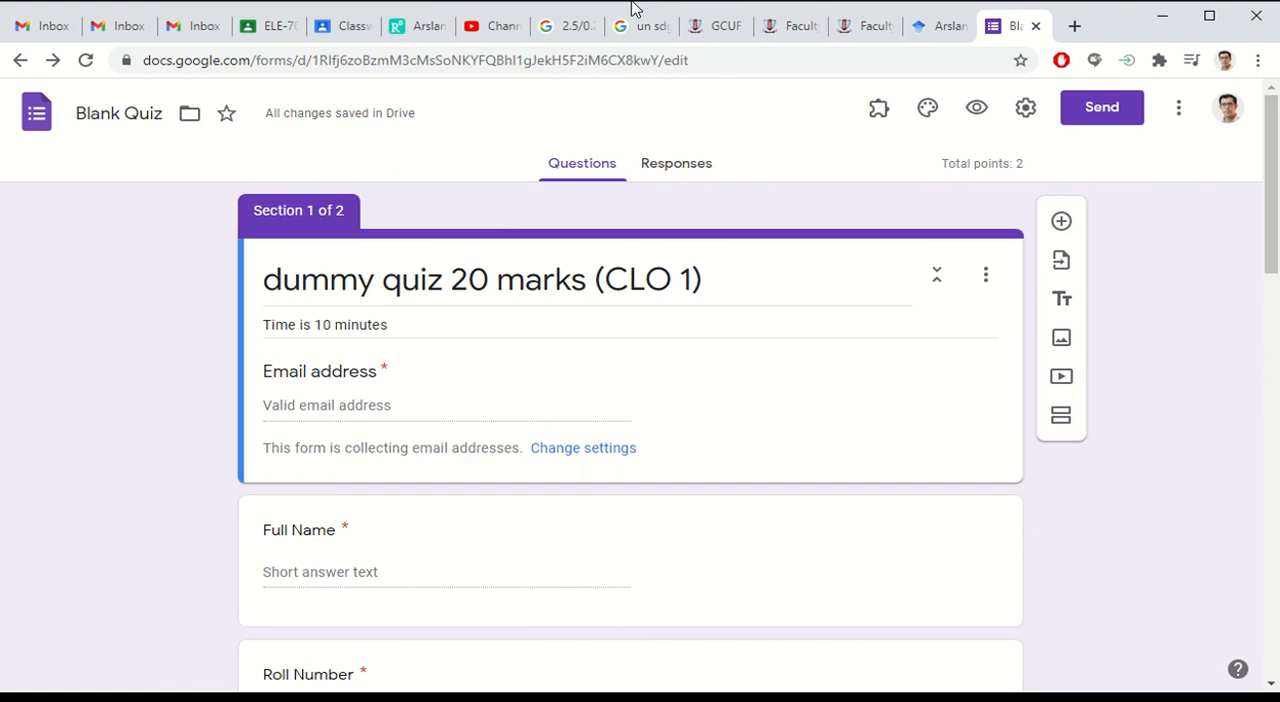
mouse_move(605, 8)
click(498, 40)
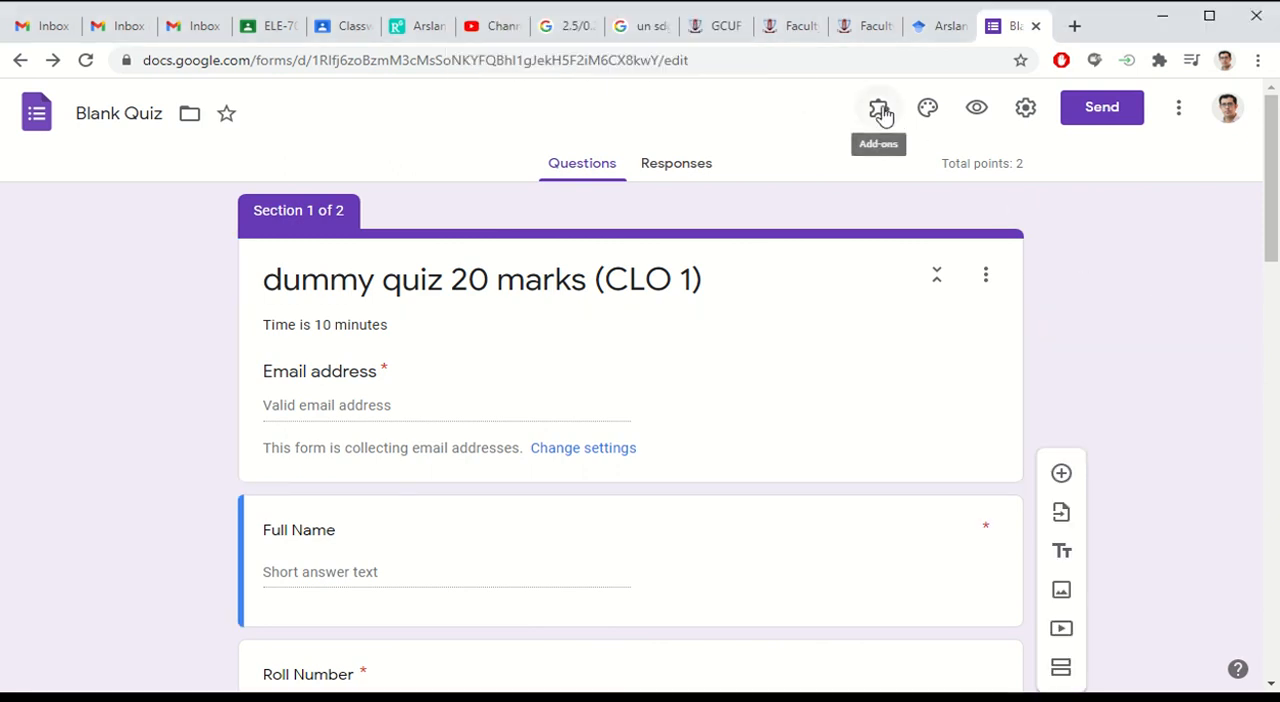
Step: Review the Hypatia Create commands and launch its Mini Editor on the form
click(885, 117)
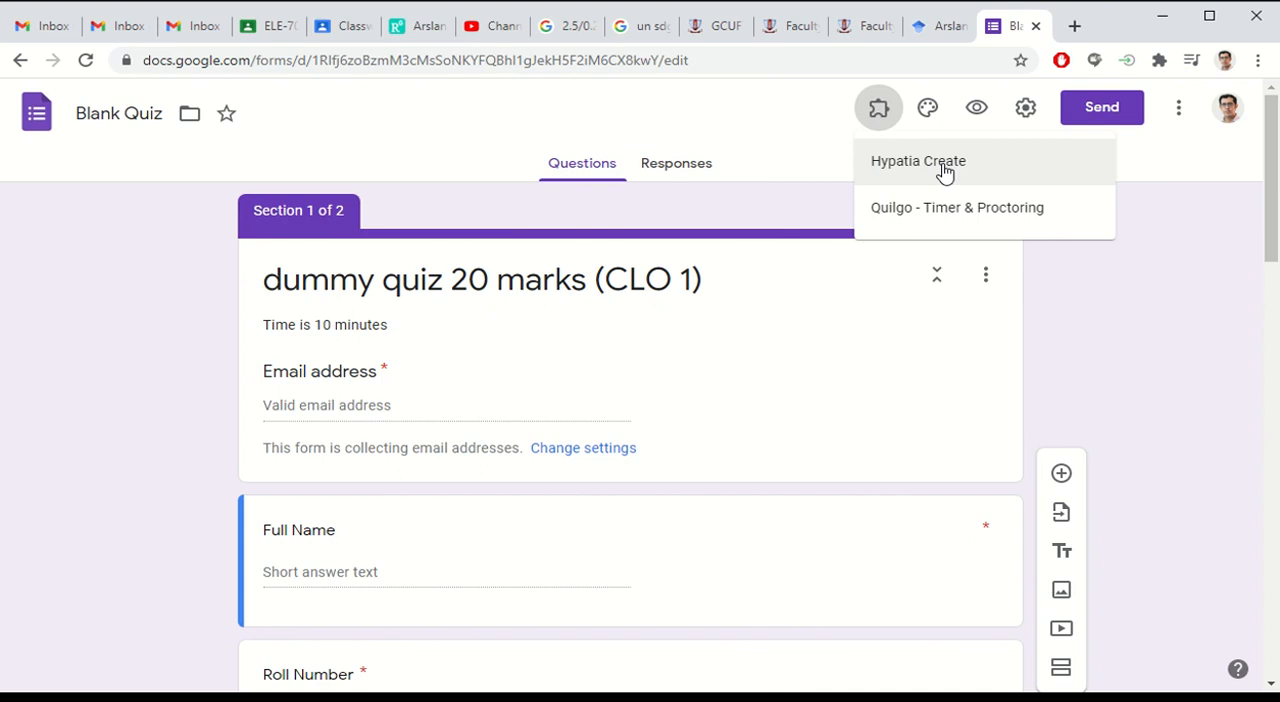
click(944, 171)
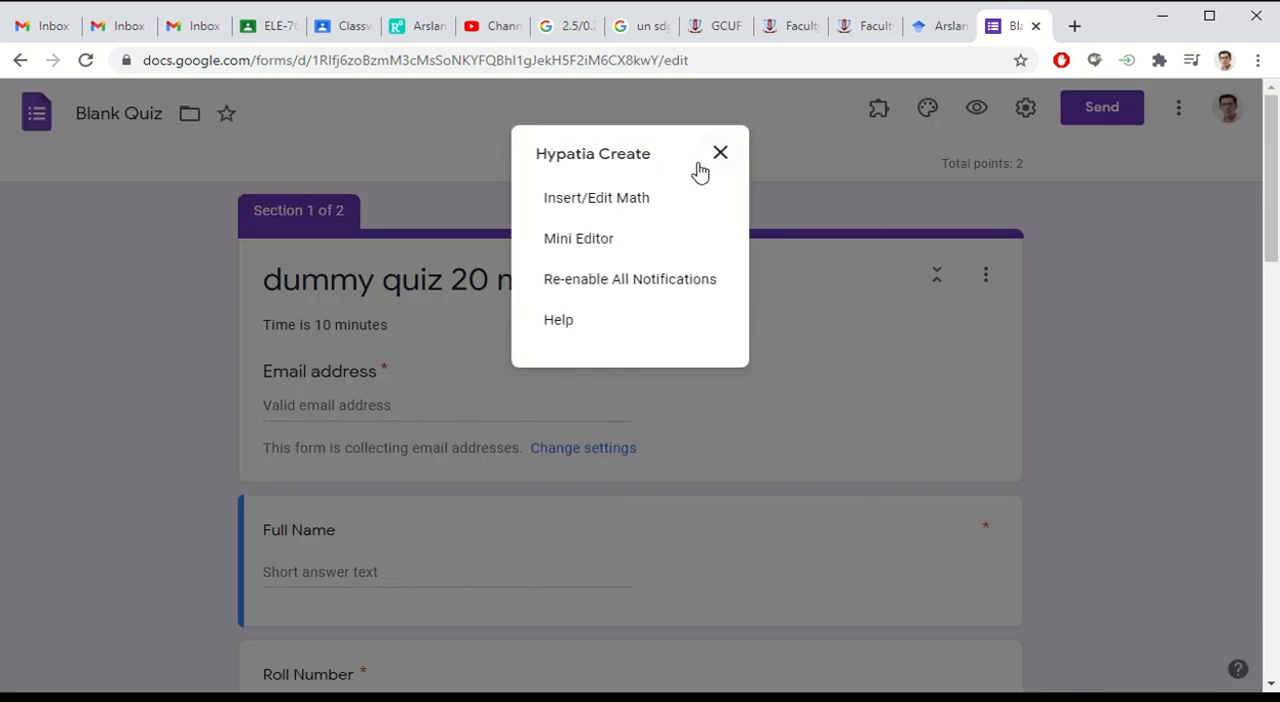
click(720, 154)
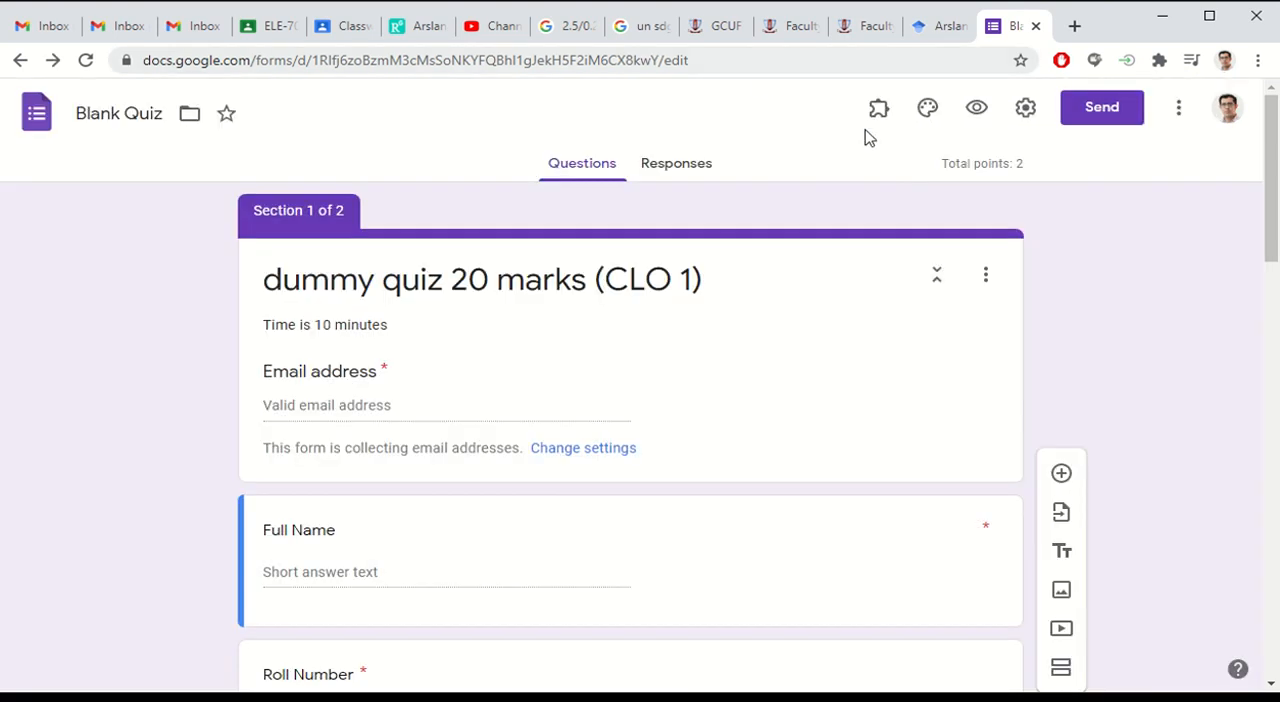
click(880, 115)
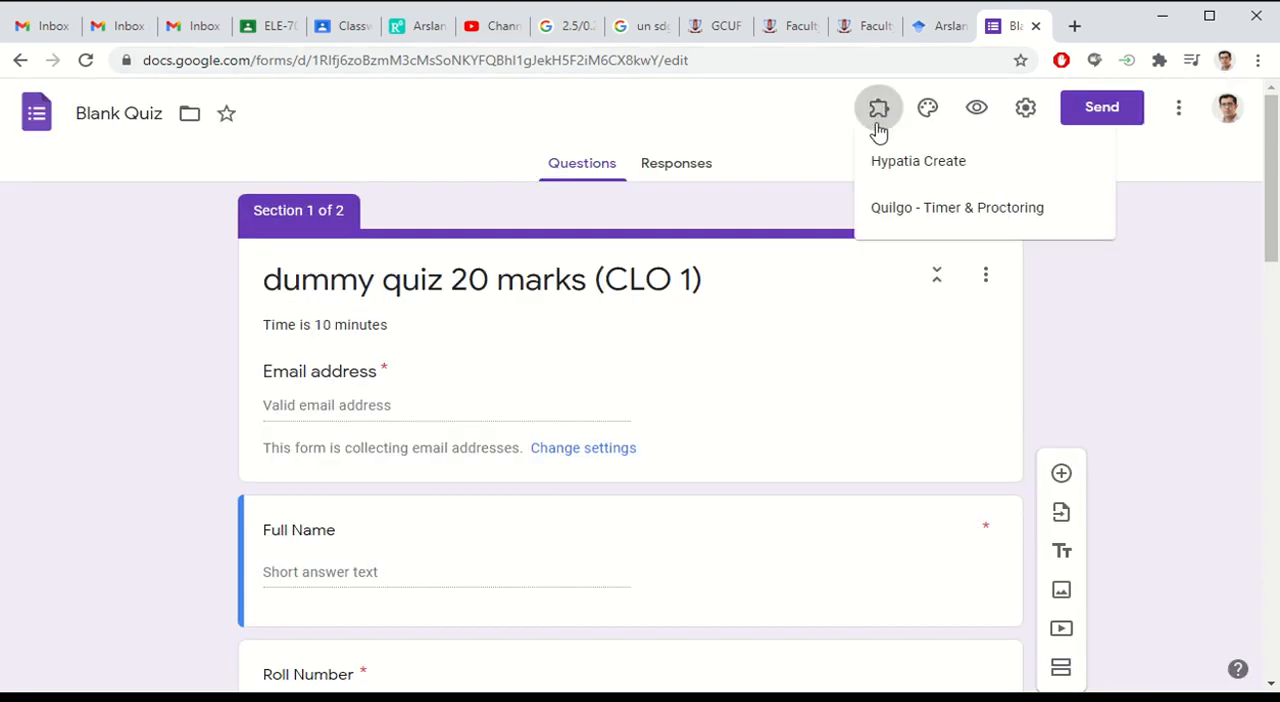
click(943, 172)
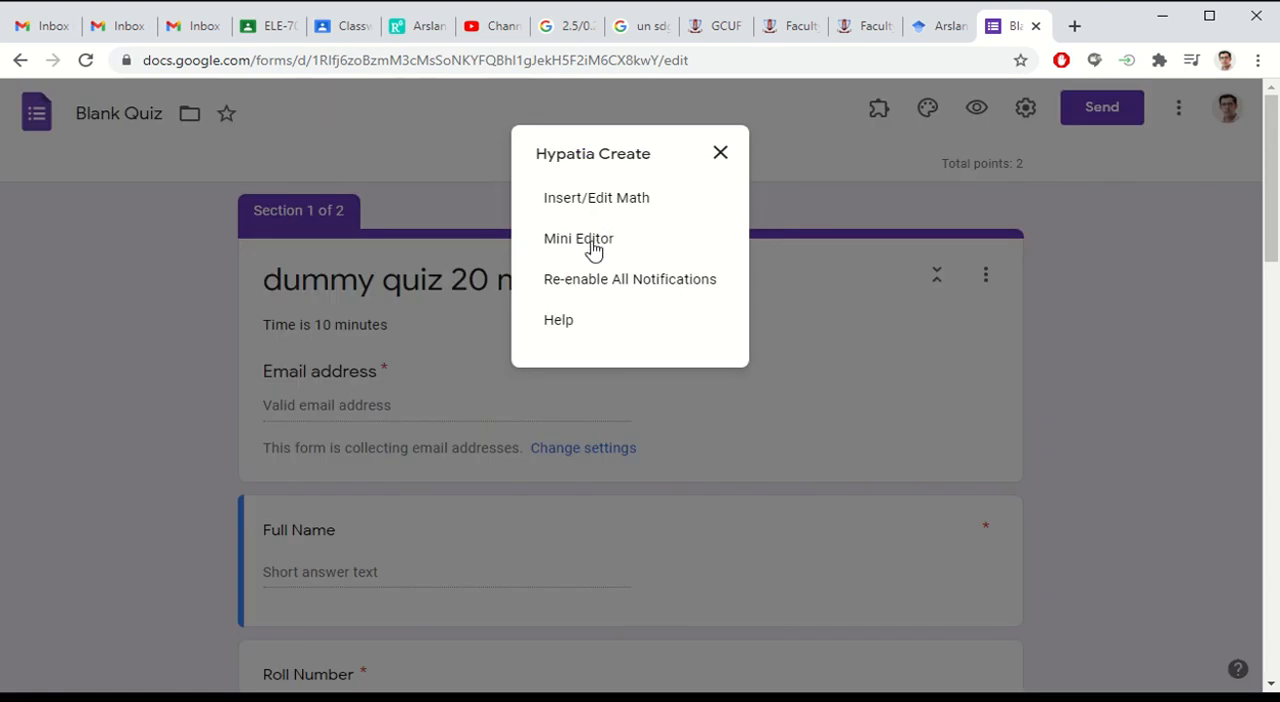
click(591, 244)
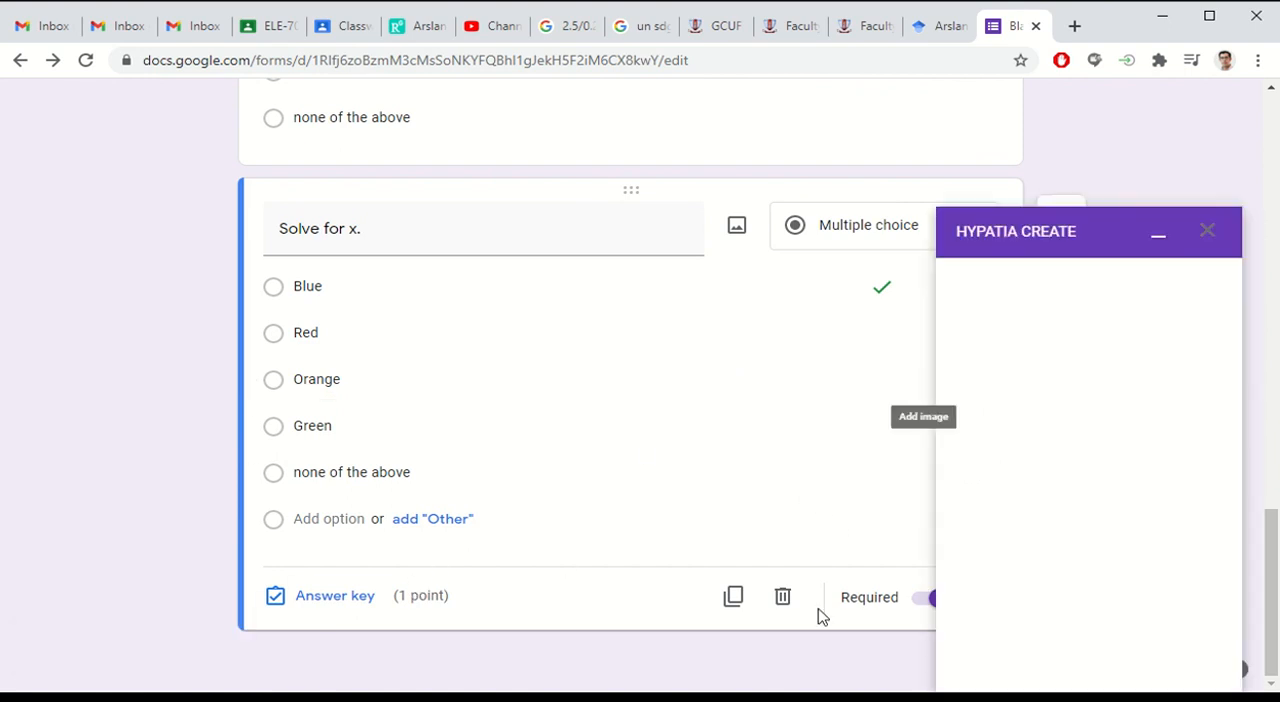
scroll(566, 385, up, 2)
scroll(563, 396, down, 2)
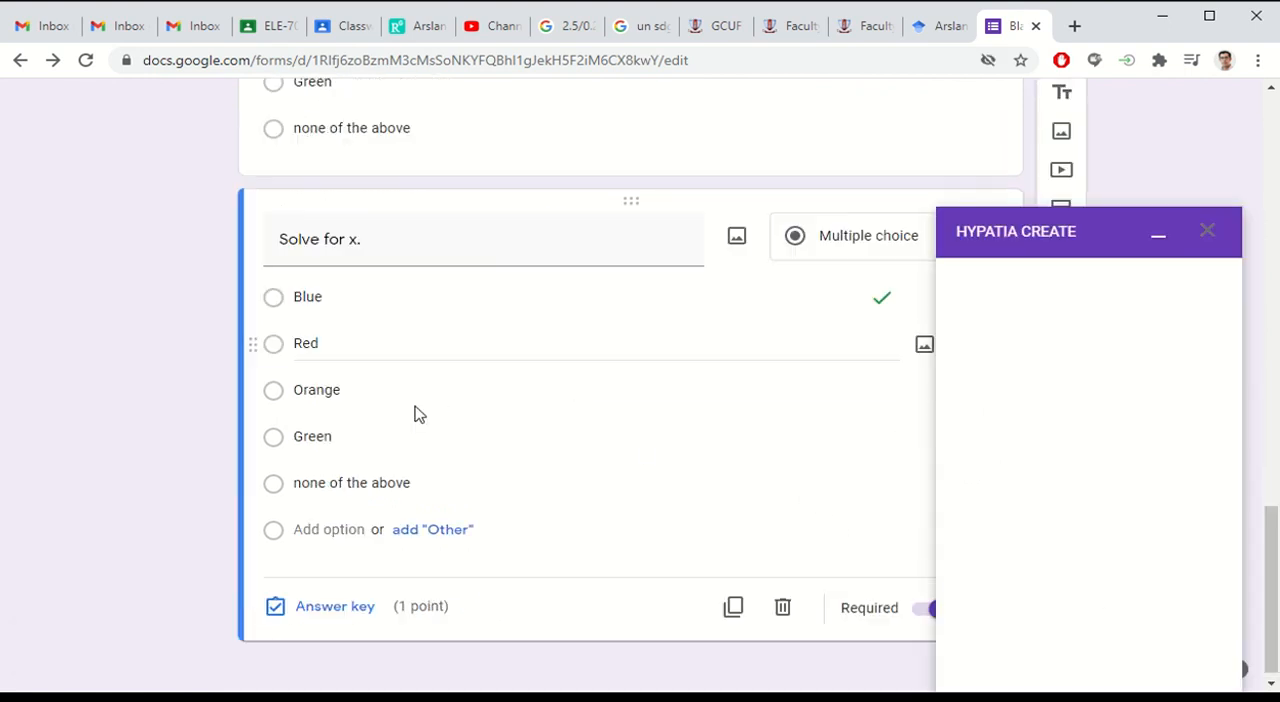
click(347, 286)
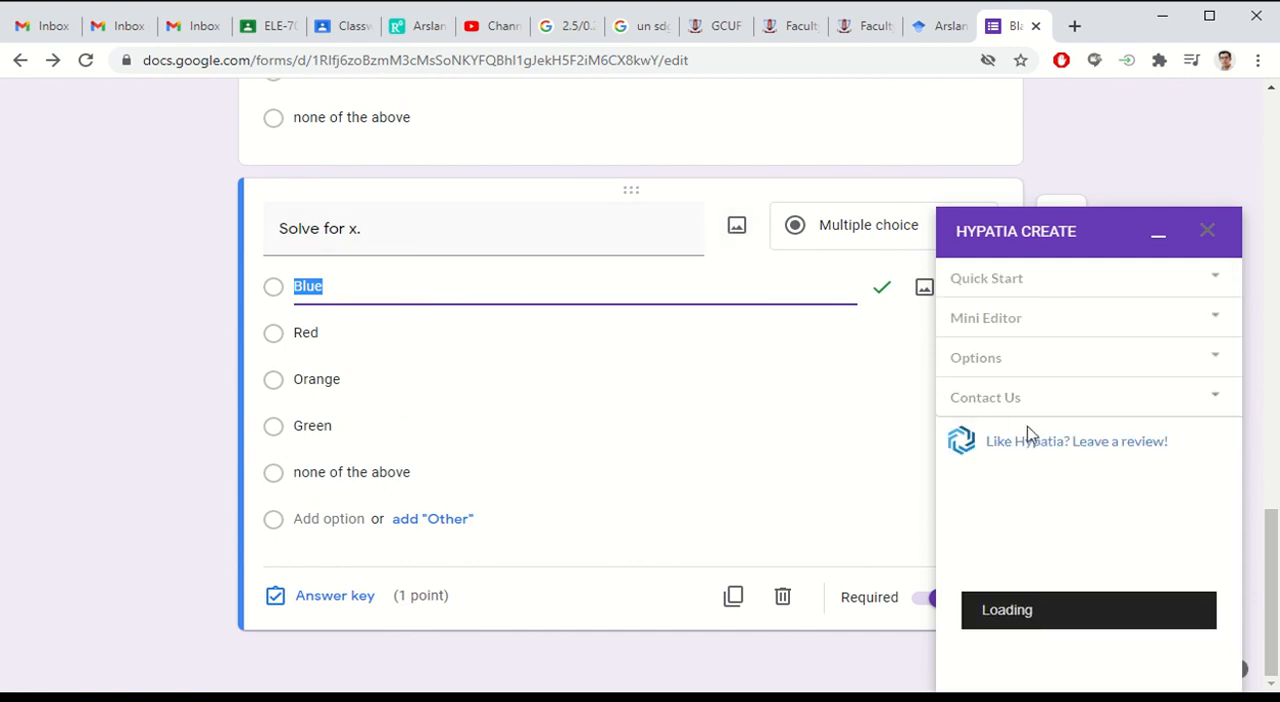
click(1057, 333)
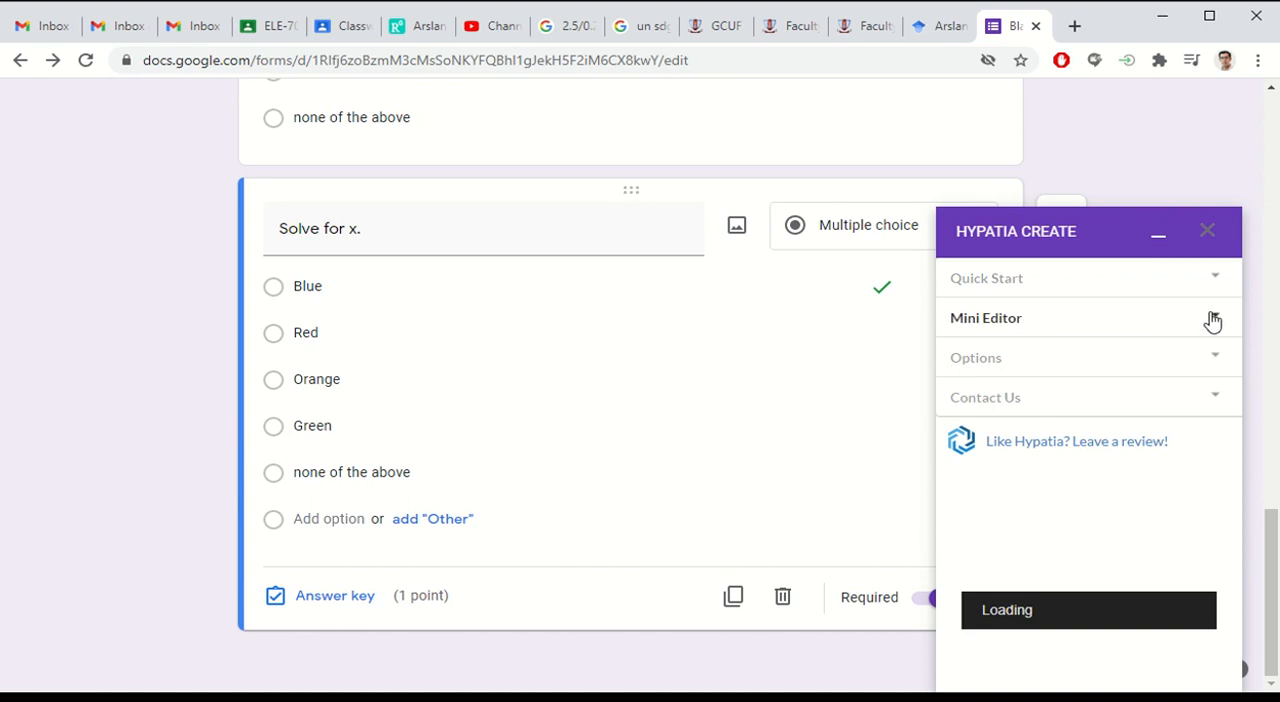
Step: Collapse and reopen the Hypatia Create panel to recheck its loading, and leave it minimized
click(1159, 238)
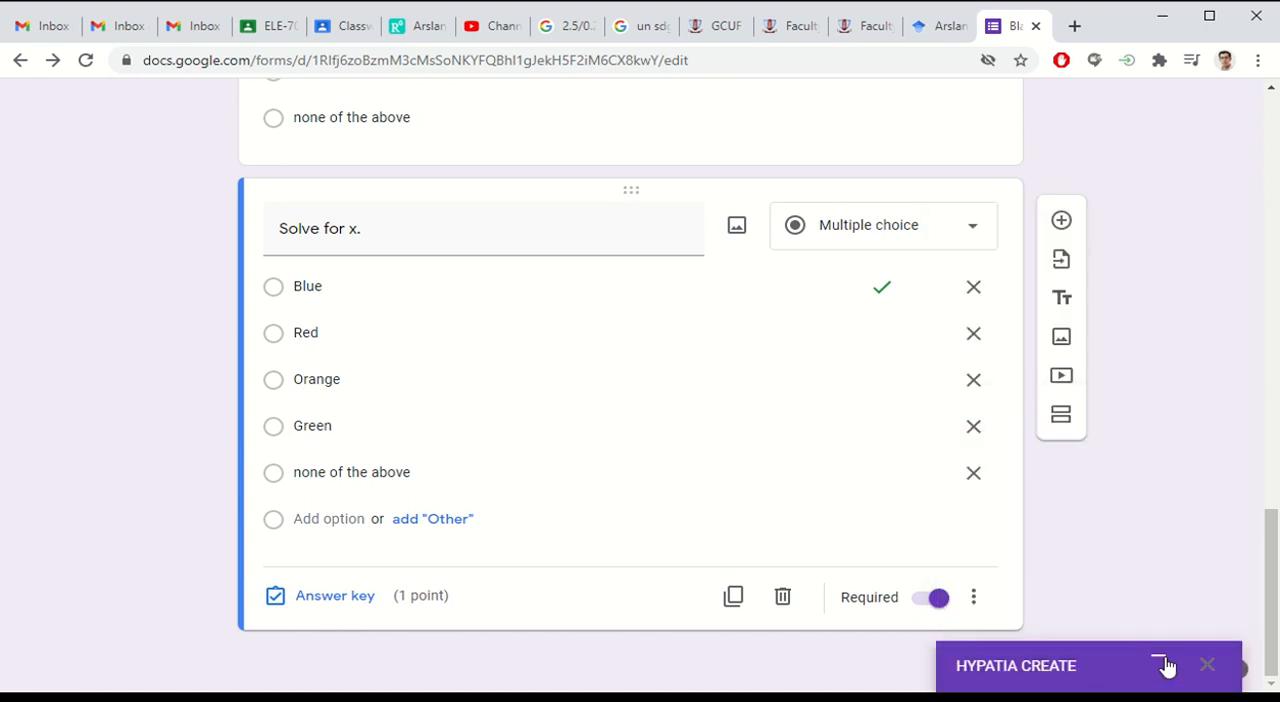
click(1160, 664)
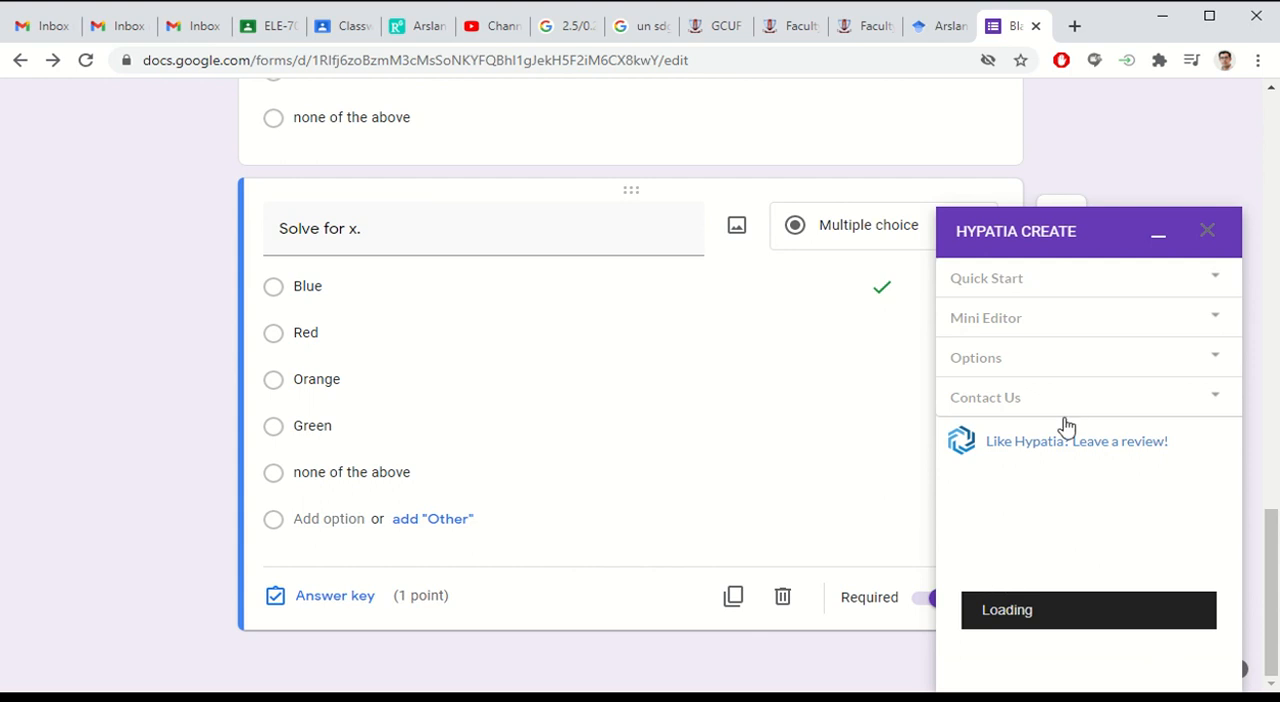
click(1158, 238)
double_click(357, 287)
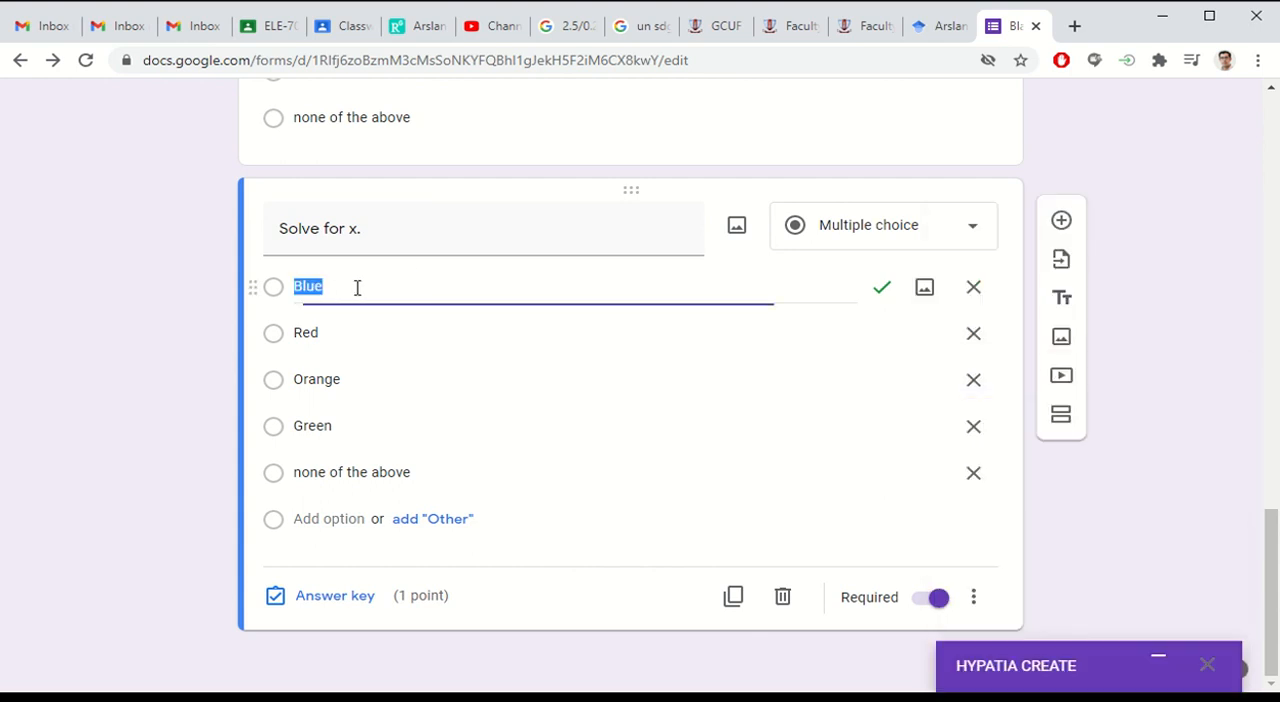
click(1159, 659)
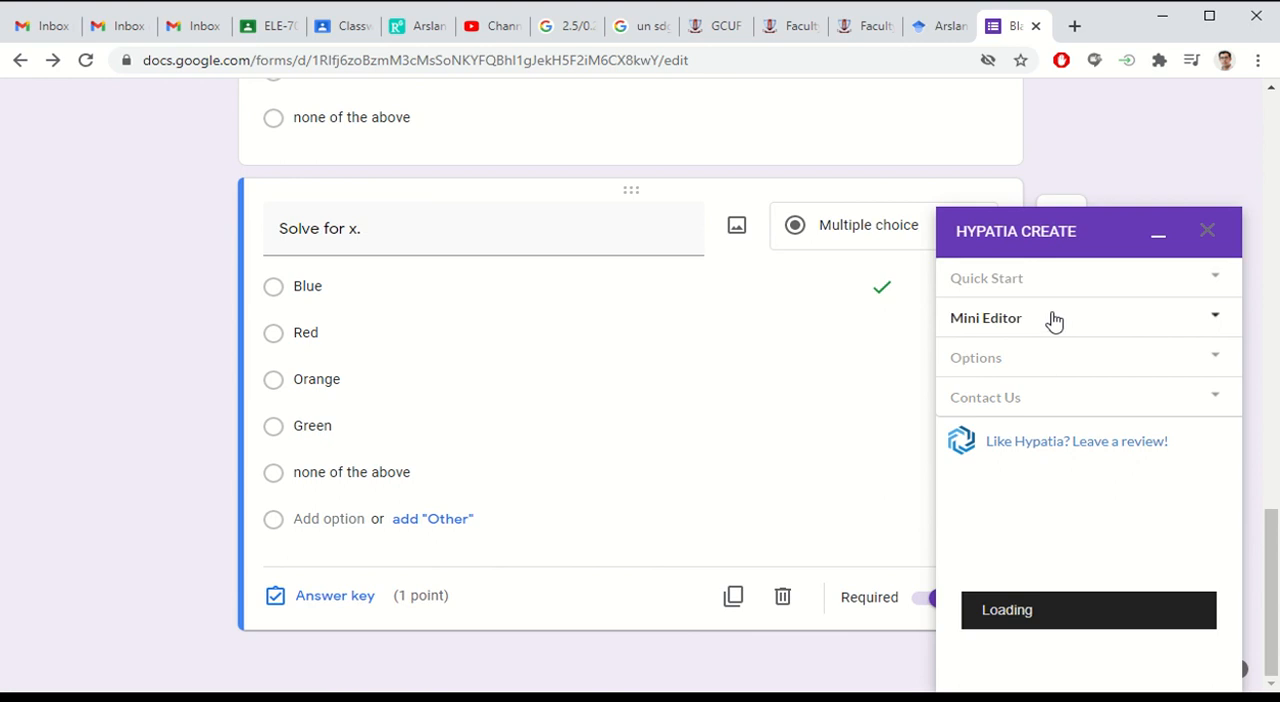
click(1158, 238)
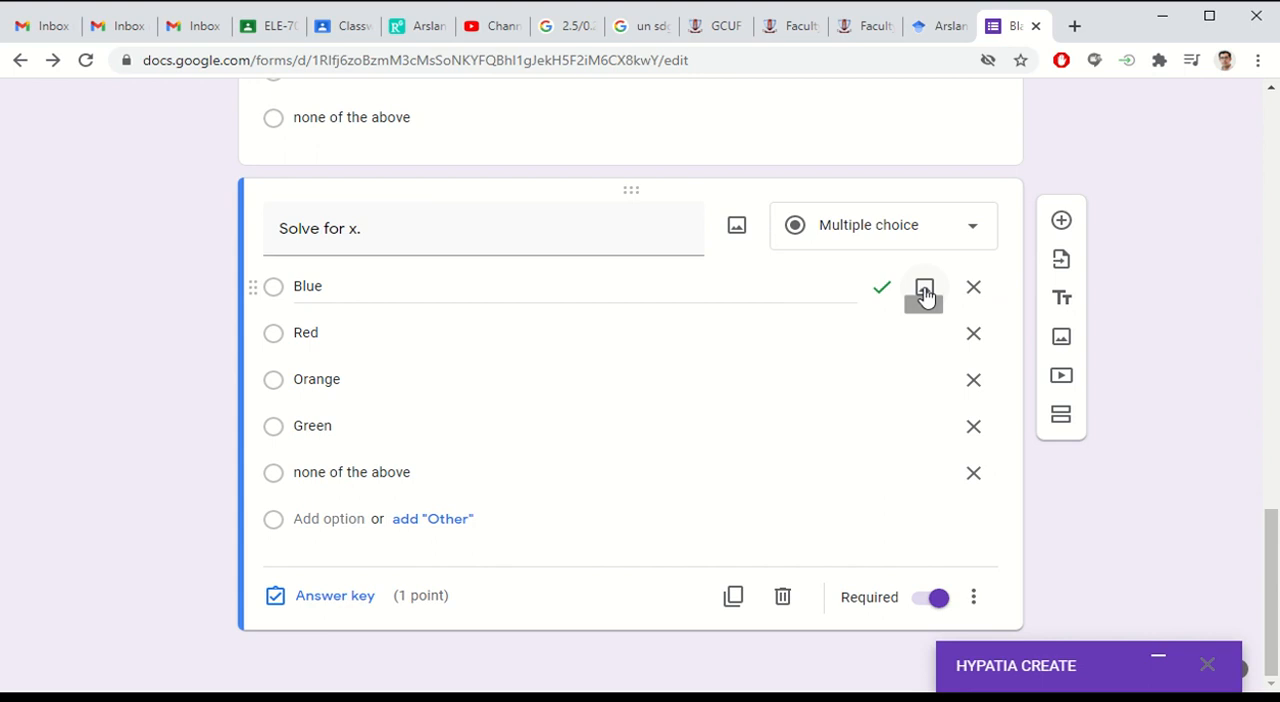
Step: Check the image sources offered for the "Blue" option and recheck the Hypatia Create panel, leaving it minimized
click(924, 289)
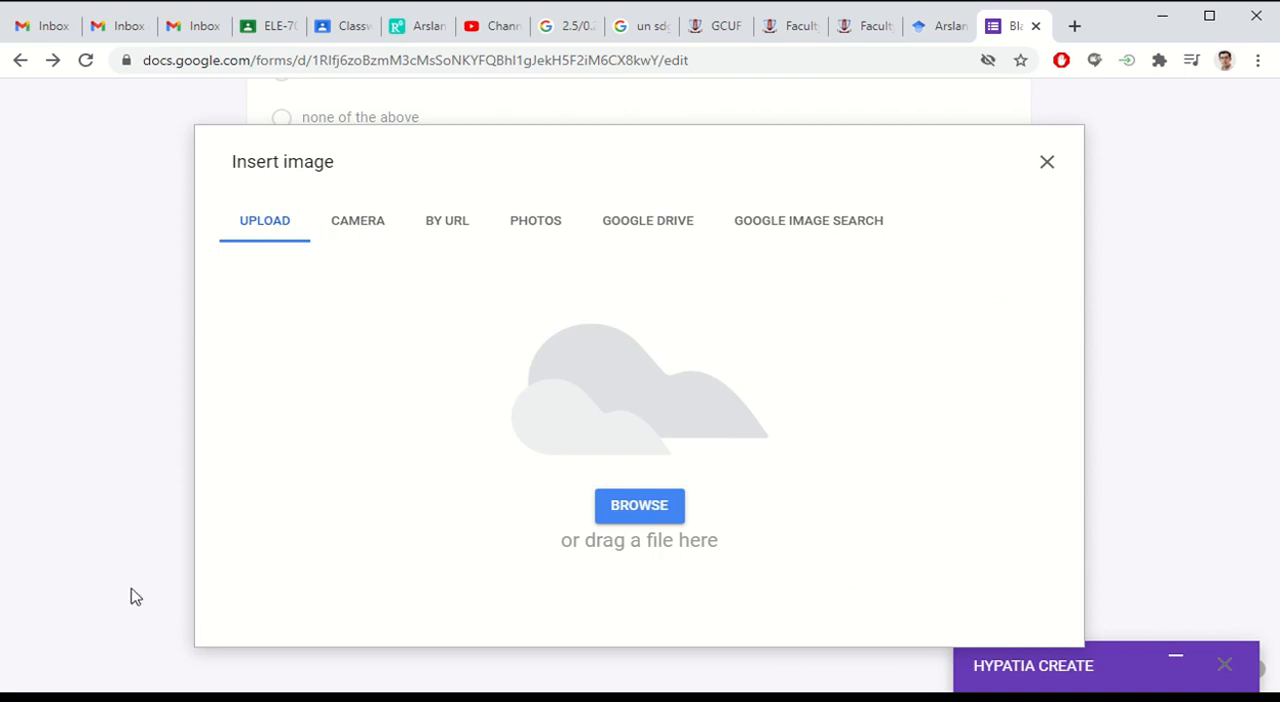
click(1046, 162)
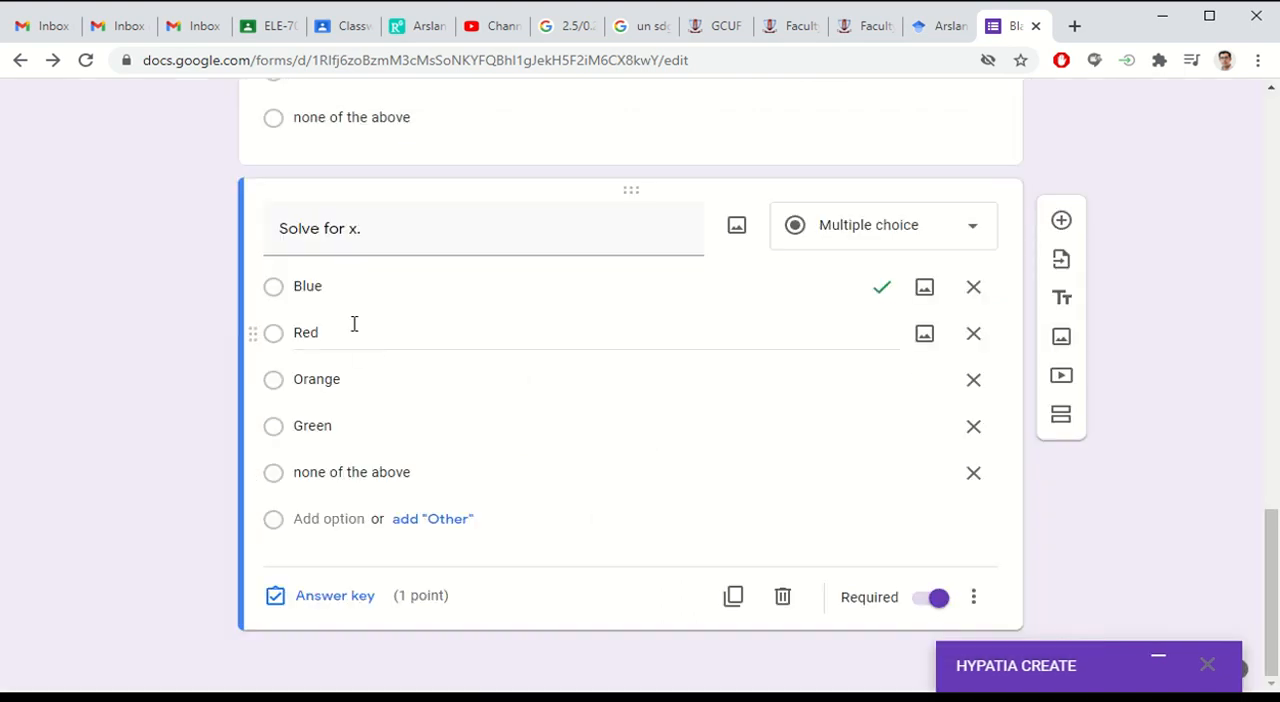
click(1158, 656)
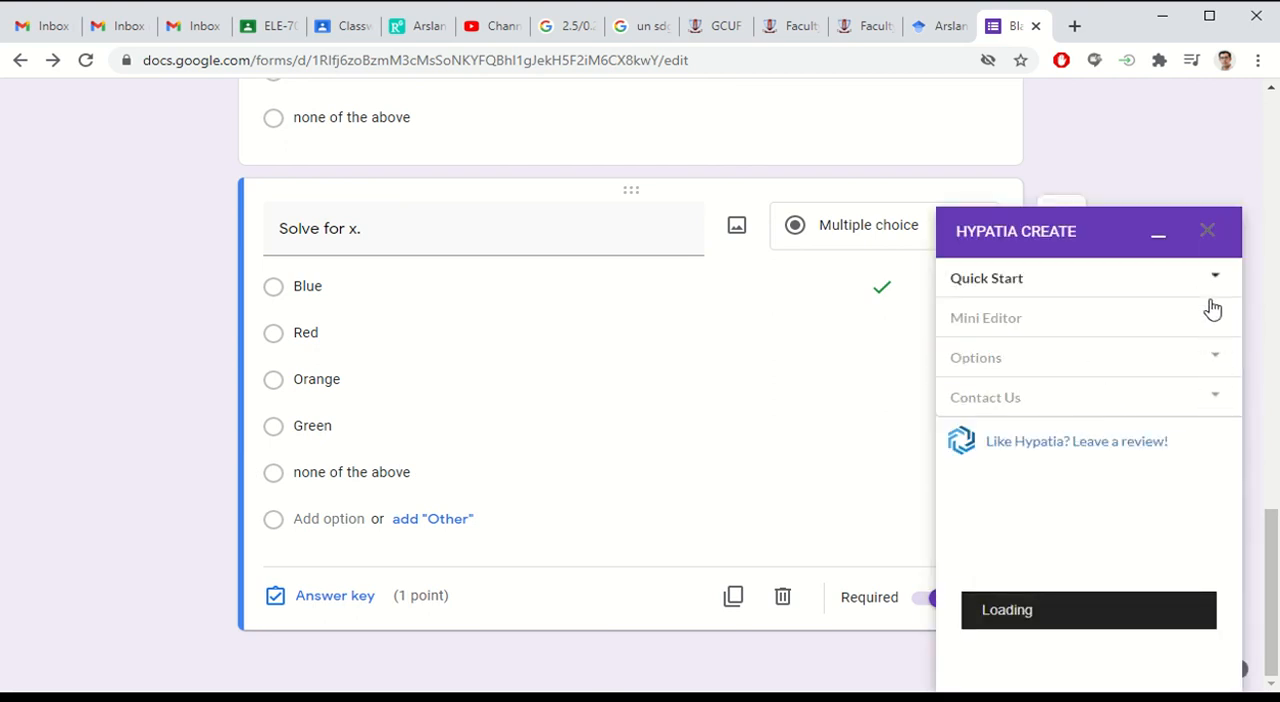
click(1160, 236)
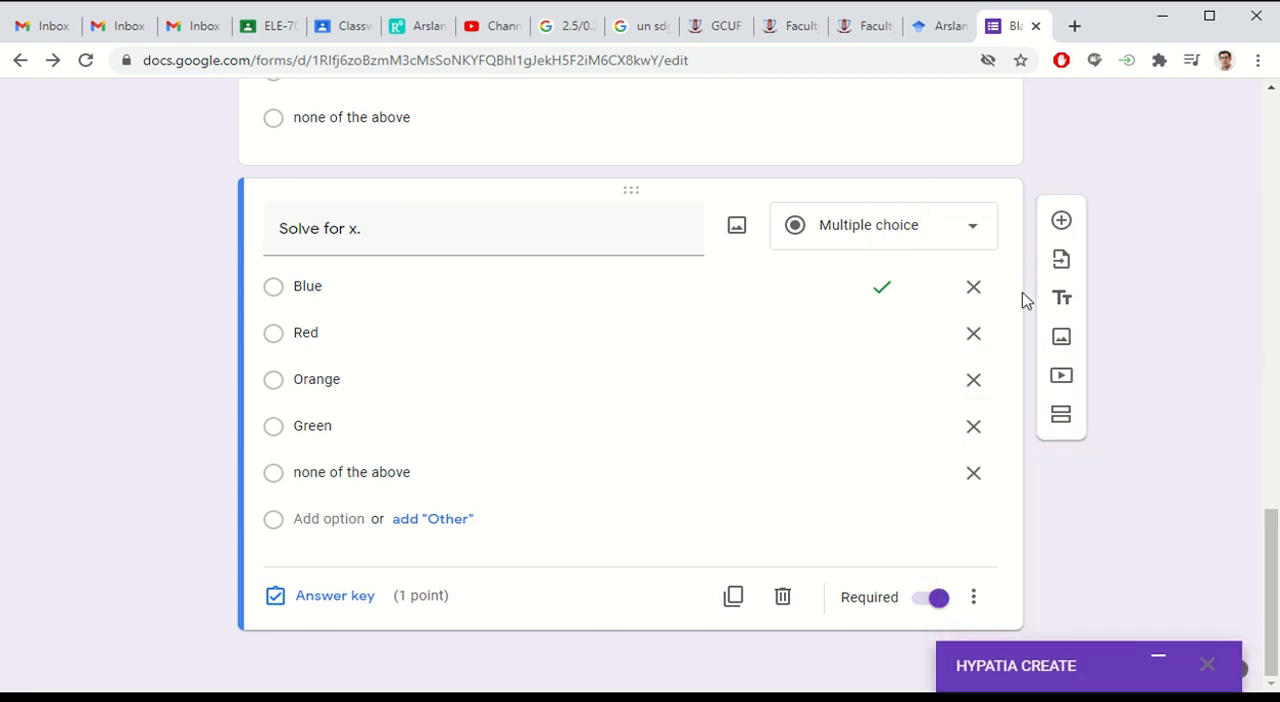
Step: Reload the form page and select the "Solve for x." question
click(774, 61)
key(Return)
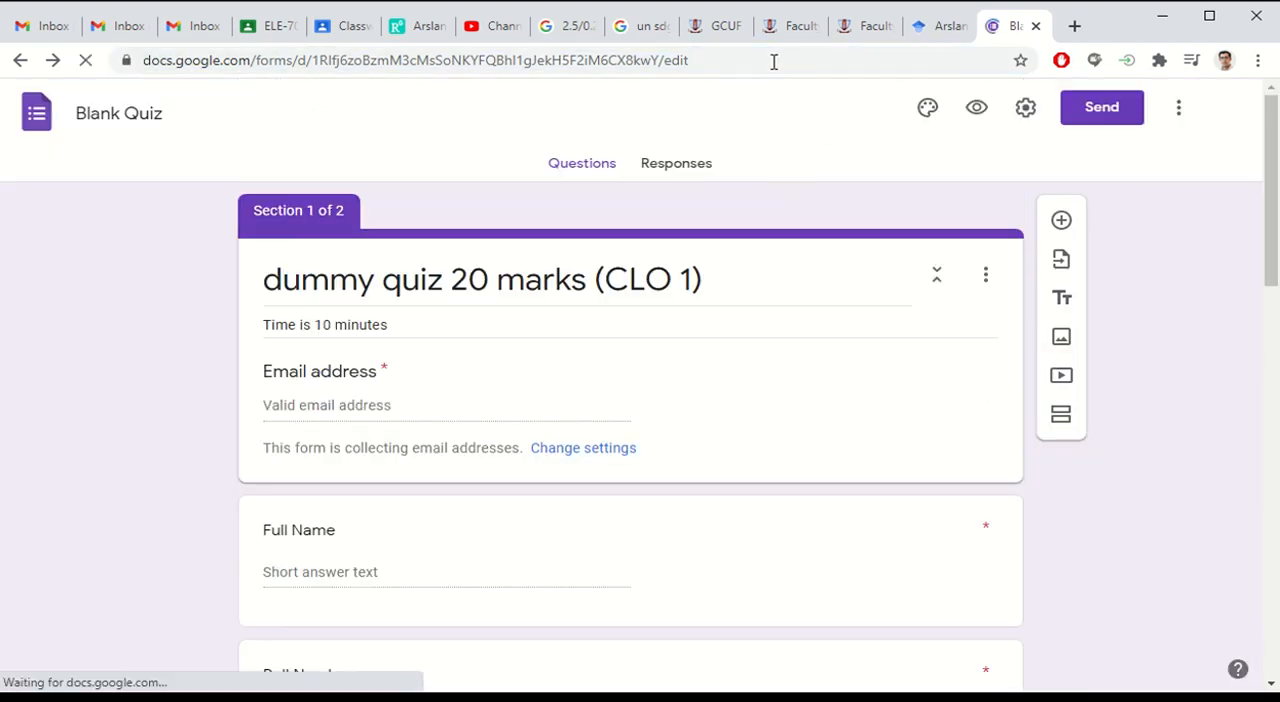
scroll(826, 431, down, 14)
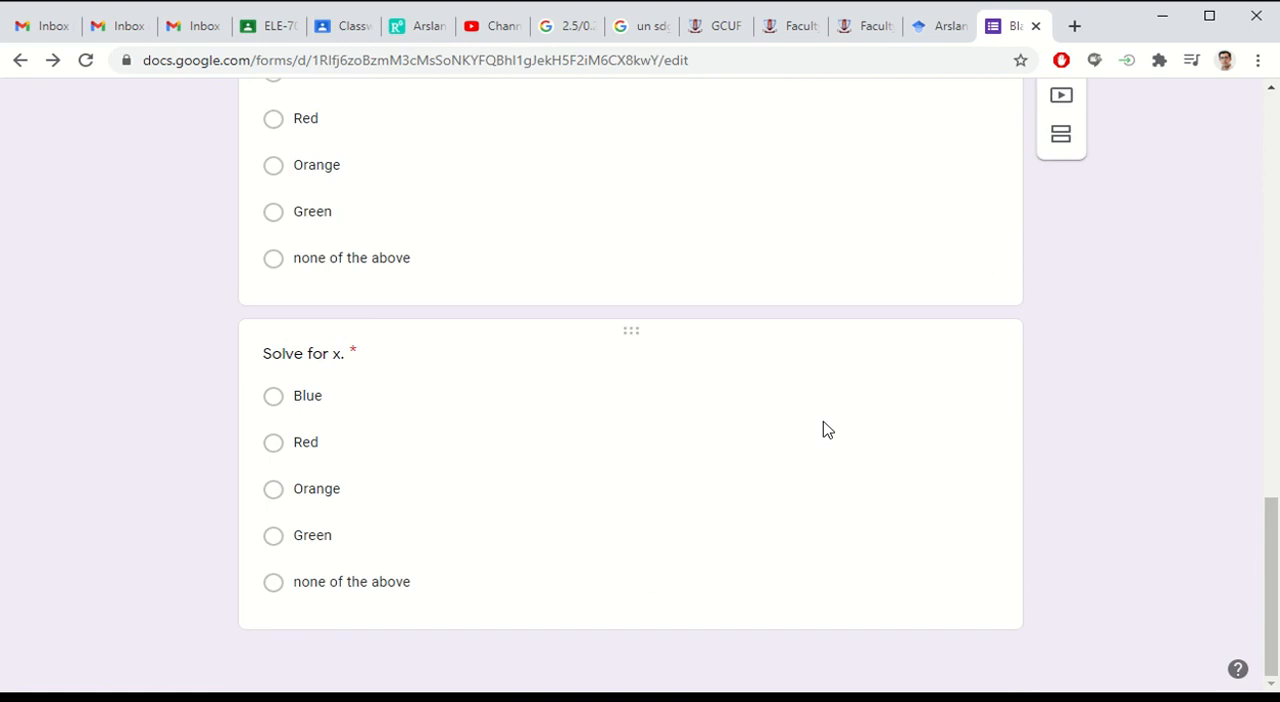
click(445, 400)
Step: Try to open Hypatia Create's Insert/Edit Math editor for the "Solve for x." question and dismiss its window
scroll(950, 255, up, 15)
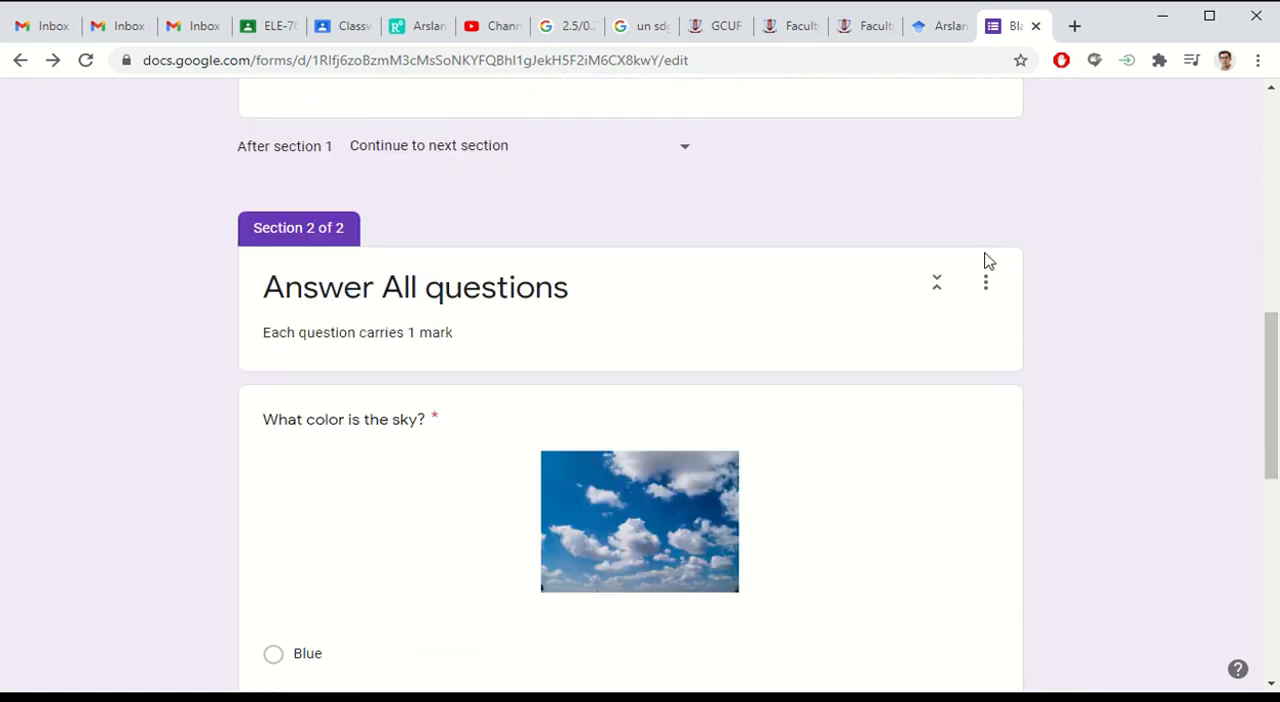
click(877, 115)
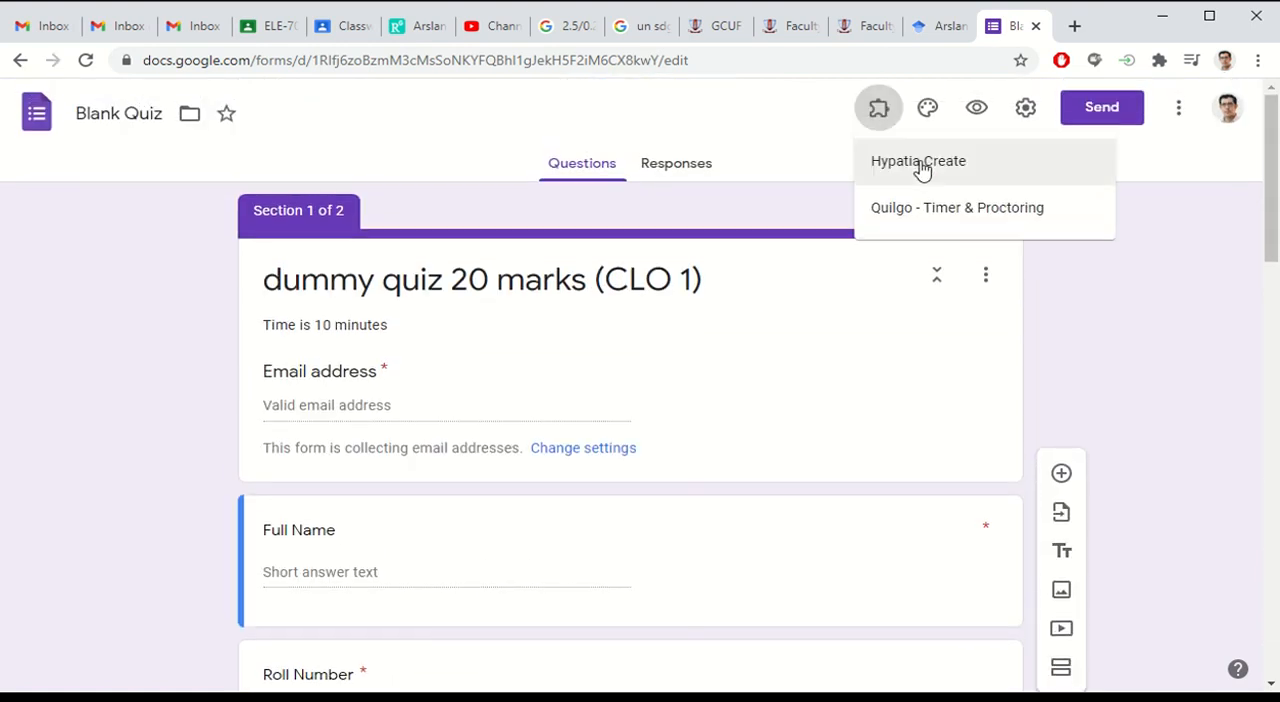
click(920, 171)
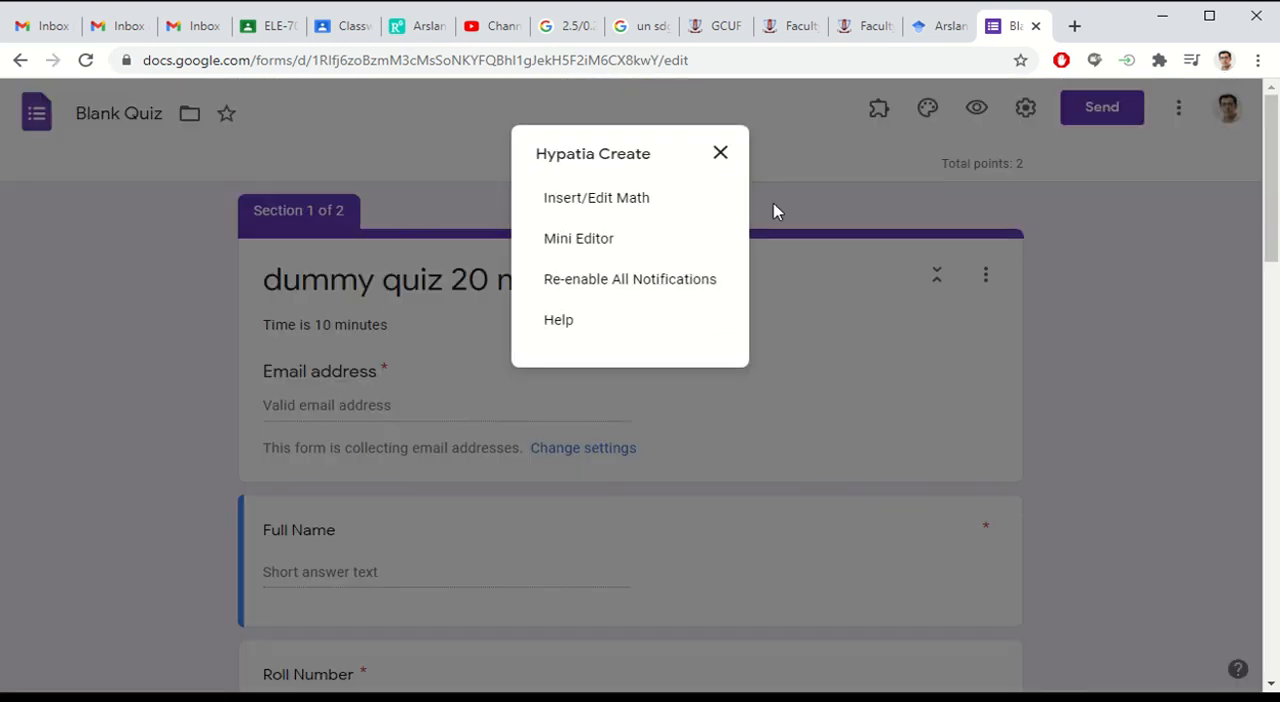
click(612, 203)
scroll(780, 371, down, 7)
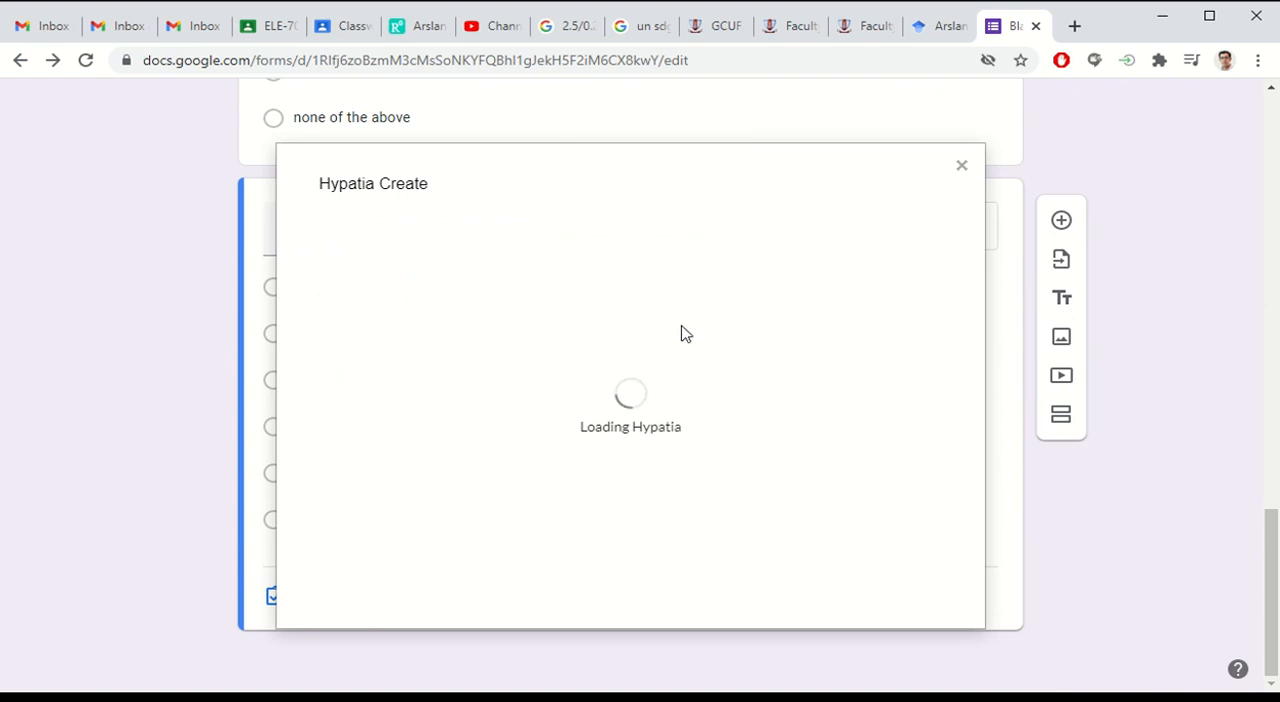
click(963, 166)
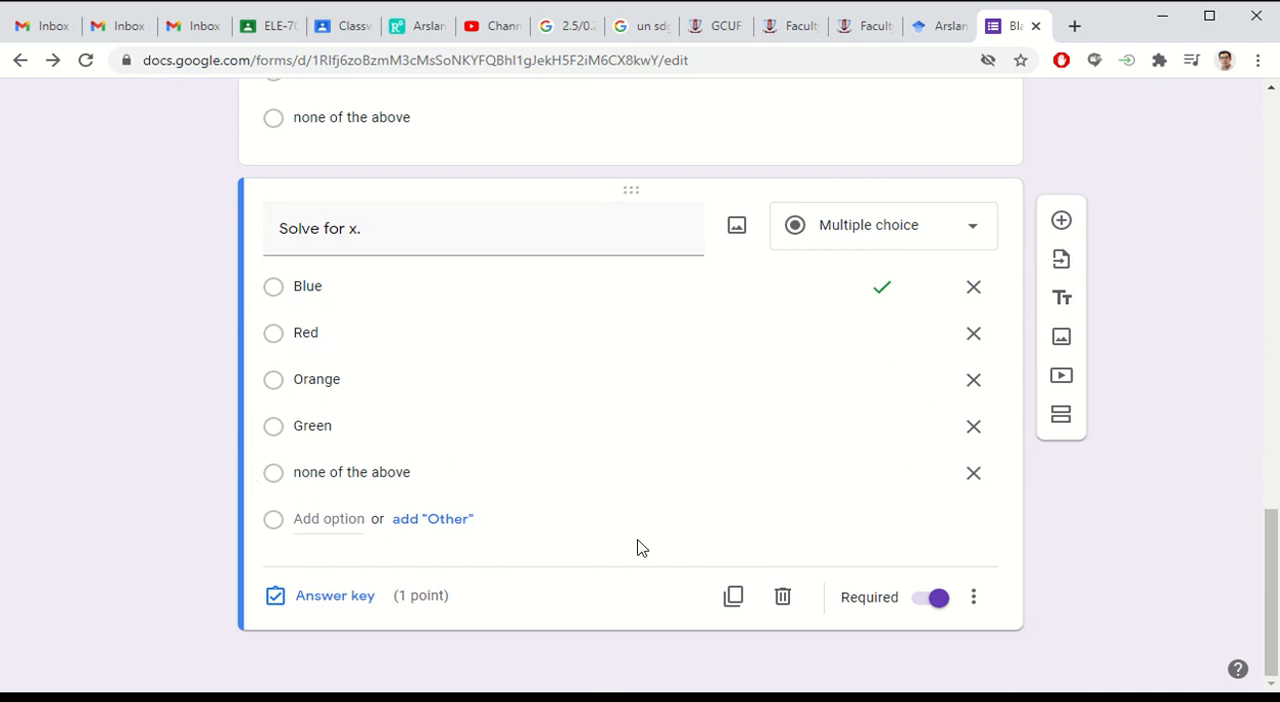
Step: In the answer key of "Solve for x.", clear "Blue" as the correct answer and try to set the score to 0.5 points
click(378, 300)
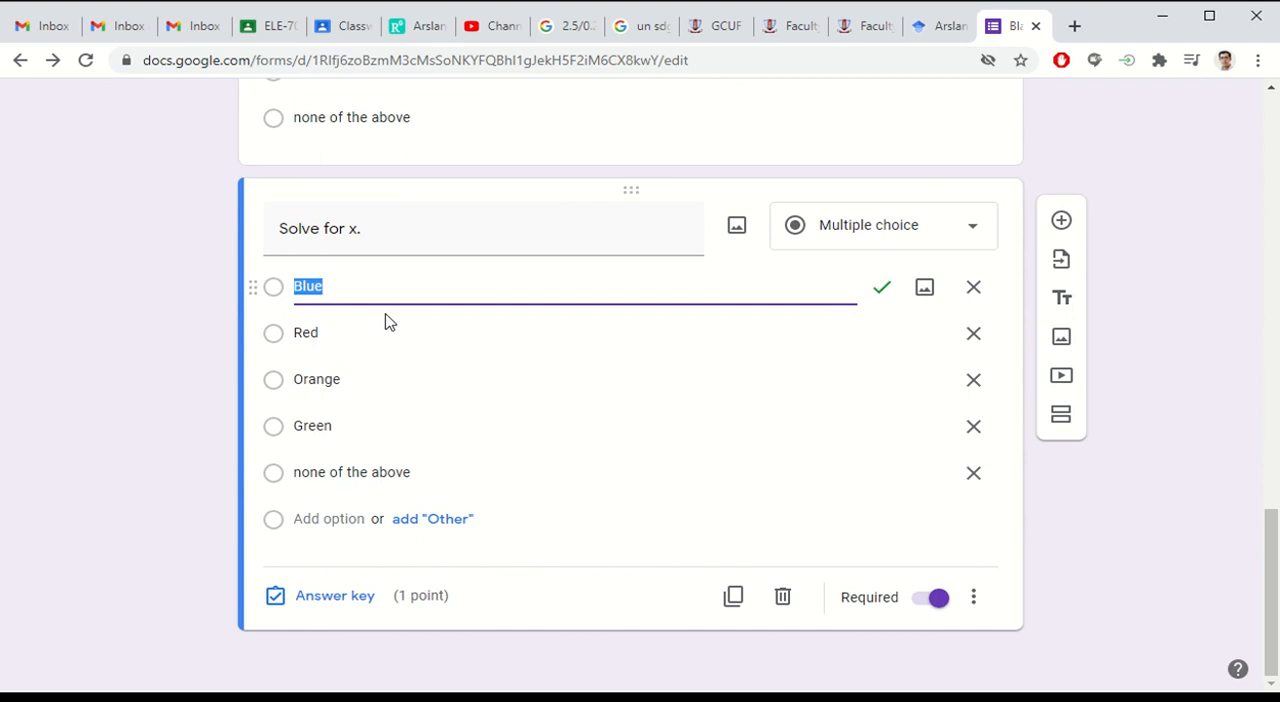
click(330, 605)
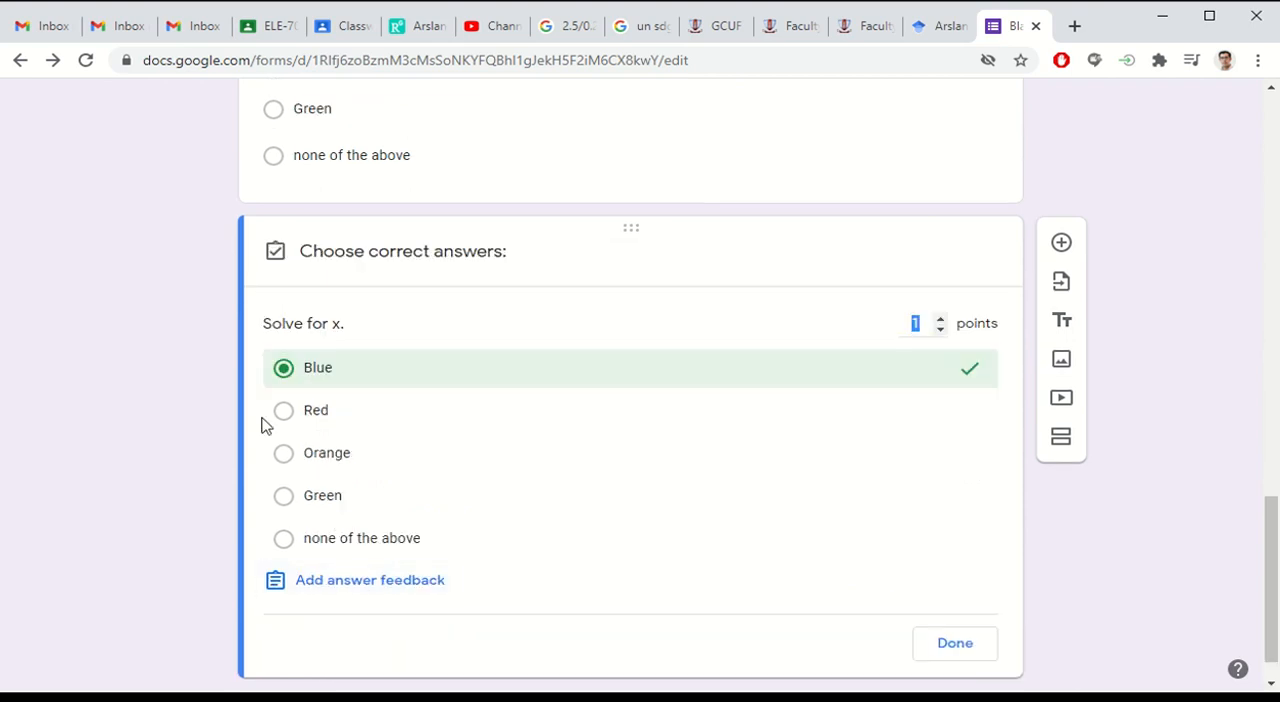
click(970, 375)
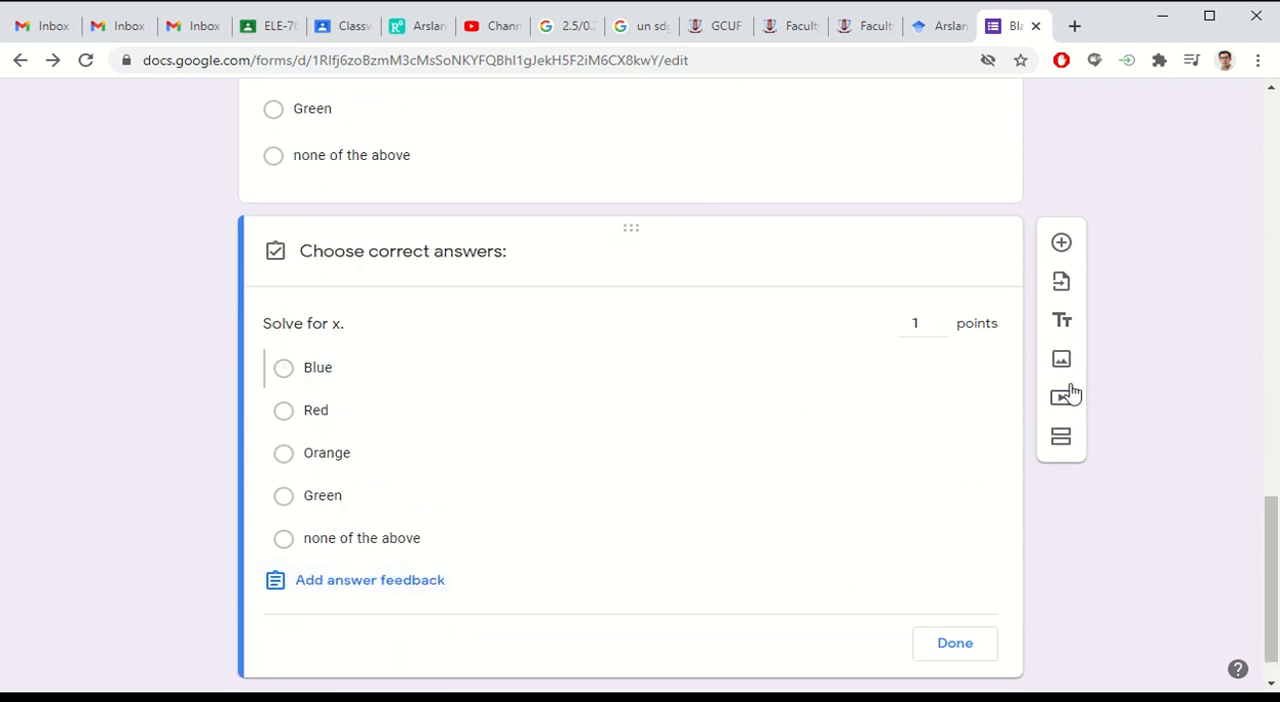
click(941, 333)
scroll(900, 480, down, 1)
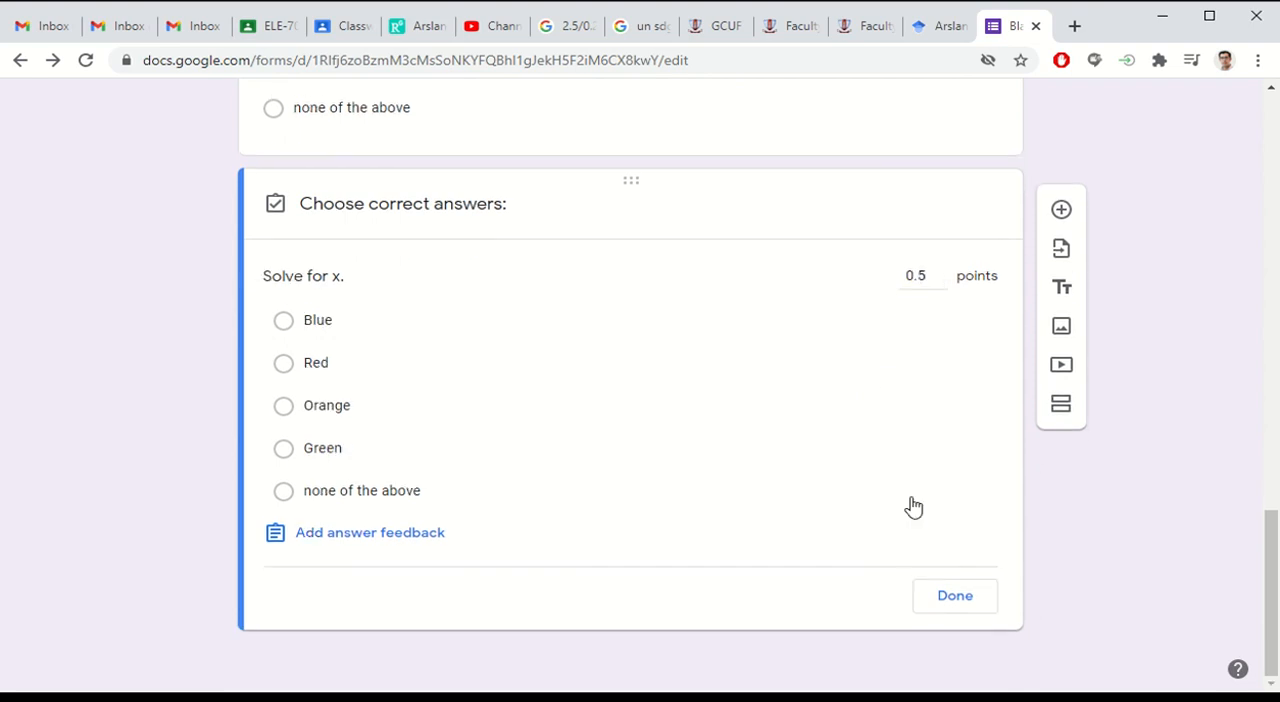
click(951, 603)
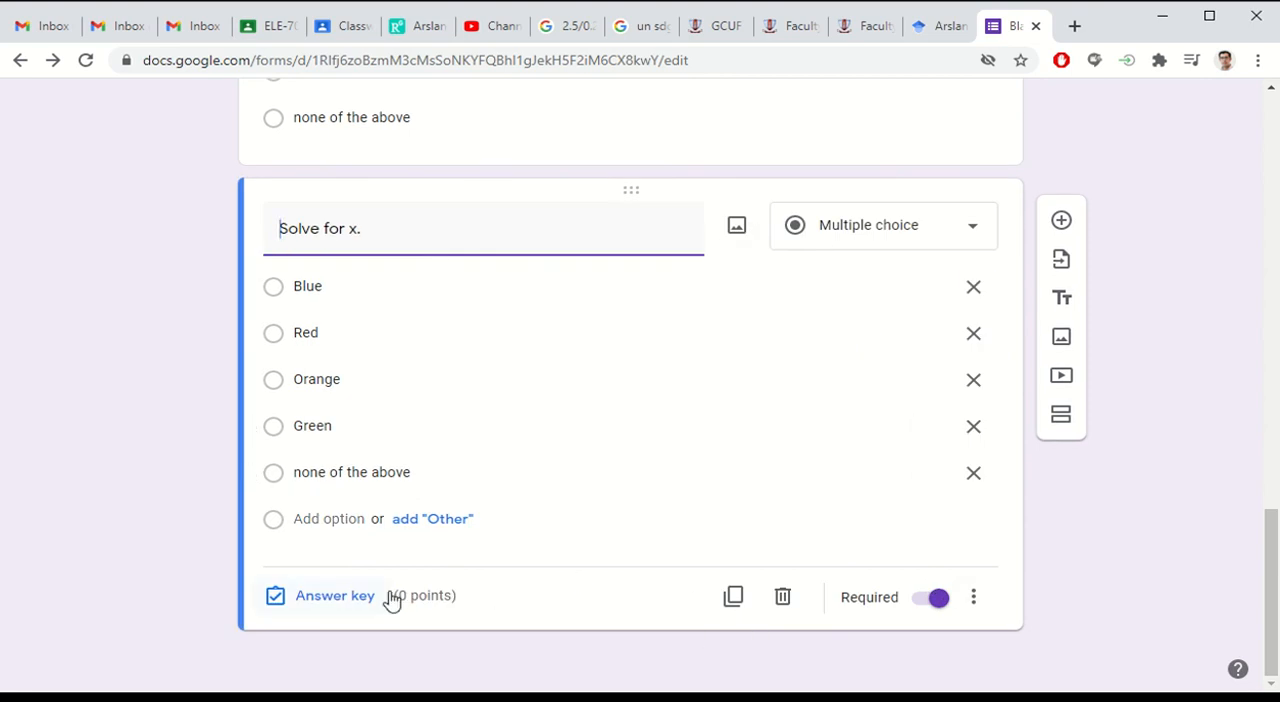
Step: Check the quiz's total points and set the "Solve for x." question's score to 1 point
scroll(724, 450, up, 1)
scroll(724, 450, up, 14)
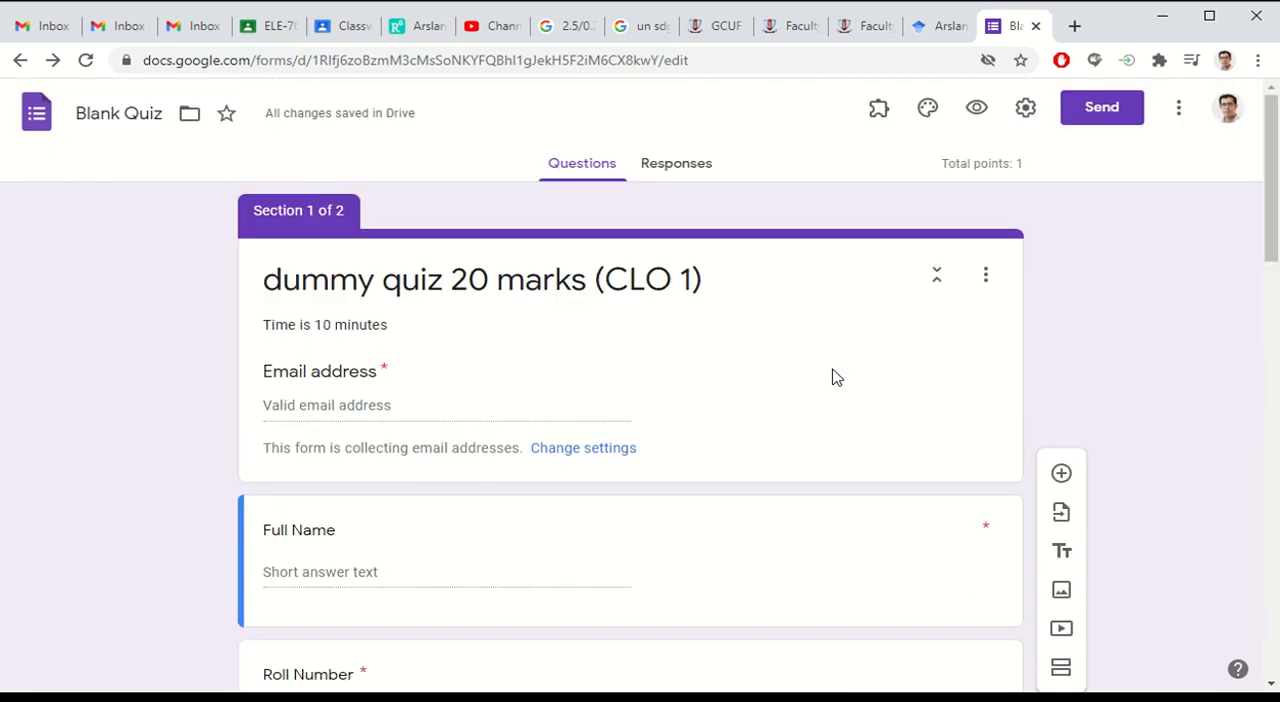
scroll(914, 232, down, 15)
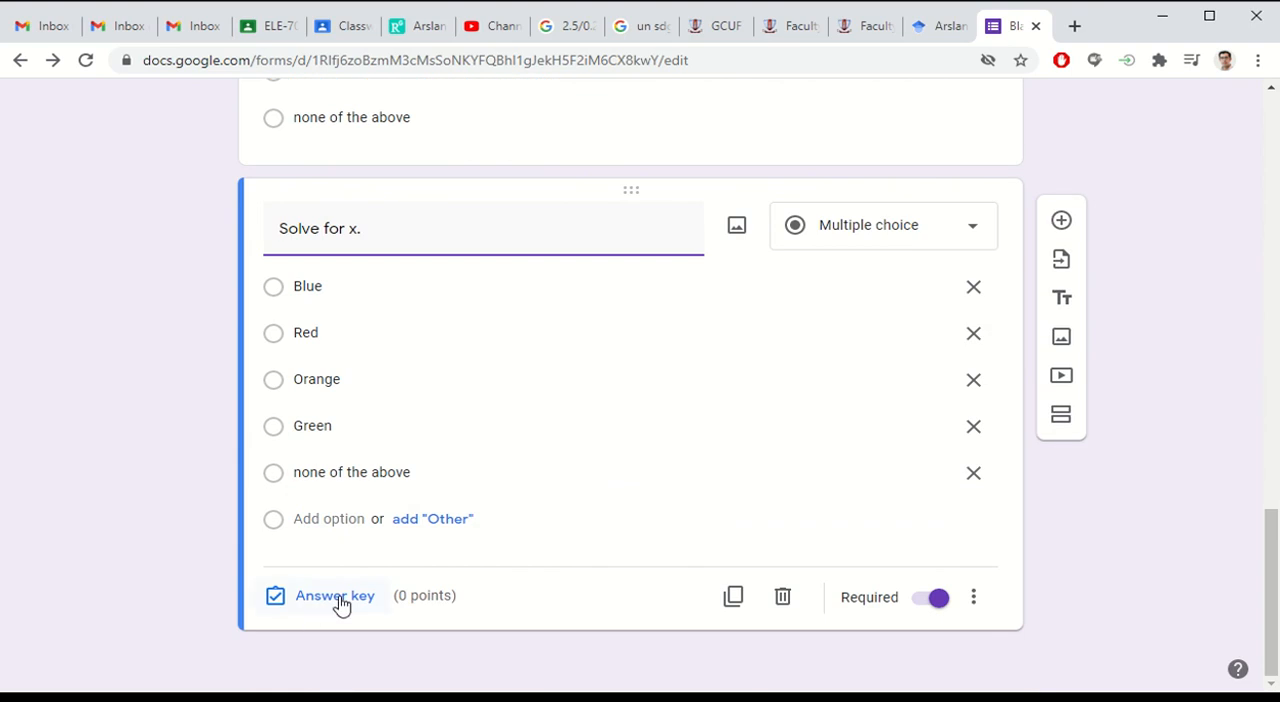
click(335, 596)
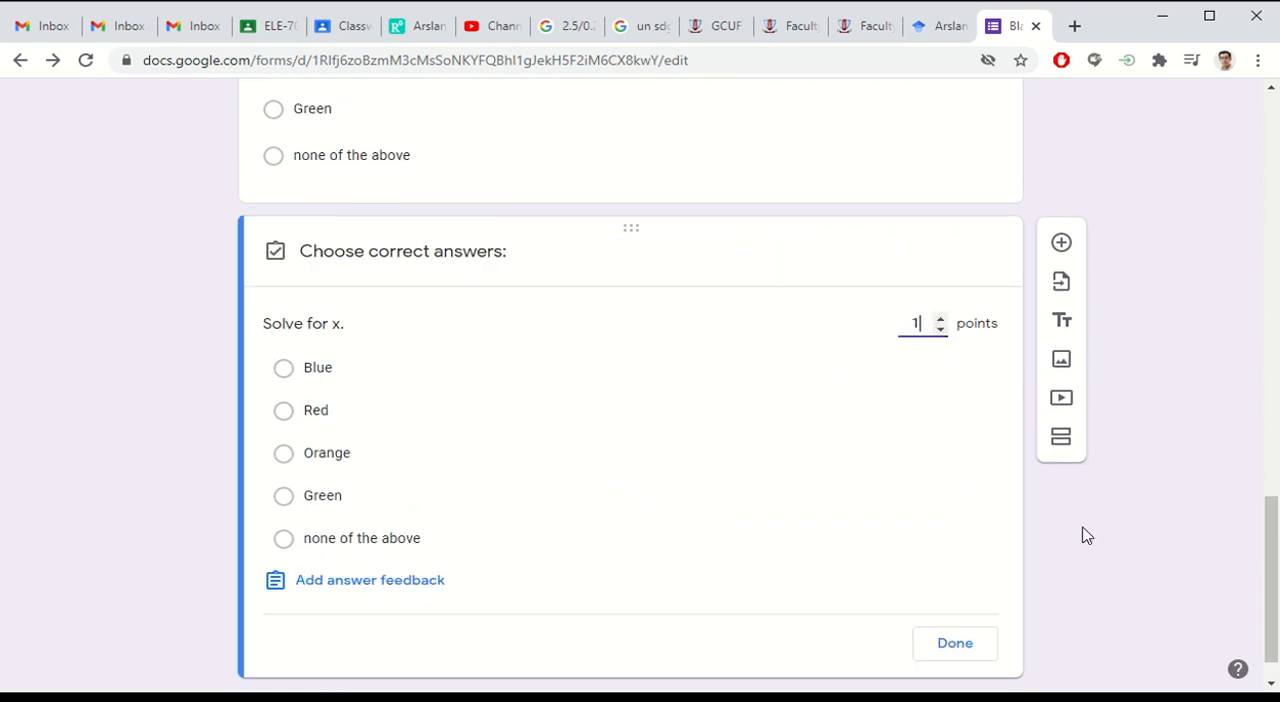
text(1)
click(955, 643)
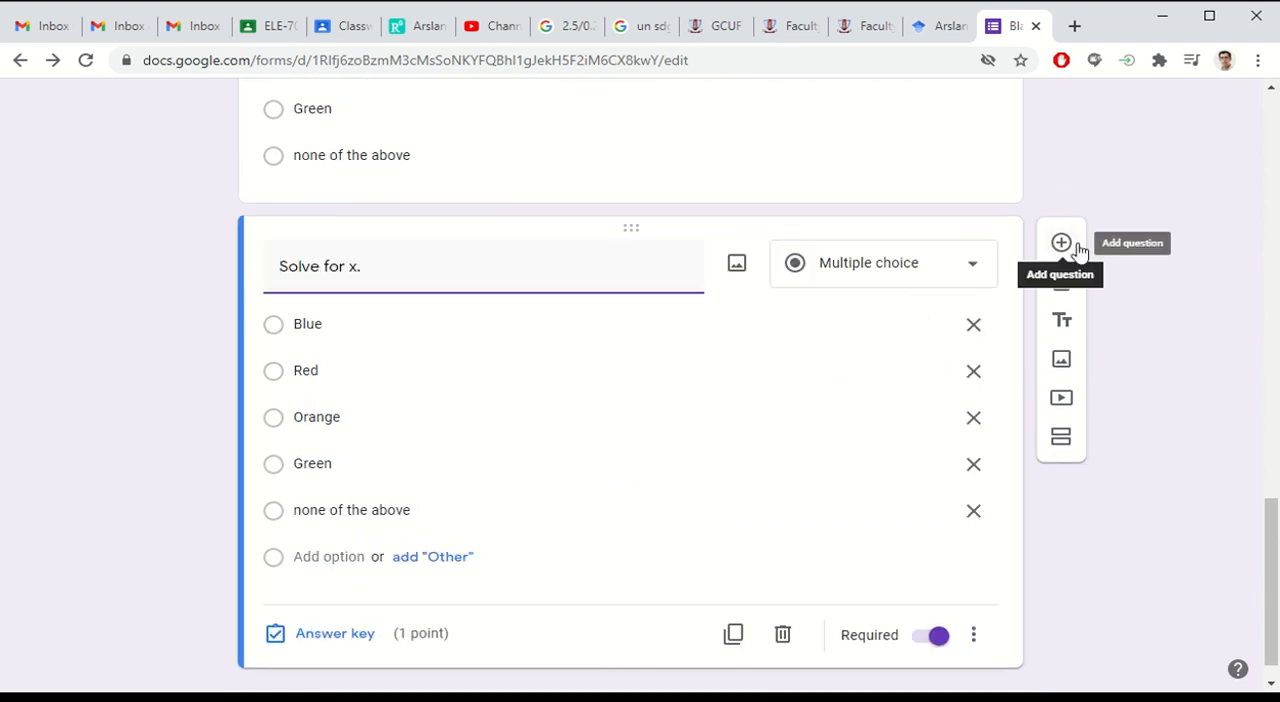
Step: Review the quiz's total points, the student detail fields and the start of the "Answer All questions" section
scroll(801, 378, up, 10)
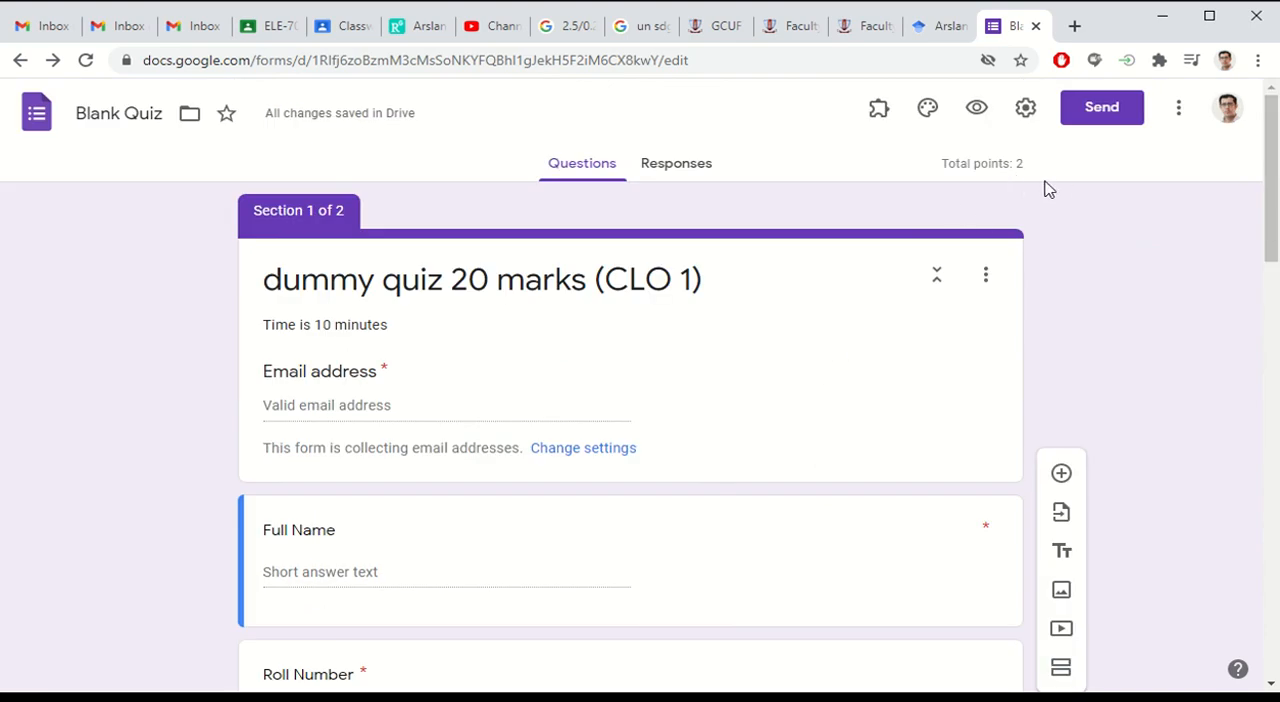
scroll(718, 250, down, 15)
scroll(716, 254, up, 6)
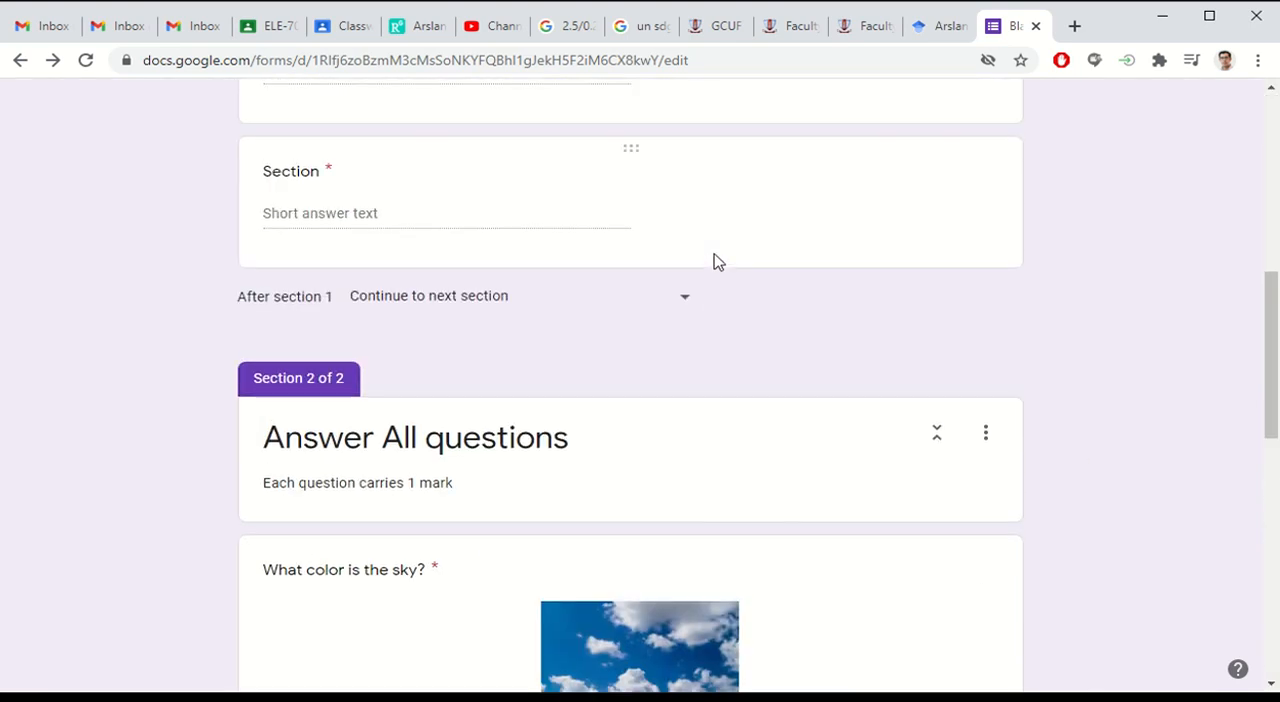
scroll(716, 254, down, 2)
scroll(714, 254, up, 1)
scroll(717, 261, down, 5)
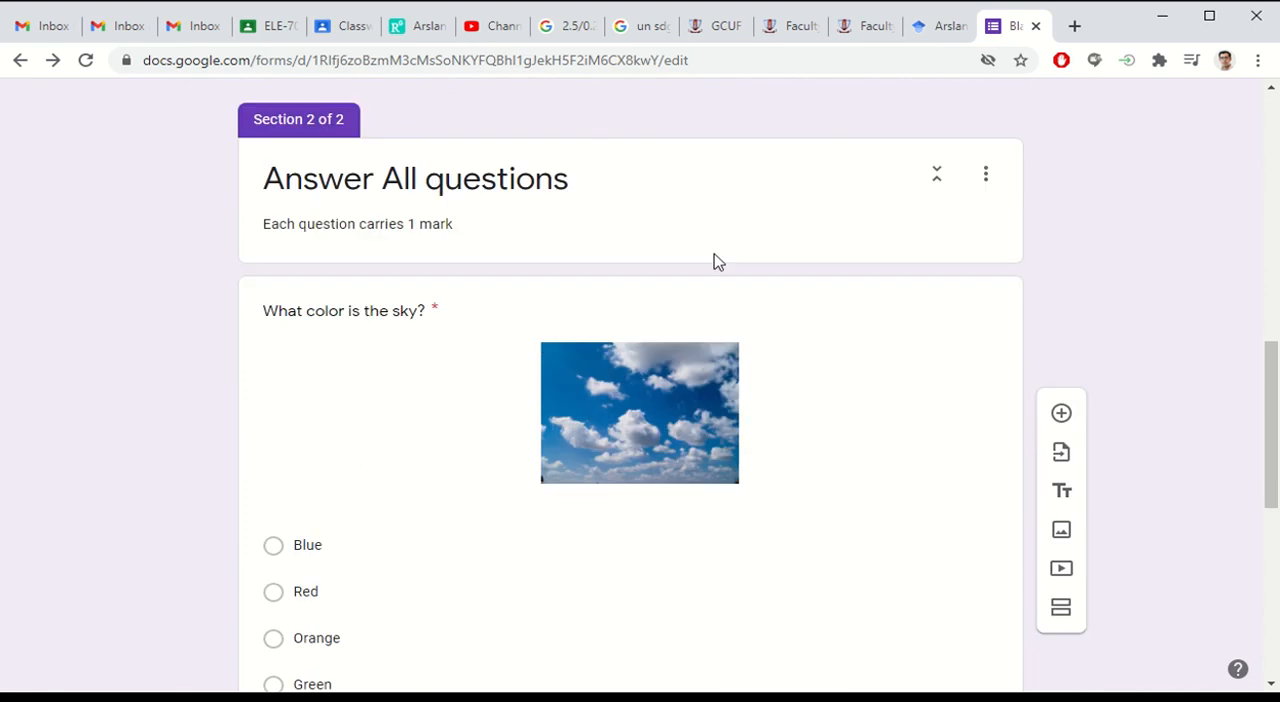
scroll(717, 261, up, 5)
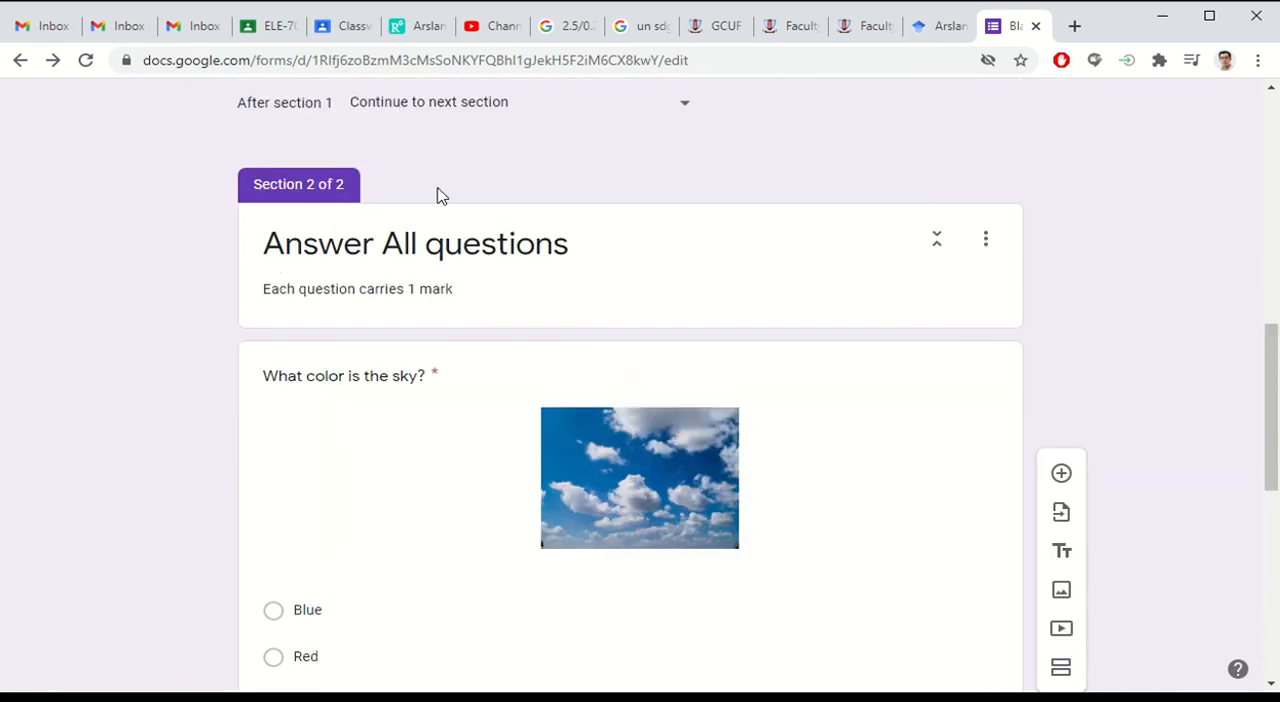
scroll(455, 195, up, 10)
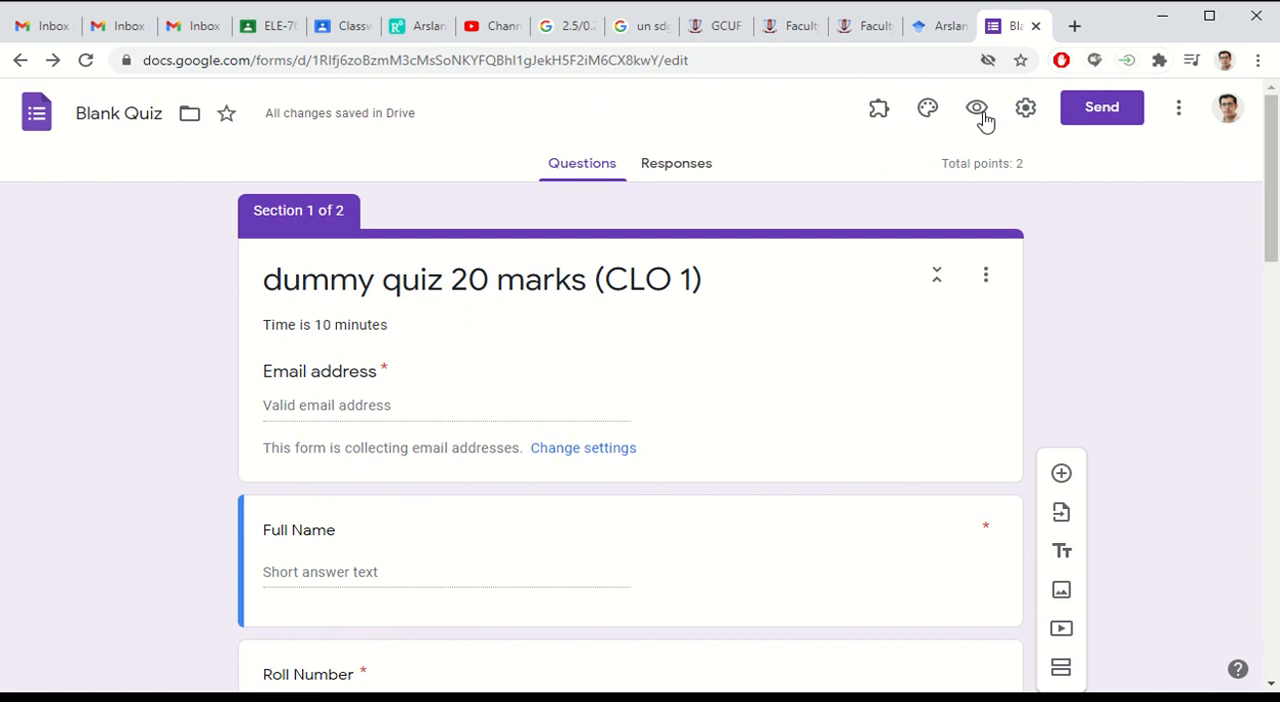
Step: Preview the quiz as respondents see it and review the email address, section, name and roll number fields
click(979, 112)
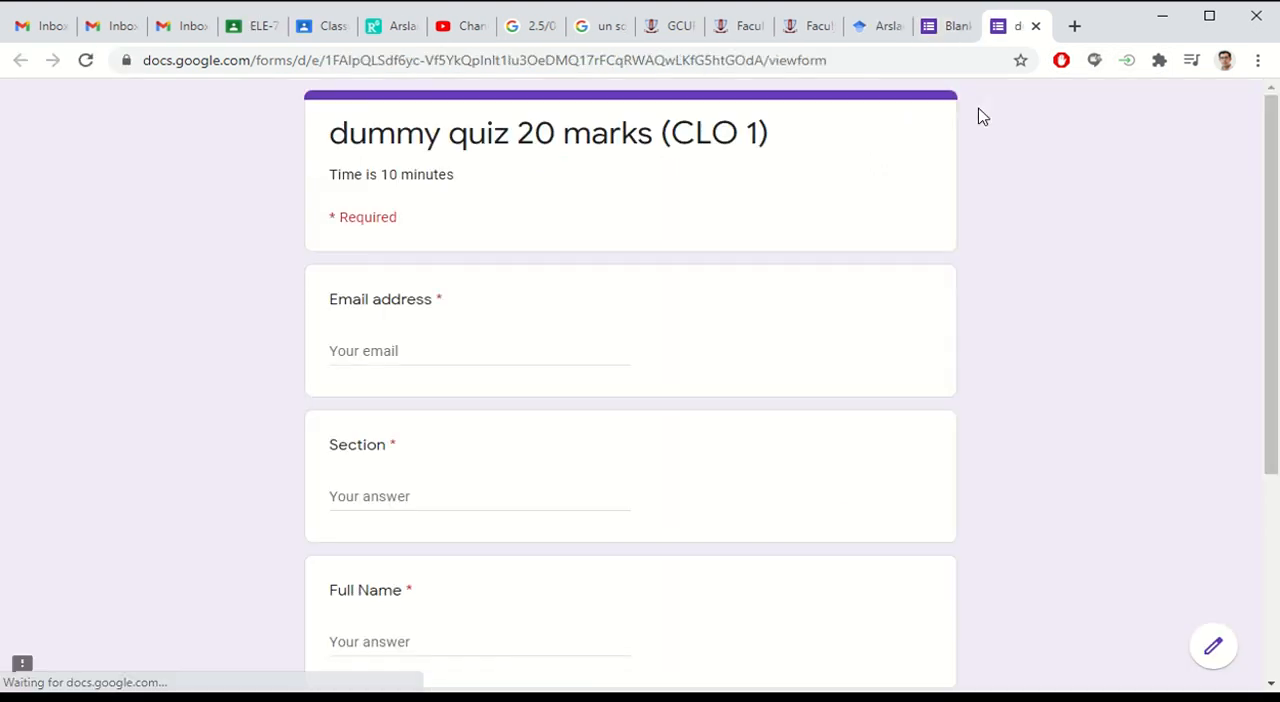
scroll(177, 294, down, 5)
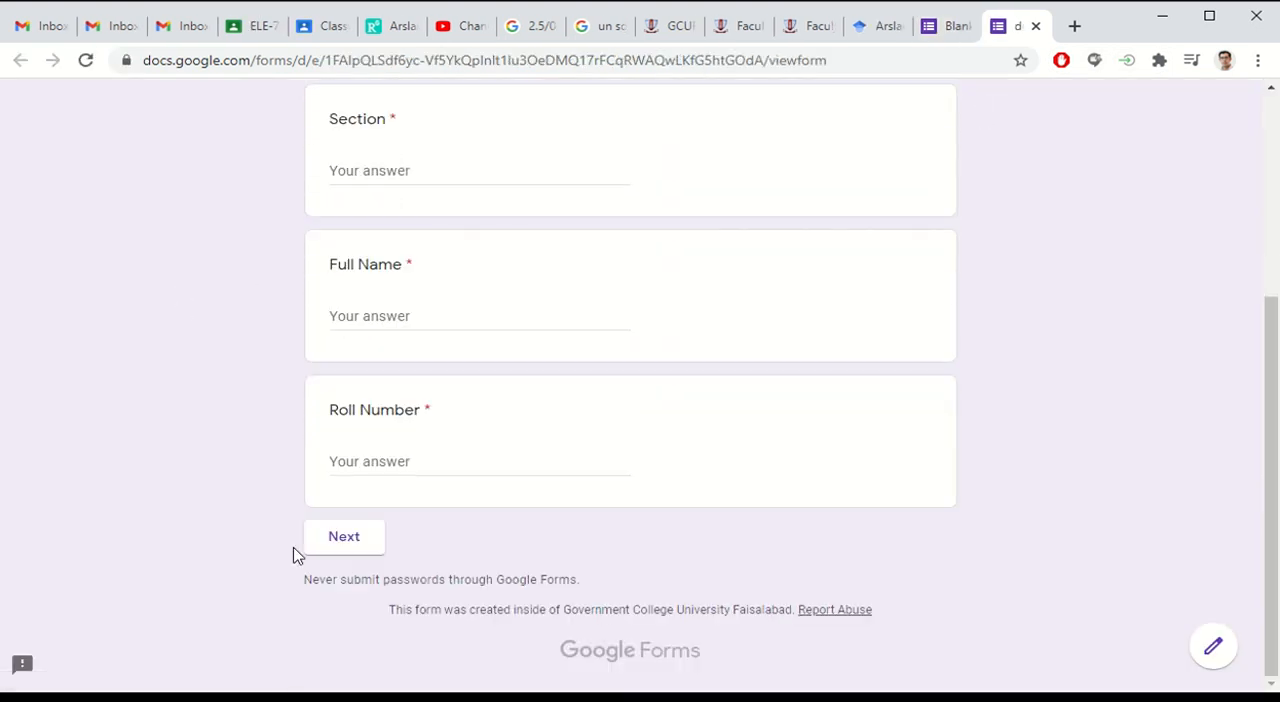
scroll(391, 343, up, 5)
scroll(394, 551, down, 5)
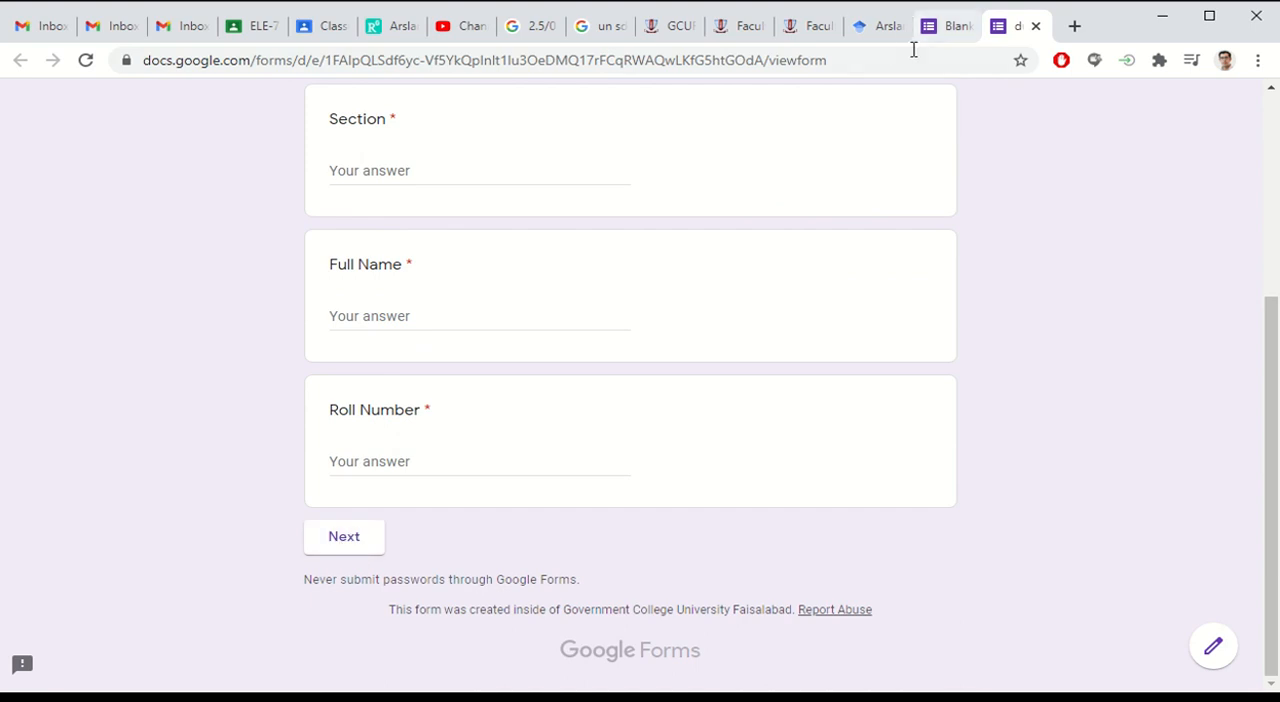
scroll(476, 403, up, 5)
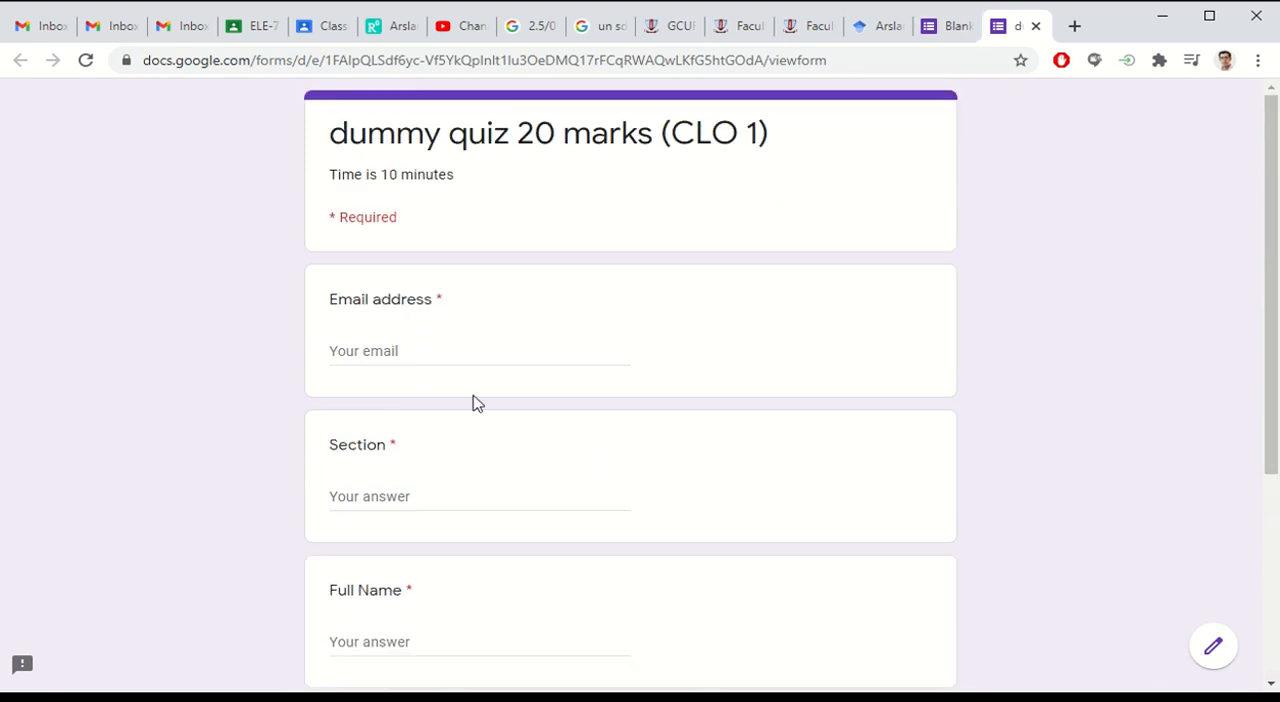
Step: Return to the form editor and add a new section after the "Solve for x." question
click(946, 26)
scroll(431, 326, down, 2)
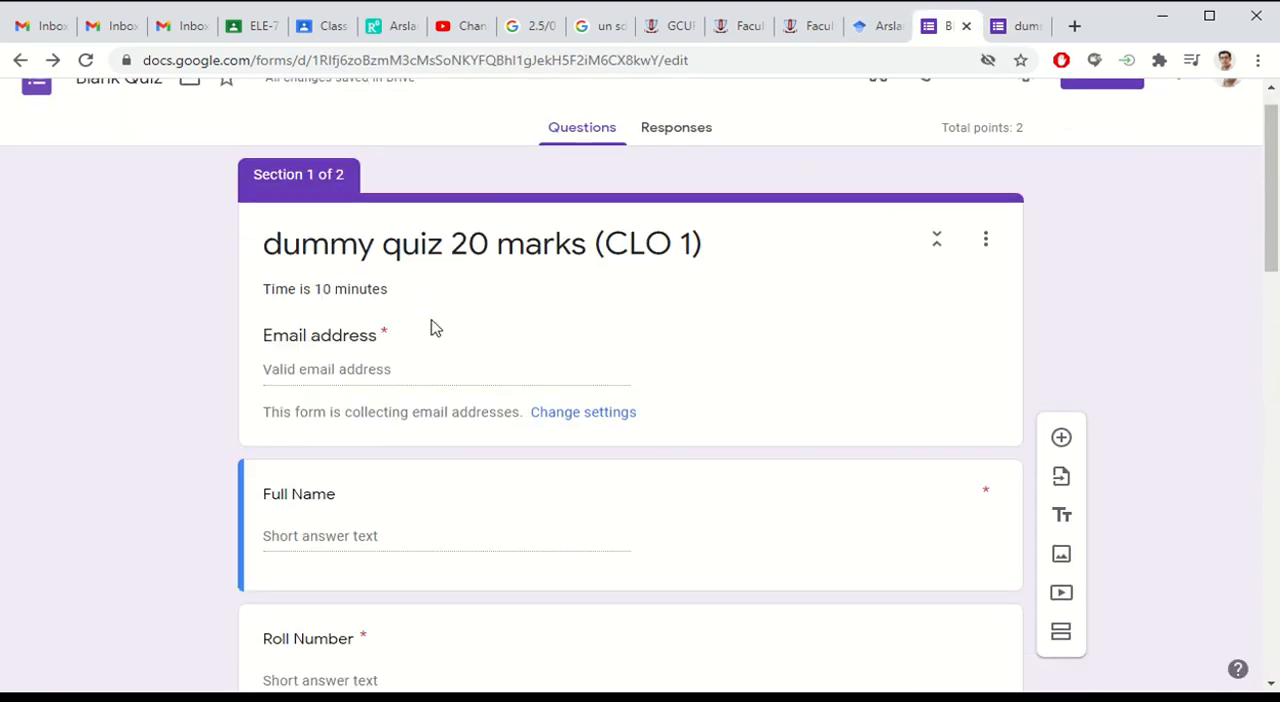
scroll(215, 265, down, 4)
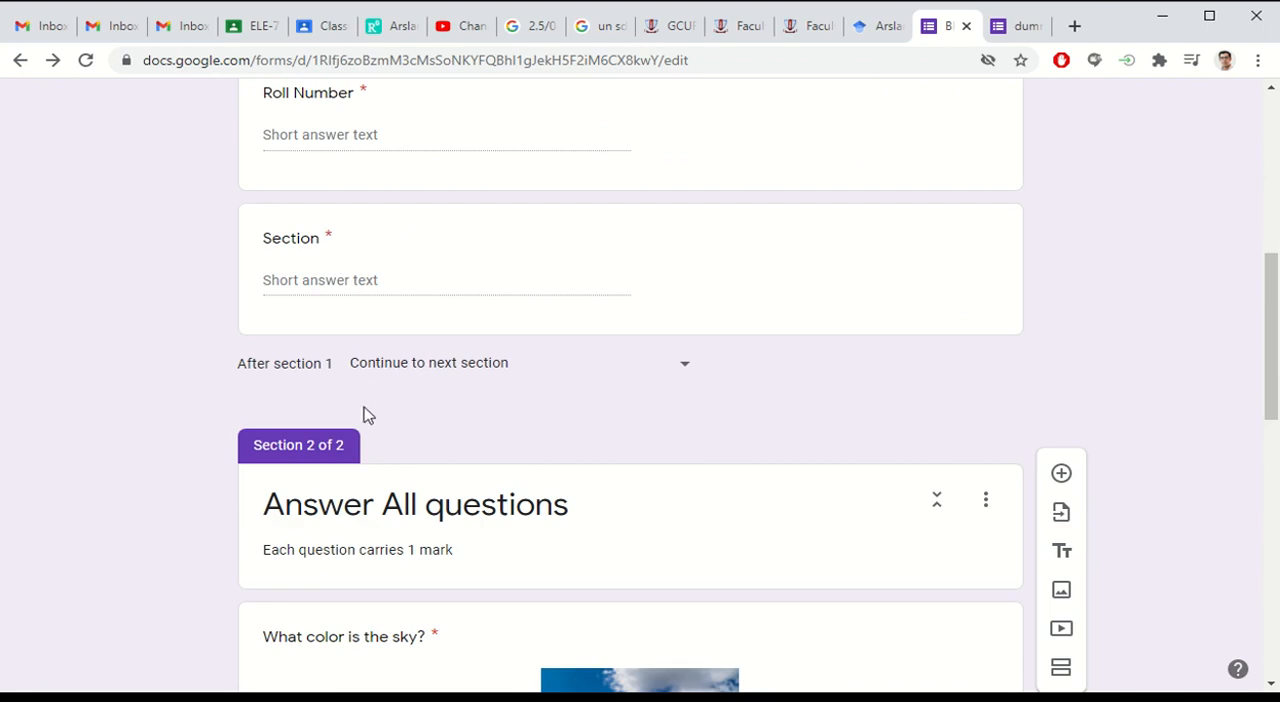
scroll(362, 182, down, 3)
scroll(189, 471, down, 6)
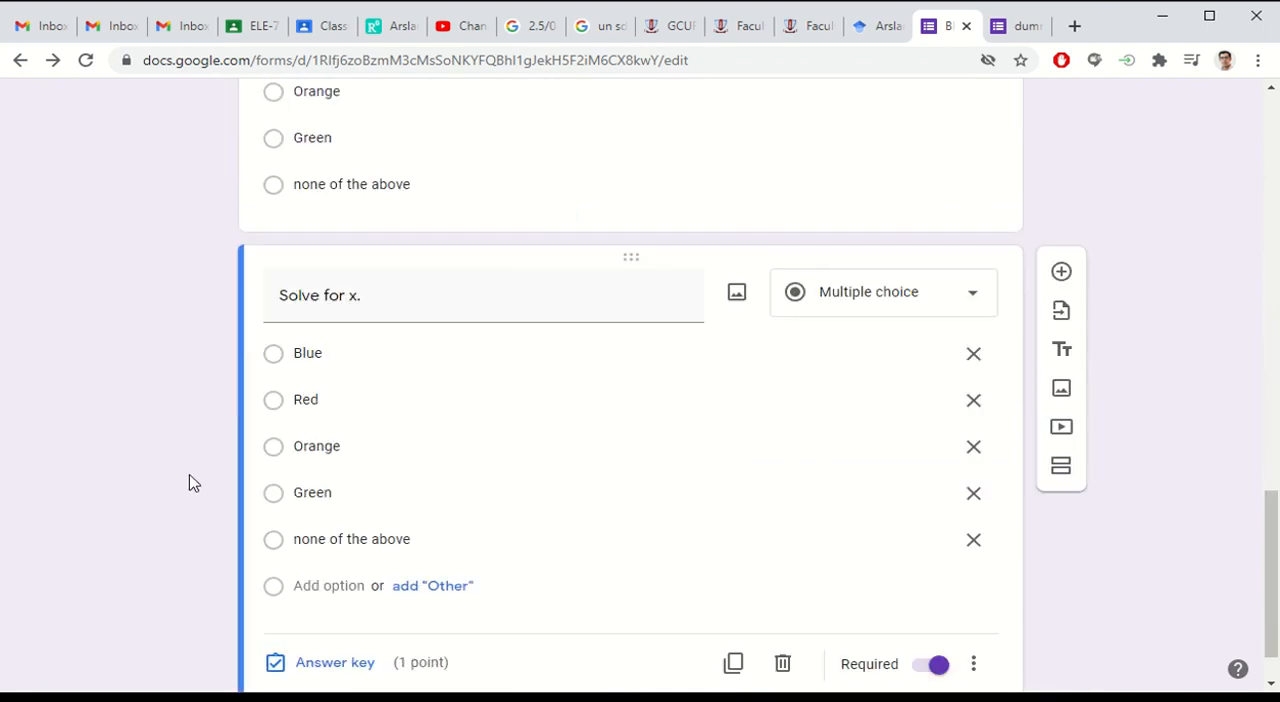
scroll(190, 483, down, 1)
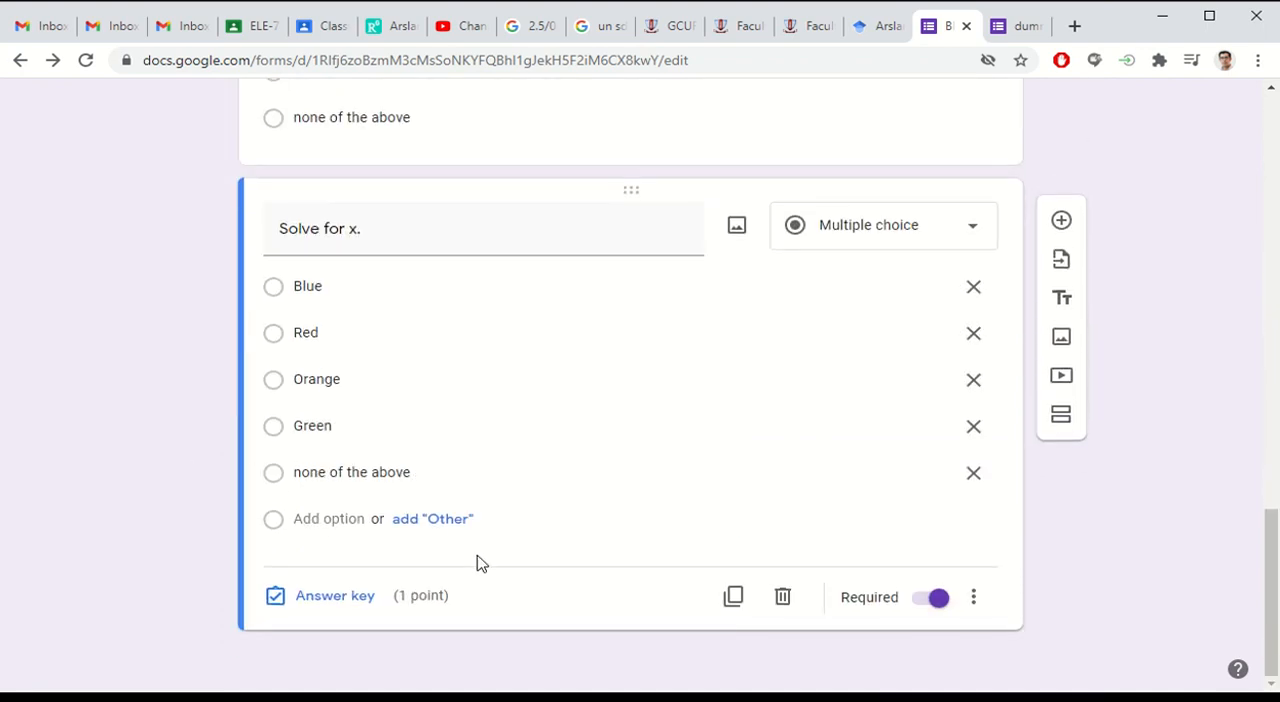
click(1061, 414)
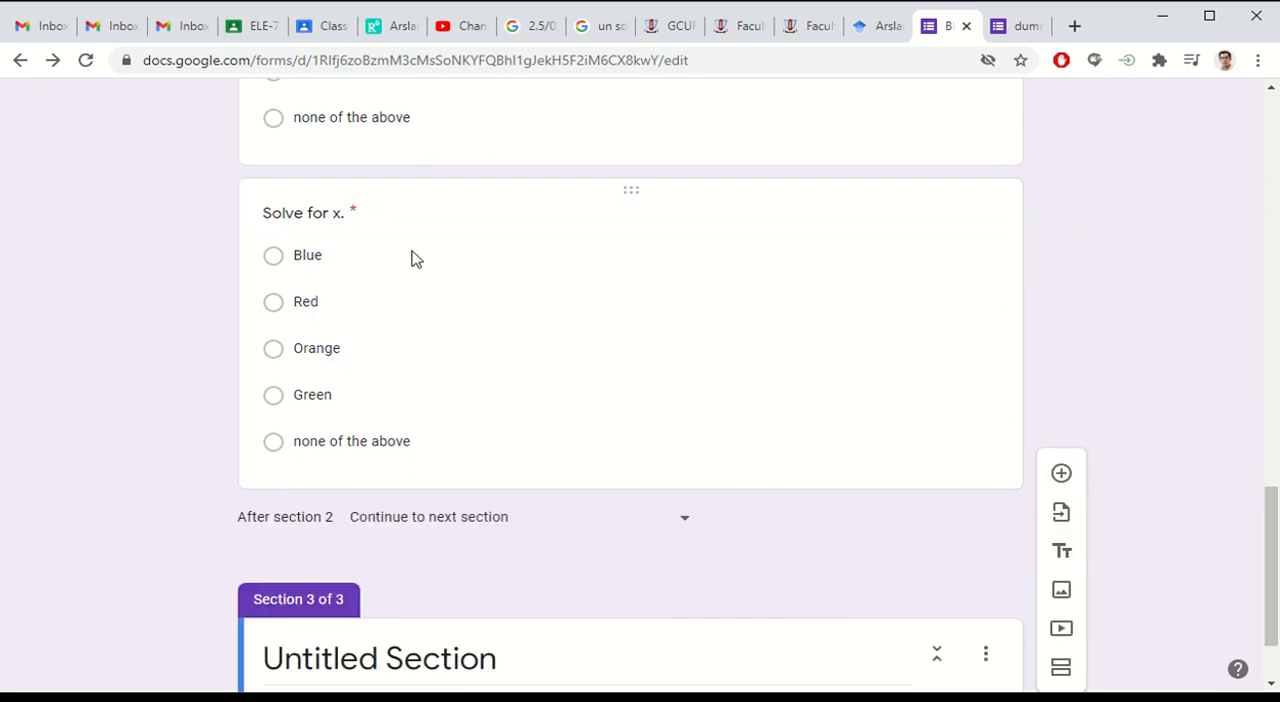
scroll(457, 308, up, 7)
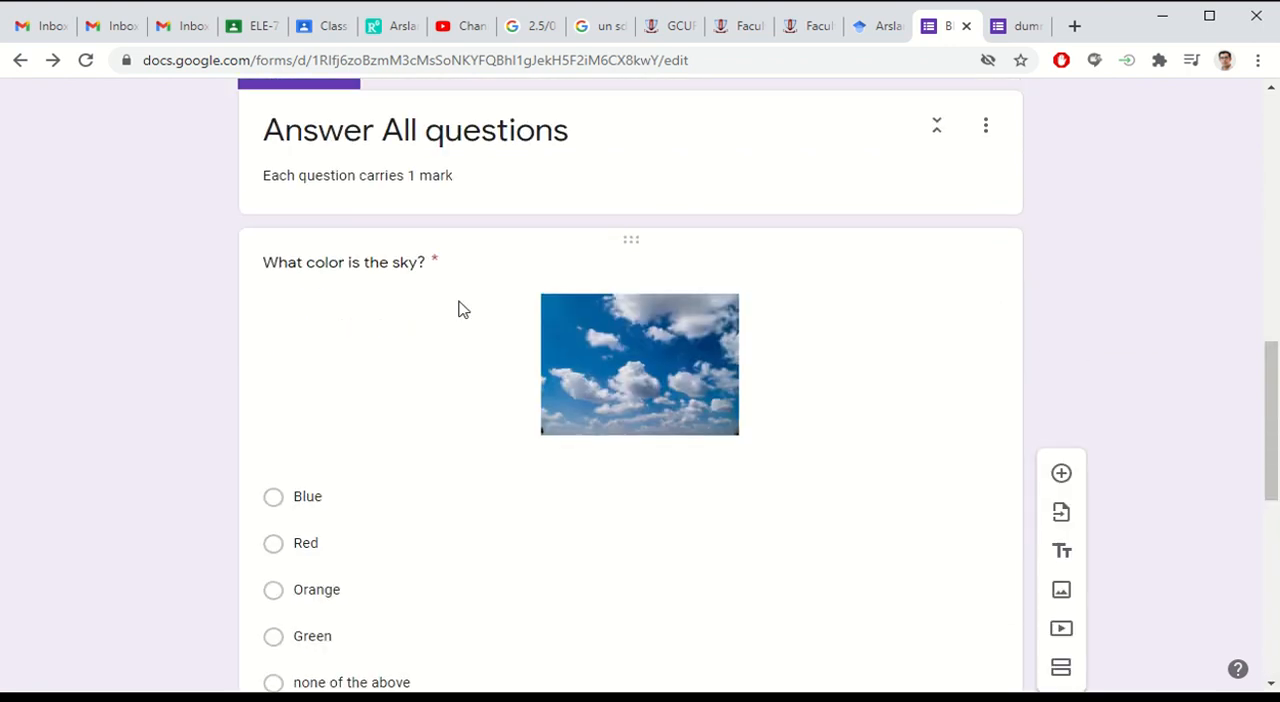
Step: Duplicate the "Answer All questions" section together with its questions
scroll(471, 325, down, 7)
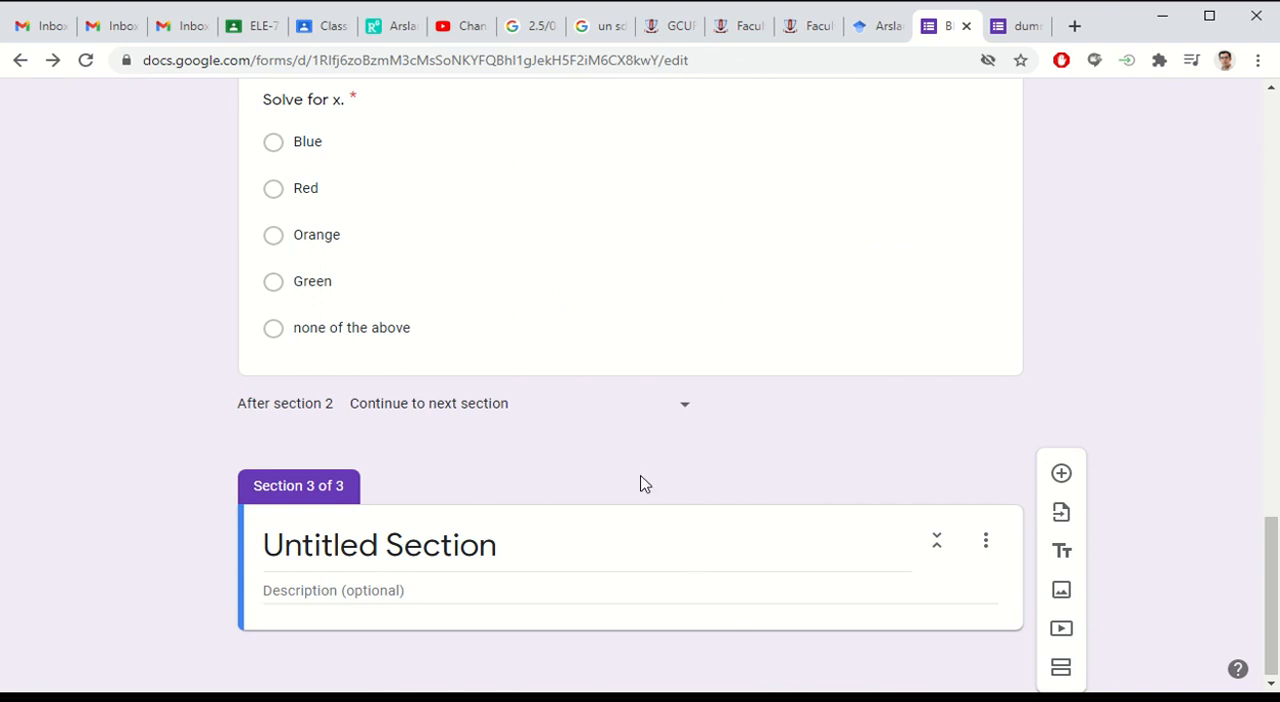
scroll(645, 484, up, 5)
scroll(470, 530, down, 3)
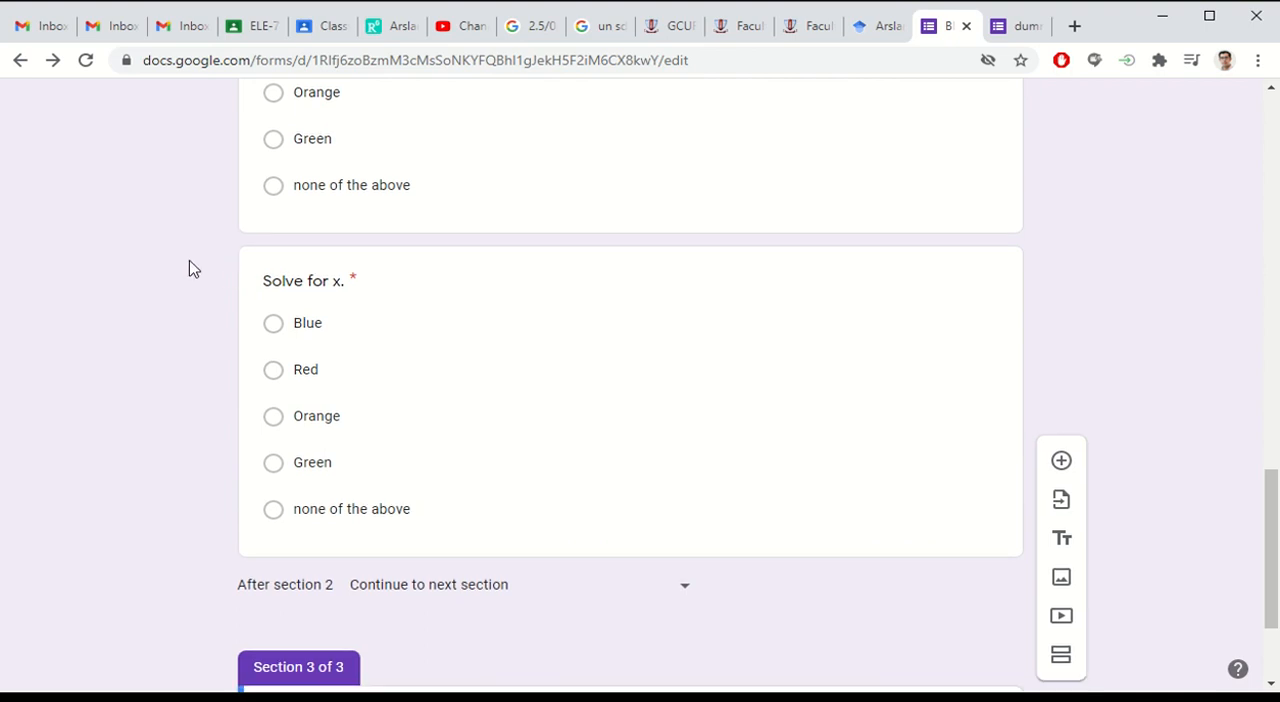
scroll(569, 580, down, 2)
click(520, 549)
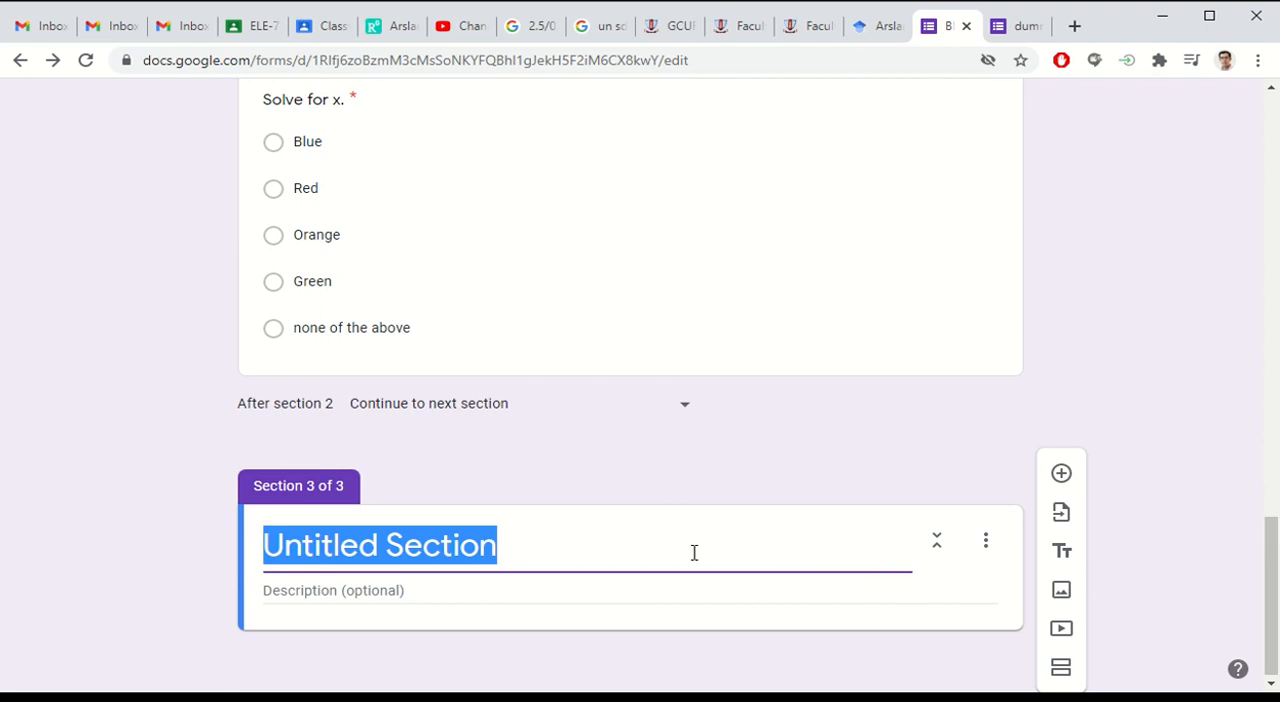
scroll(586, 317, up, 9)
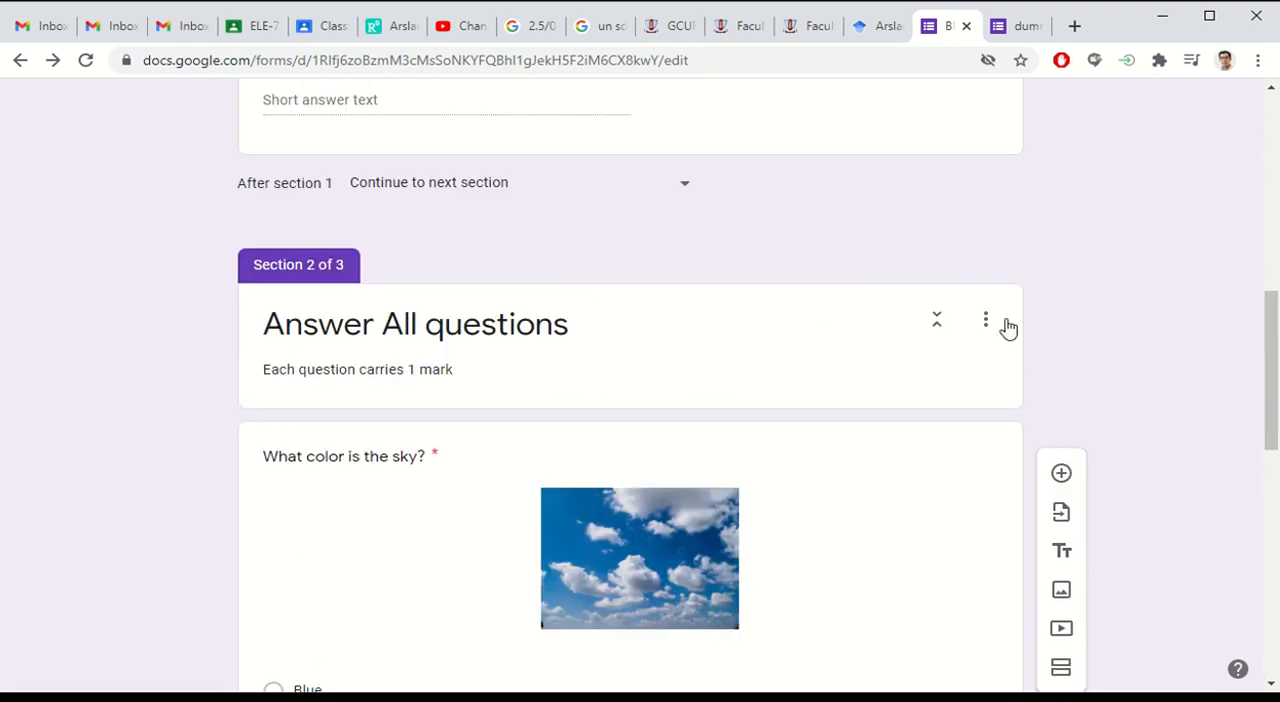
click(986, 322)
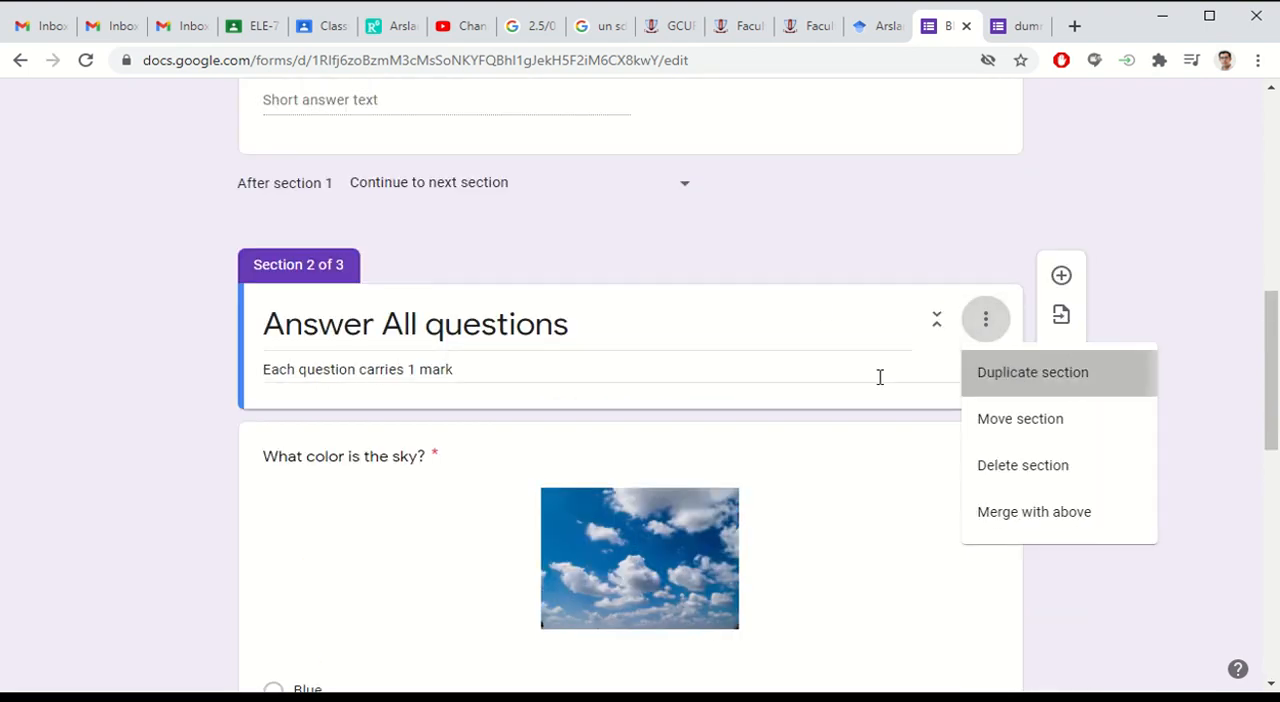
Step: Delete the empty untitled section at the end of the quiz
scroll(488, 292, down, 19)
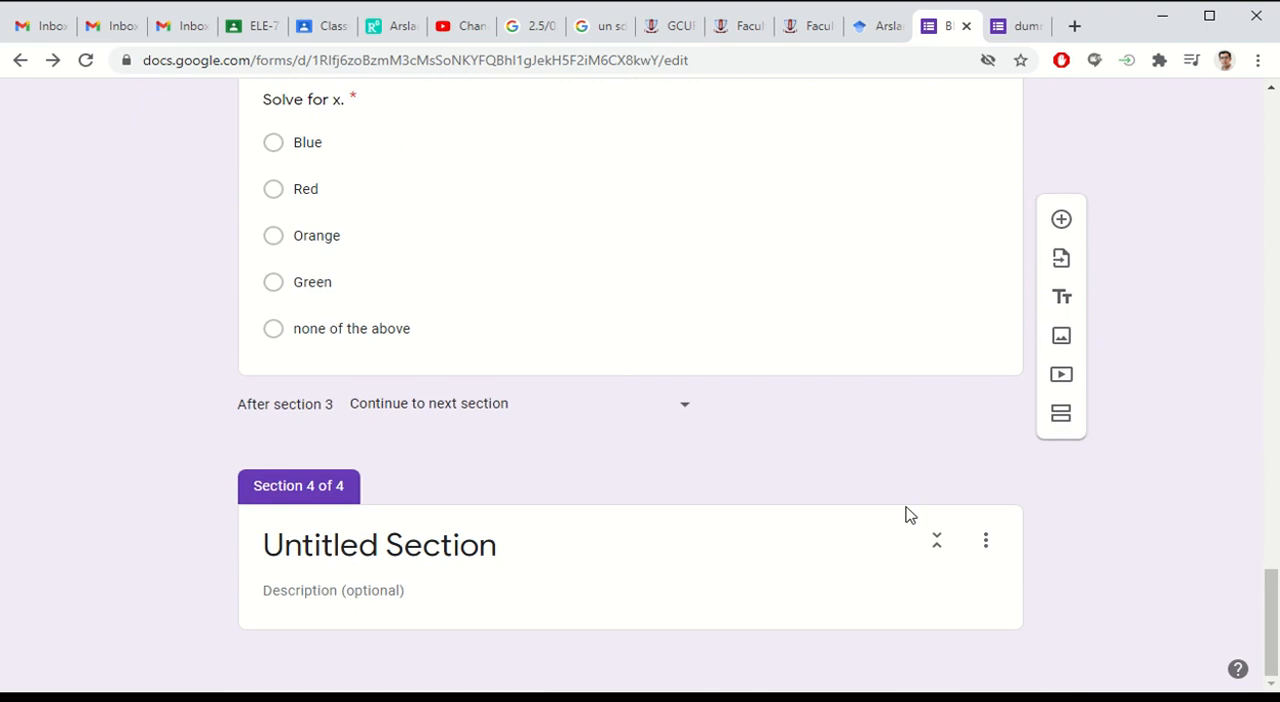
click(986, 540)
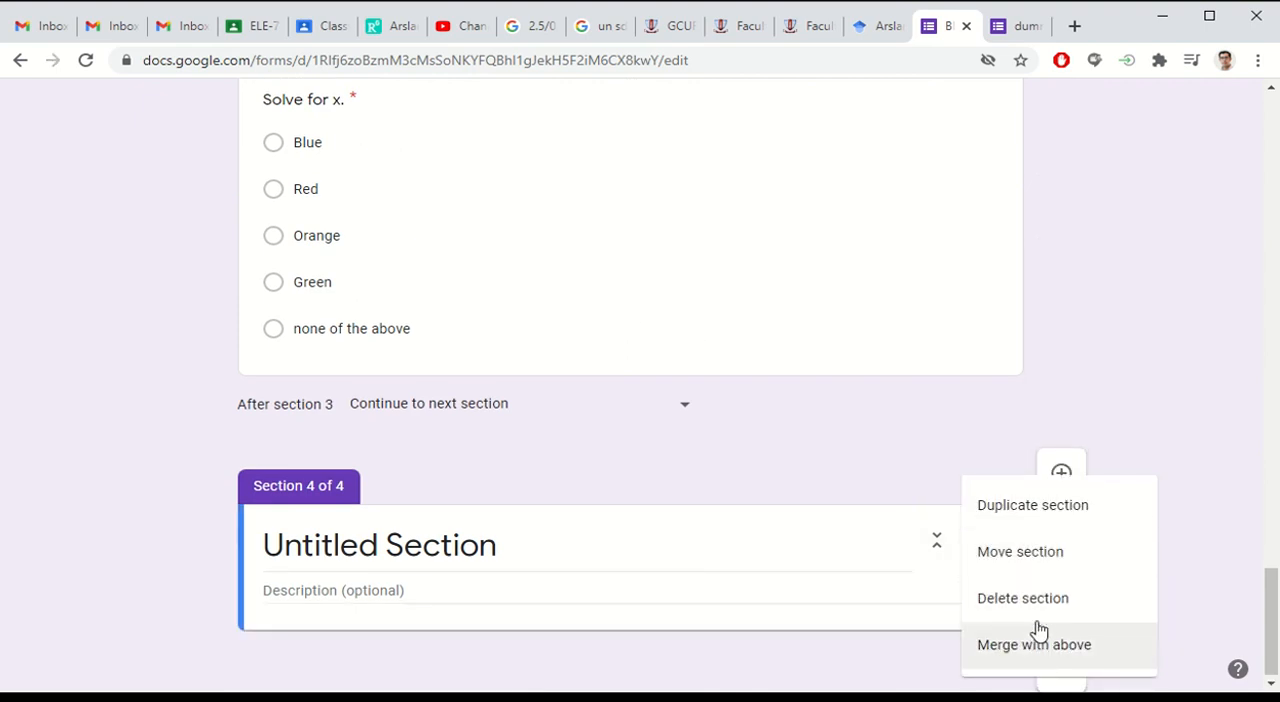
click(1000, 600)
Step: Remove the sky image from the "What color is the sky?" question in the duplicated section
scroll(571, 505, up, 8)
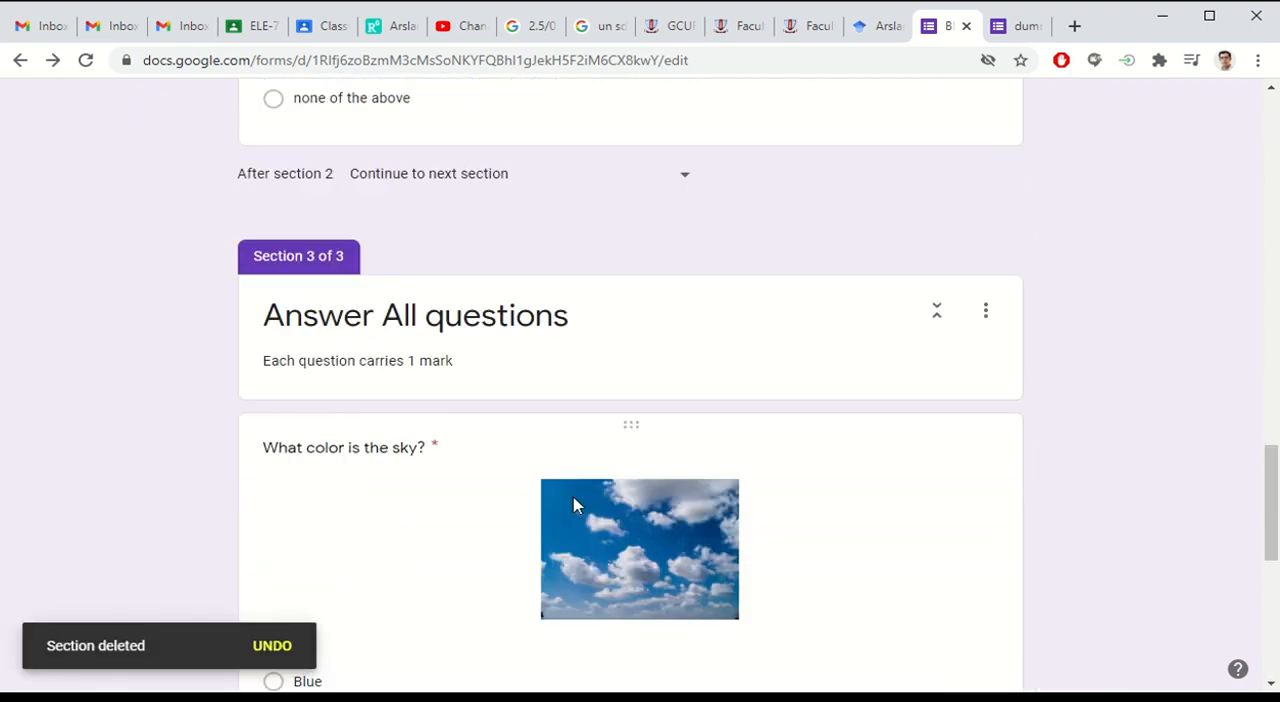
scroll(573, 505, down, 1)
click(412, 362)
scroll(450, 390, down, 1)
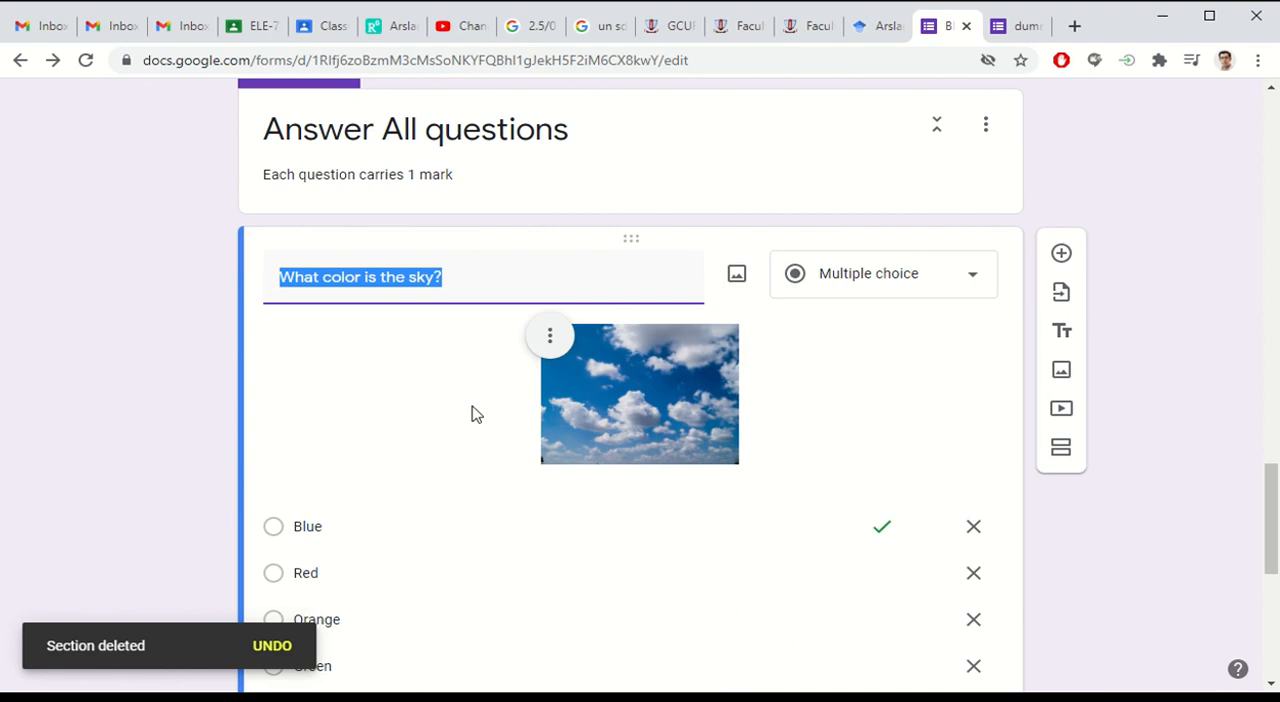
scroll(477, 414, down, 4)
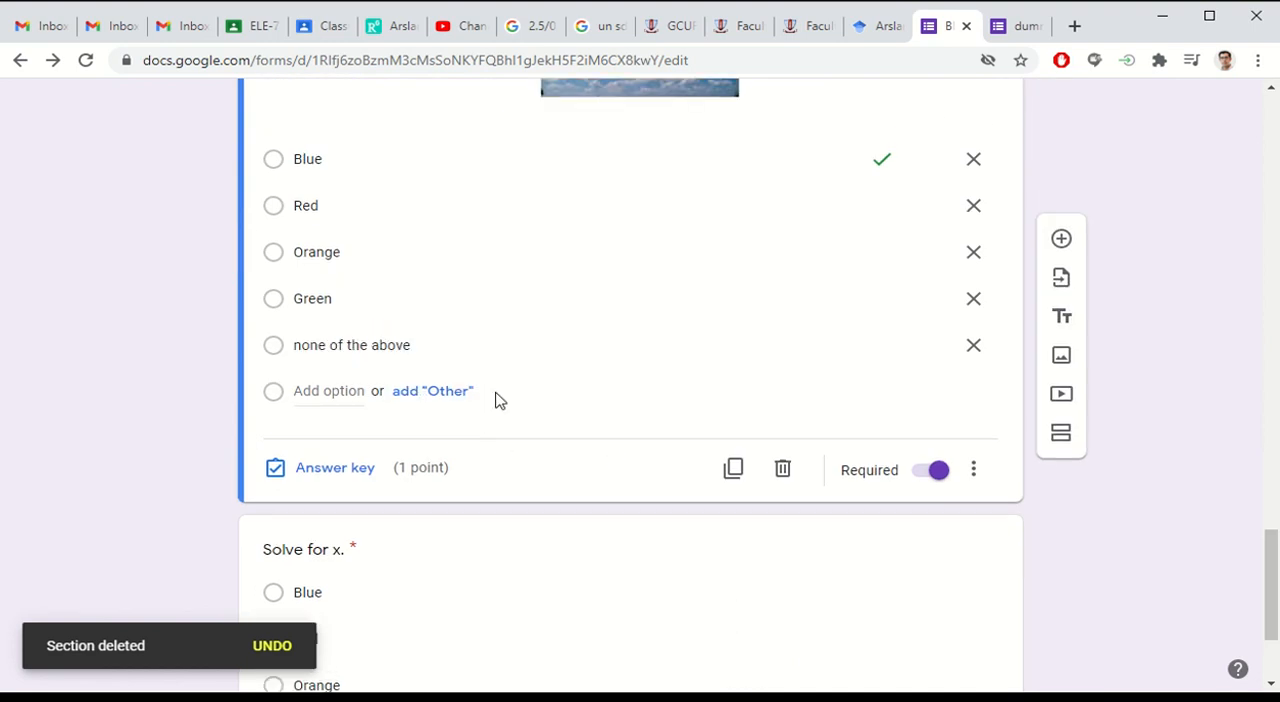
scroll(500, 400, up, 5)
click(549, 434)
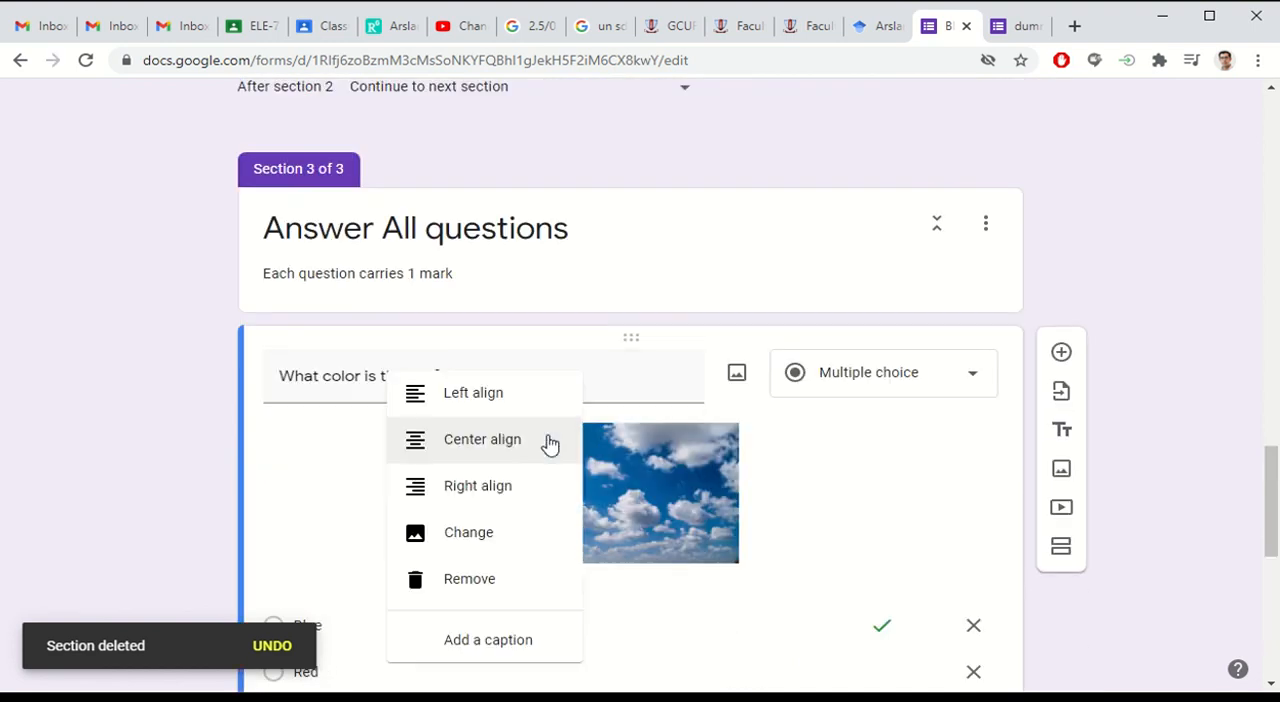
click(468, 592)
scroll(780, 502, down, 5)
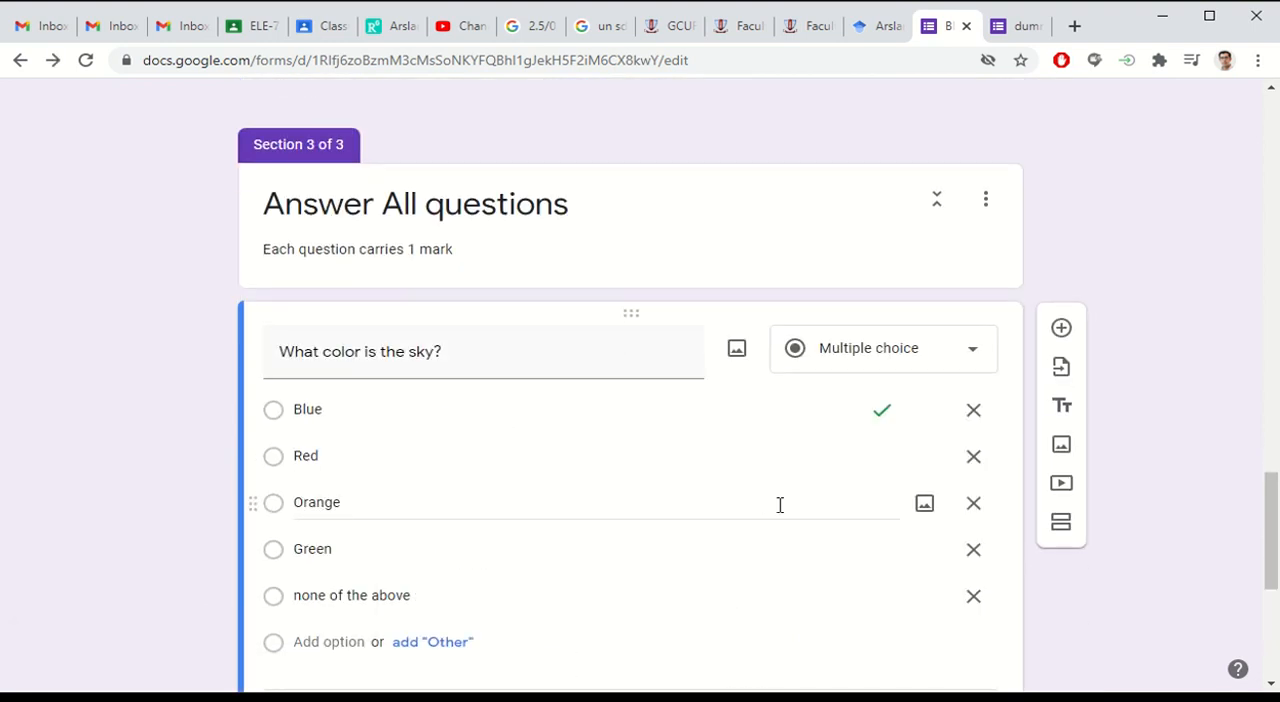
Step: Stop the quiz from accepting responses
scroll(664, 529, up, 20)
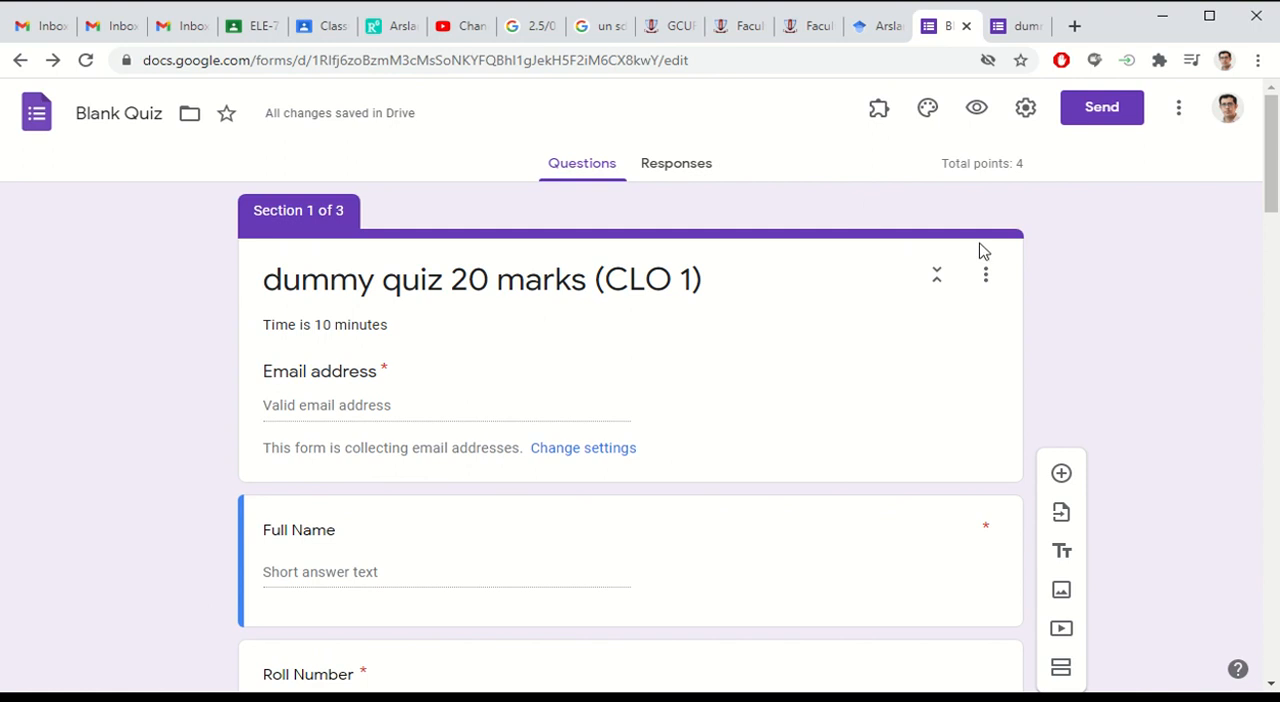
click(685, 165)
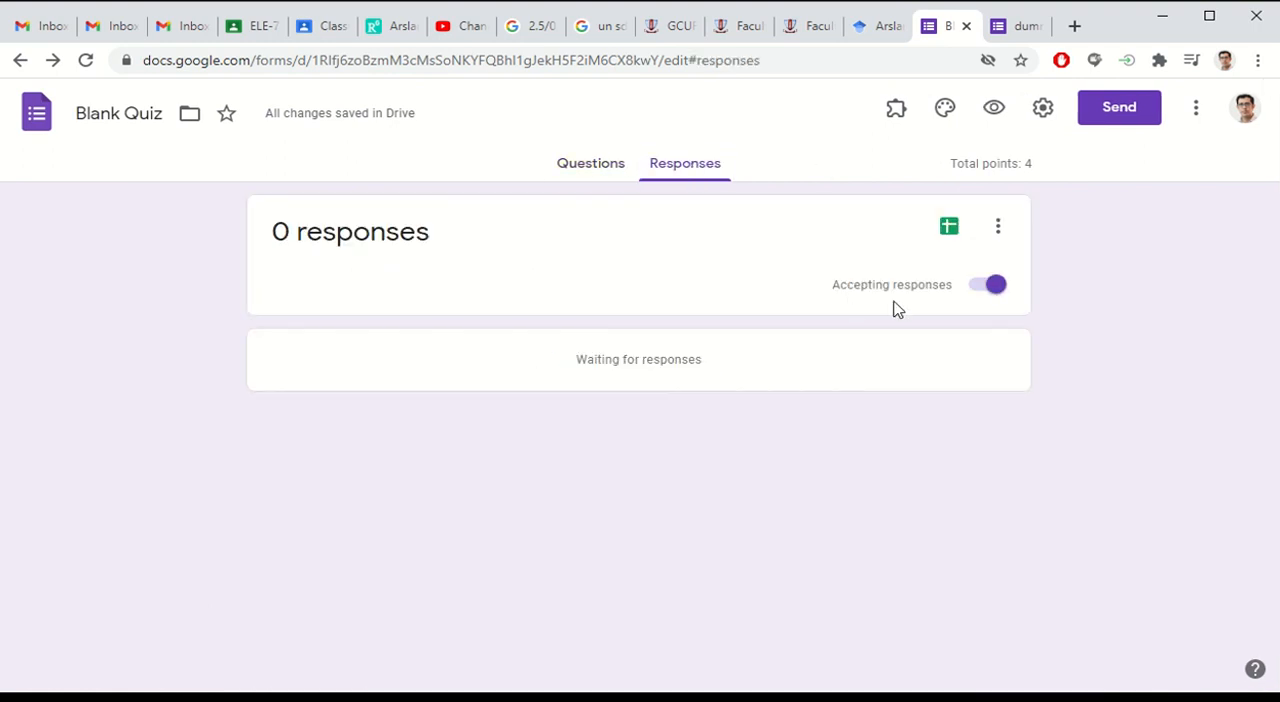
click(990, 287)
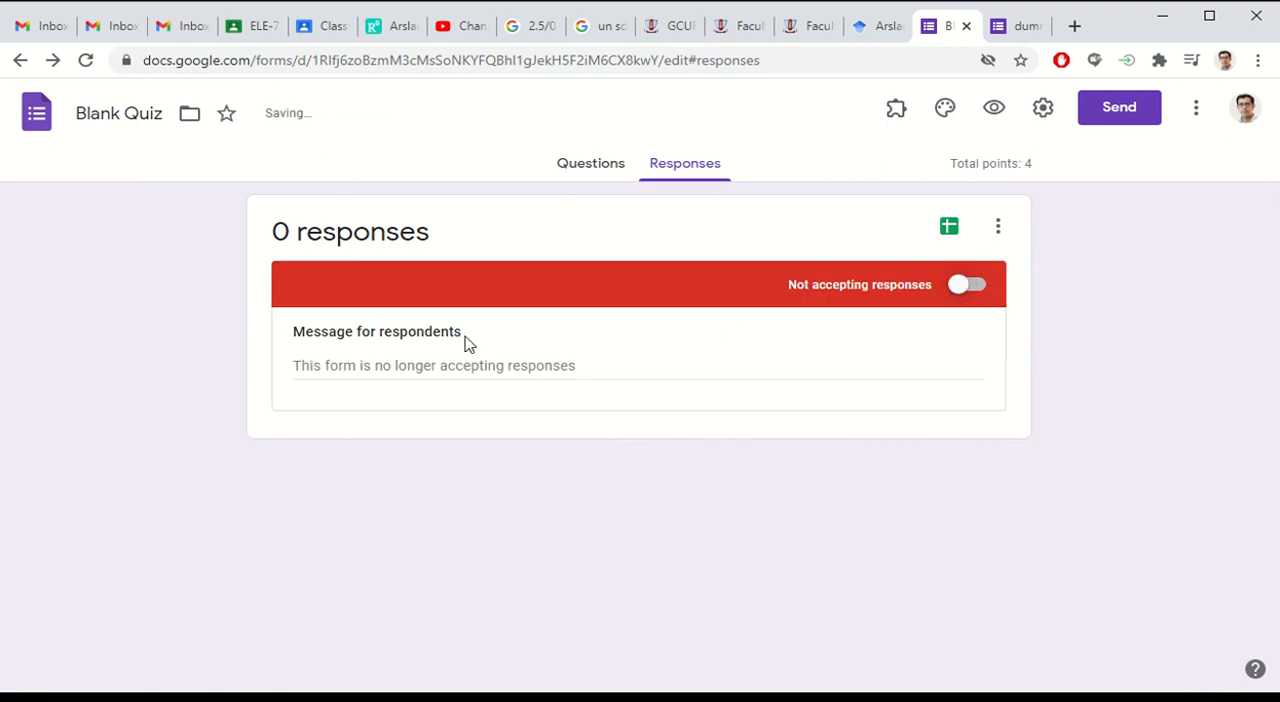
Step: Set the message for respondents to "Quiz either not started or it has finished."
click(606, 374)
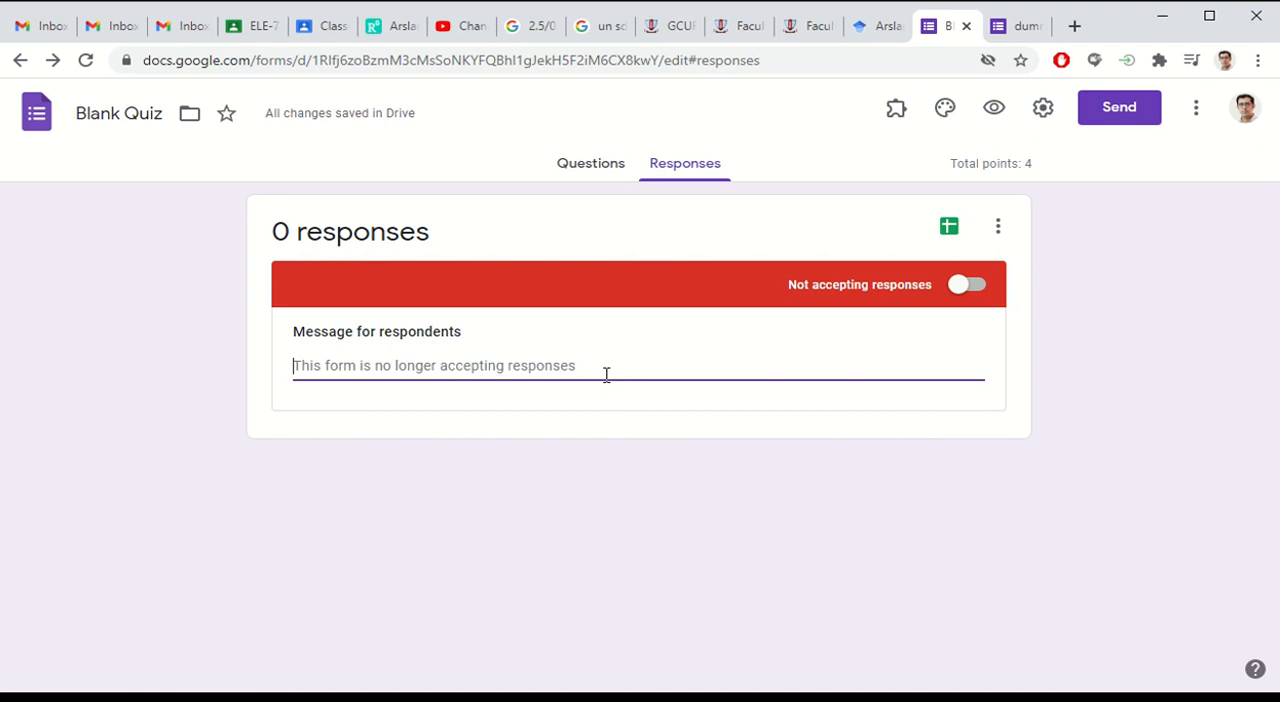
text(Quiz)
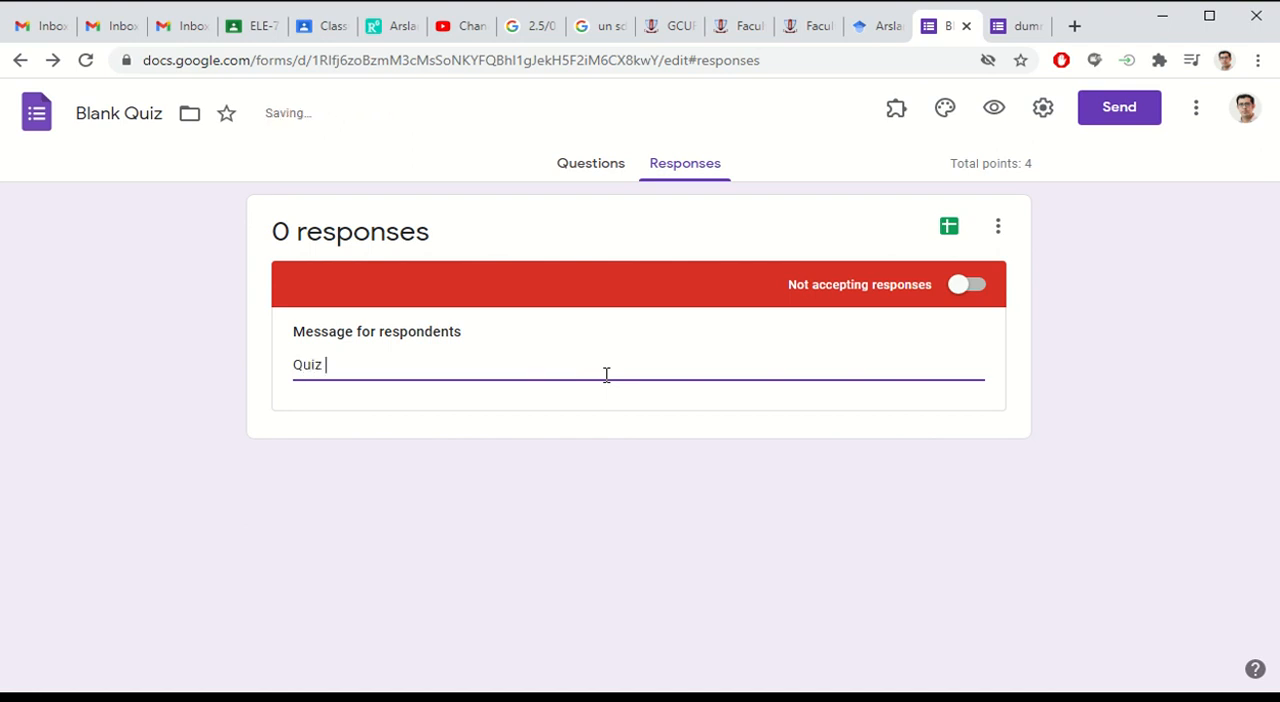
text( either not starte)
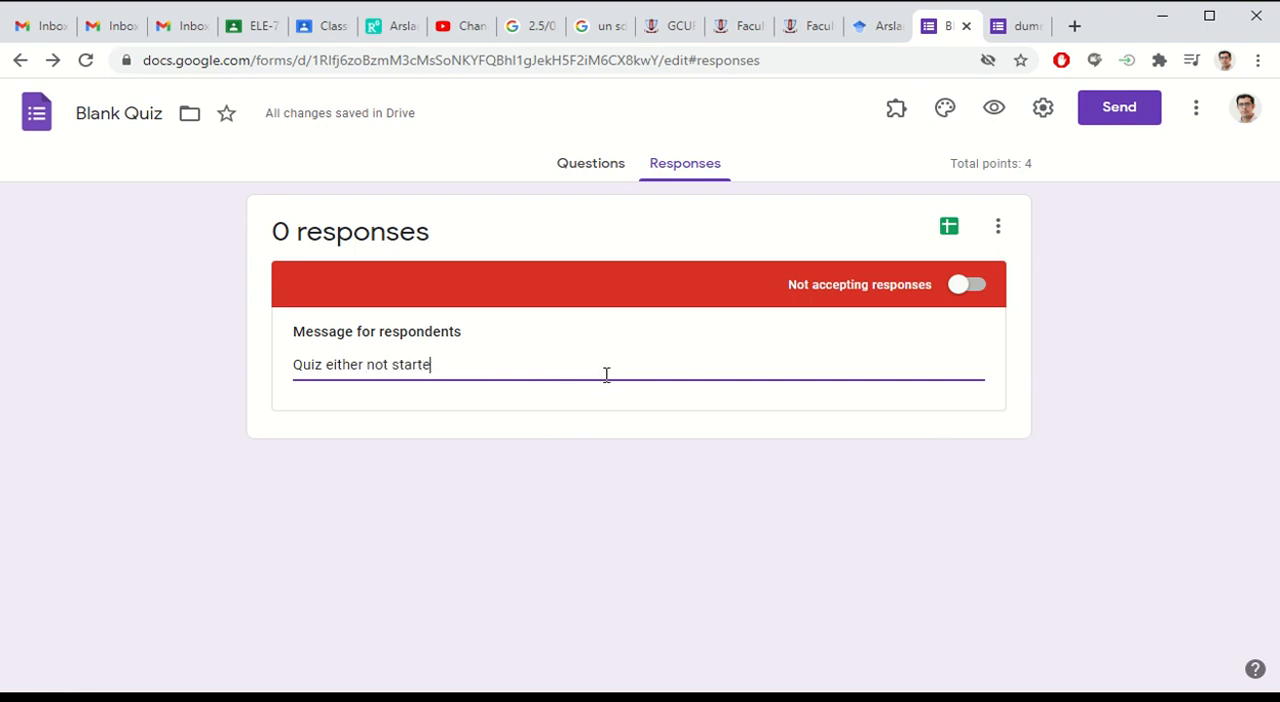
text(d or it has)
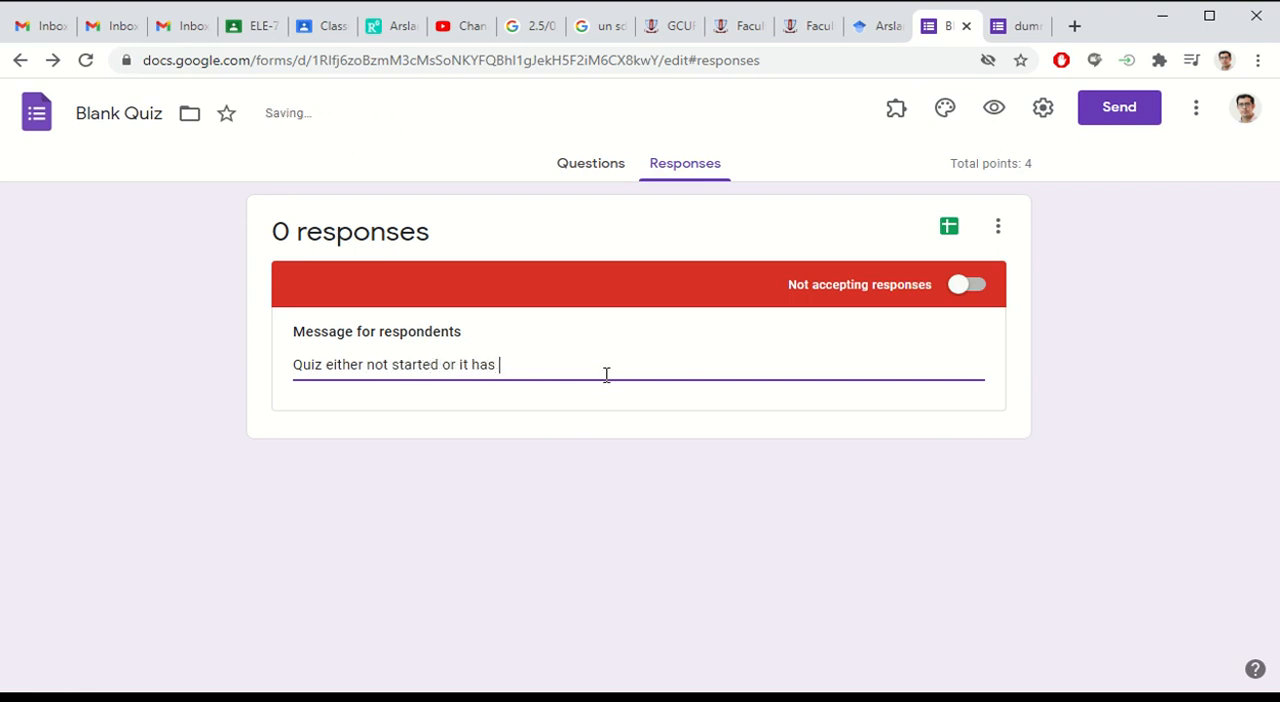
text( finished)
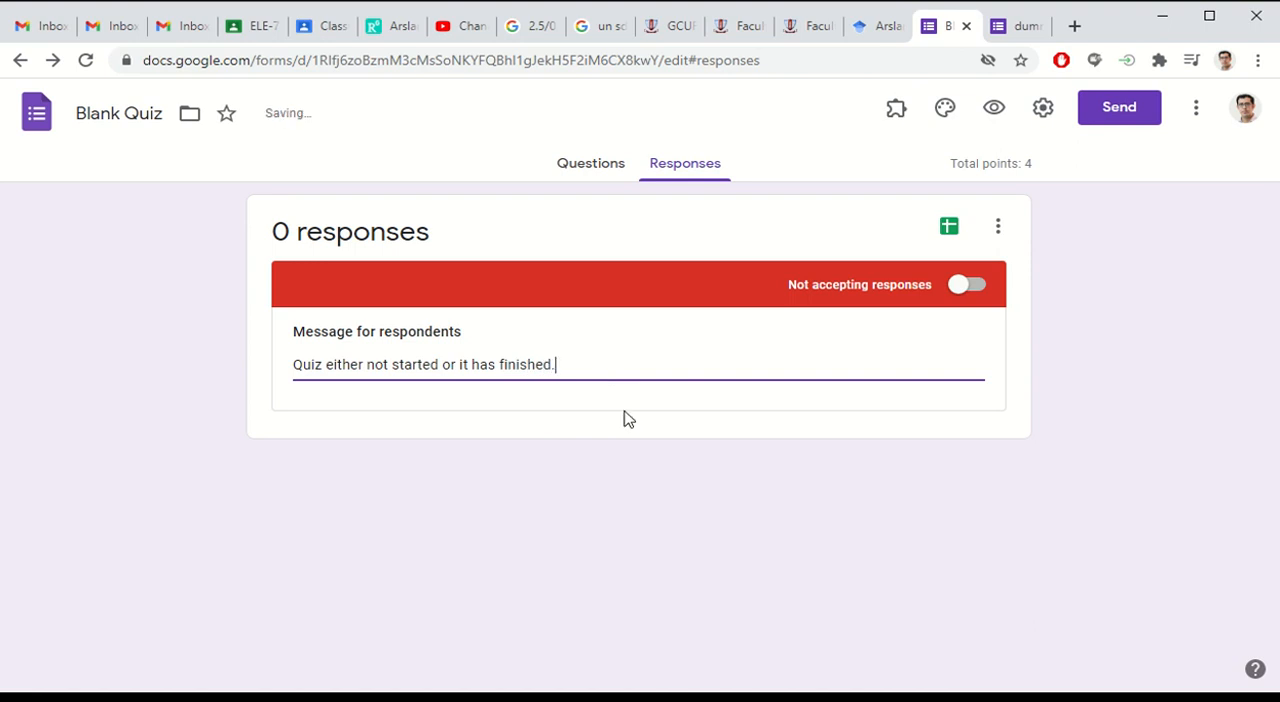
text(.)
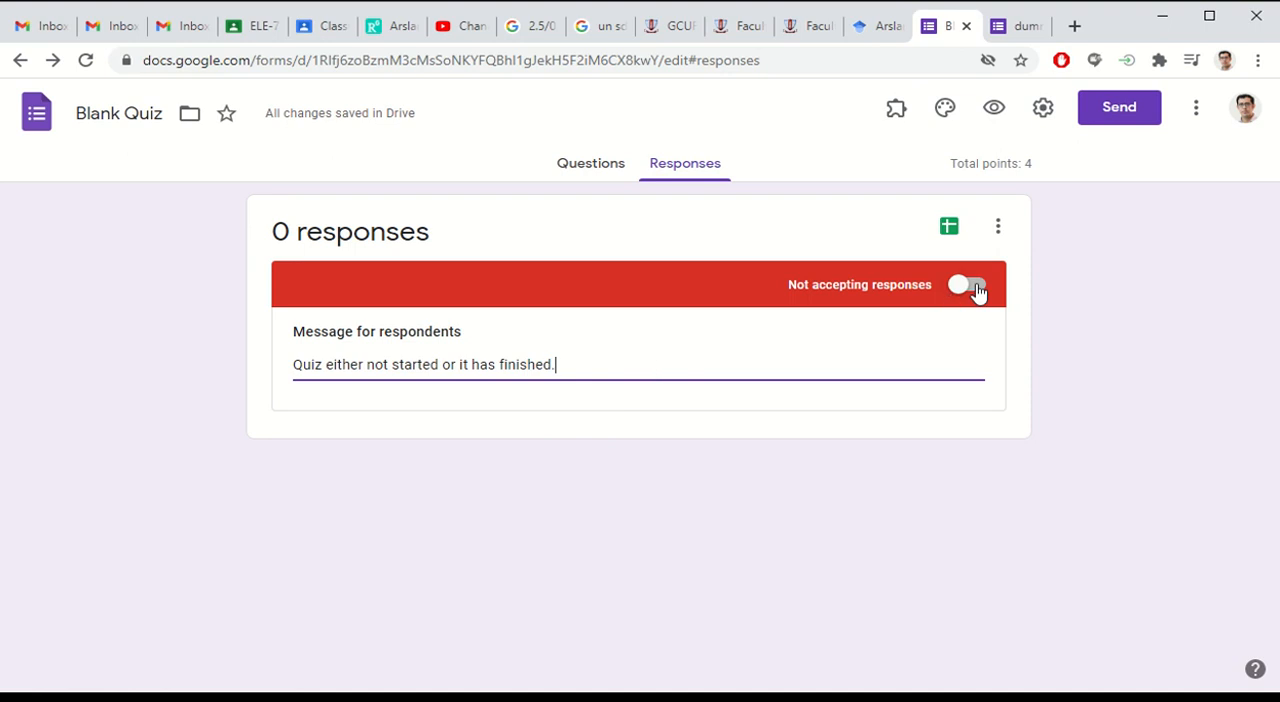
Step: Copy the quiz's full shareable link from its sending options, keeping email address collection enabled
click(576, 170)
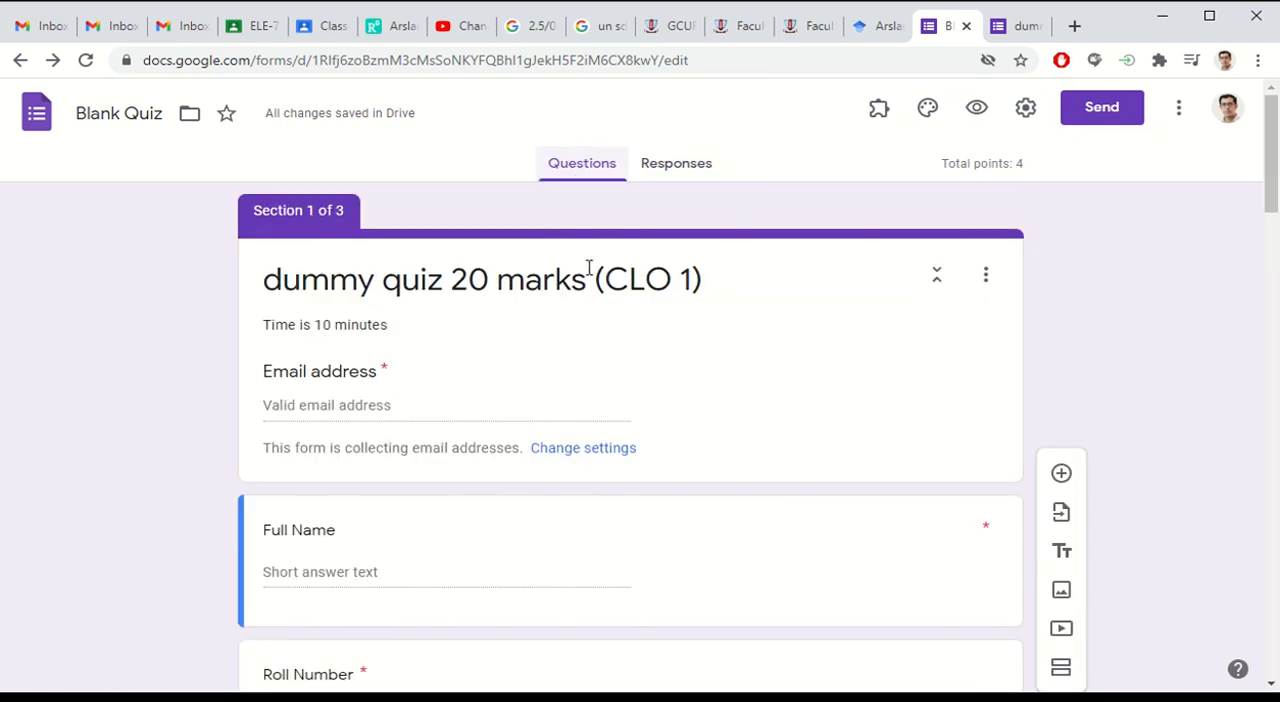
click(672, 170)
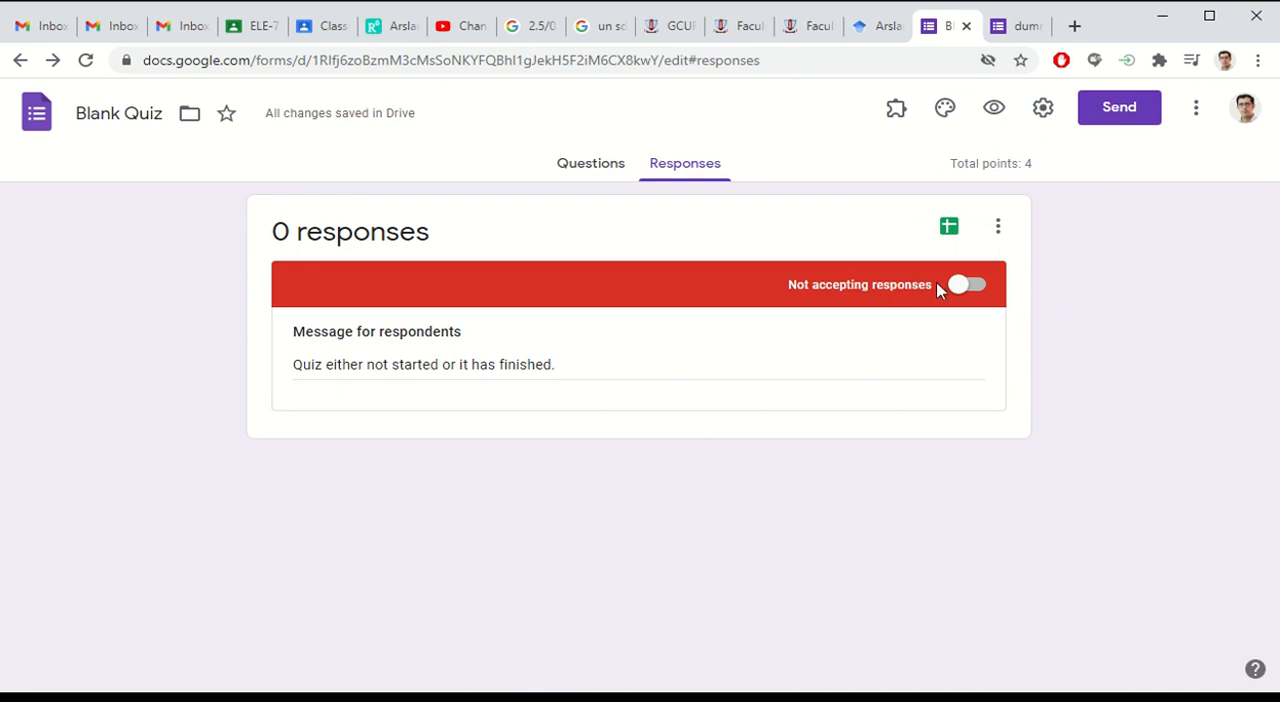
click(1110, 118)
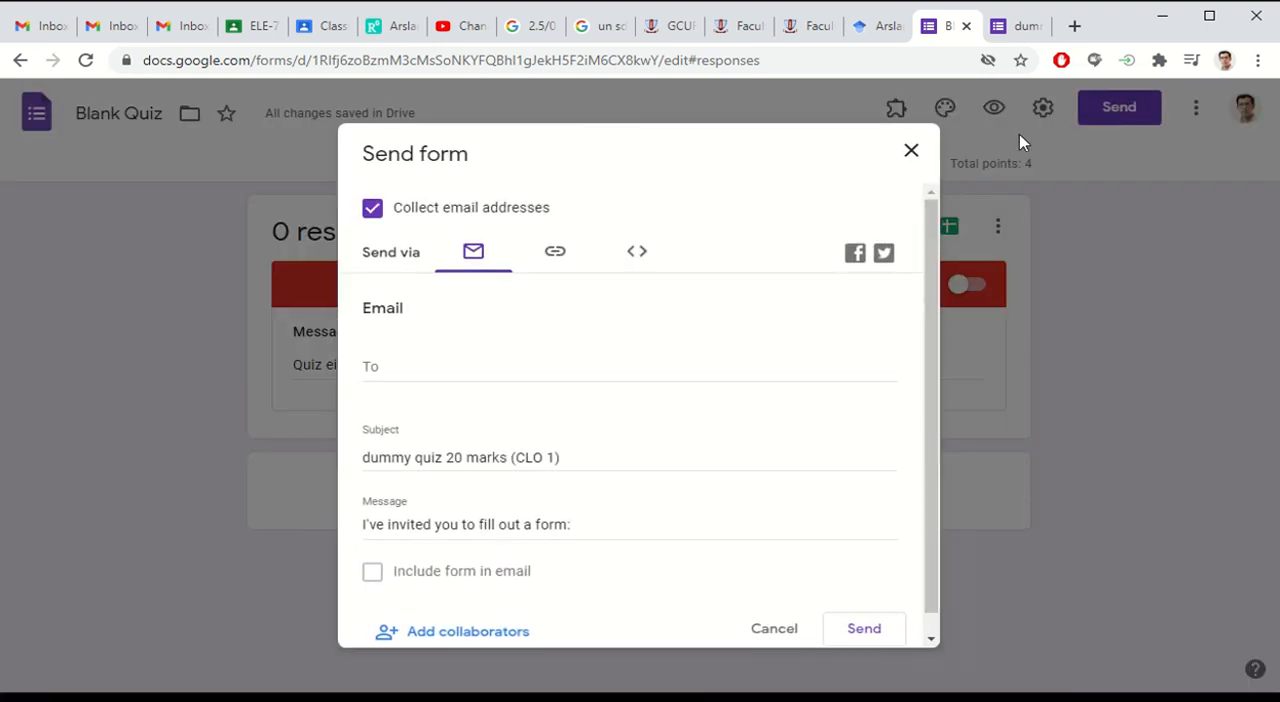
click(551, 262)
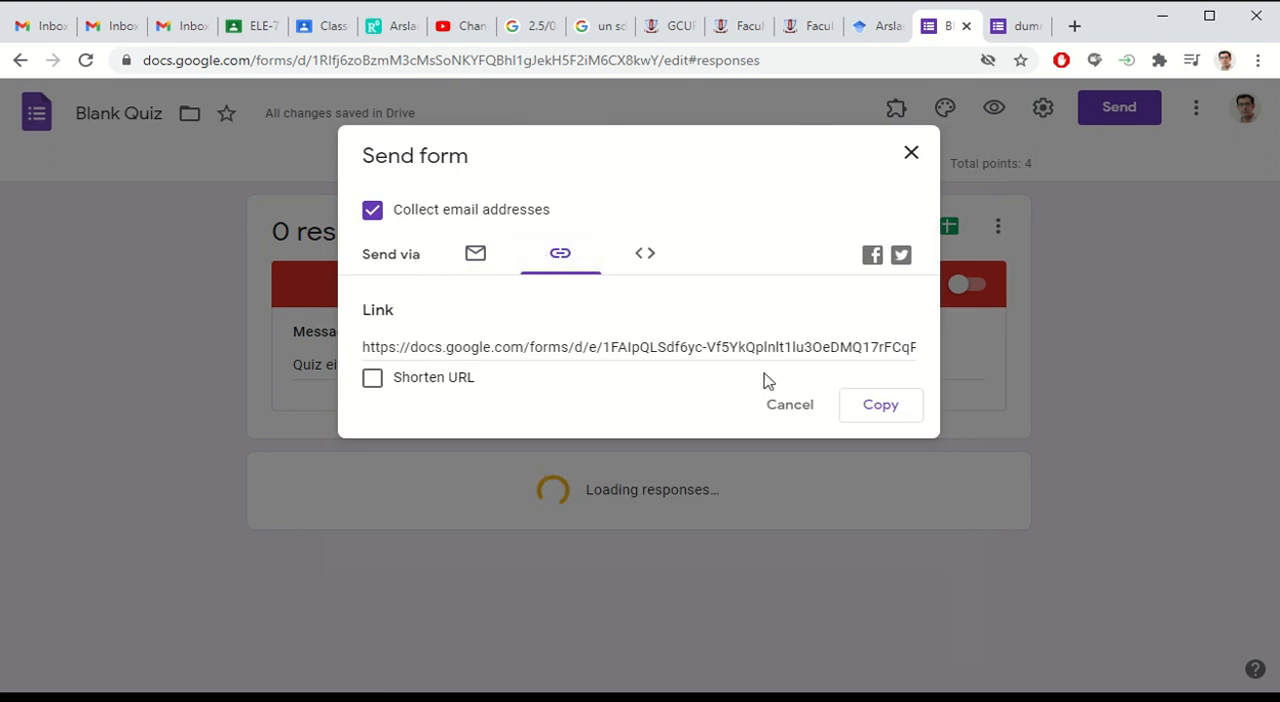
click(876, 412)
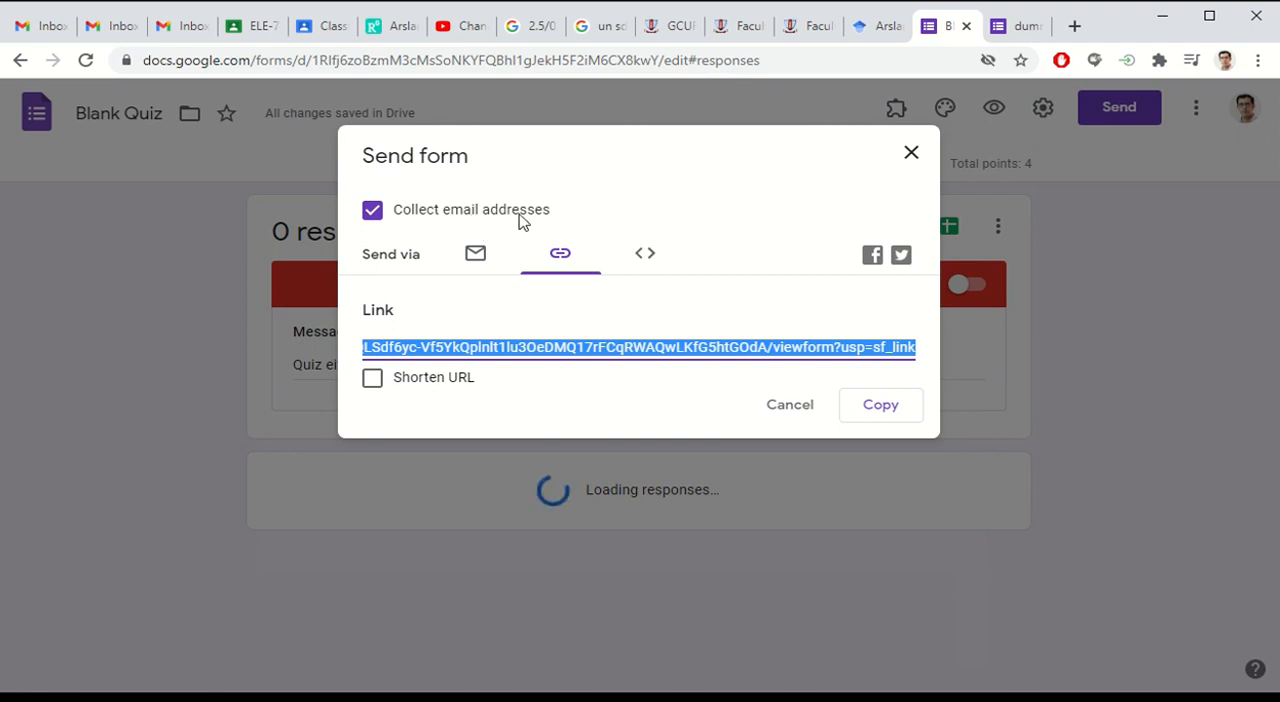
click(909, 155)
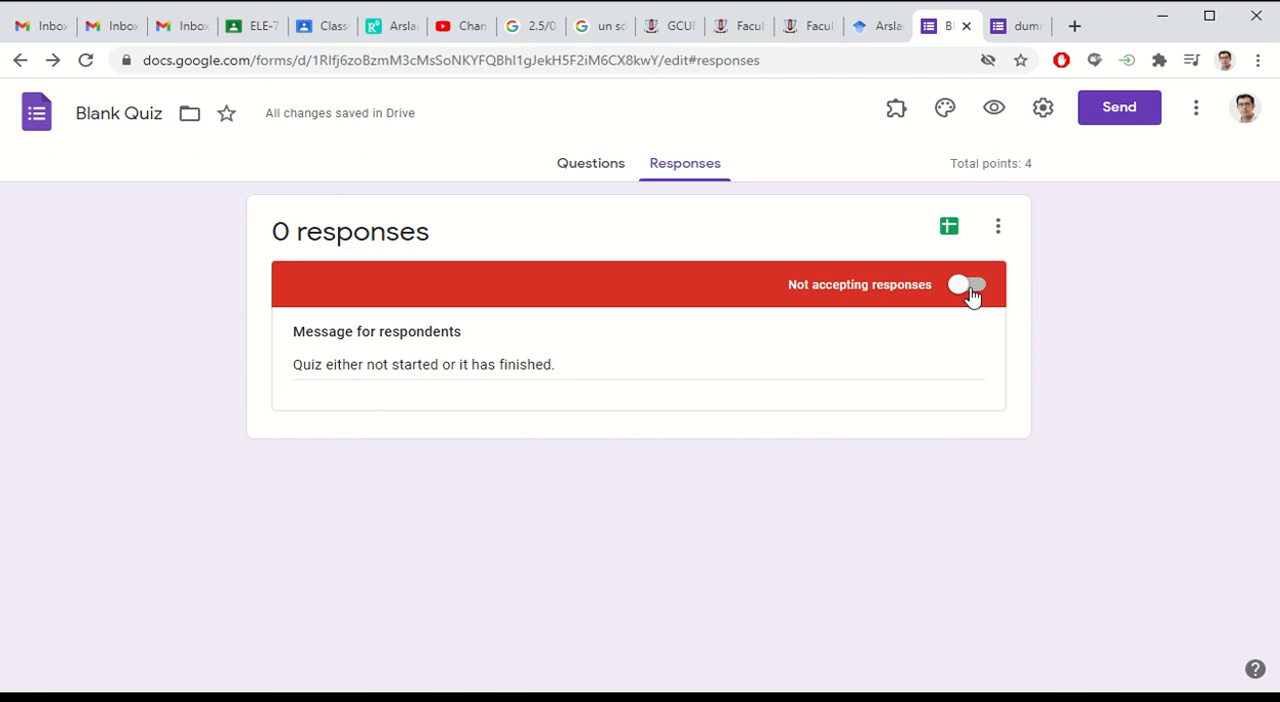
Step: Open the copied quiz link in a new browser tab to check what respondents see while responses are closed
click(1073, 26)
key(ctrl+v)
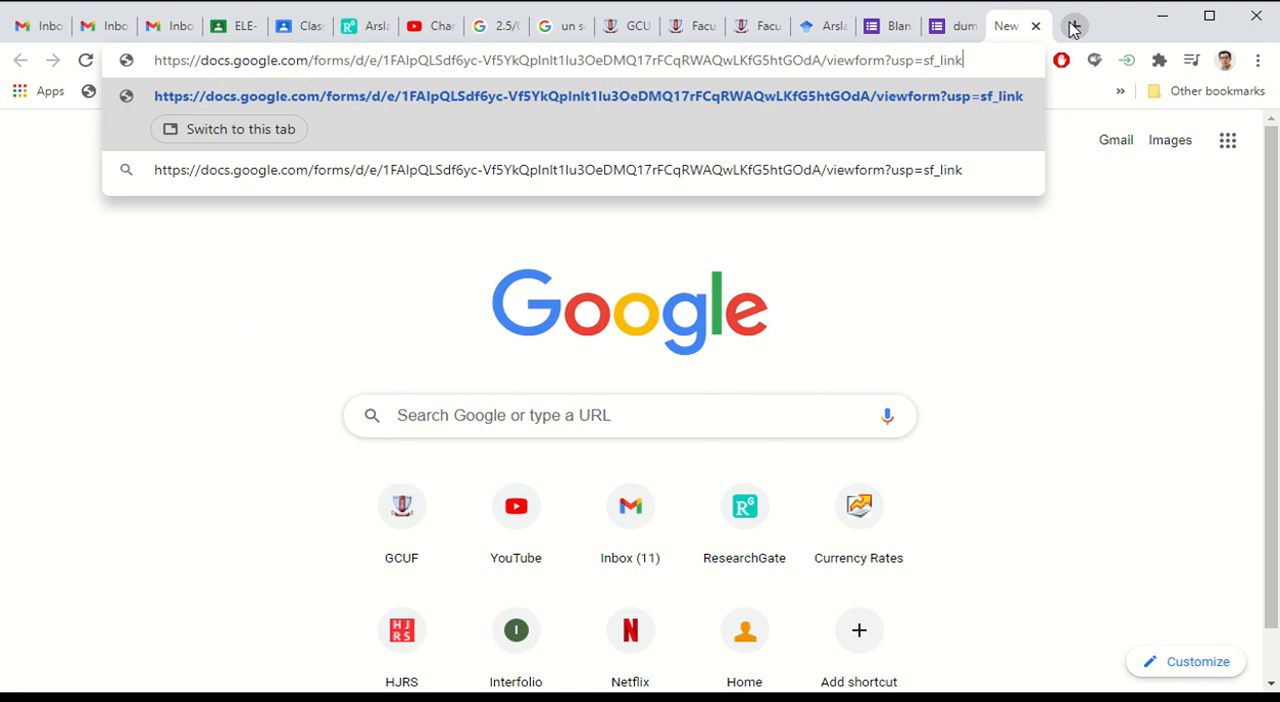
key(Return)
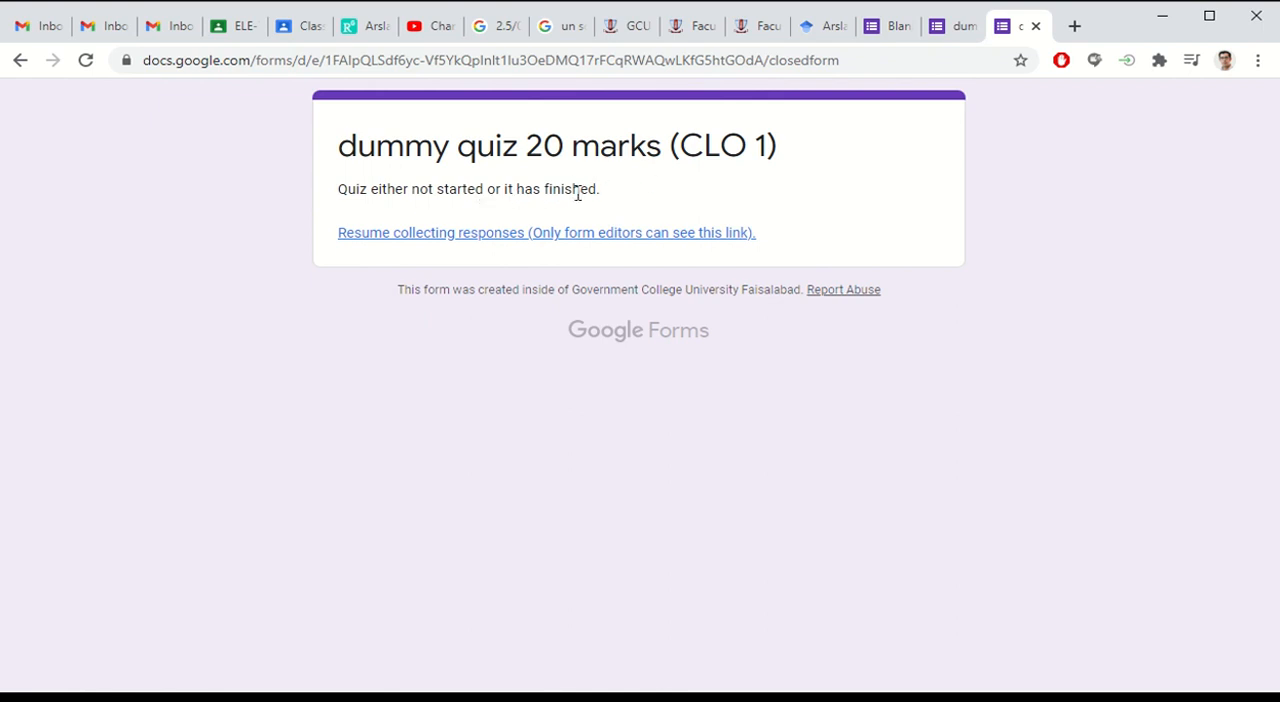
Step: Return to the Blank Quiz editor and let the quiz accept responses again
click(951, 27)
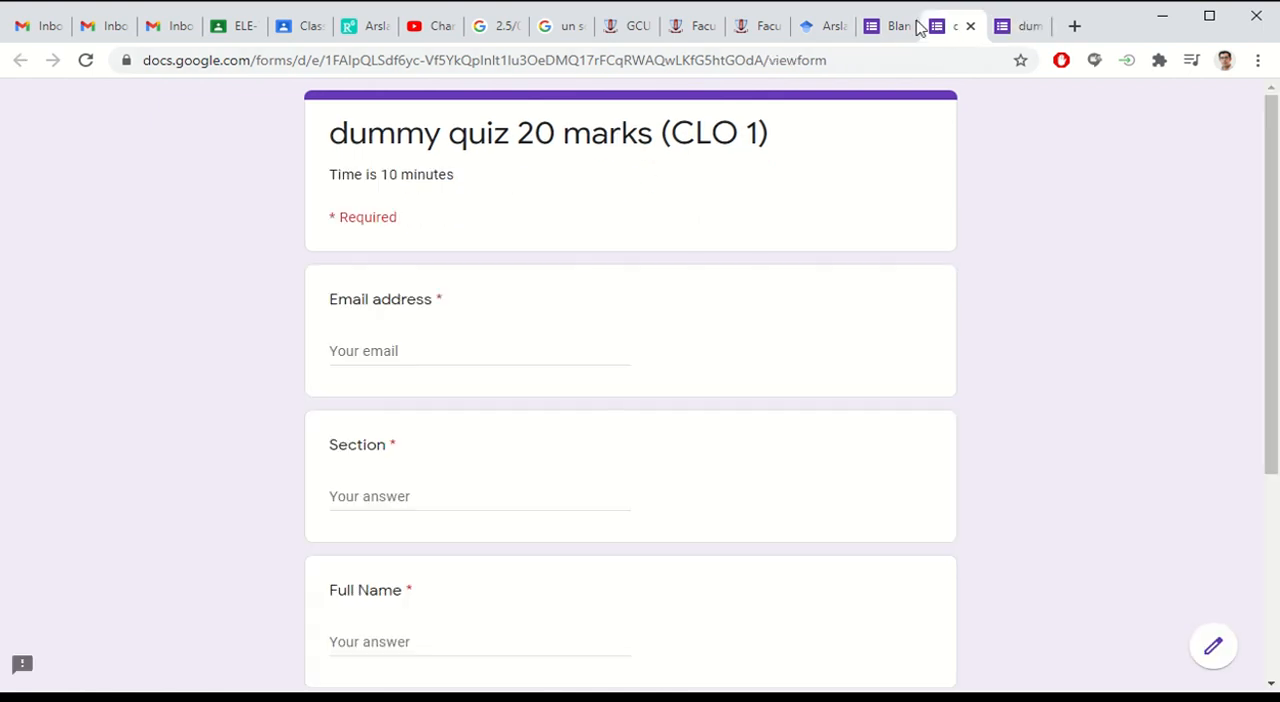
click(895, 27)
click(972, 287)
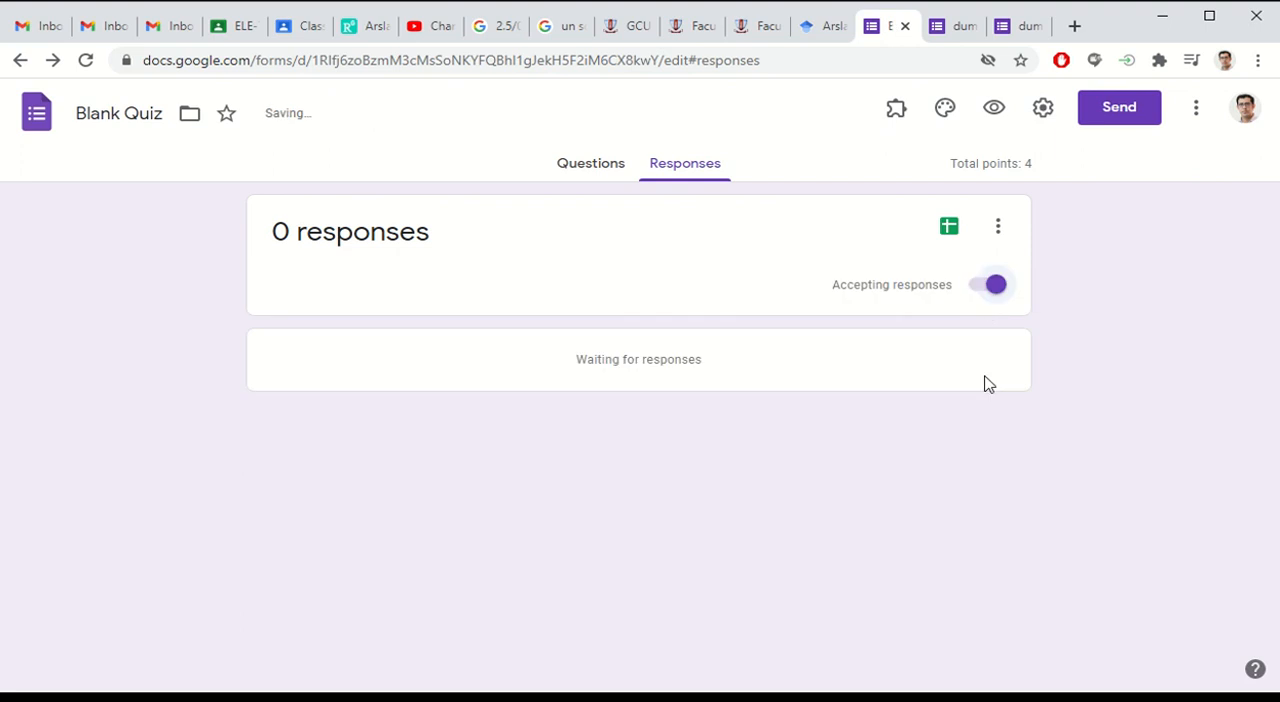
Step: Reload the respondent link, review the reopened quiz's student detail fields and compare their order with the other respondent view
click(1030, 27)
click(618, 62)
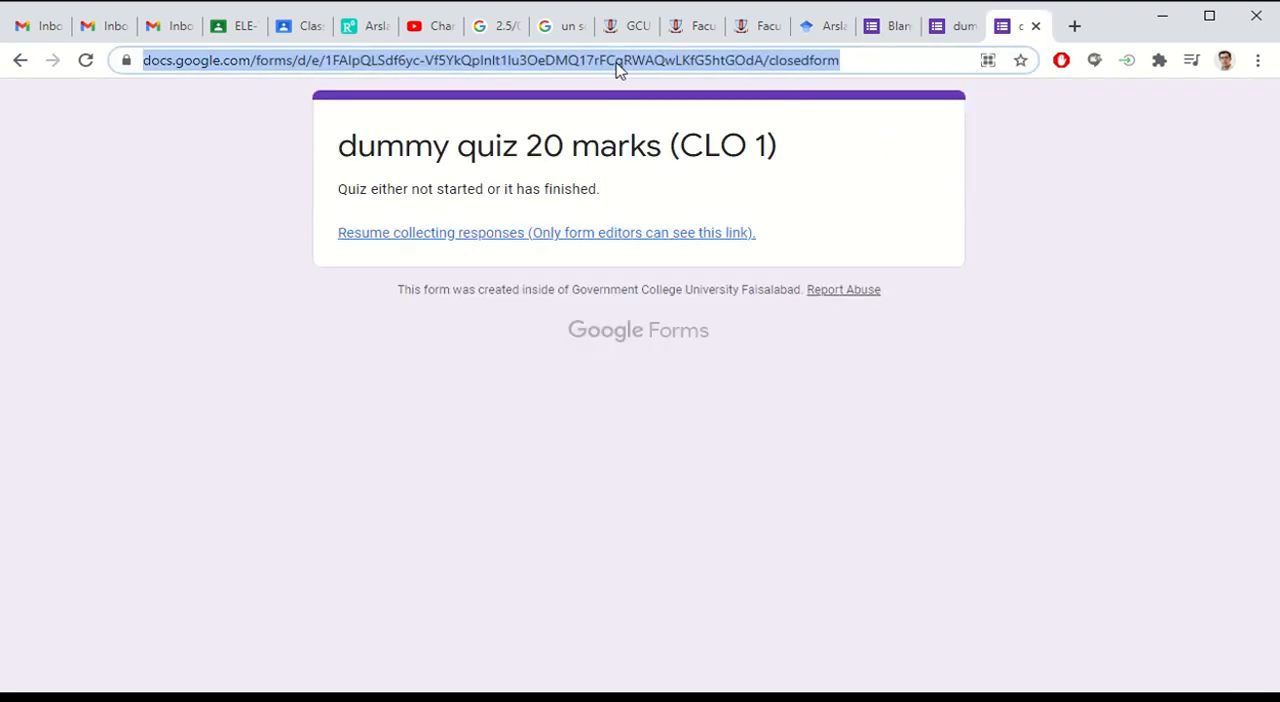
key(Return)
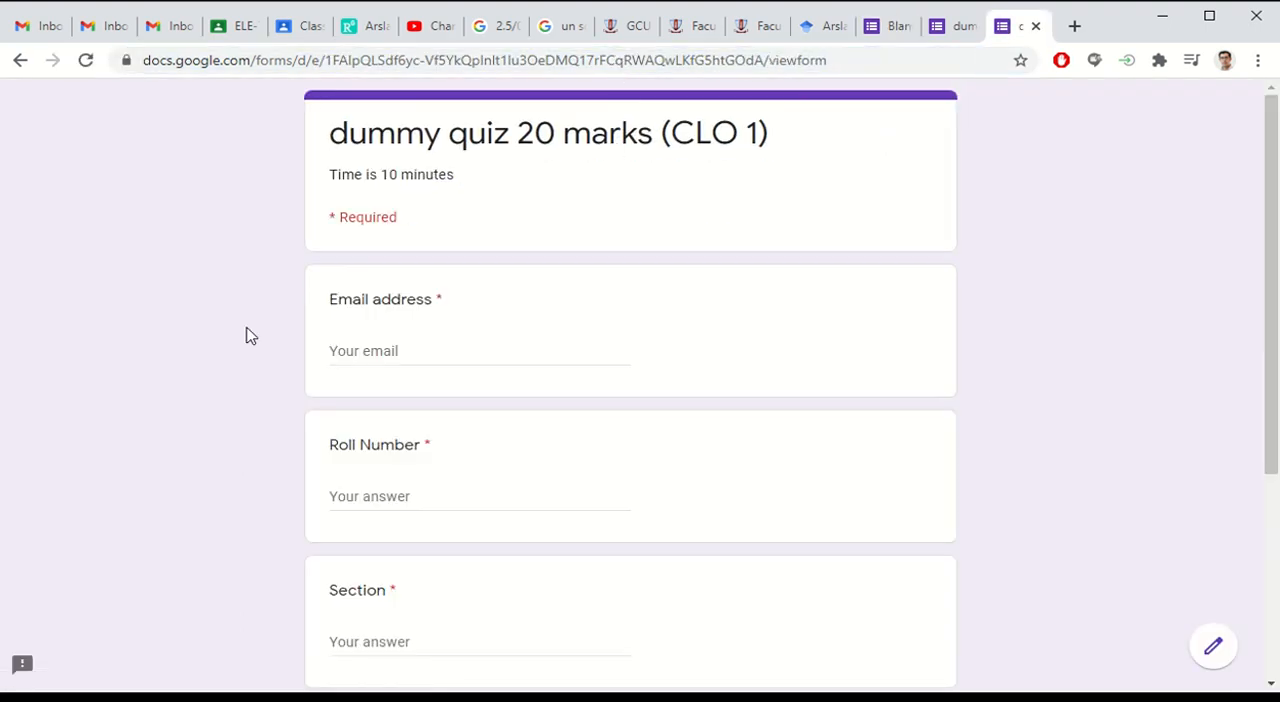
scroll(183, 326, down, 3)
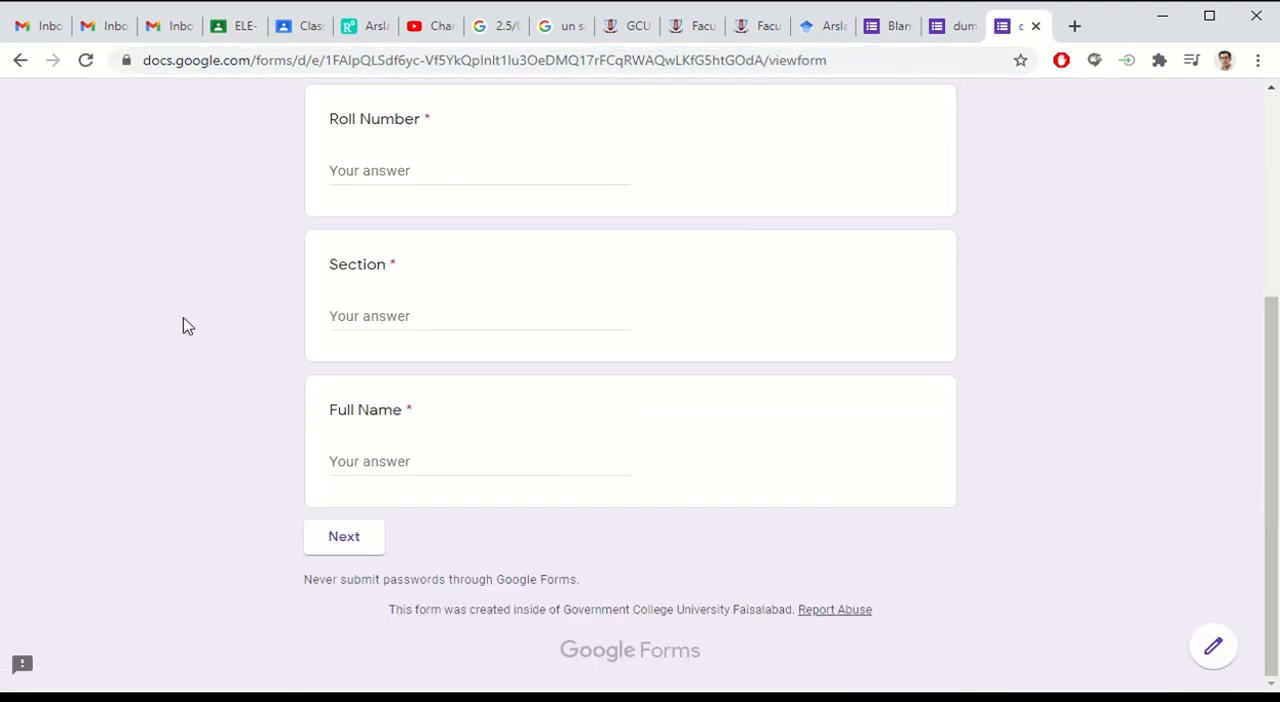
click(330, 545)
scroll(388, 356, down, 3)
click(940, 30)
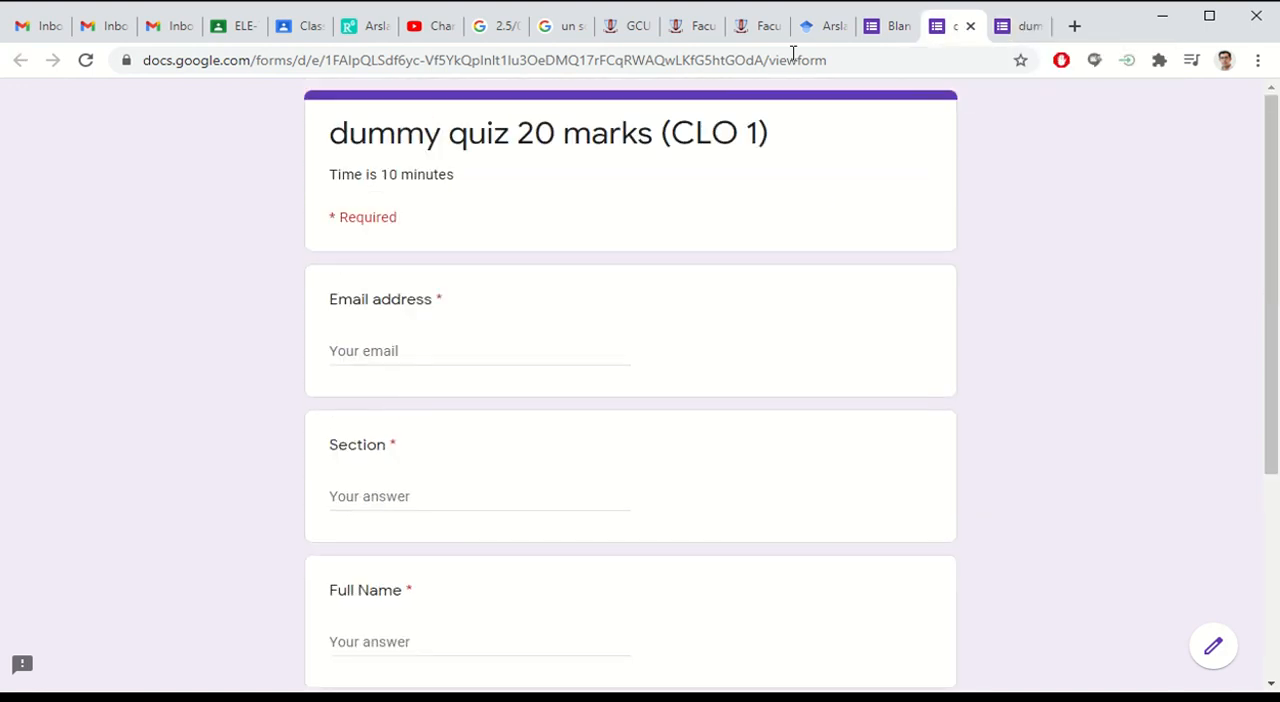
Step: Stop the Blank Quiz from accepting responses and reload the respondent link to check what students see
click(886, 14)
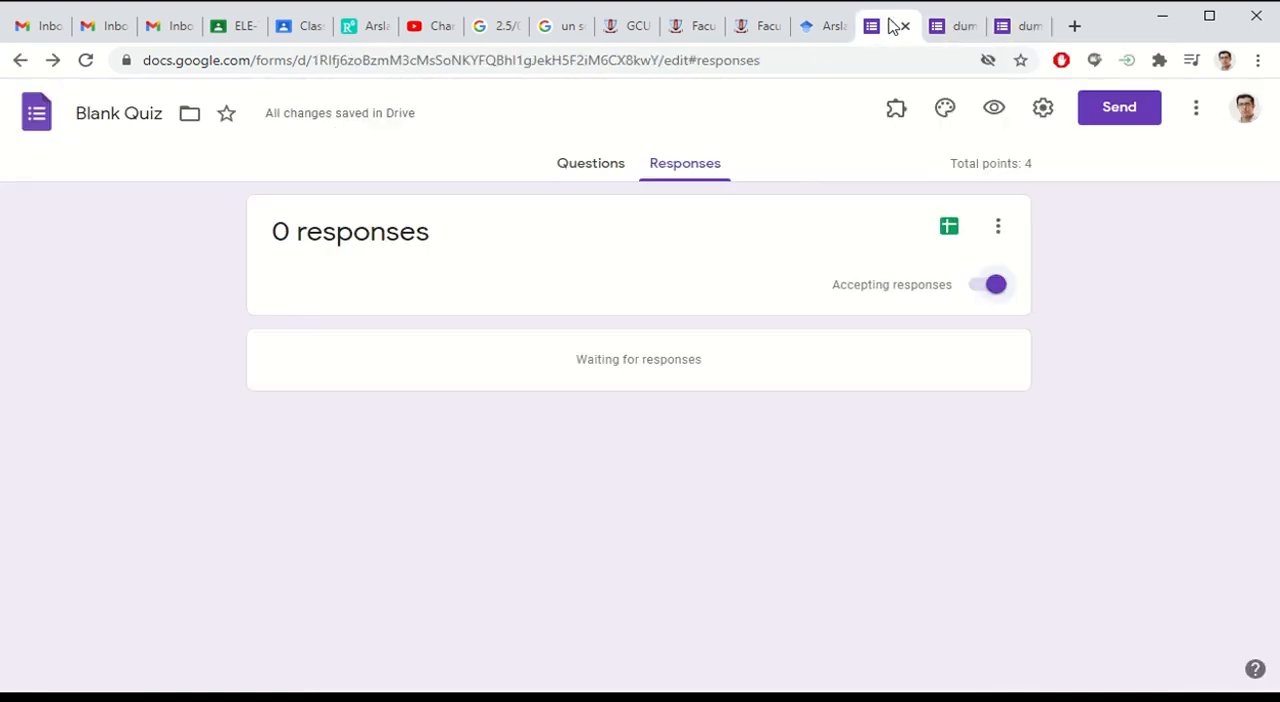
click(986, 288)
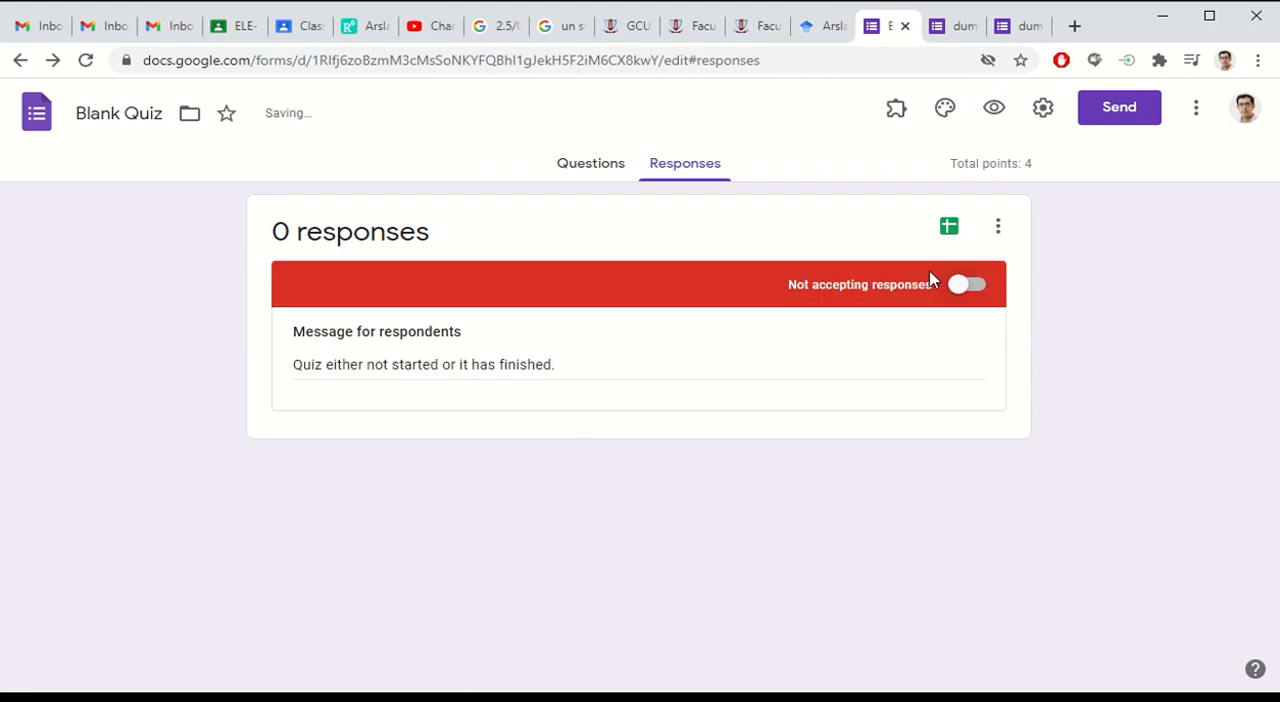
click(1018, 26)
click(769, 70)
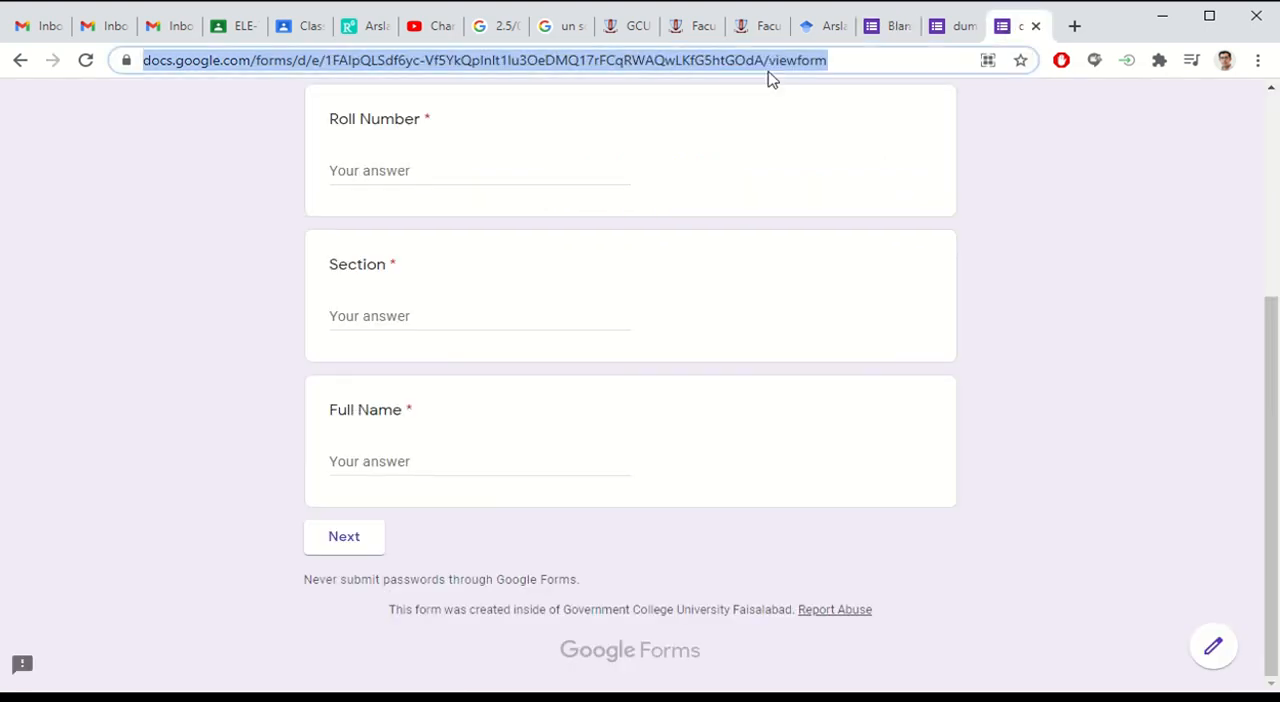
key(Return)
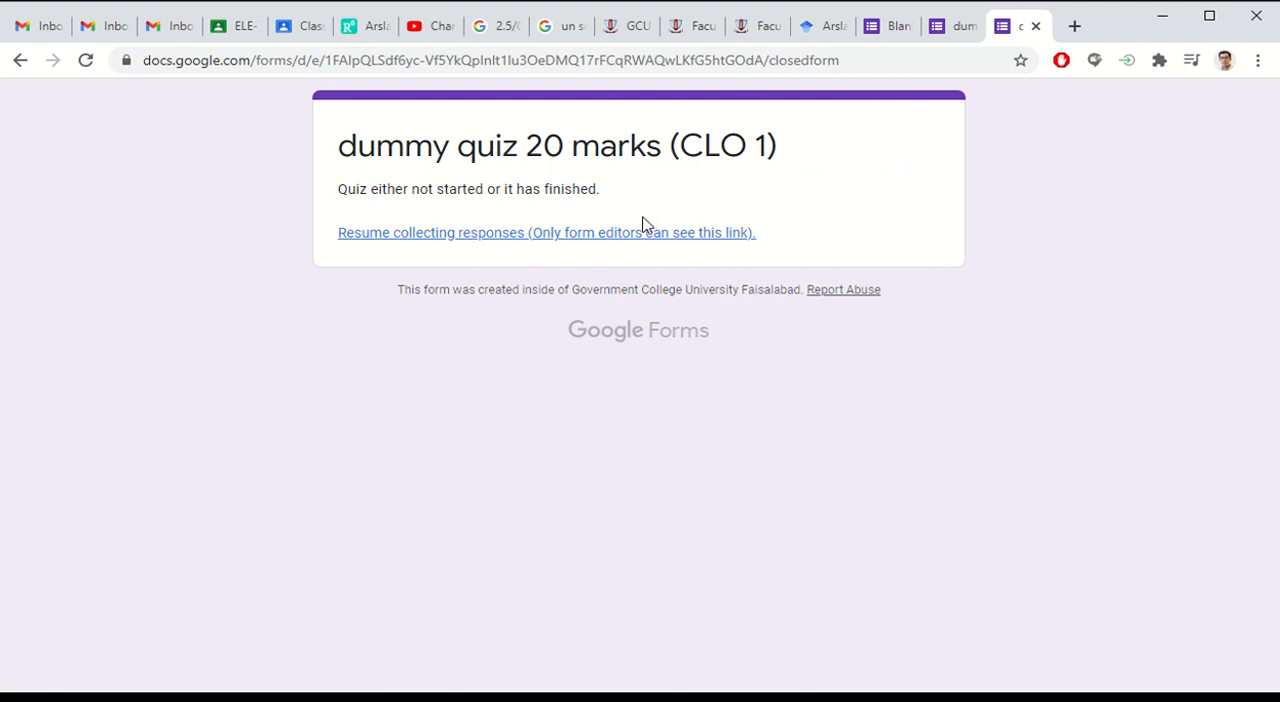
Step: Move the Blank Quiz form to the trash and go to the Forms home screen
click(894, 26)
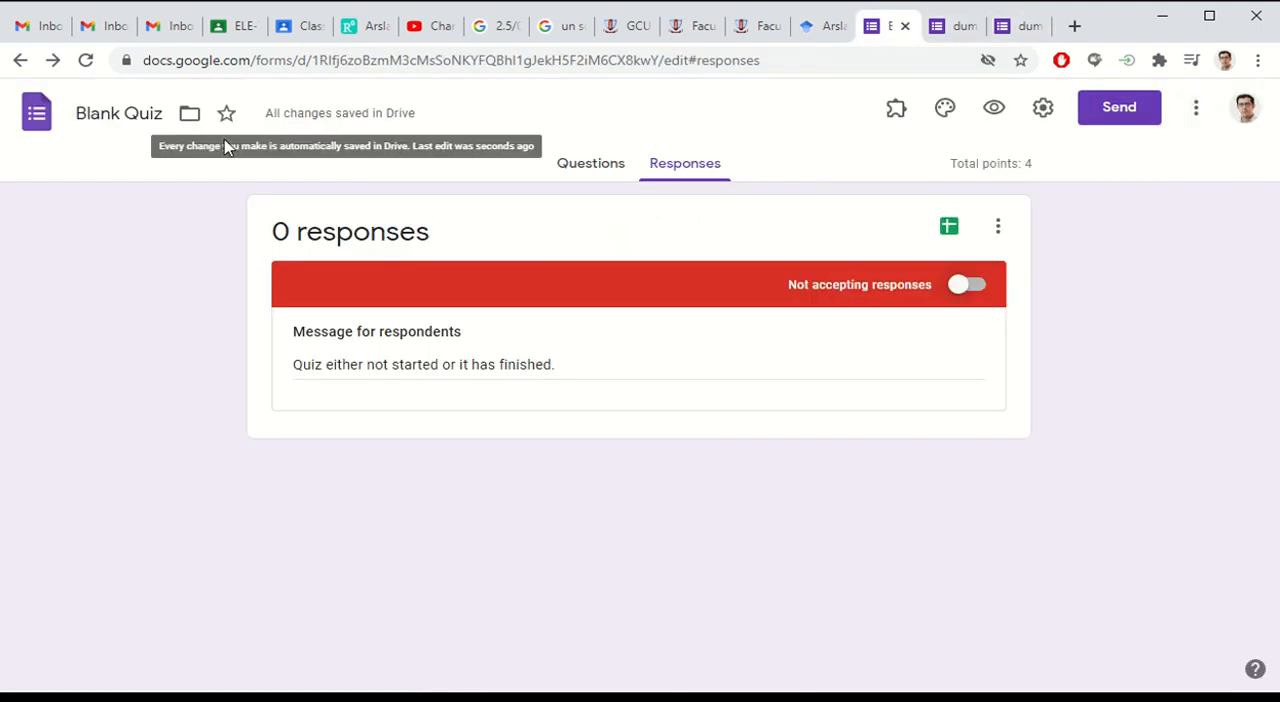
click(1194, 110)
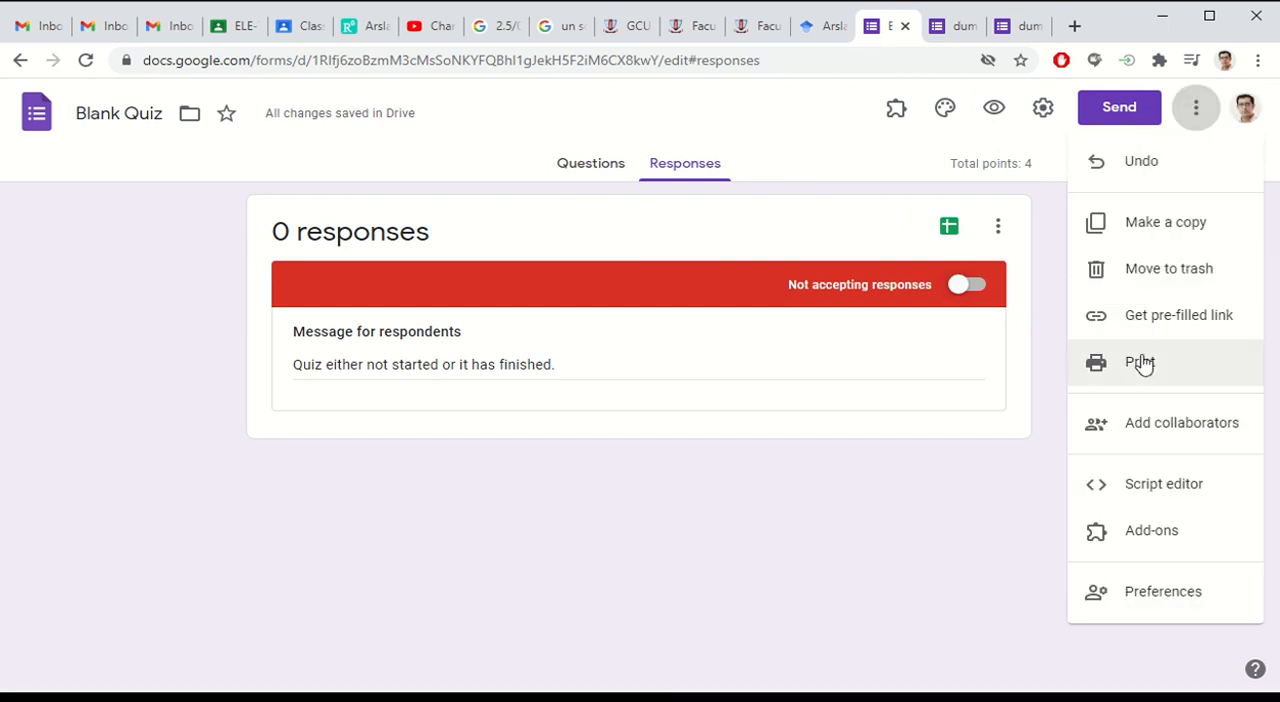
click(1166, 268)
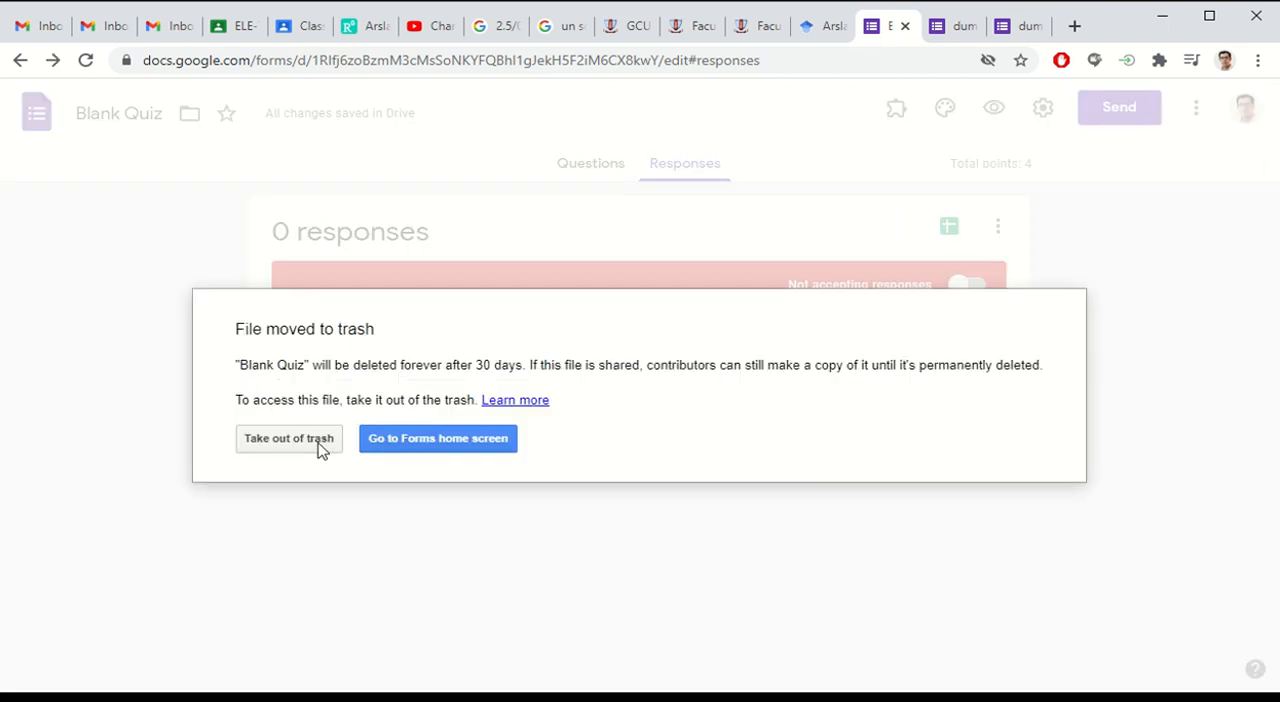
click(423, 447)
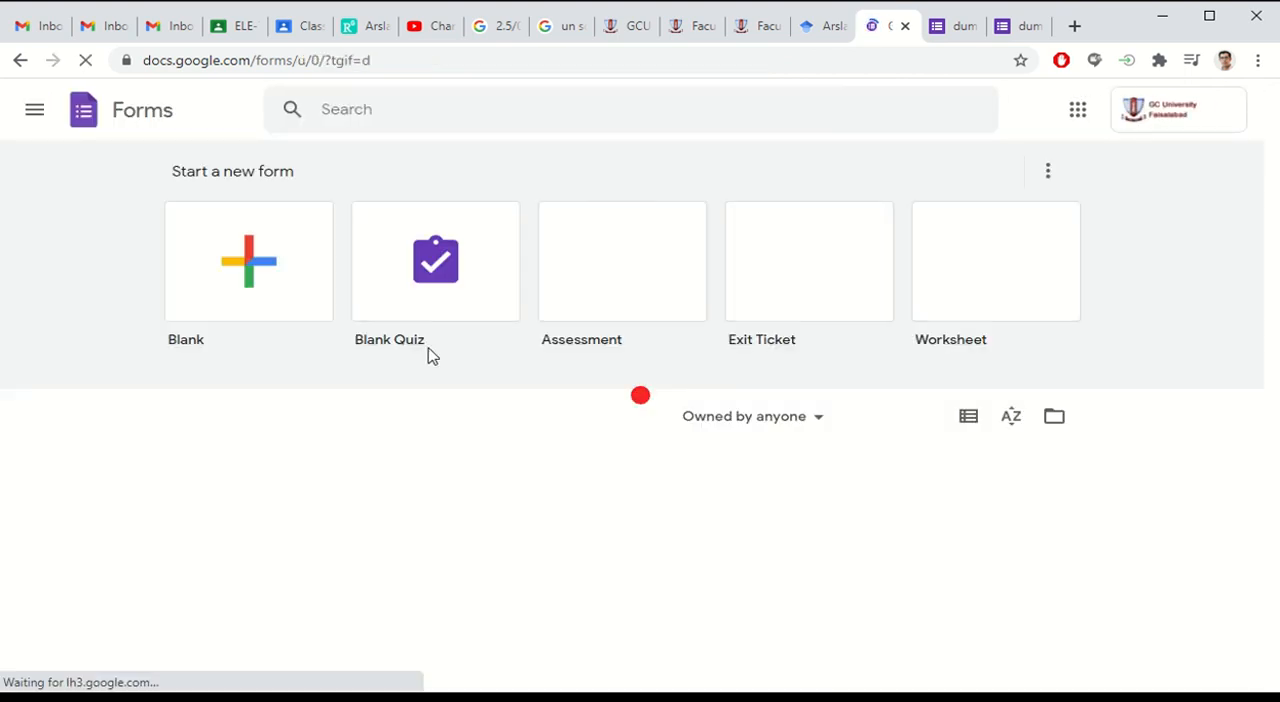
Step: Open the recent form ELE-402 ECD - Quiz 1 and look through its student detail fields and questions
scroll(93, 461, down, 1)
scroll(92, 460, down, 1)
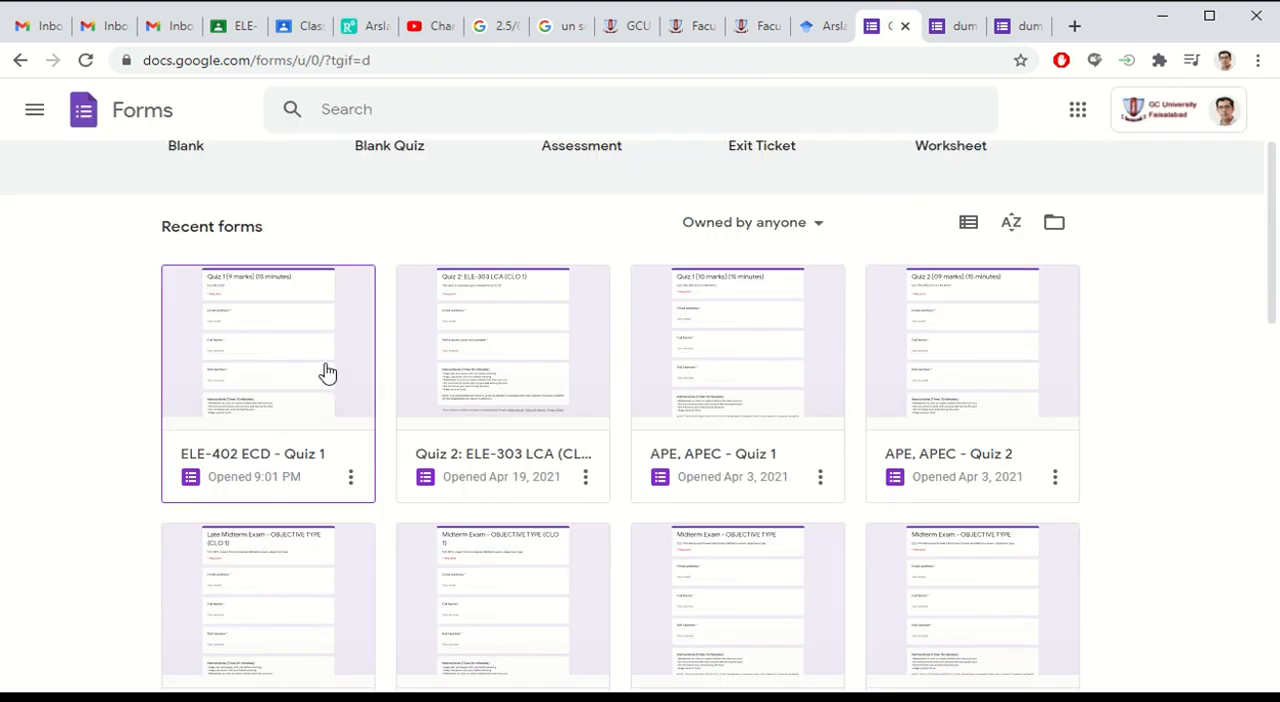
click(304, 350)
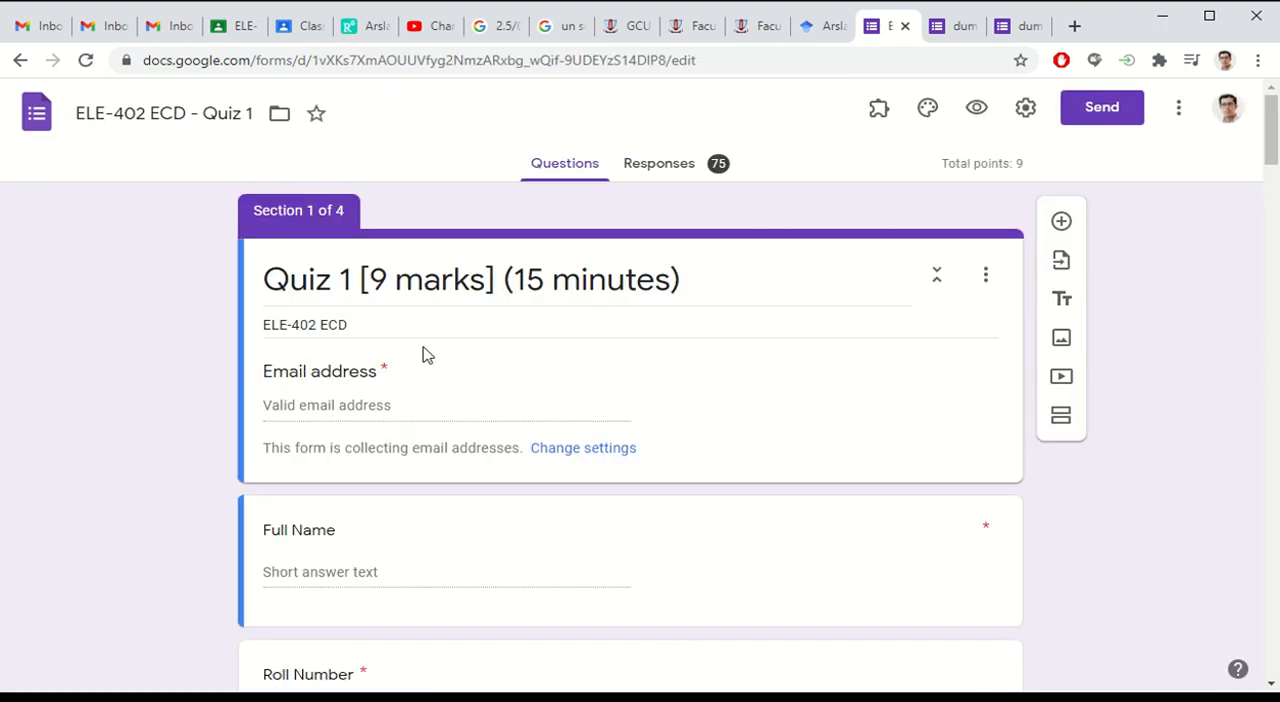
scroll(399, 328, down, 4)
scroll(397, 323, up, 4)
scroll(405, 335, down, 8)
scroll(410, 350, down, 20)
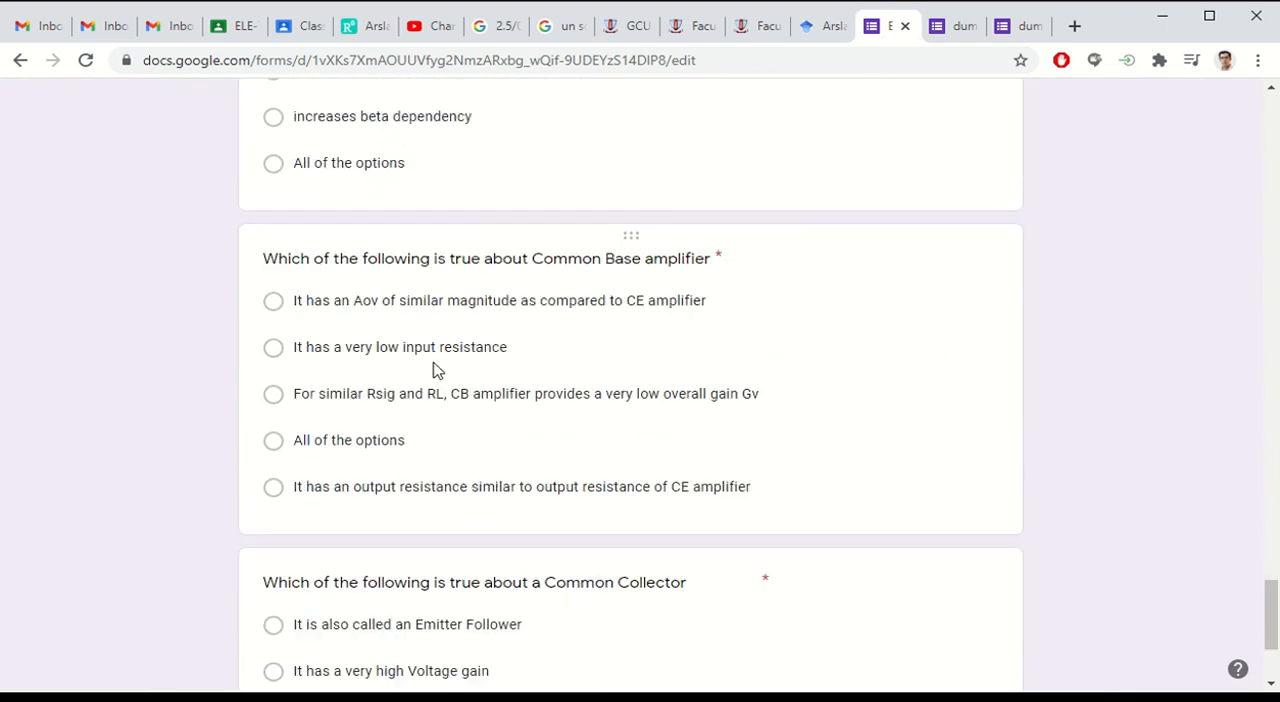
scroll(600, 386, up, 20)
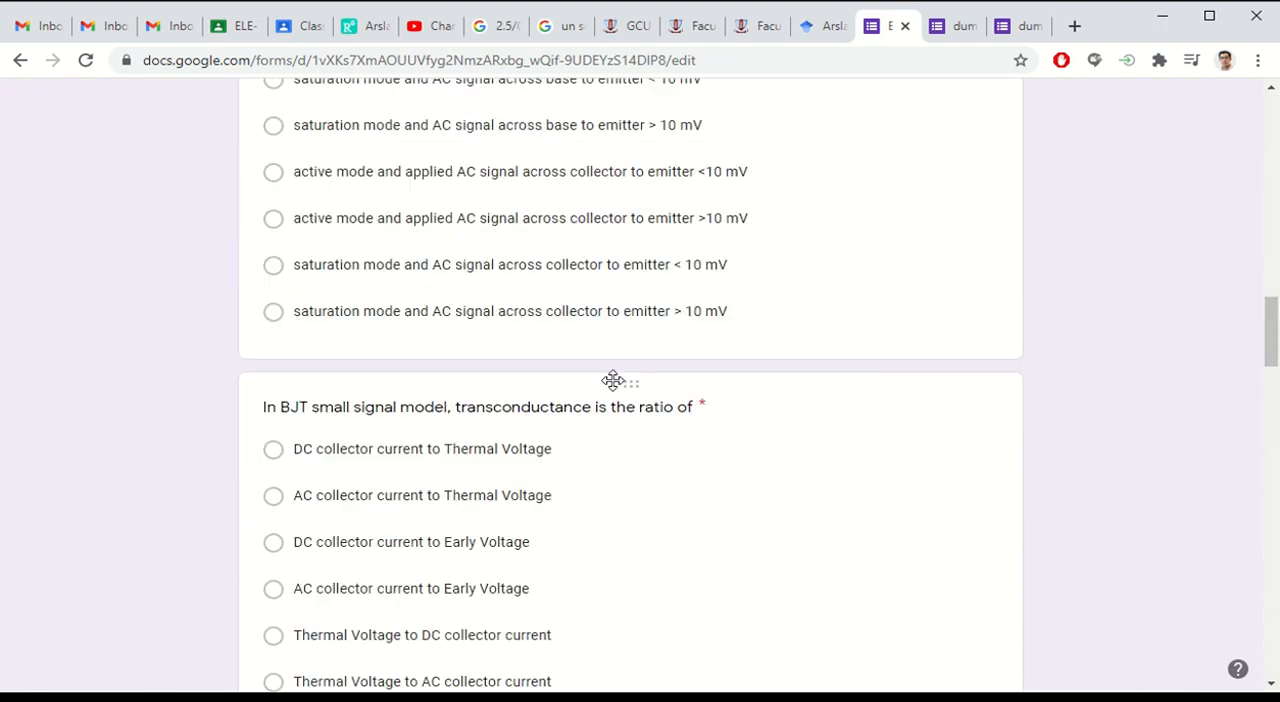
scroll(614, 381, up, 10)
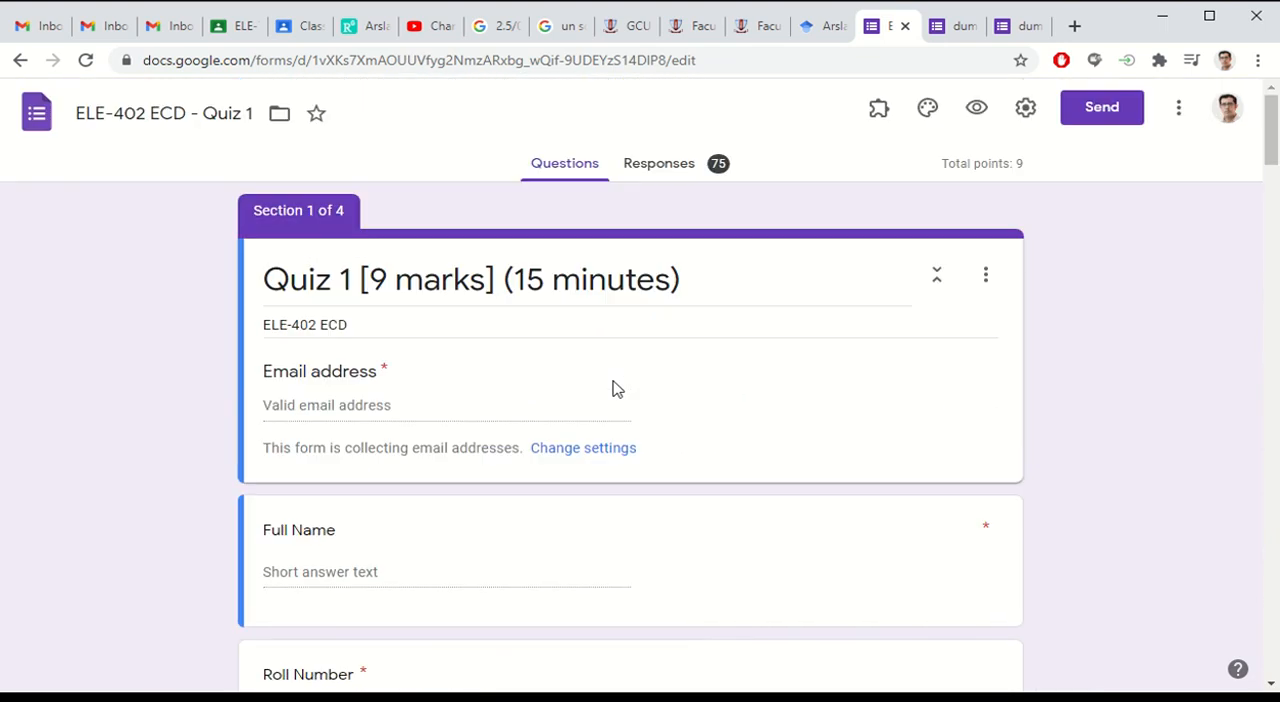
Step: Examine the response summary of ELE-402 ECD - Quiz 1, including the points distribution, missed questions, individual scores and per-question answer charts
click(678, 174)
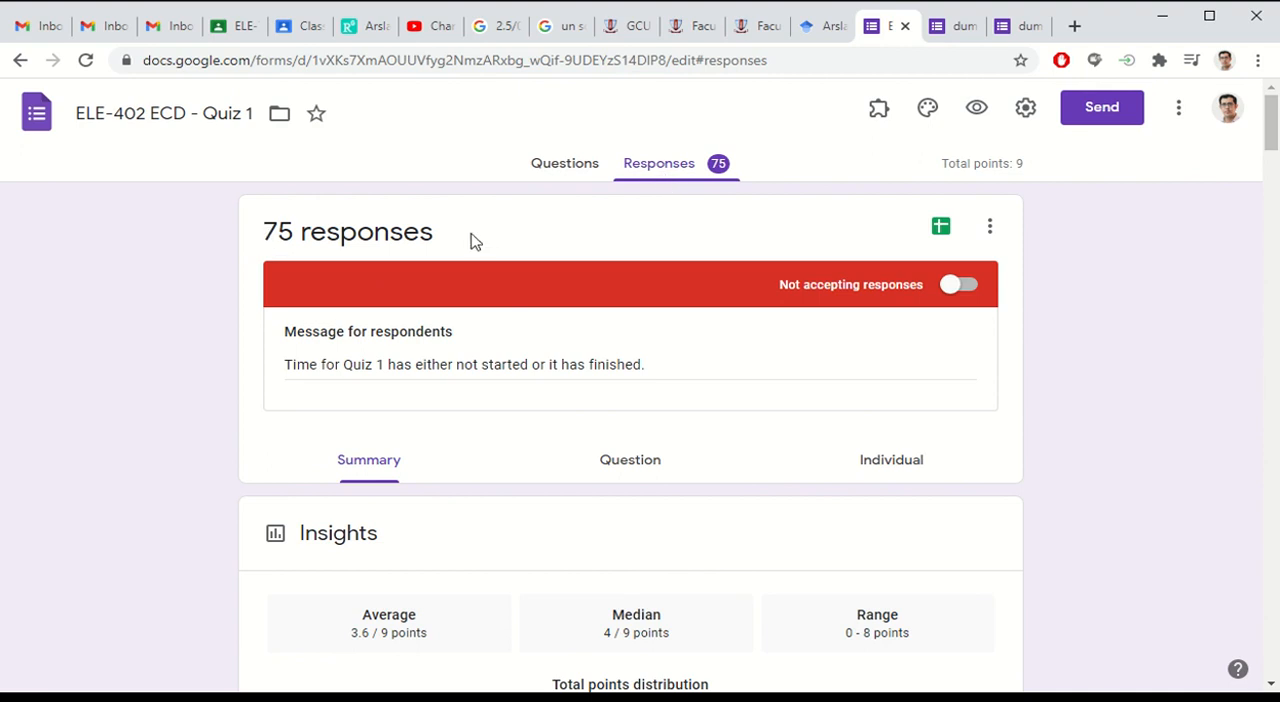
scroll(473, 242, down, 6)
scroll(400, 430, up, 2)
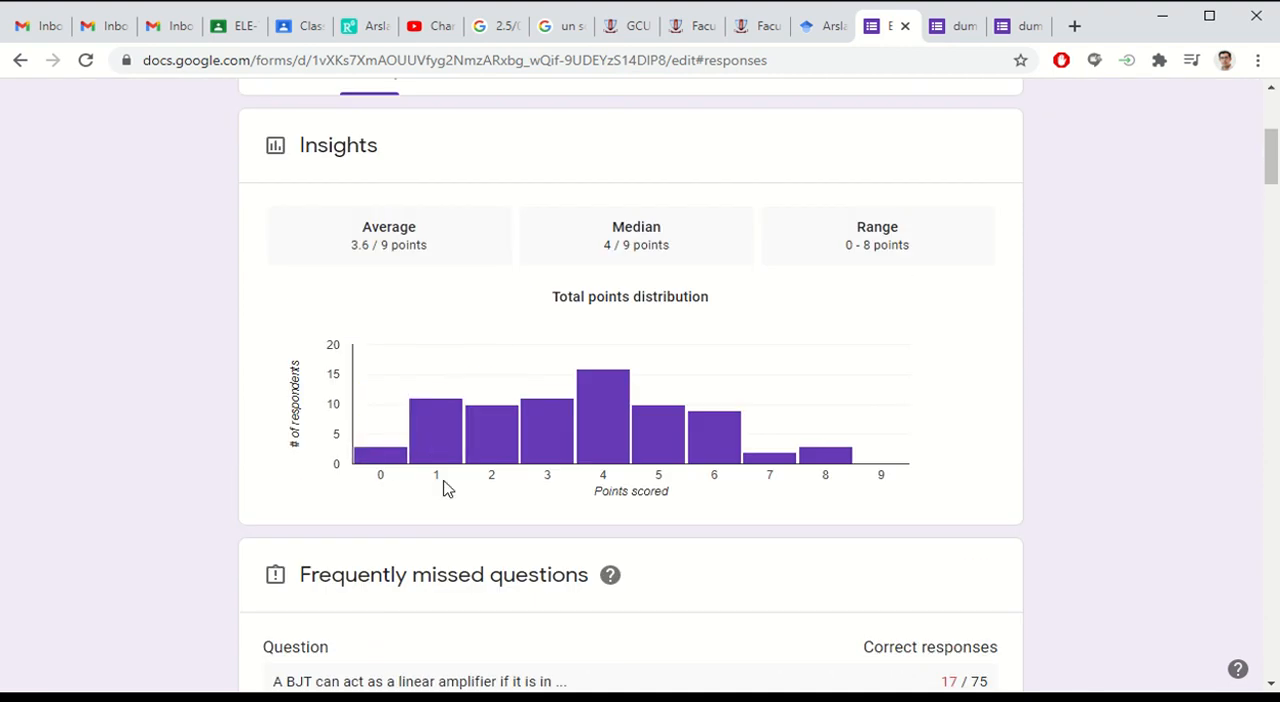
scroll(445, 484, down, 7)
scroll(669, 471, up, 3)
scroll(670, 473, down, 7)
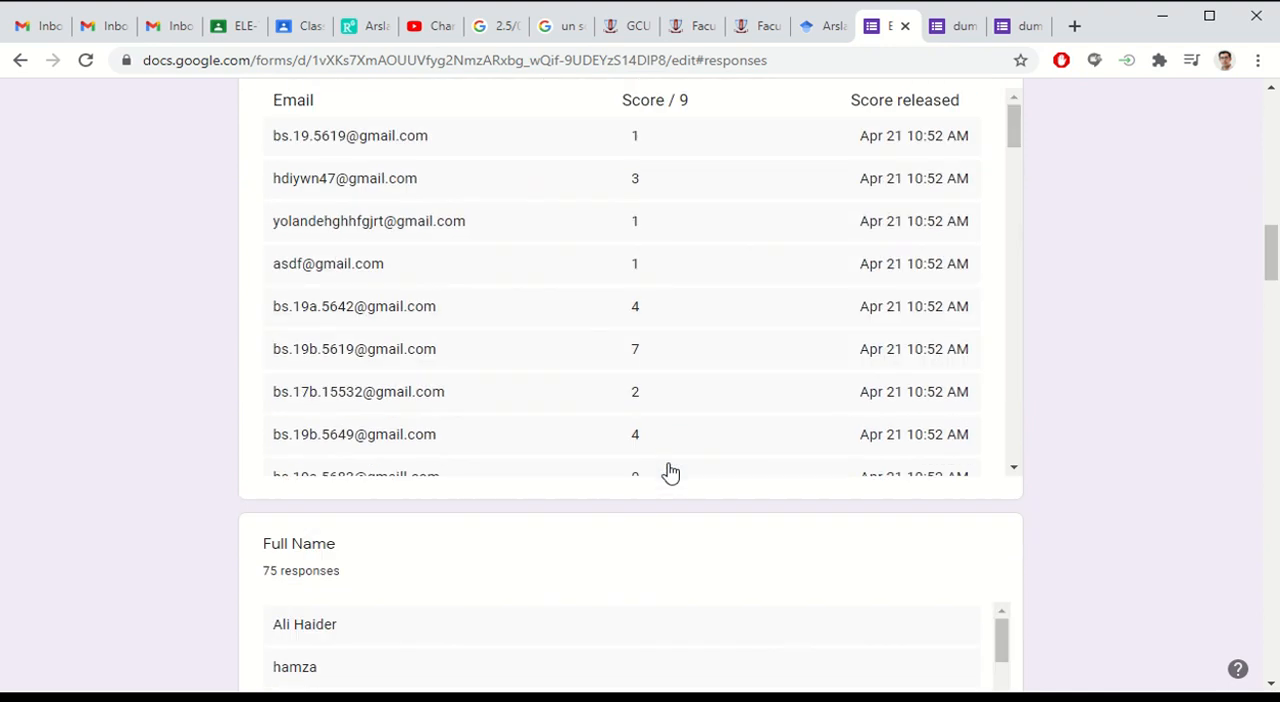
scroll(670, 472, down, 20)
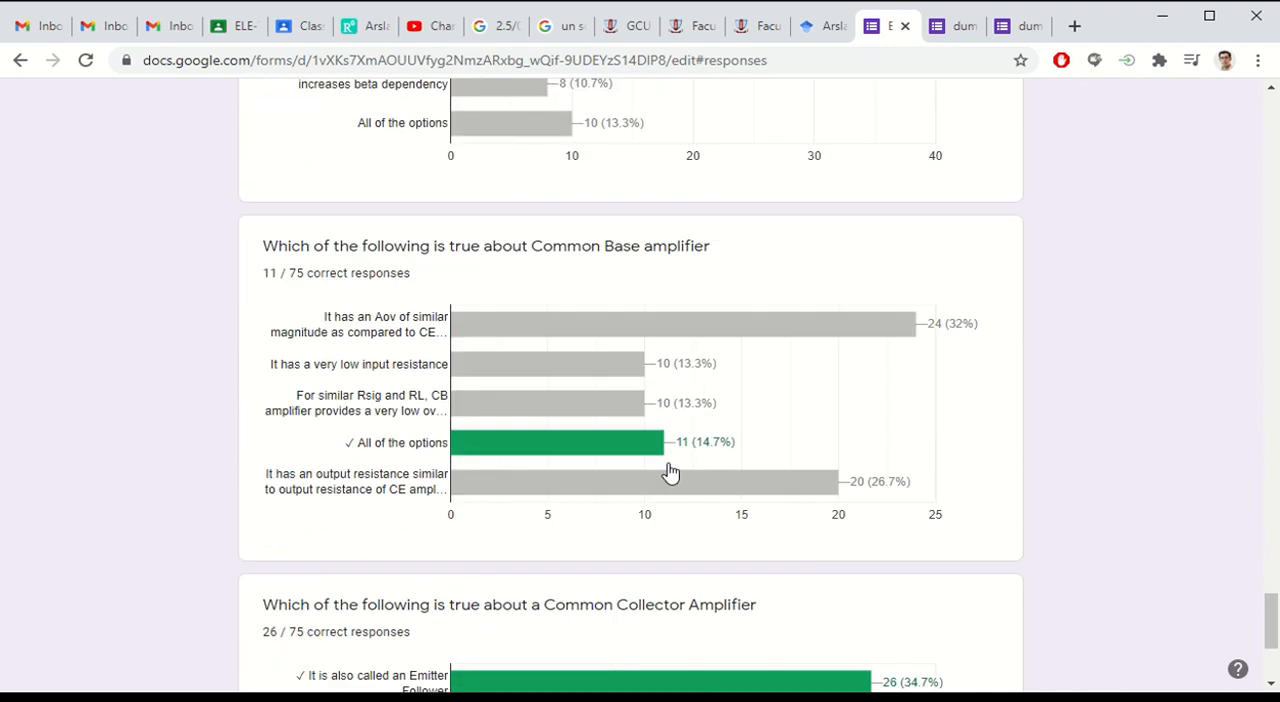
scroll(670, 472, down, 3)
scroll(670, 472, up, 15)
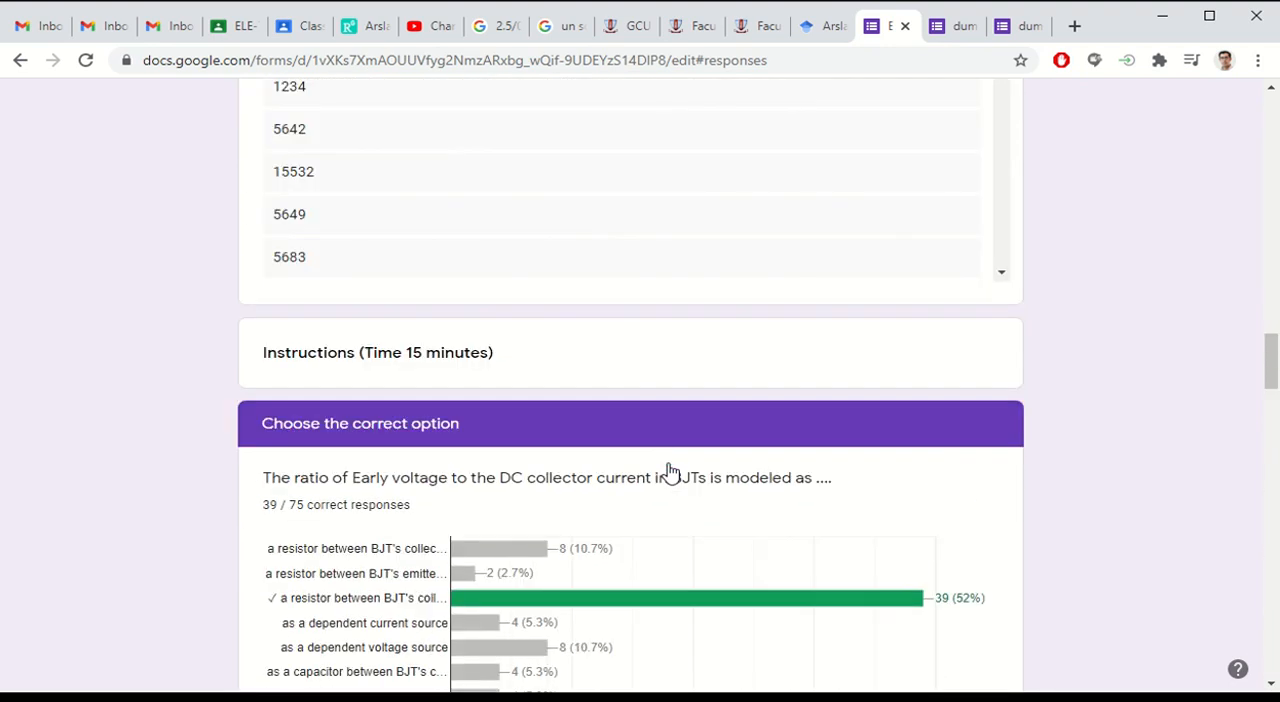
scroll(670, 472, up, 20)
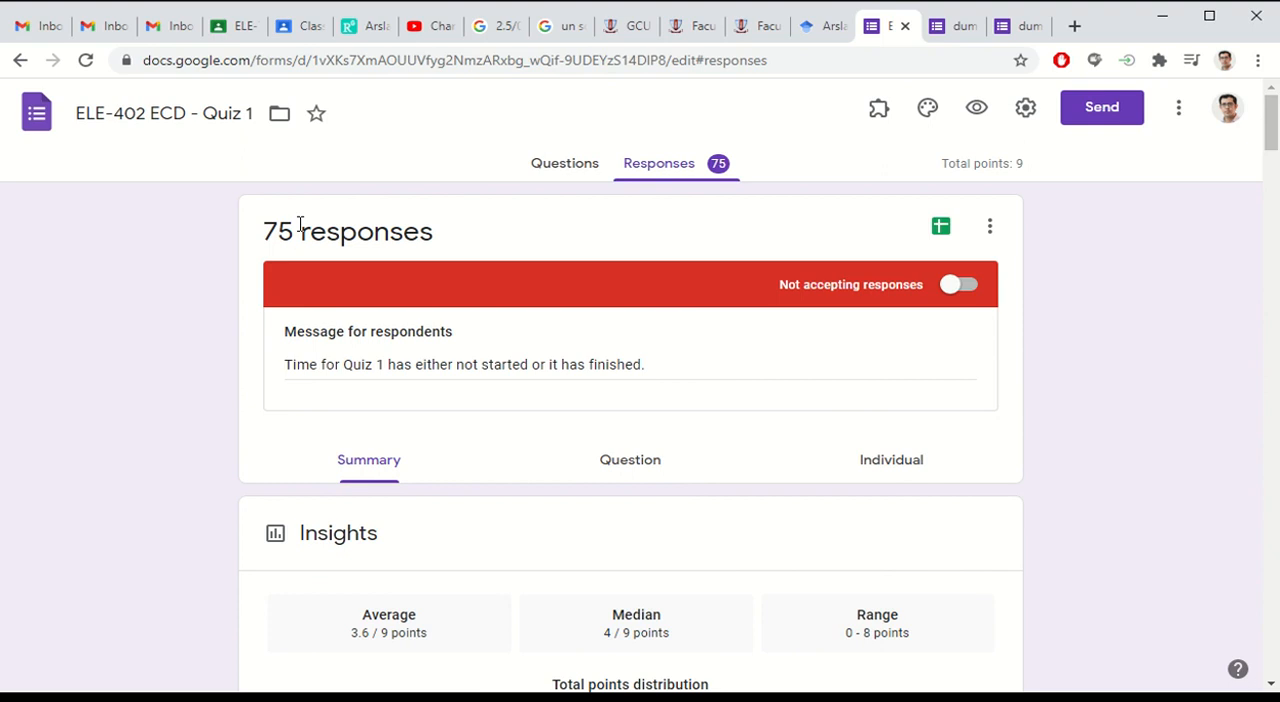
scroll(310, 320, down, 12)
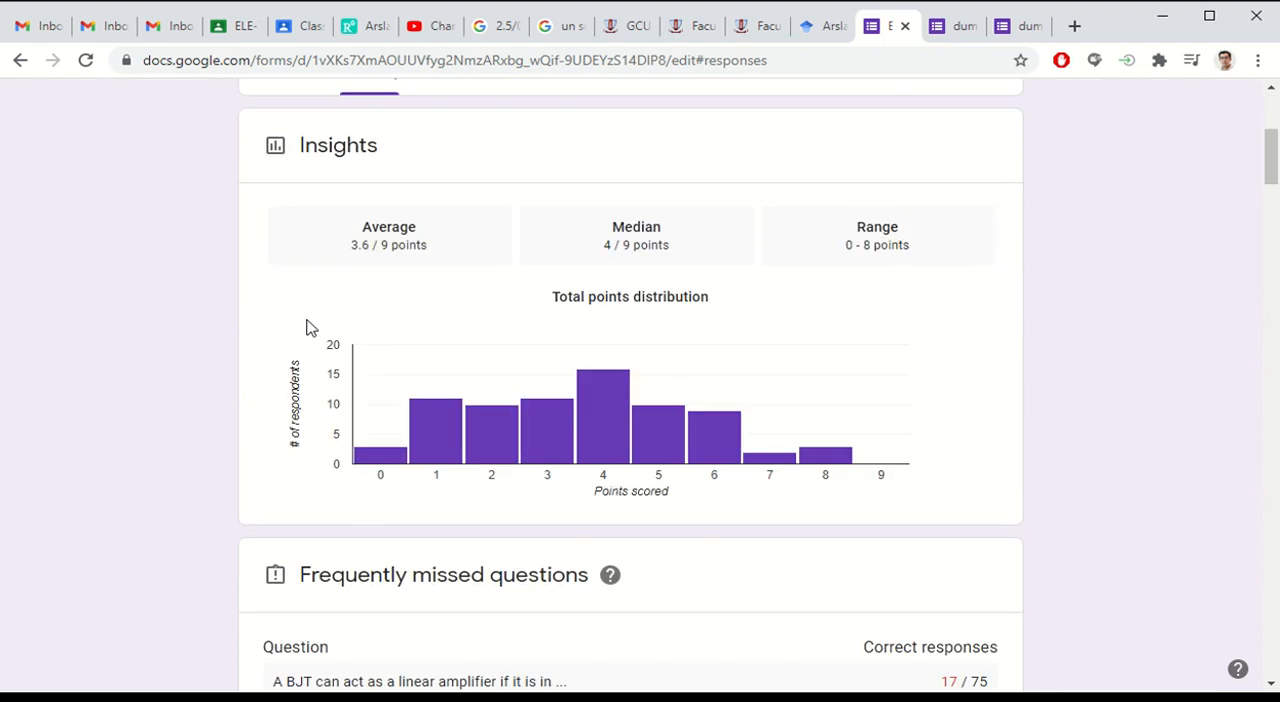
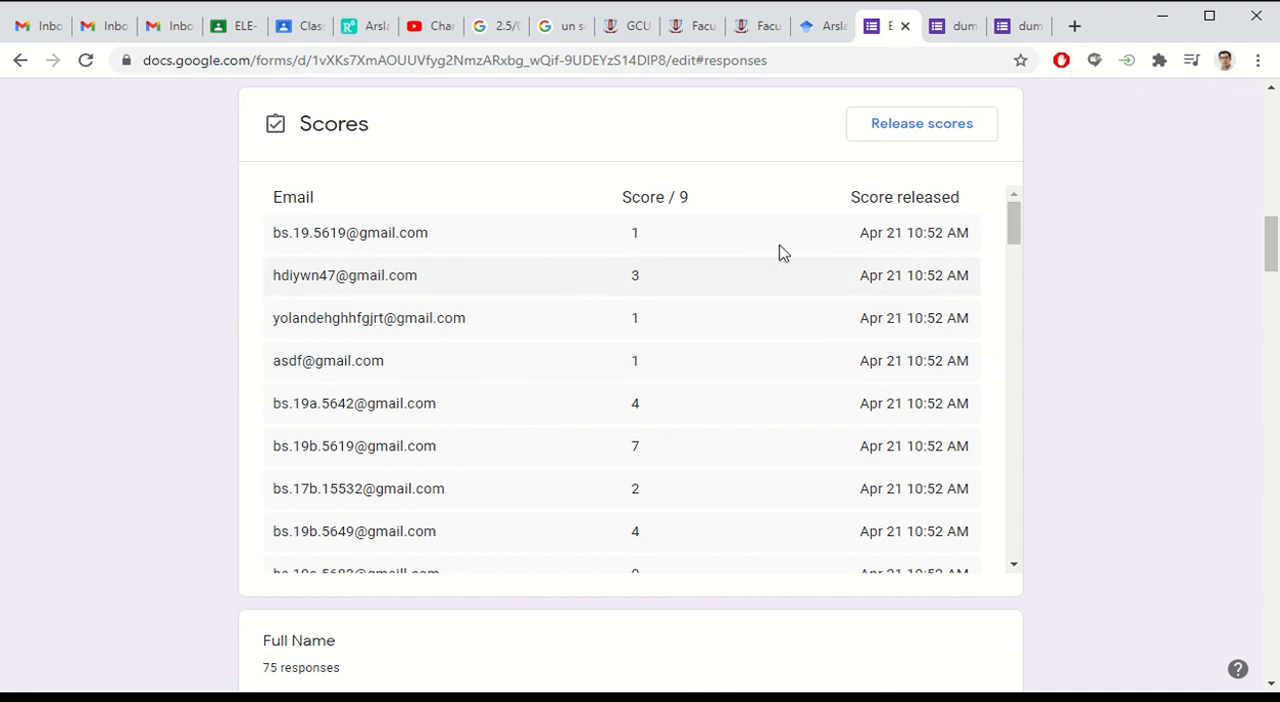
Step: Open the ELE-402 ECD - Quiz 1 settings and review the general options for email collection, response receipts, sign-in and respondent permissions
scroll(784, 253, up, 10)
click(1180, 110)
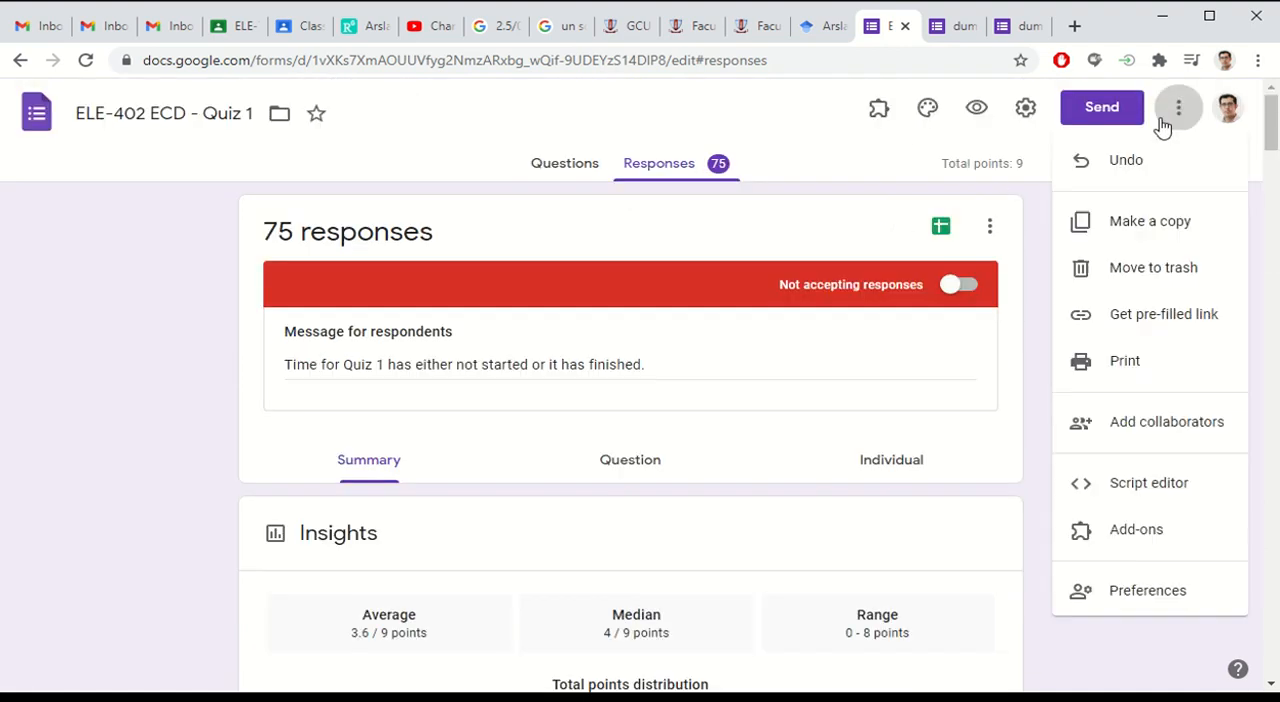
click(1033, 118)
click(1030, 118)
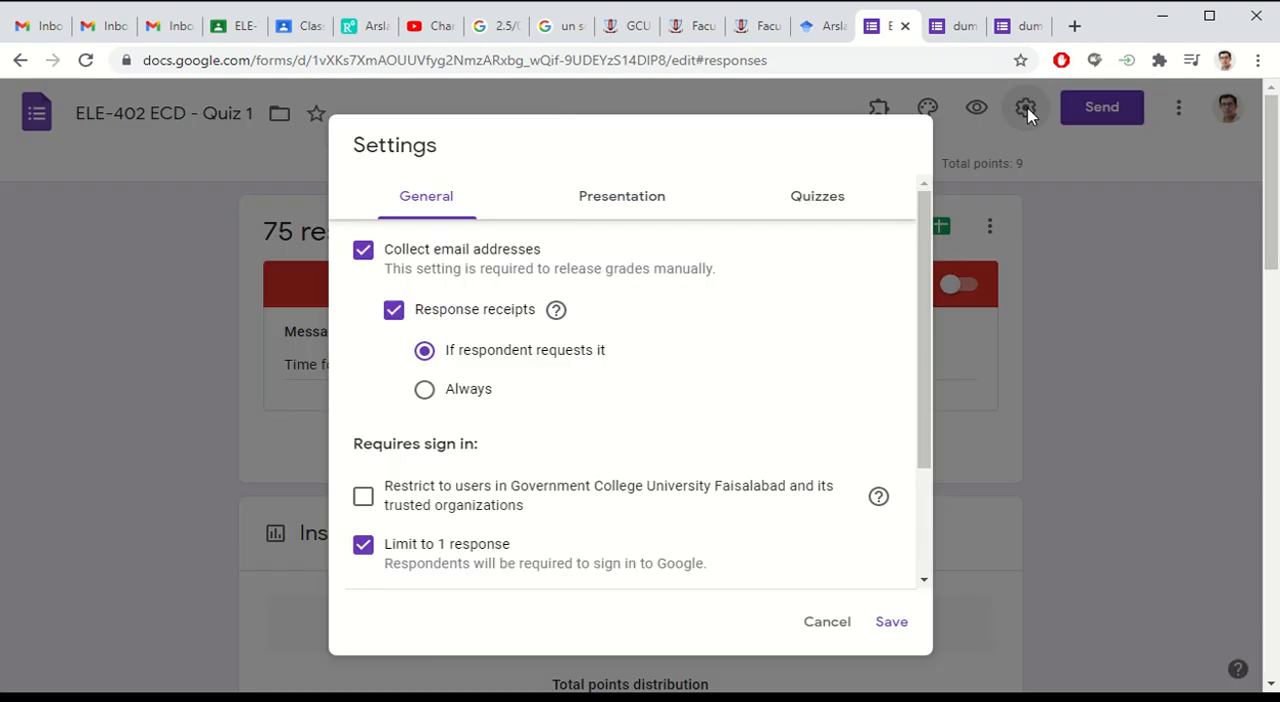
scroll(545, 410, down, 5)
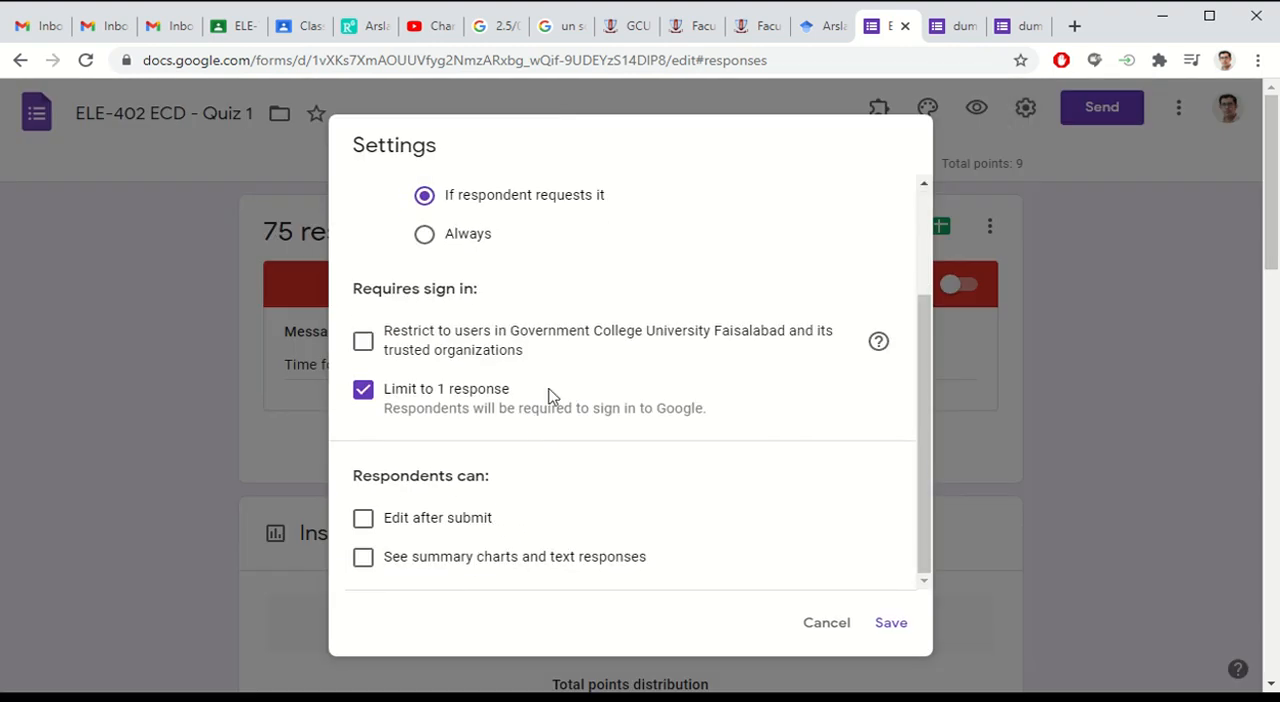
scroll(557, 395, up, 5)
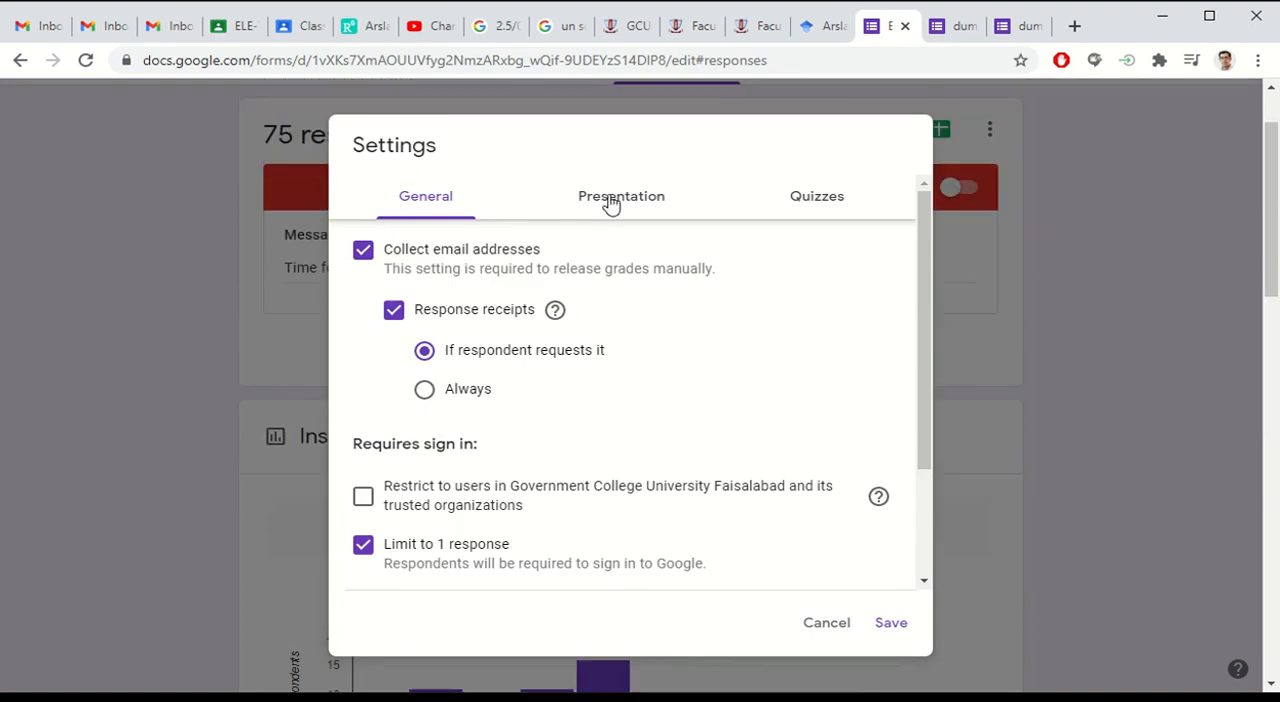
Step: Review the quiz's presentation settings and its grade-release and respondent-visibility options, and close the settings without saving
click(610, 198)
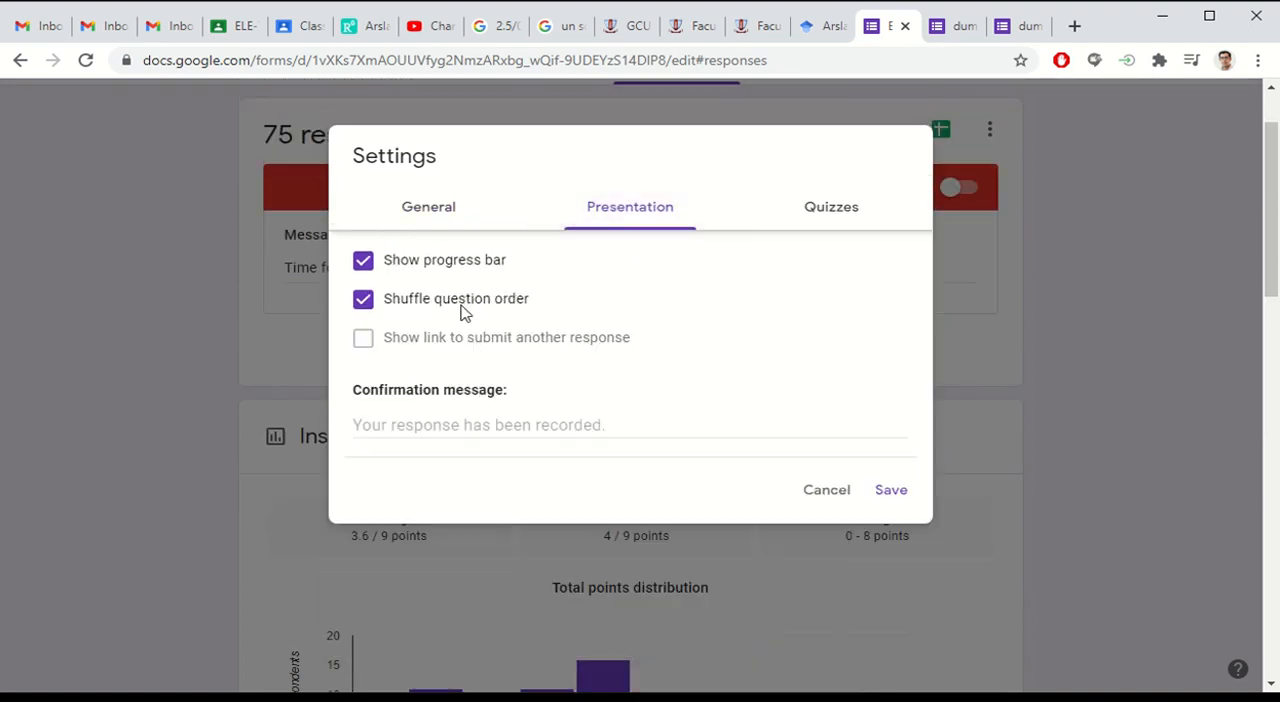
click(833, 219)
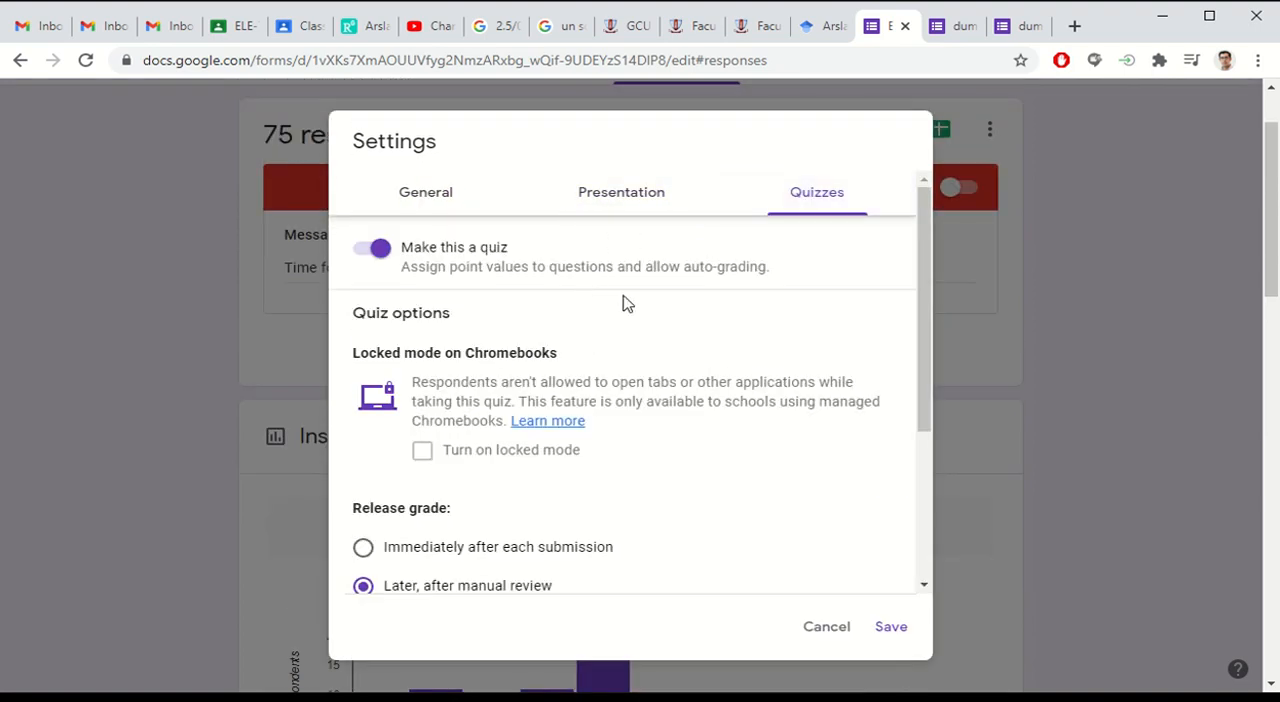
scroll(616, 318, down, 2)
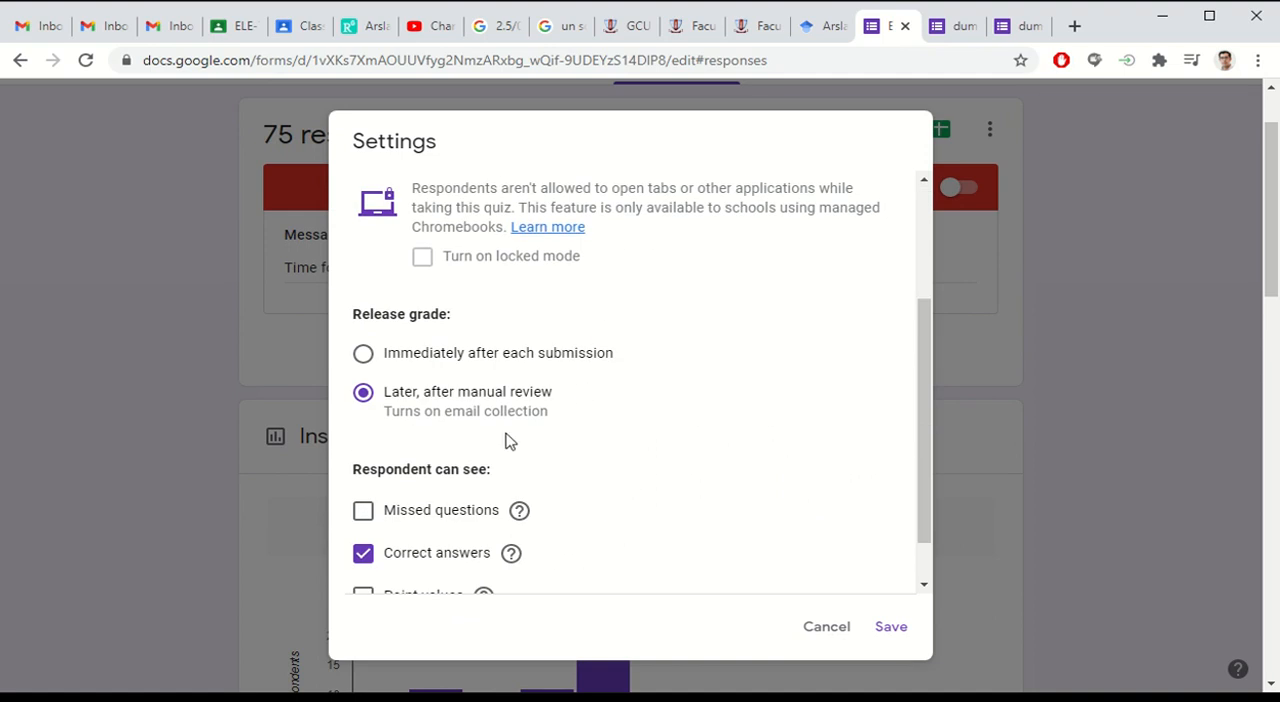
scroll(614, 426, down, 1)
mouse_move(516, 505)
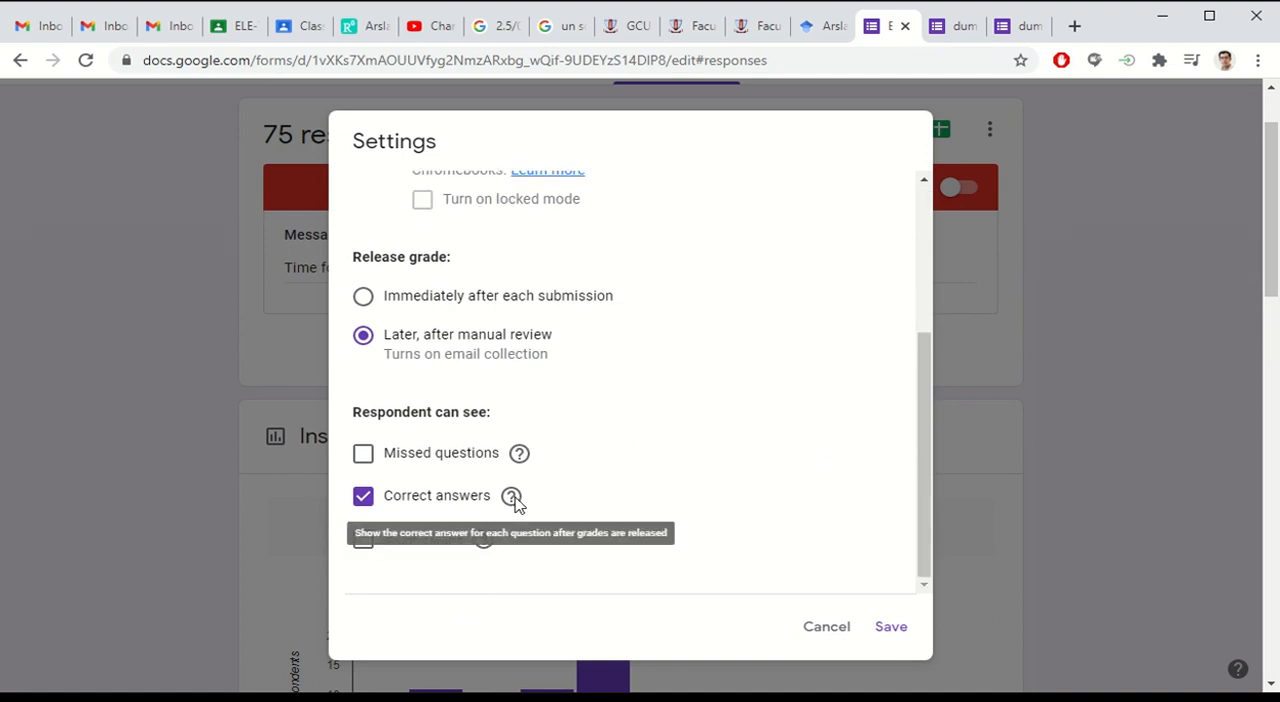
click(822, 628)
Step: Look through the response summary again, covering the total points distribution, frequently missed questions and submitted student details
scroll(216, 395, down, 6)
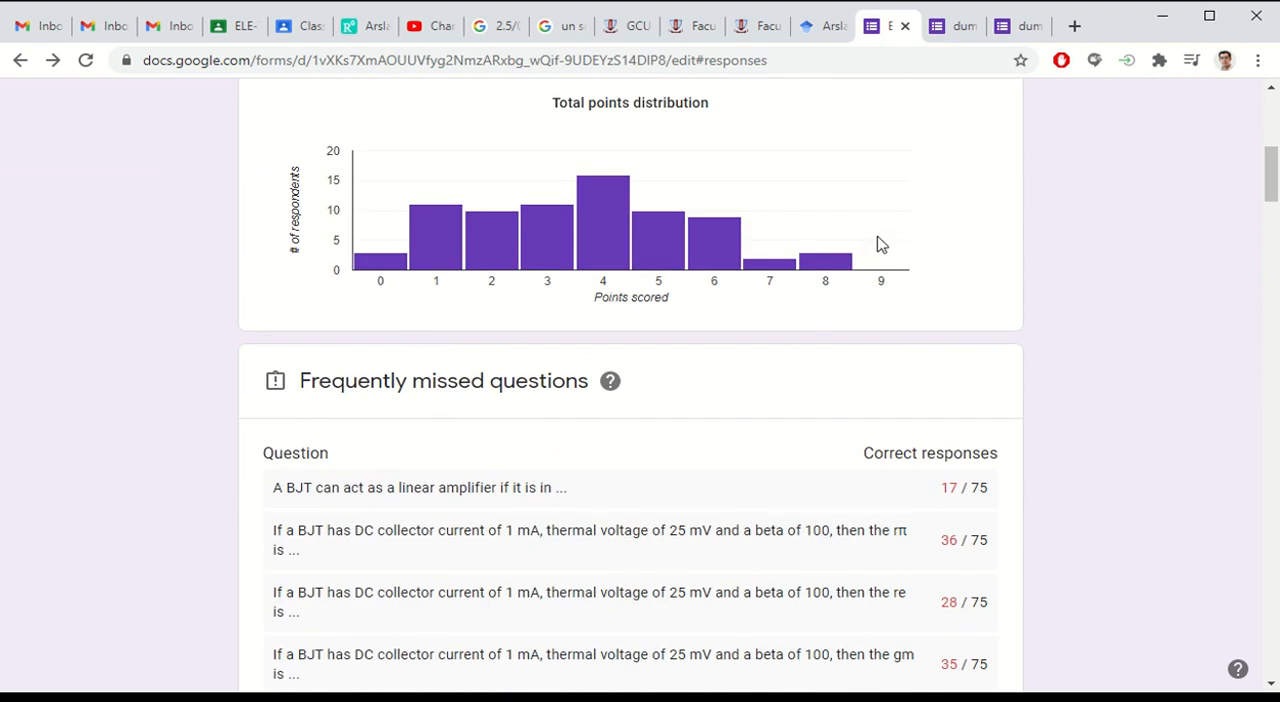
scroll(791, 271, down, 1)
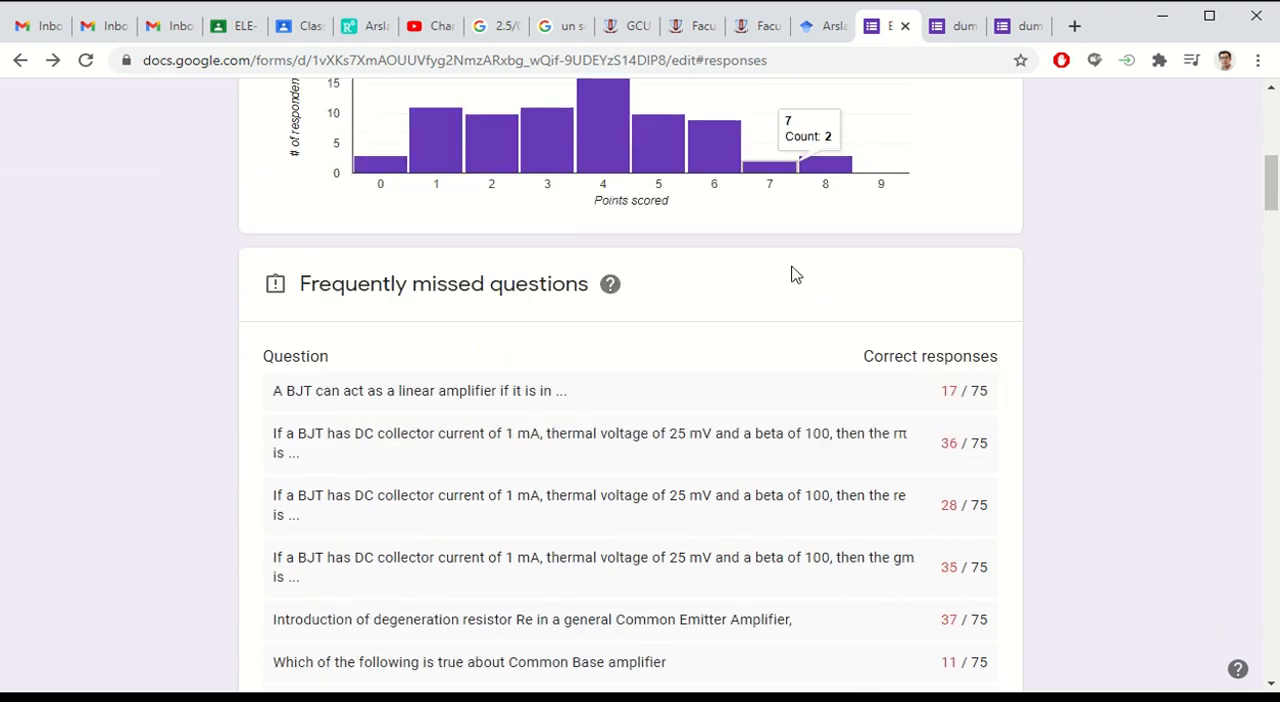
scroll(251, 305, down, 2)
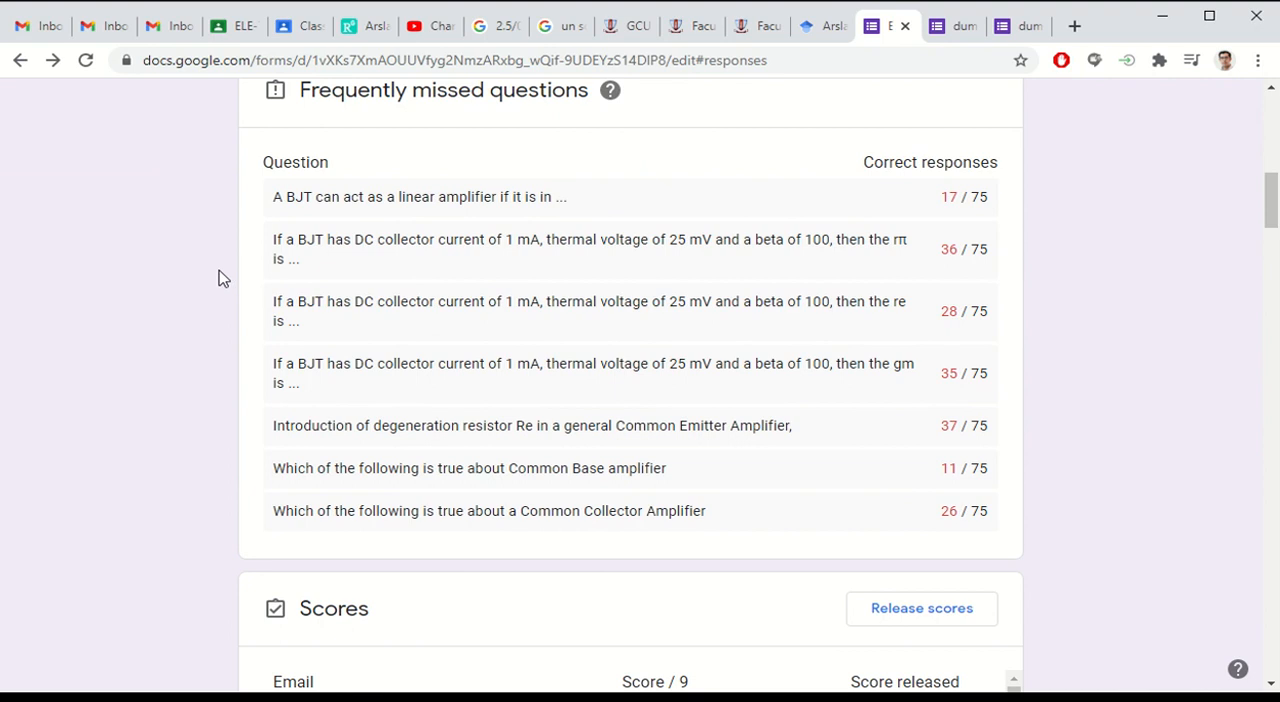
scroll(215, 262, up, 1)
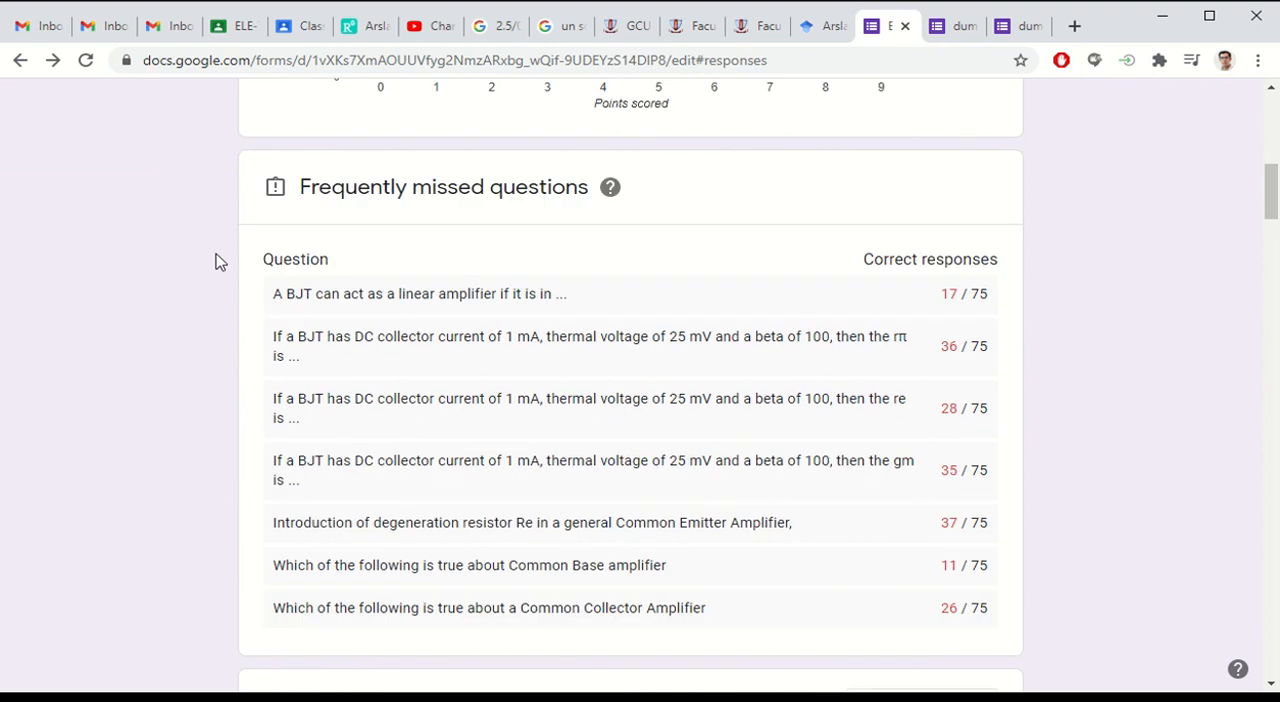
scroll(215, 262, up, 1)
scroll(215, 262, down, 13)
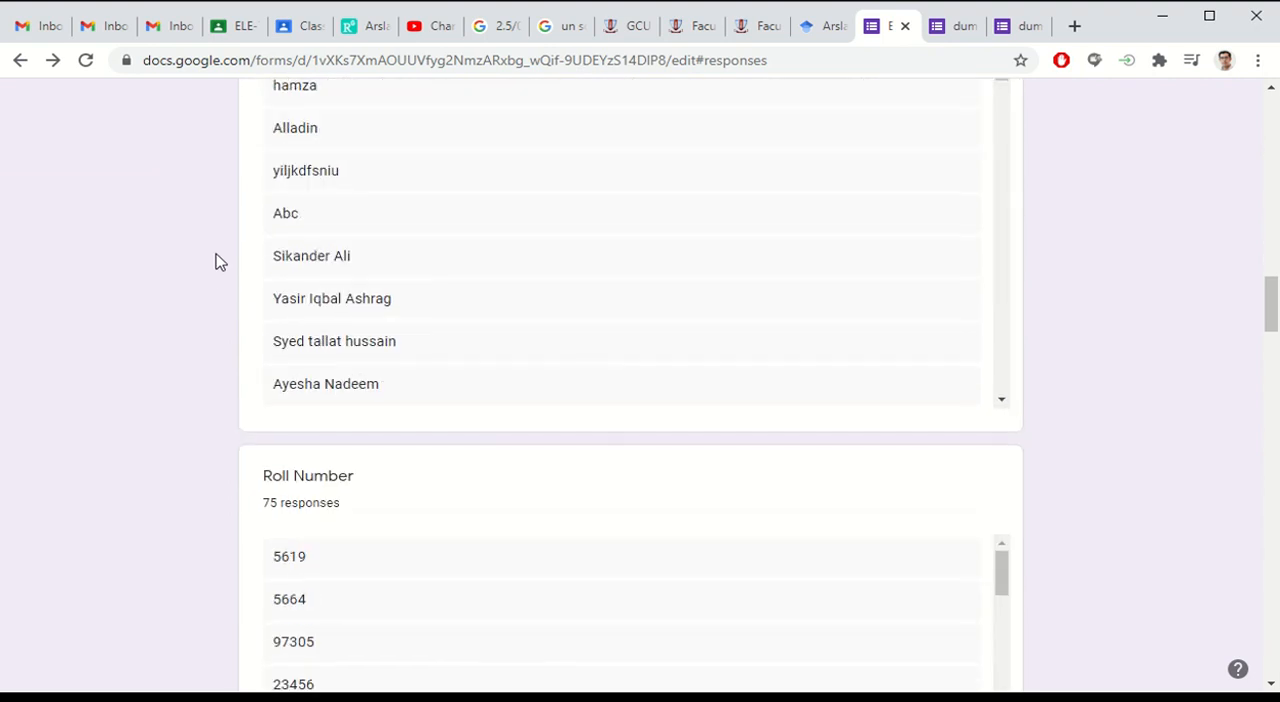
scroll(215, 262, up, 8)
scroll(215, 262, up, 10)
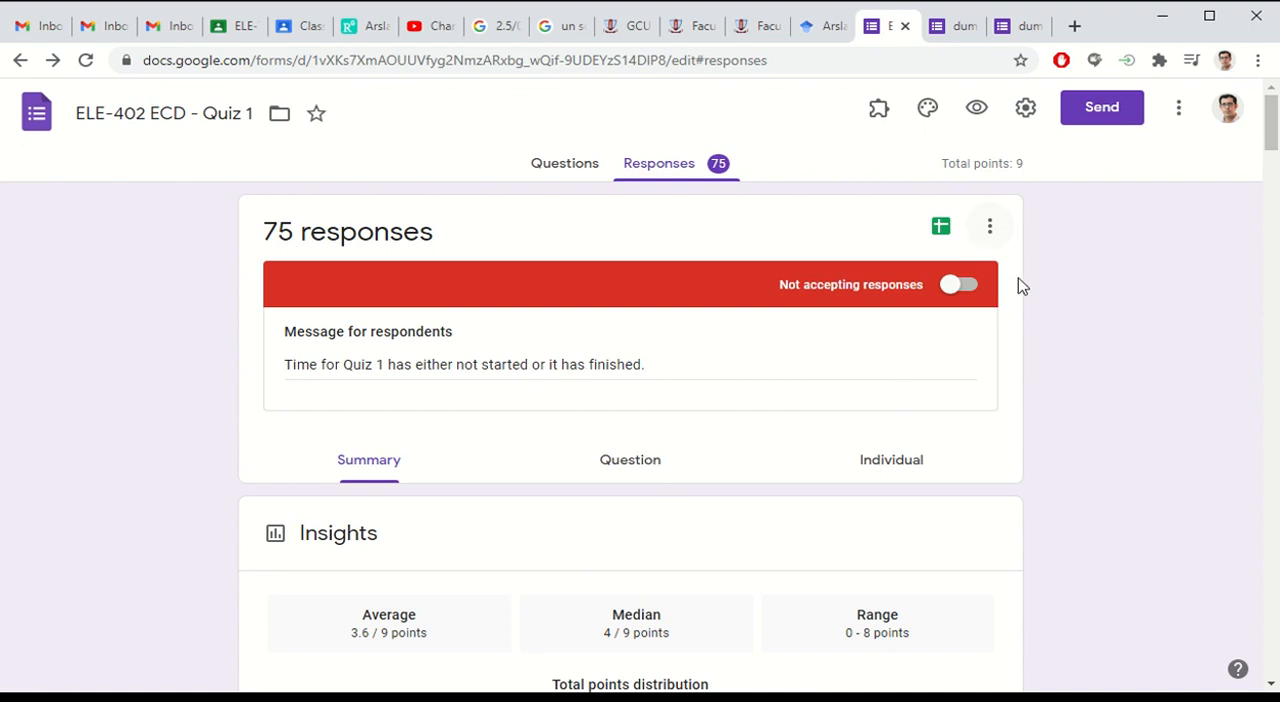
Step: Open the score release dialog from the Scores section, check its full list of selected respondents, and cancel without sending emails
scroll(1050, 340, down, 4)
scroll(1063, 317, down, 7)
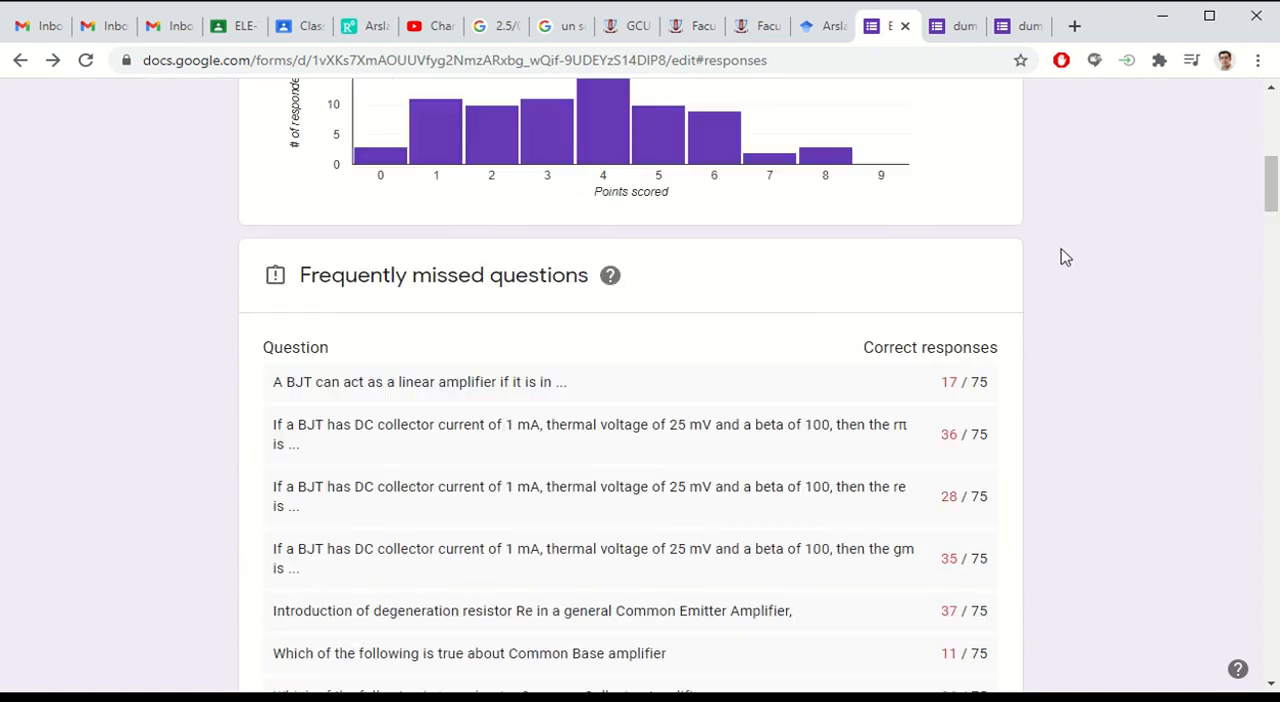
scroll(1065, 257, down, 1)
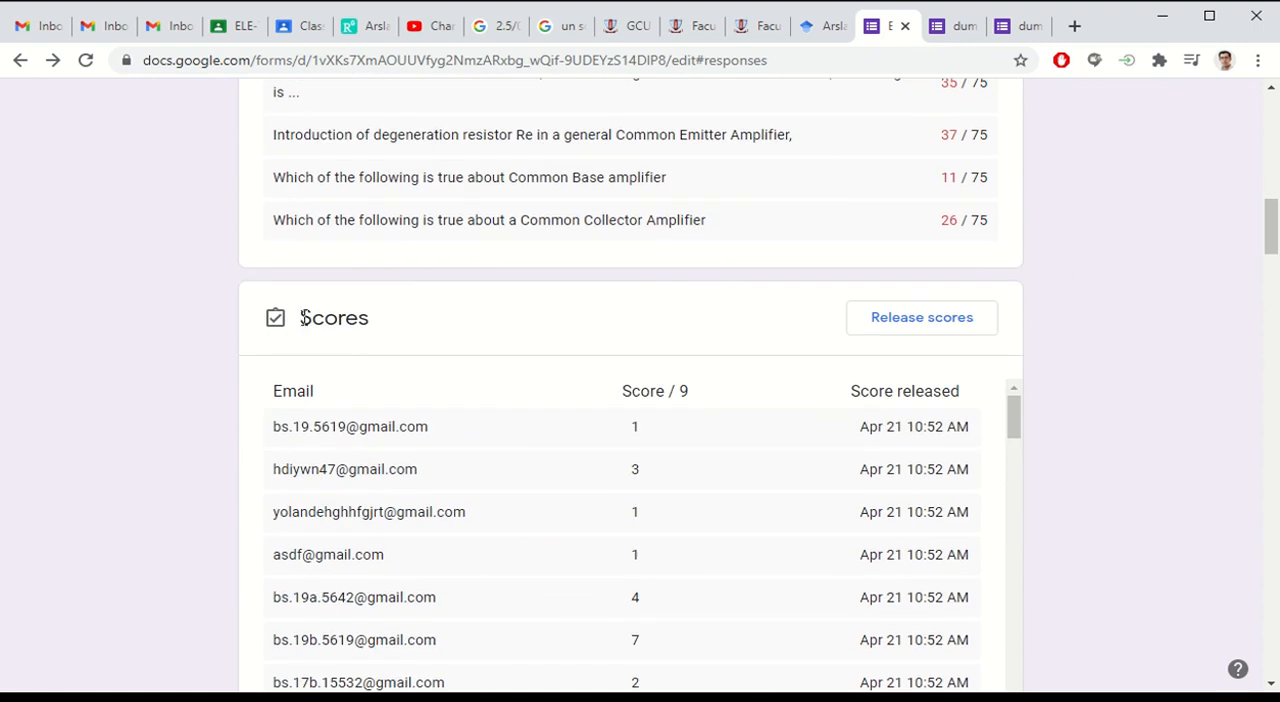
click(951, 338)
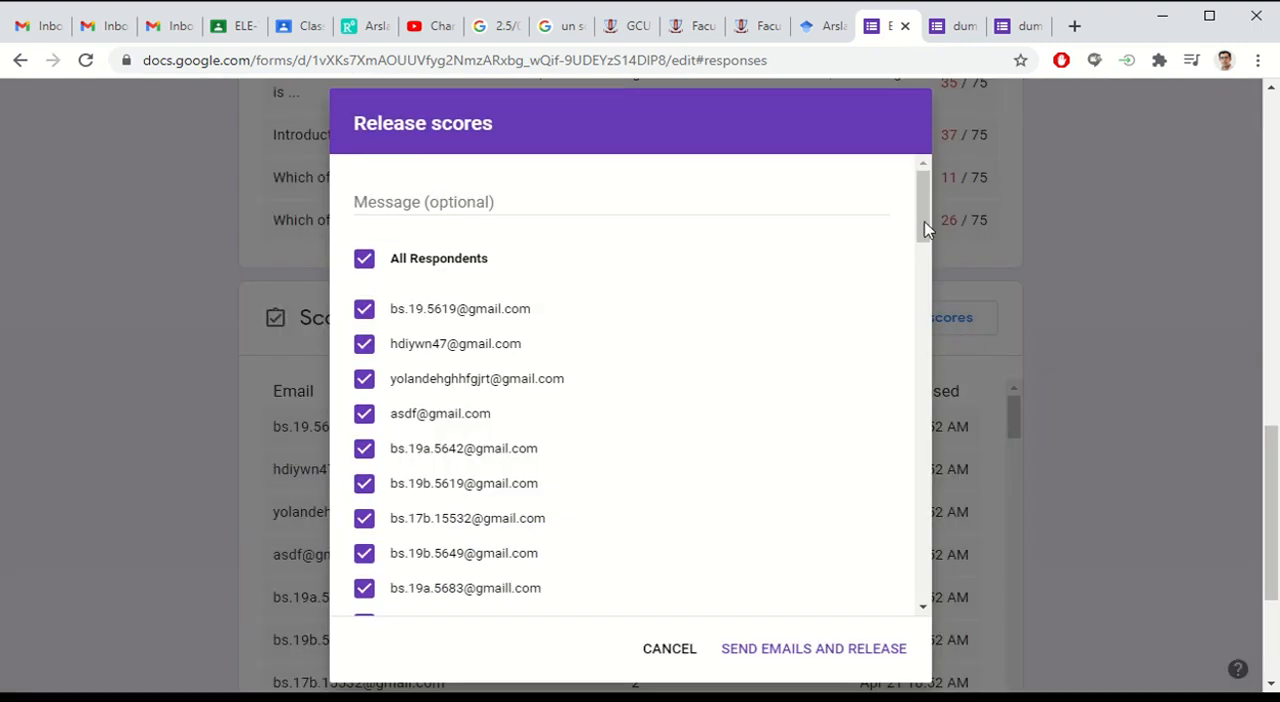
drag(923, 205, 940, 570)
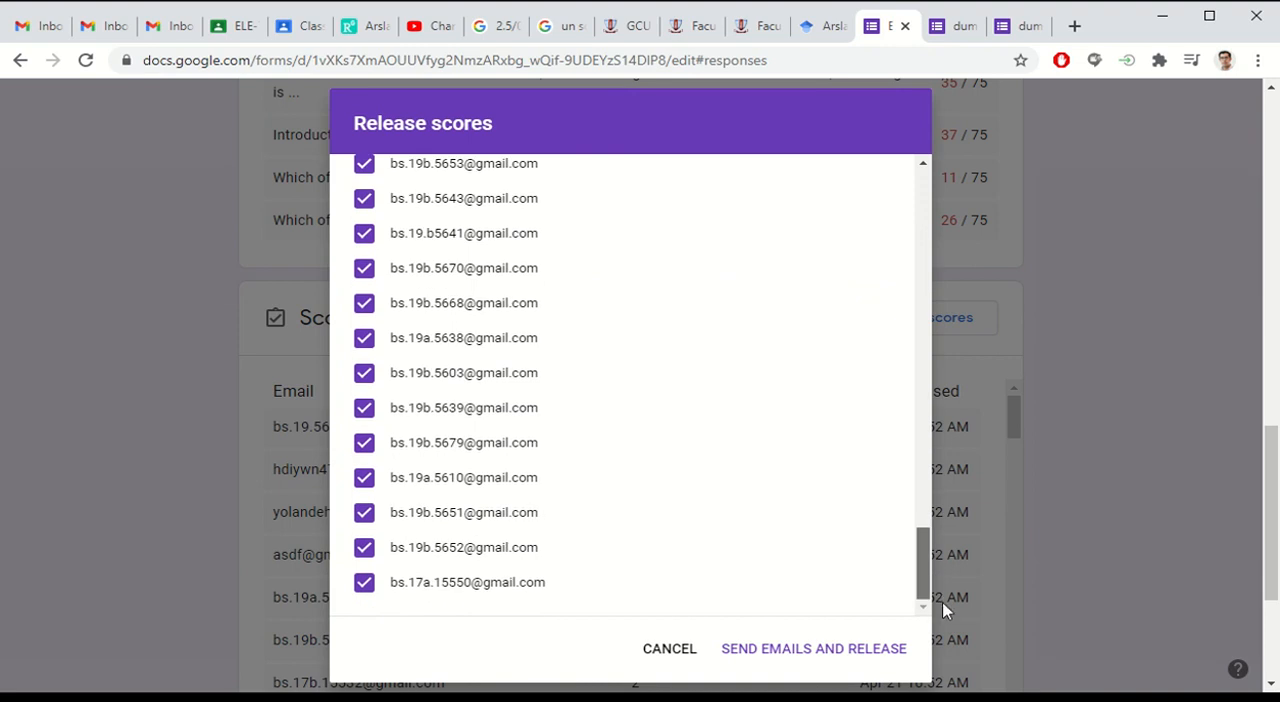
click(672, 651)
scroll(1090, 344, up, 3)
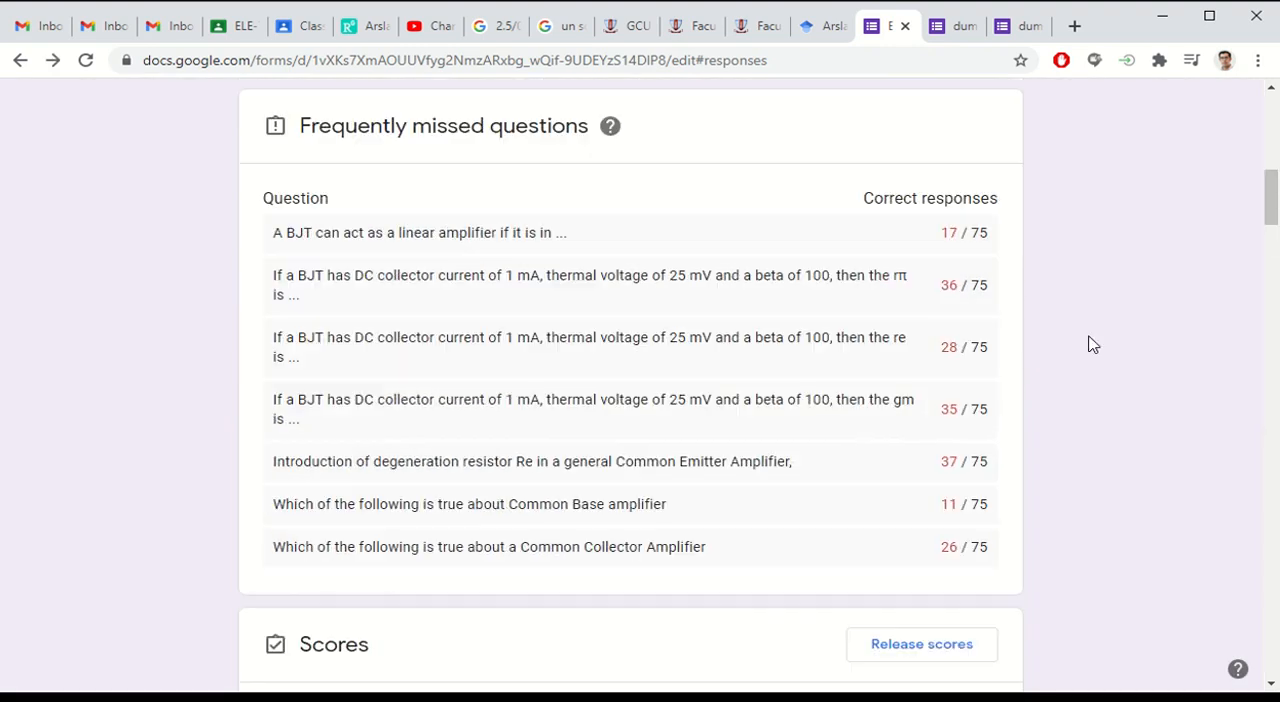
scroll(1090, 344, up, 8)
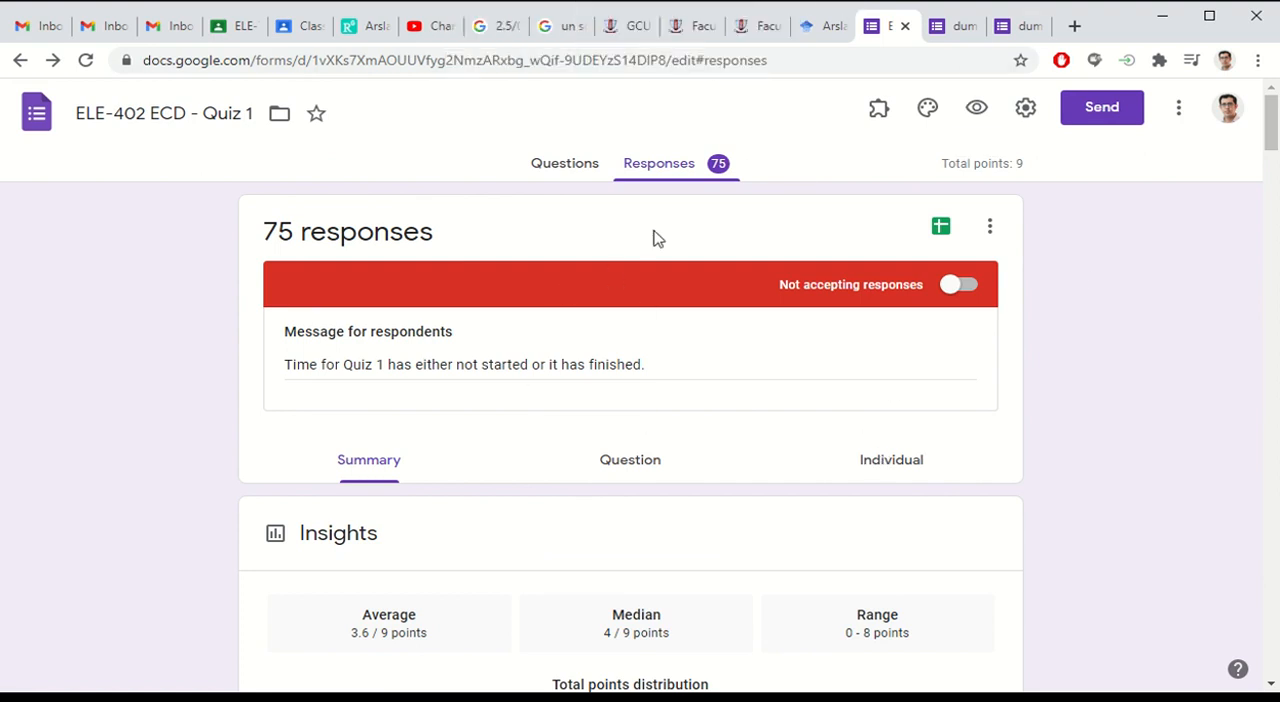
mouse_move(690, 8)
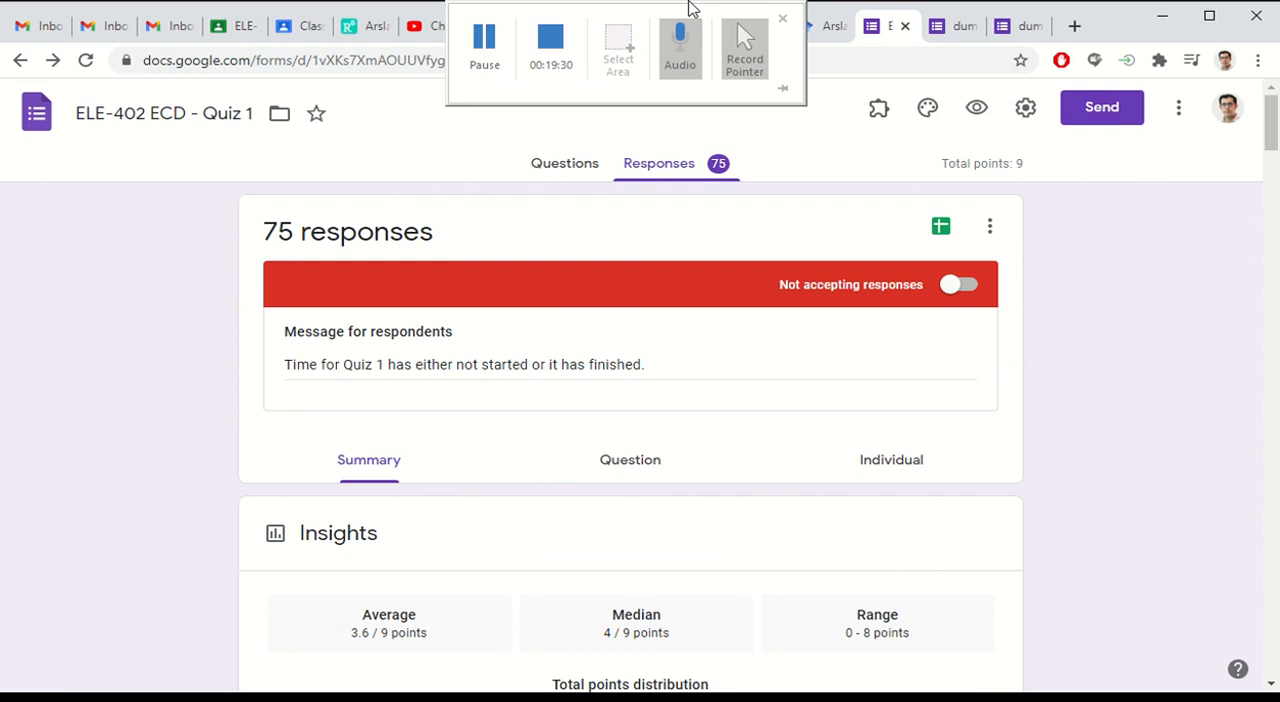